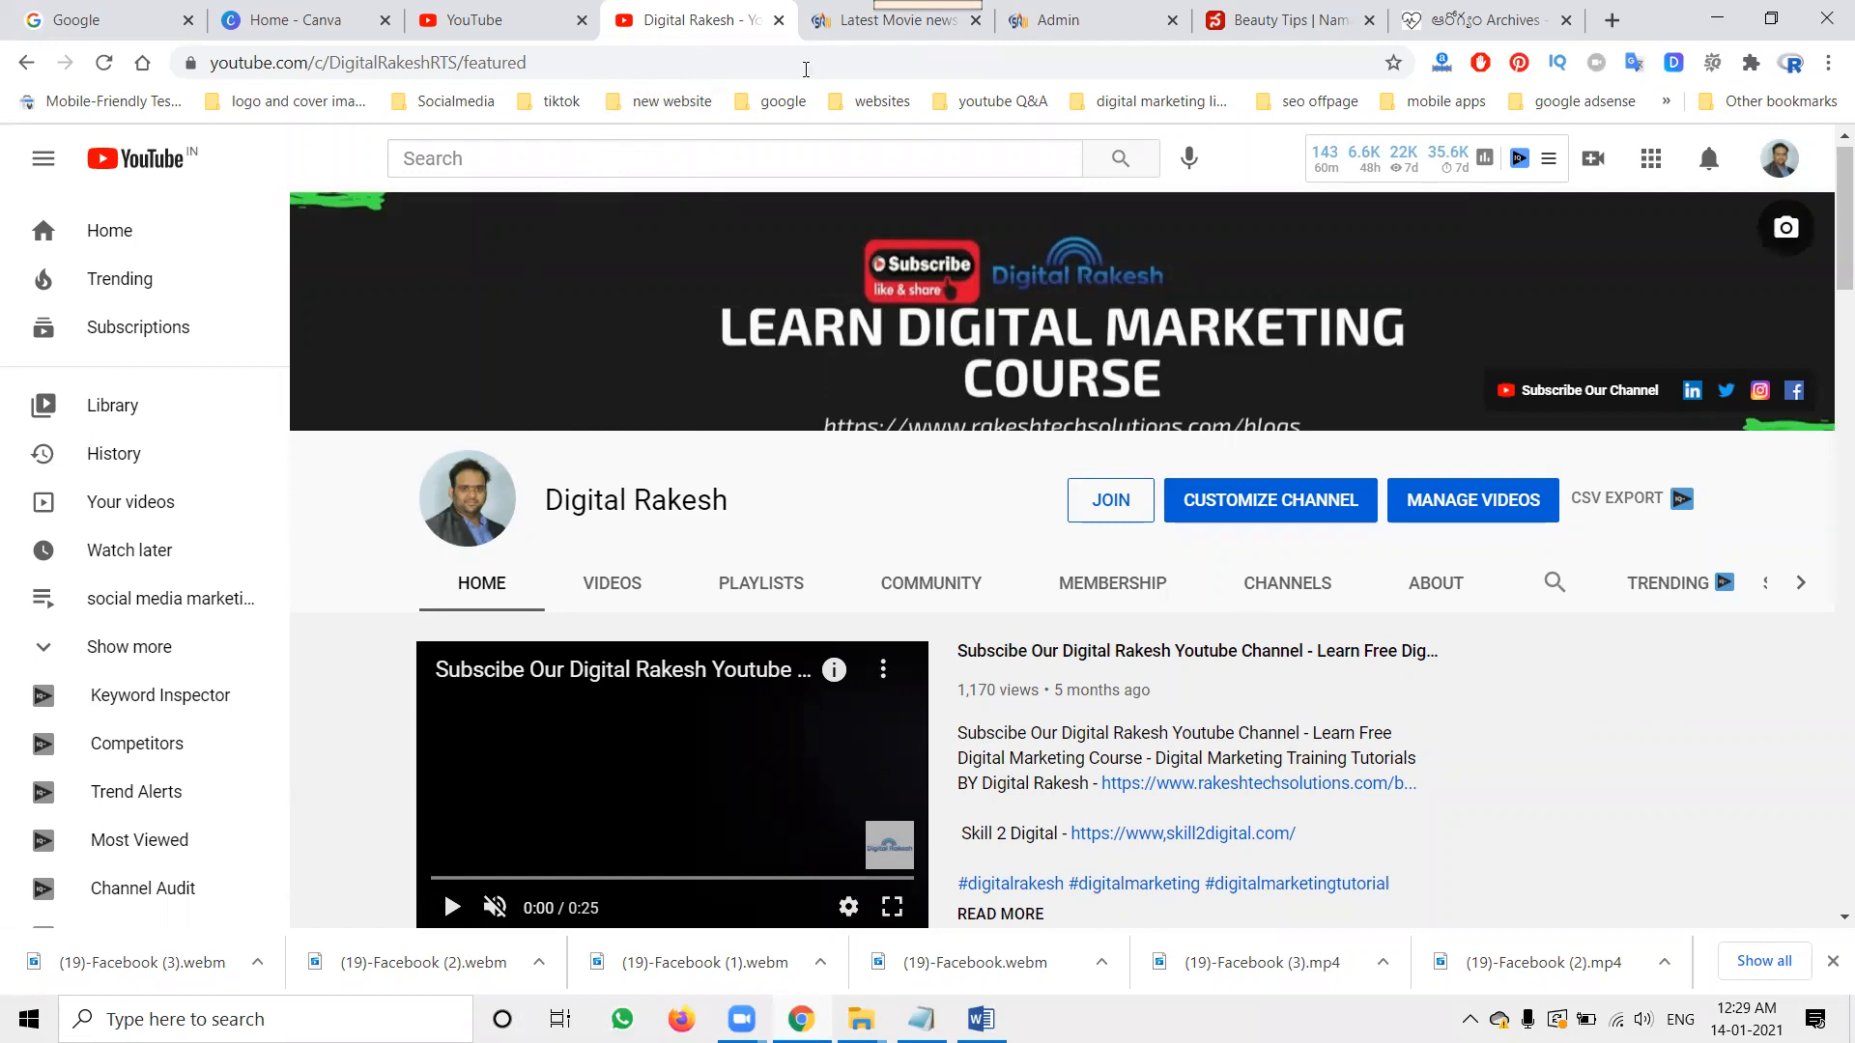
pyautogui.click(828, 21)
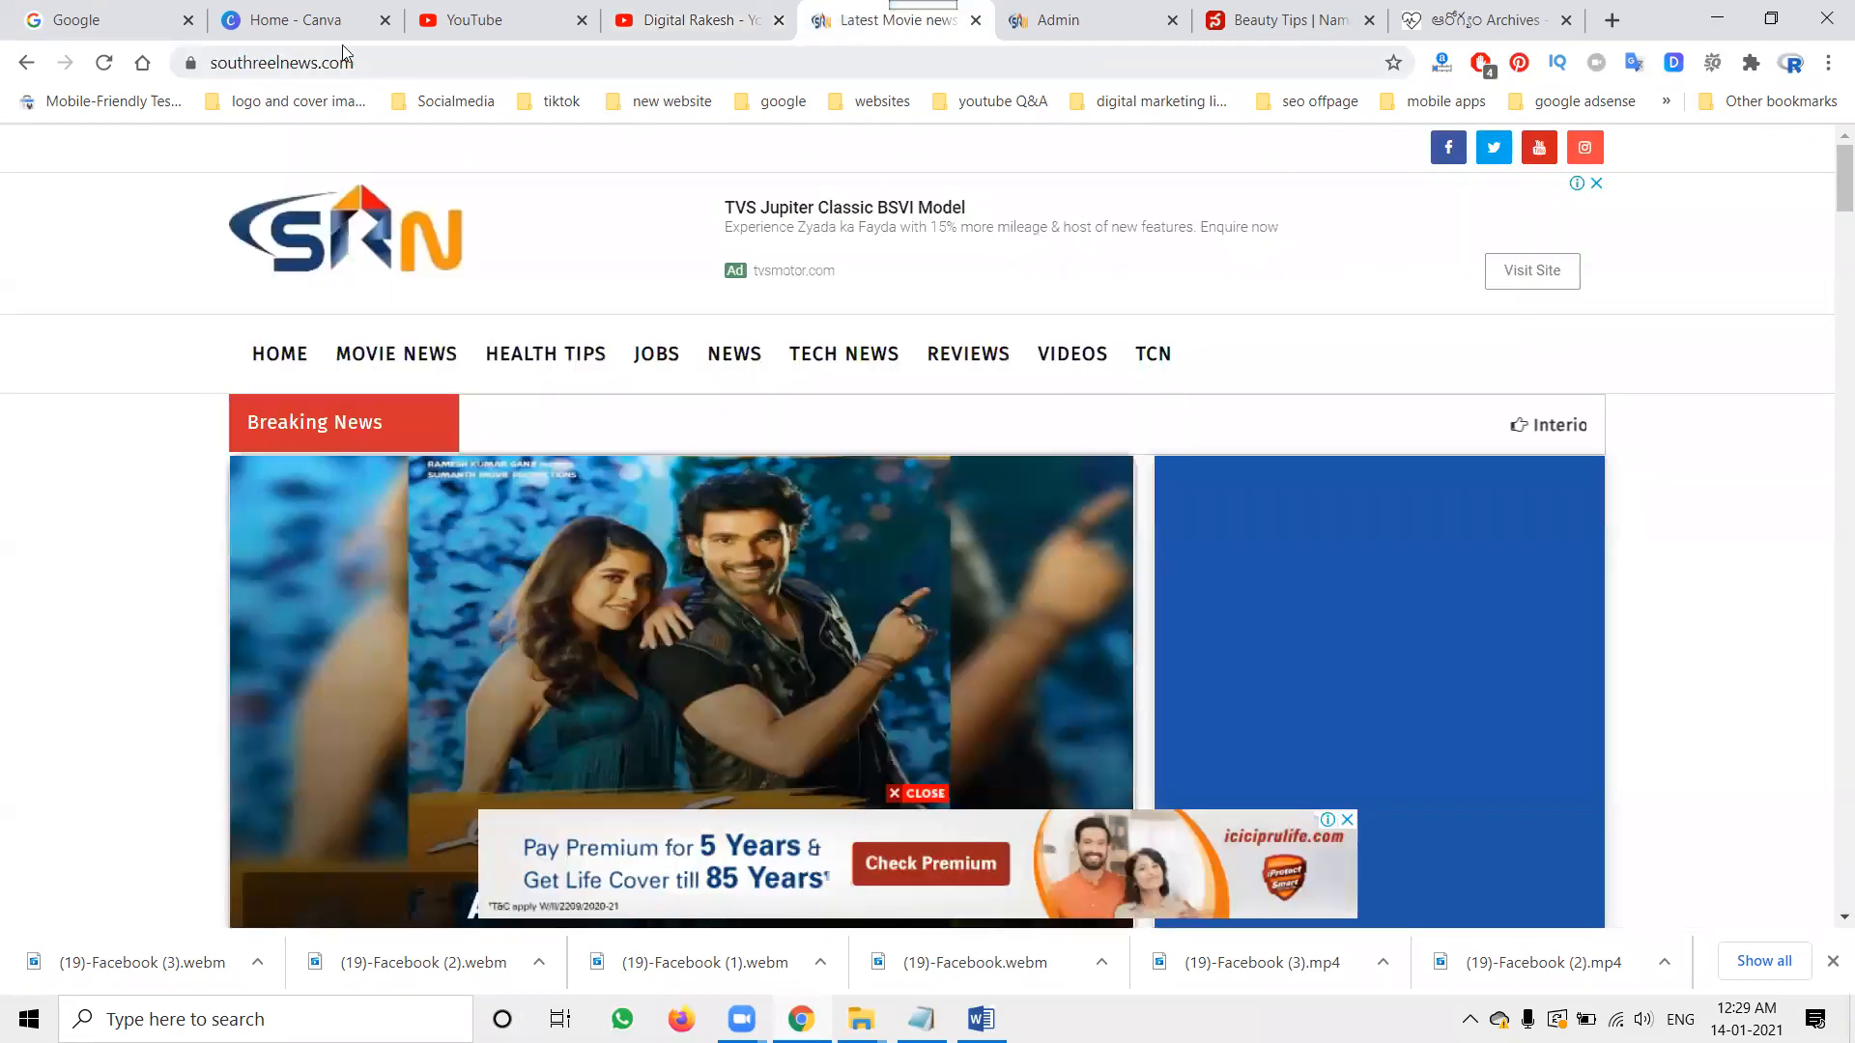
pyautogui.click(138, 33)
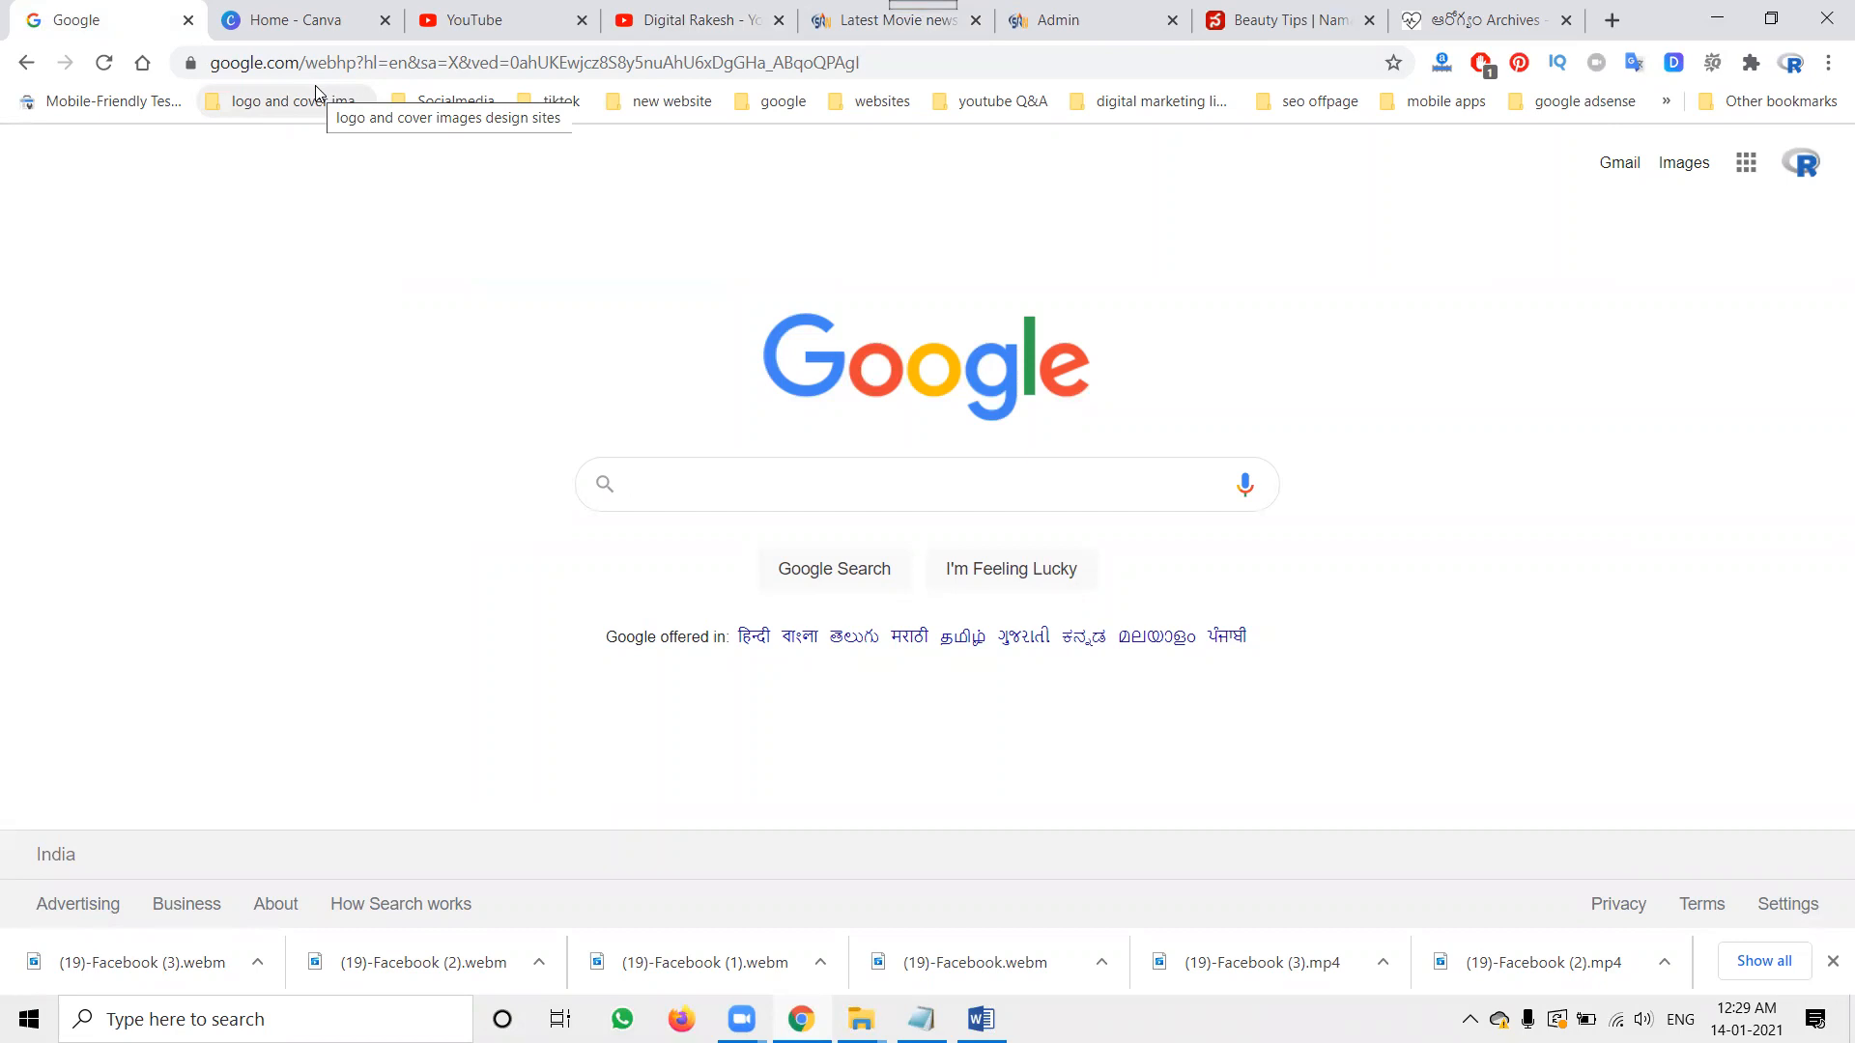
# - Open the ntnews beauty-tips article on the health benefits of milk and highlight the keyword phrase in its web address
pyautogui.click(1246, 29)
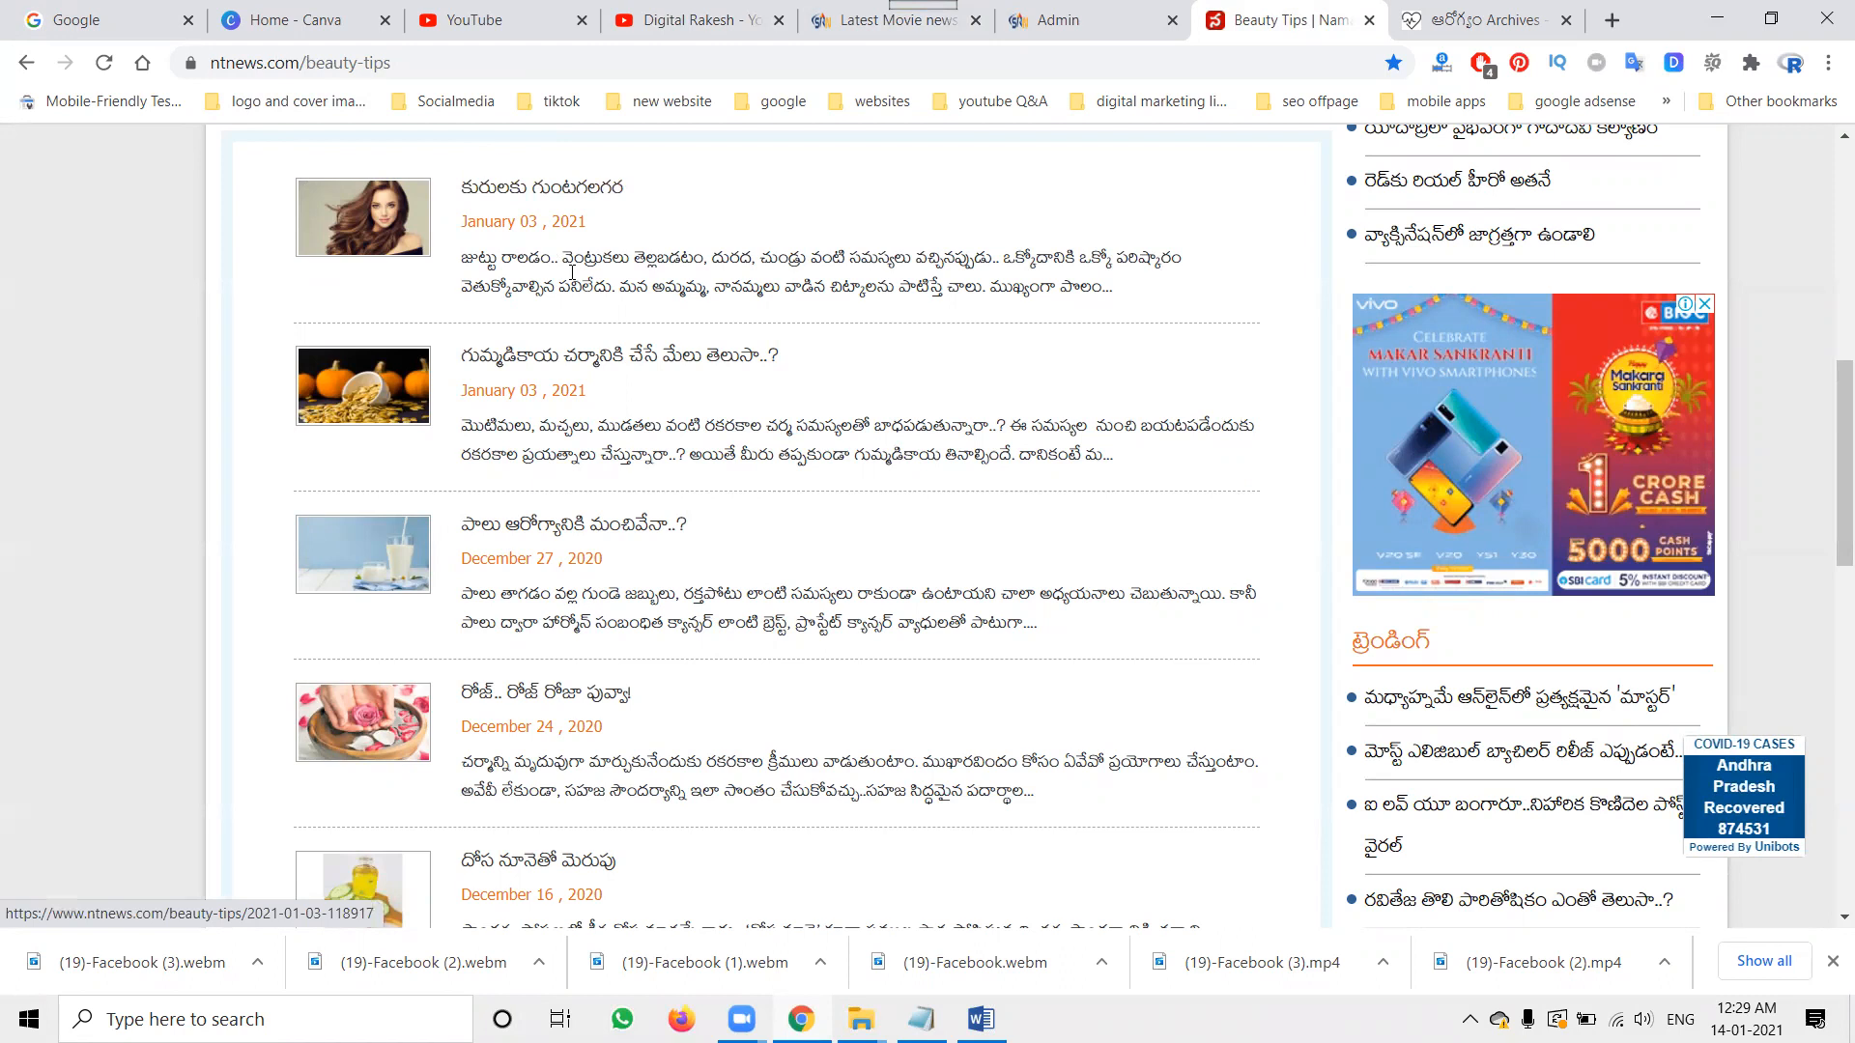
pyautogui.scroll(1, 530, 193)
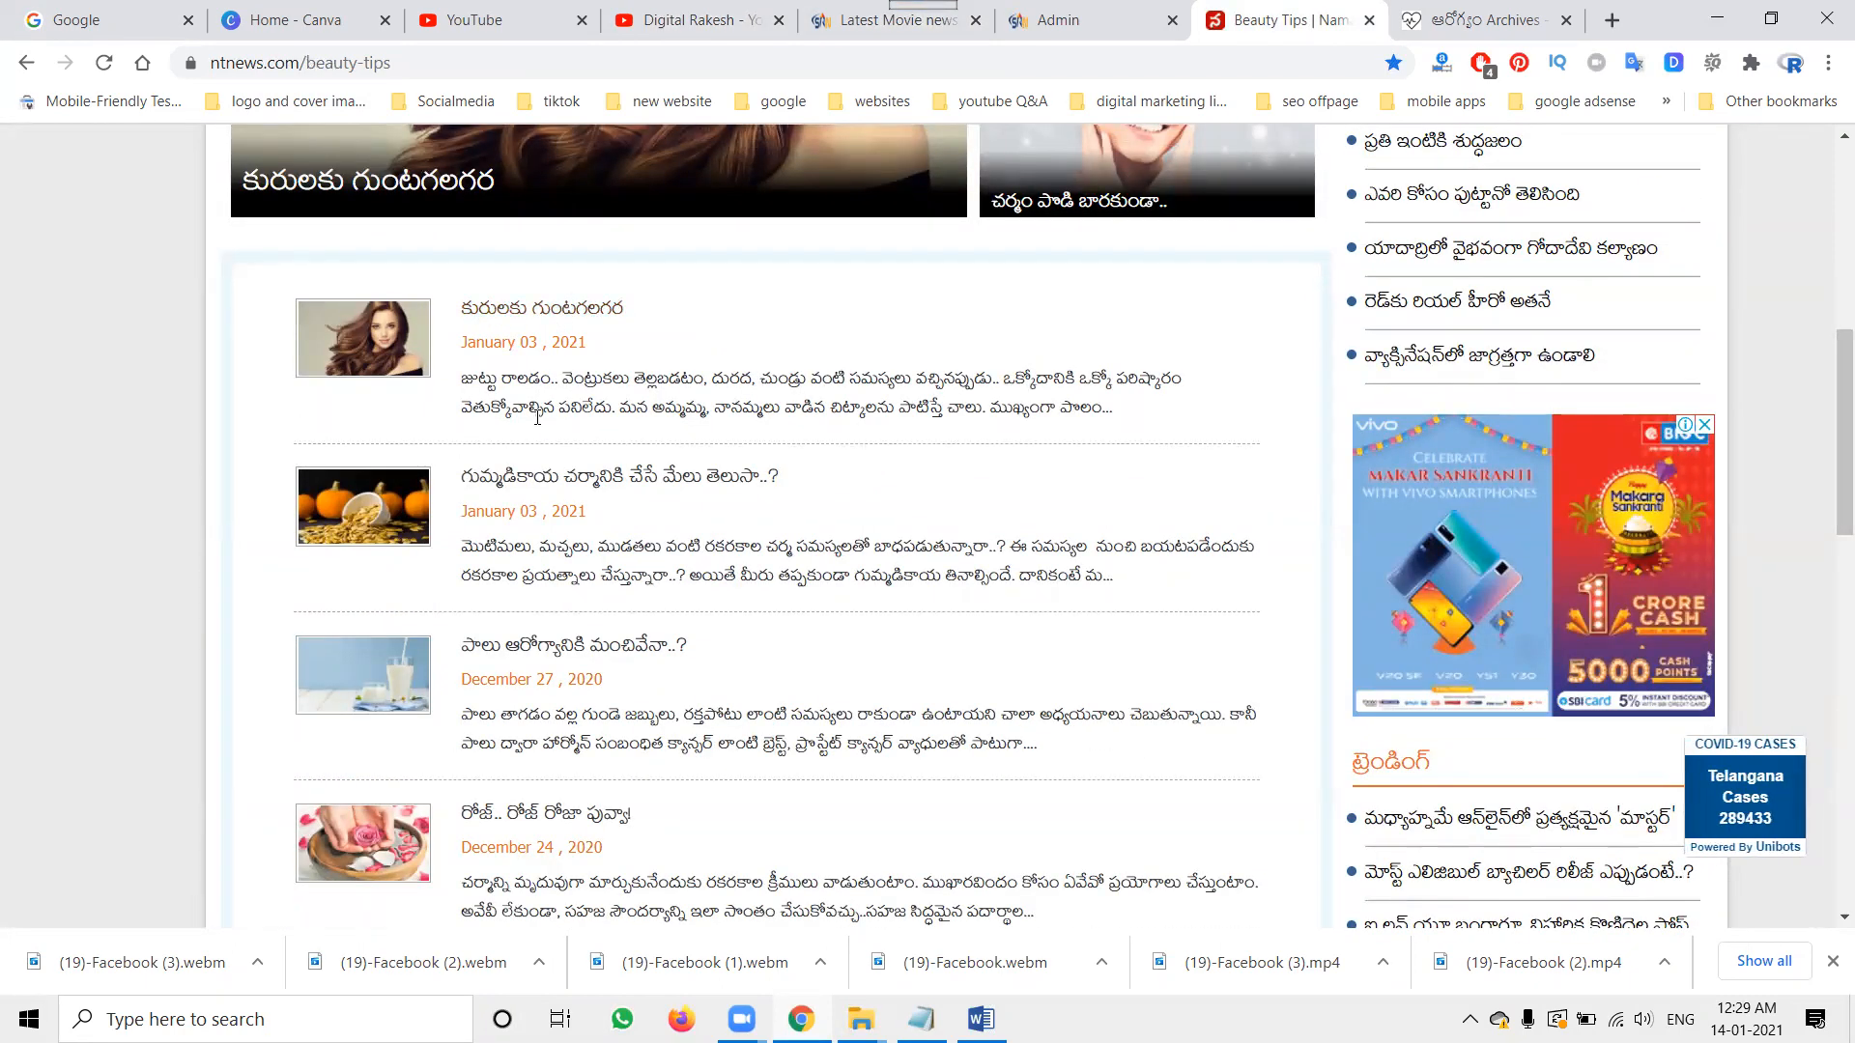
pyautogui.scroll(-1, 538, 418)
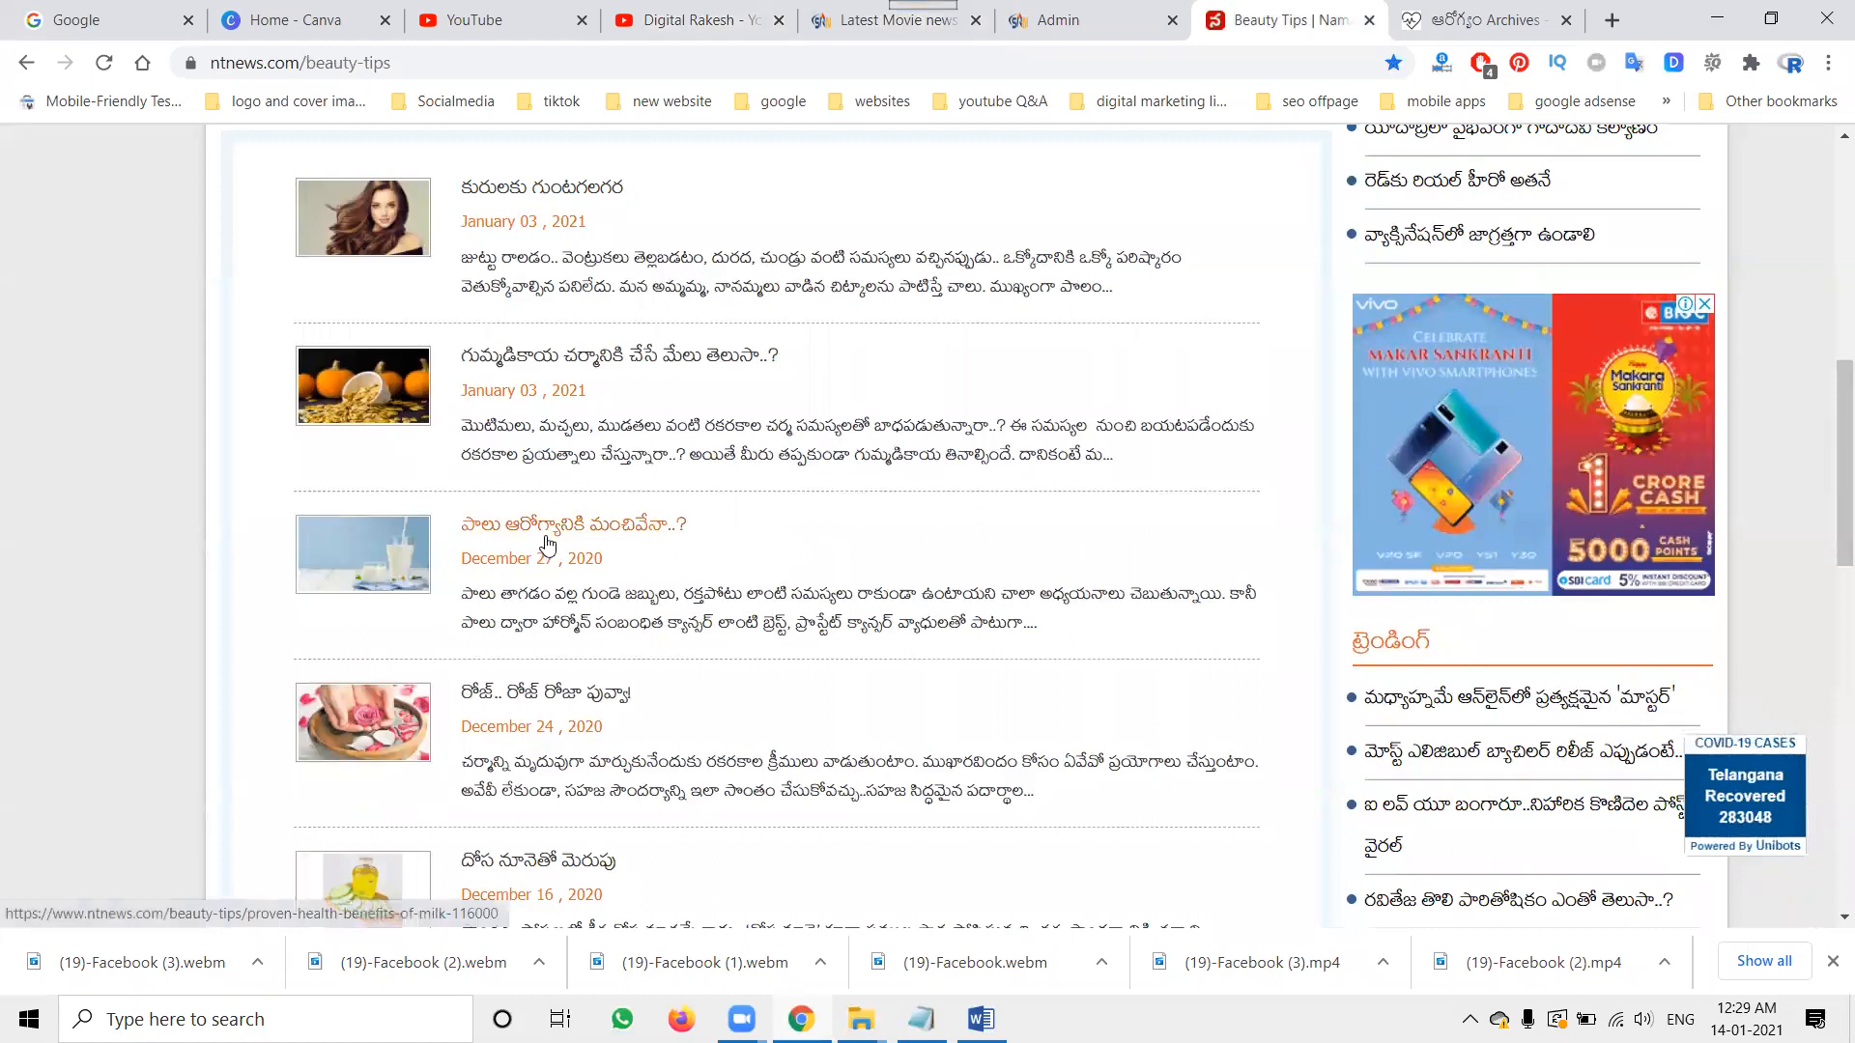
pyautogui.click(552, 532)
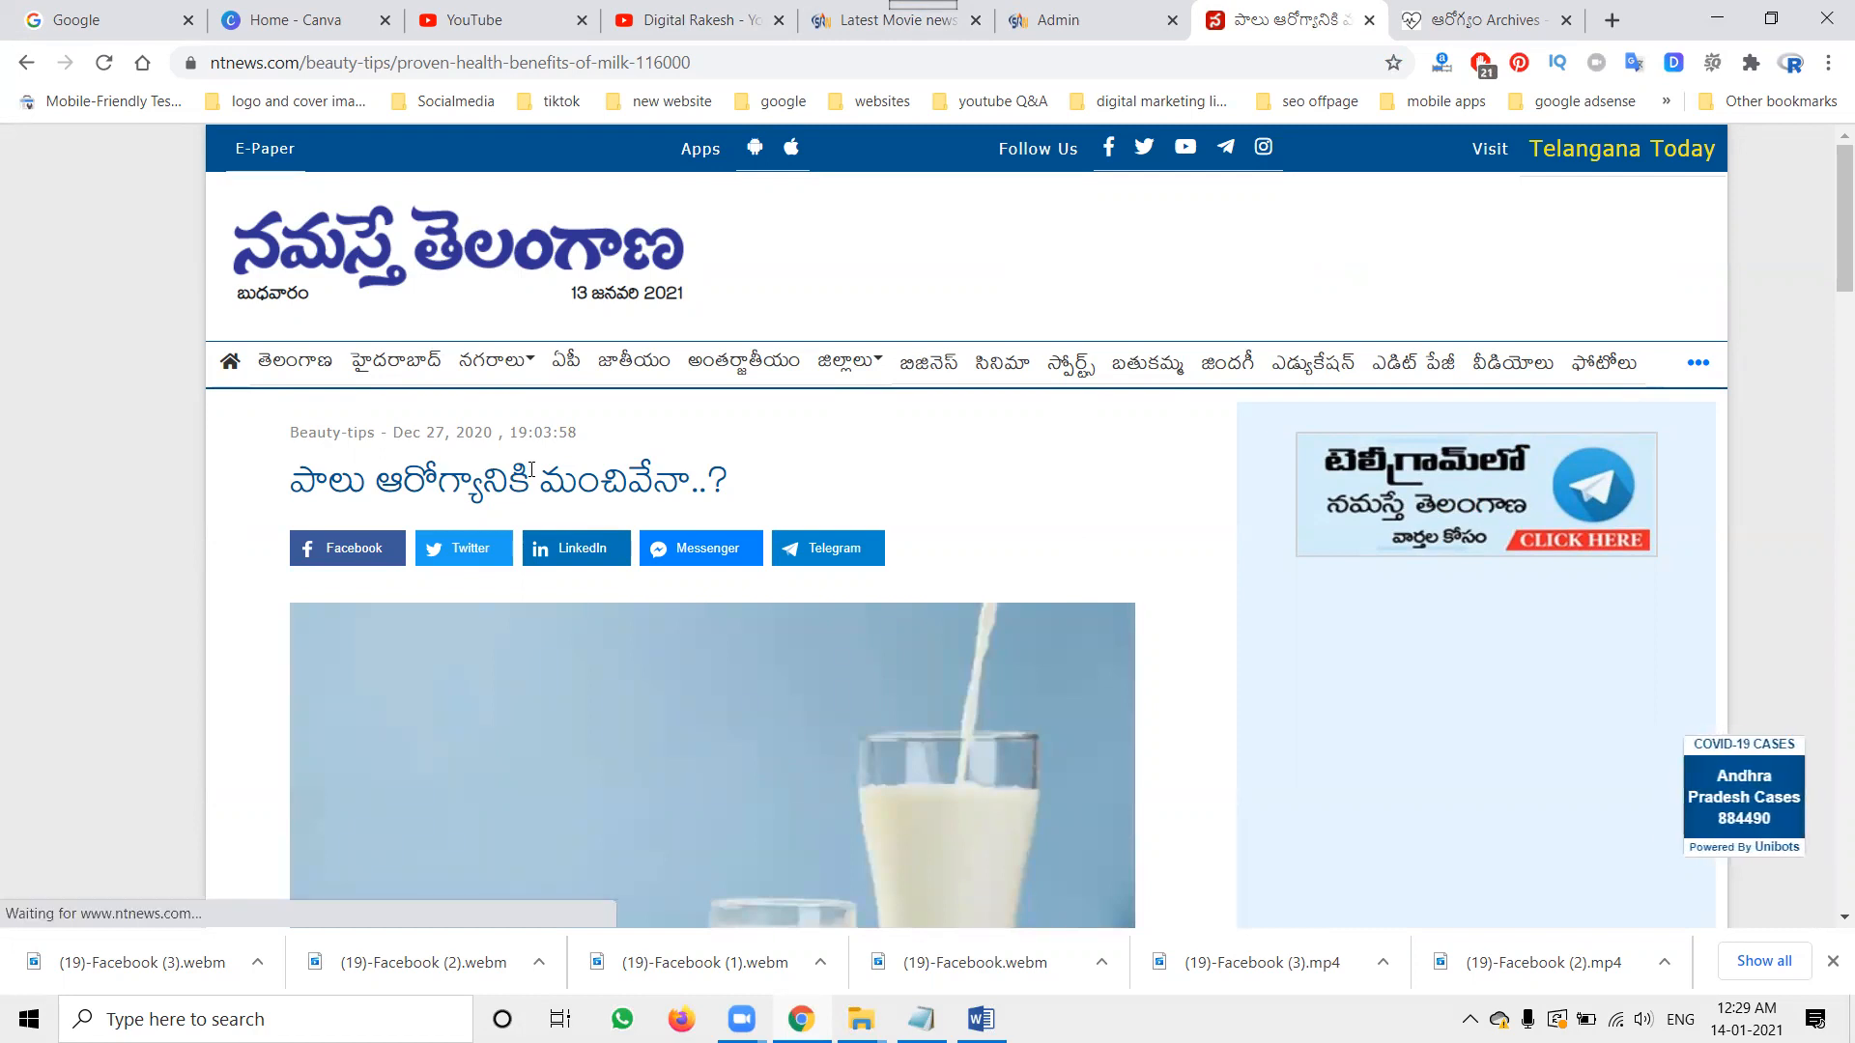
pyautogui.moveTo(398, 66); pyautogui.dragTo(633, 65)
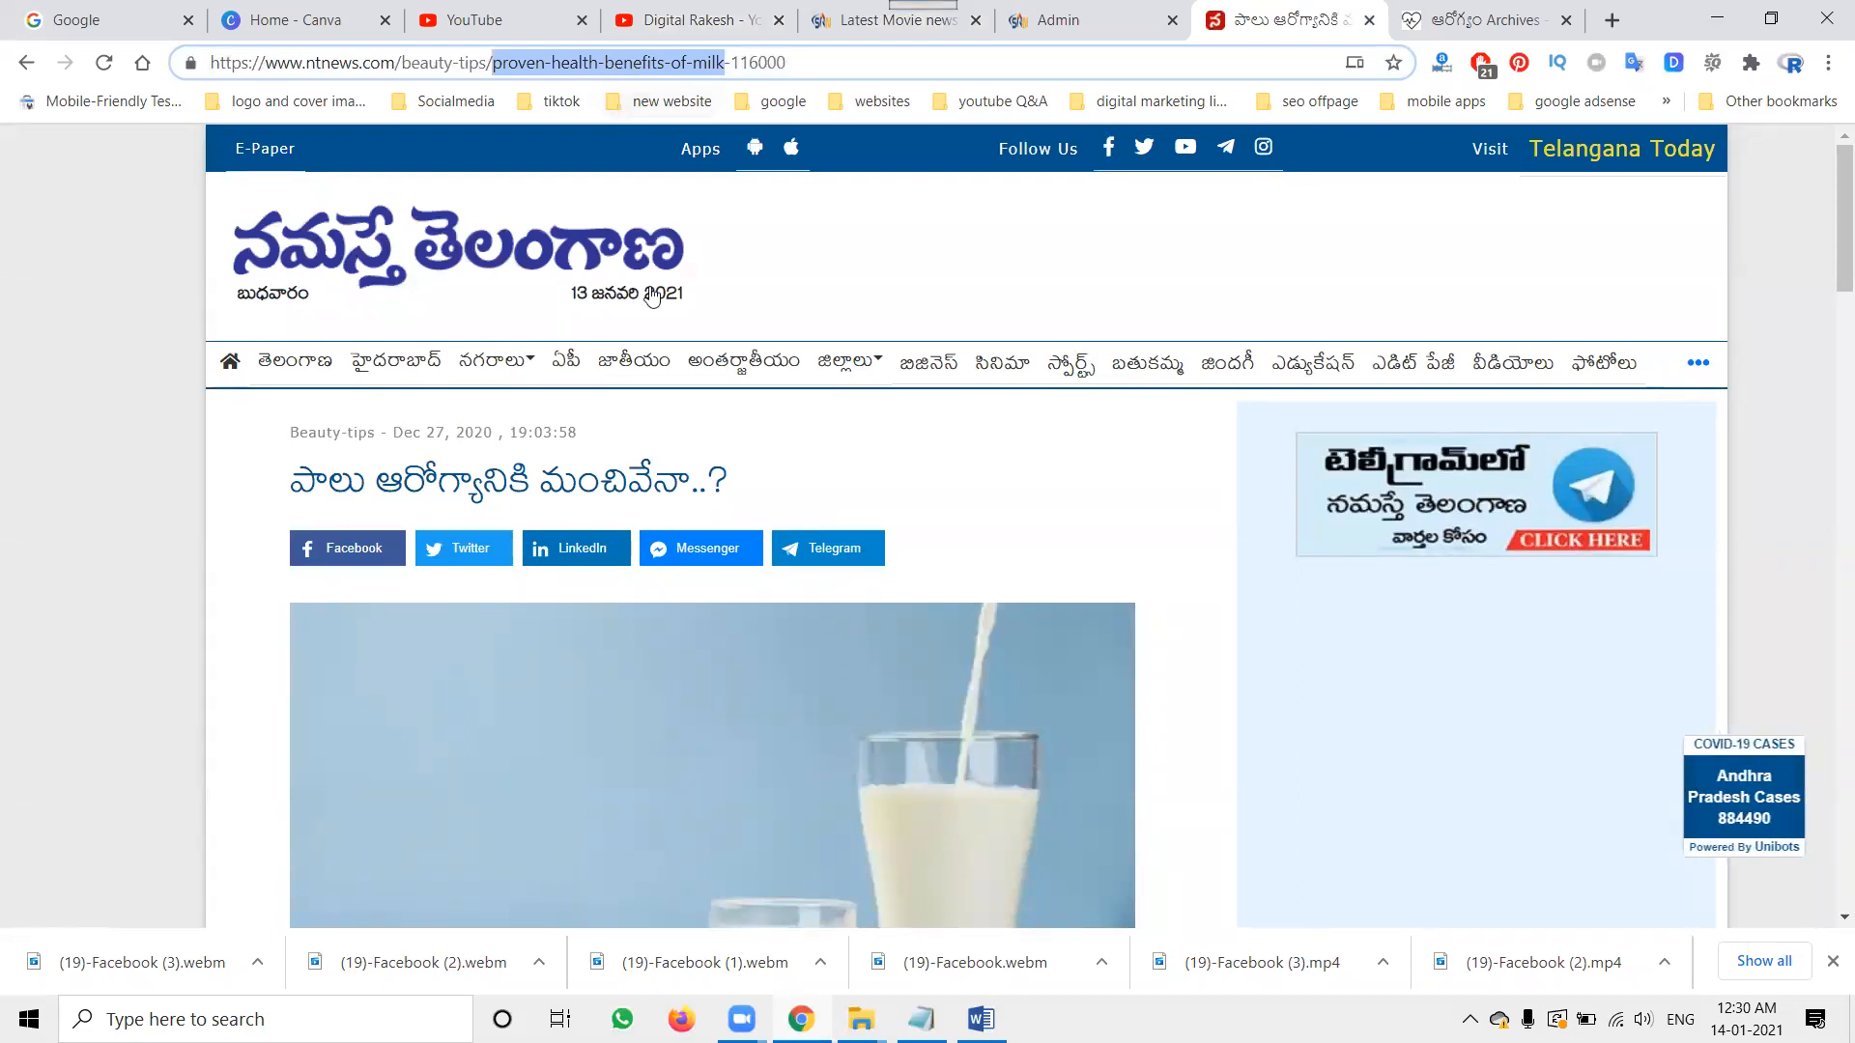
# - Review the body-cleansing article in Word, and highlight the keyword words in the milk article's web address back in Chrome
pyautogui.click(981, 1019)
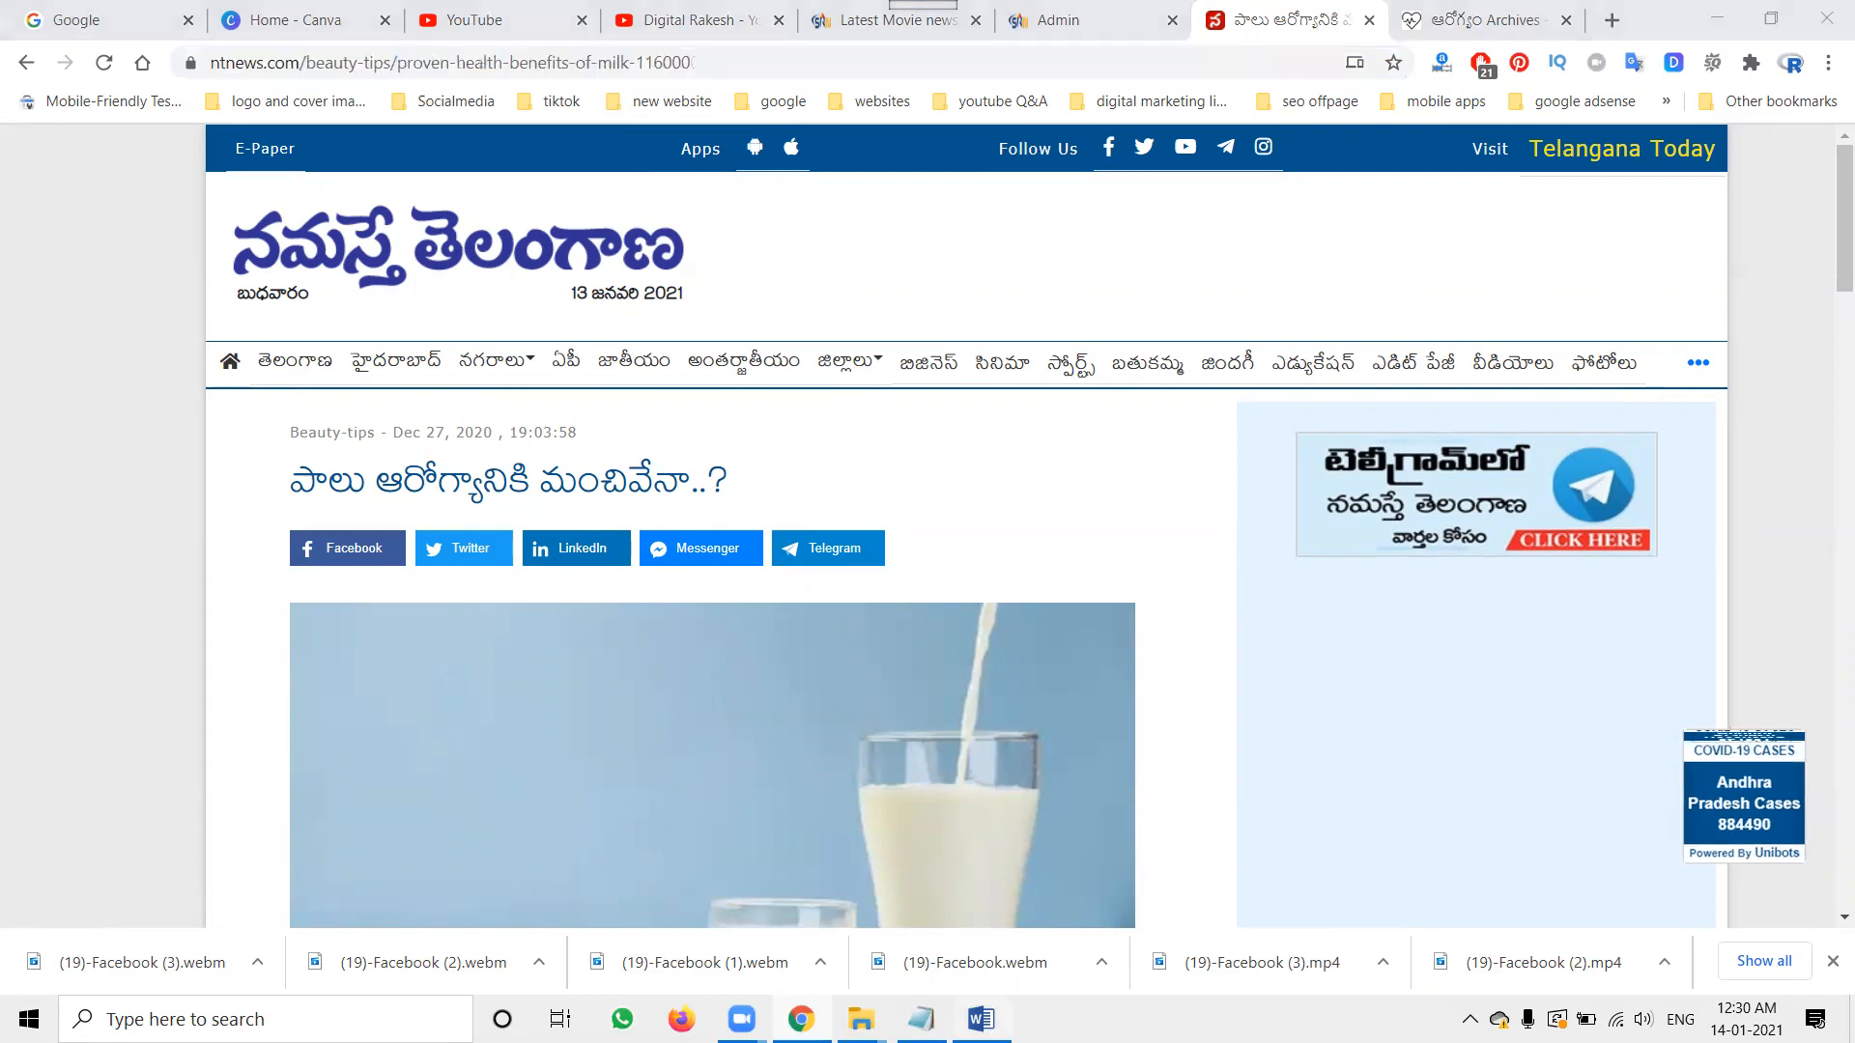
pyautogui.scroll(-12, 966, 609)
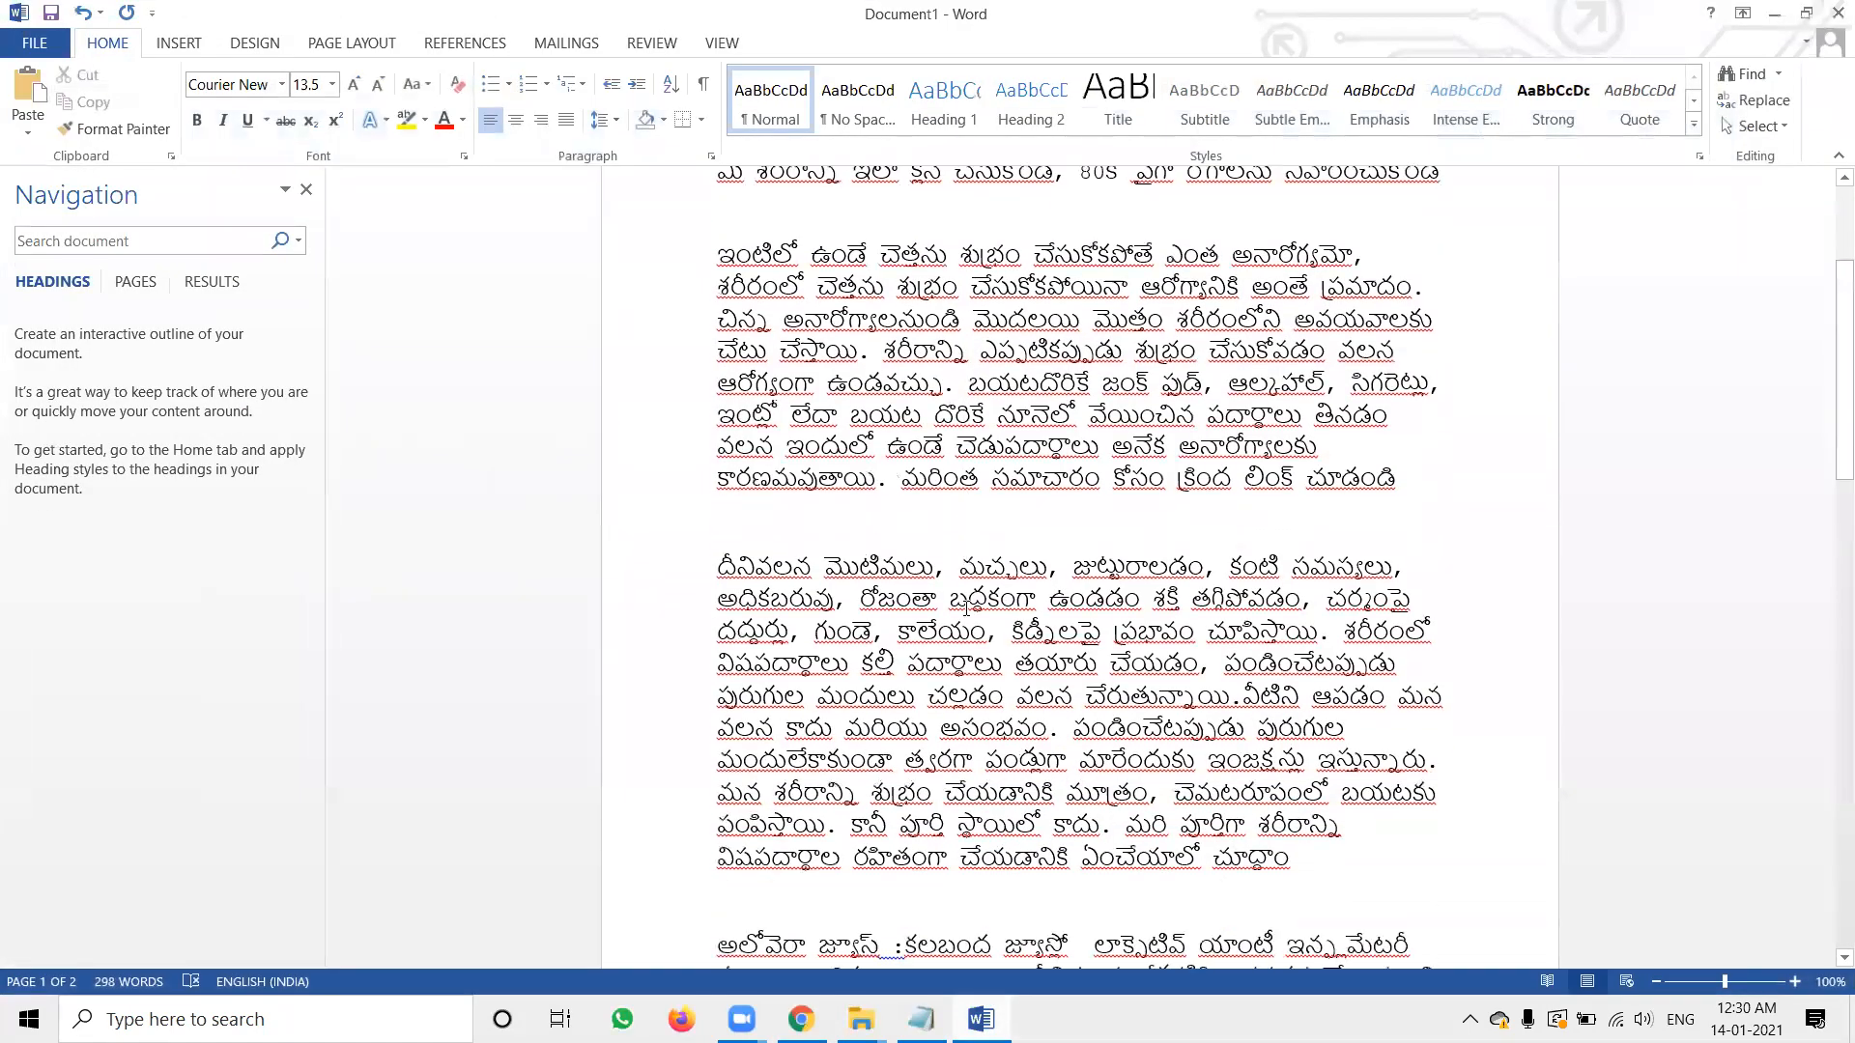
pyautogui.scroll(12, 966, 609)
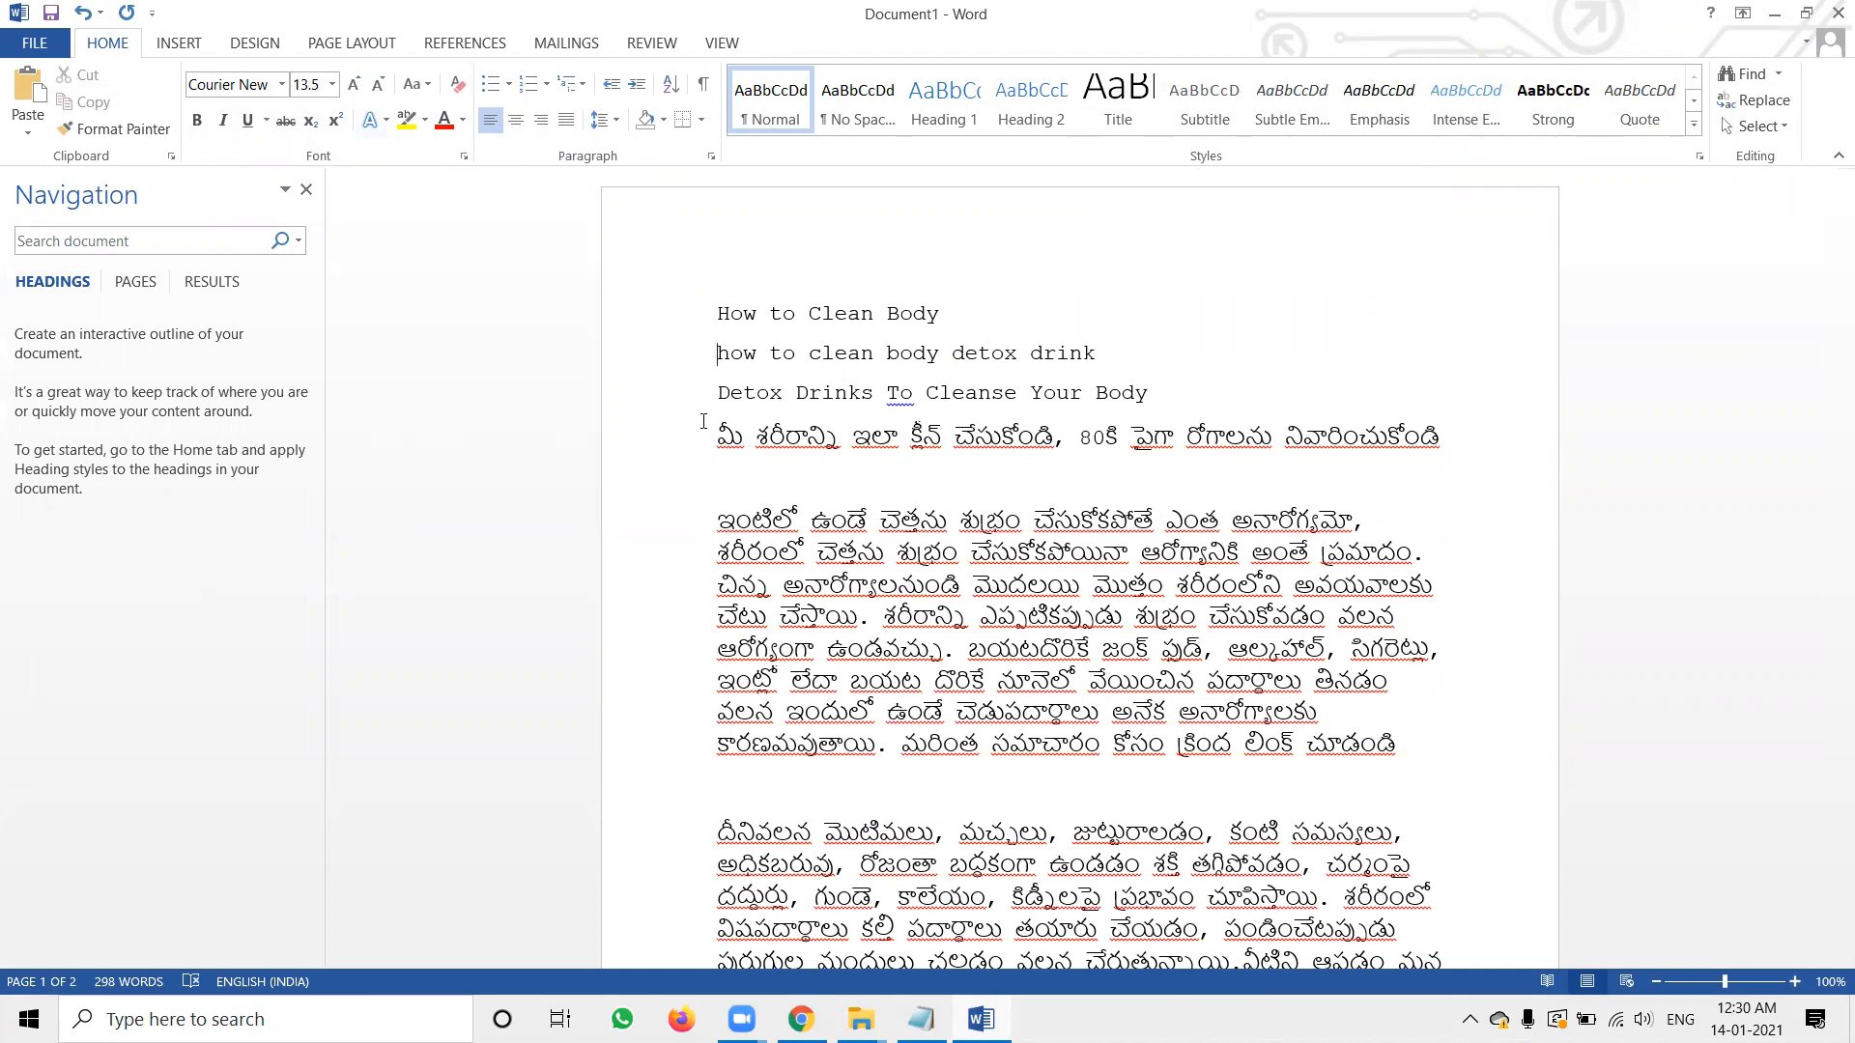
pyautogui.scroll(-4, 676, 449)
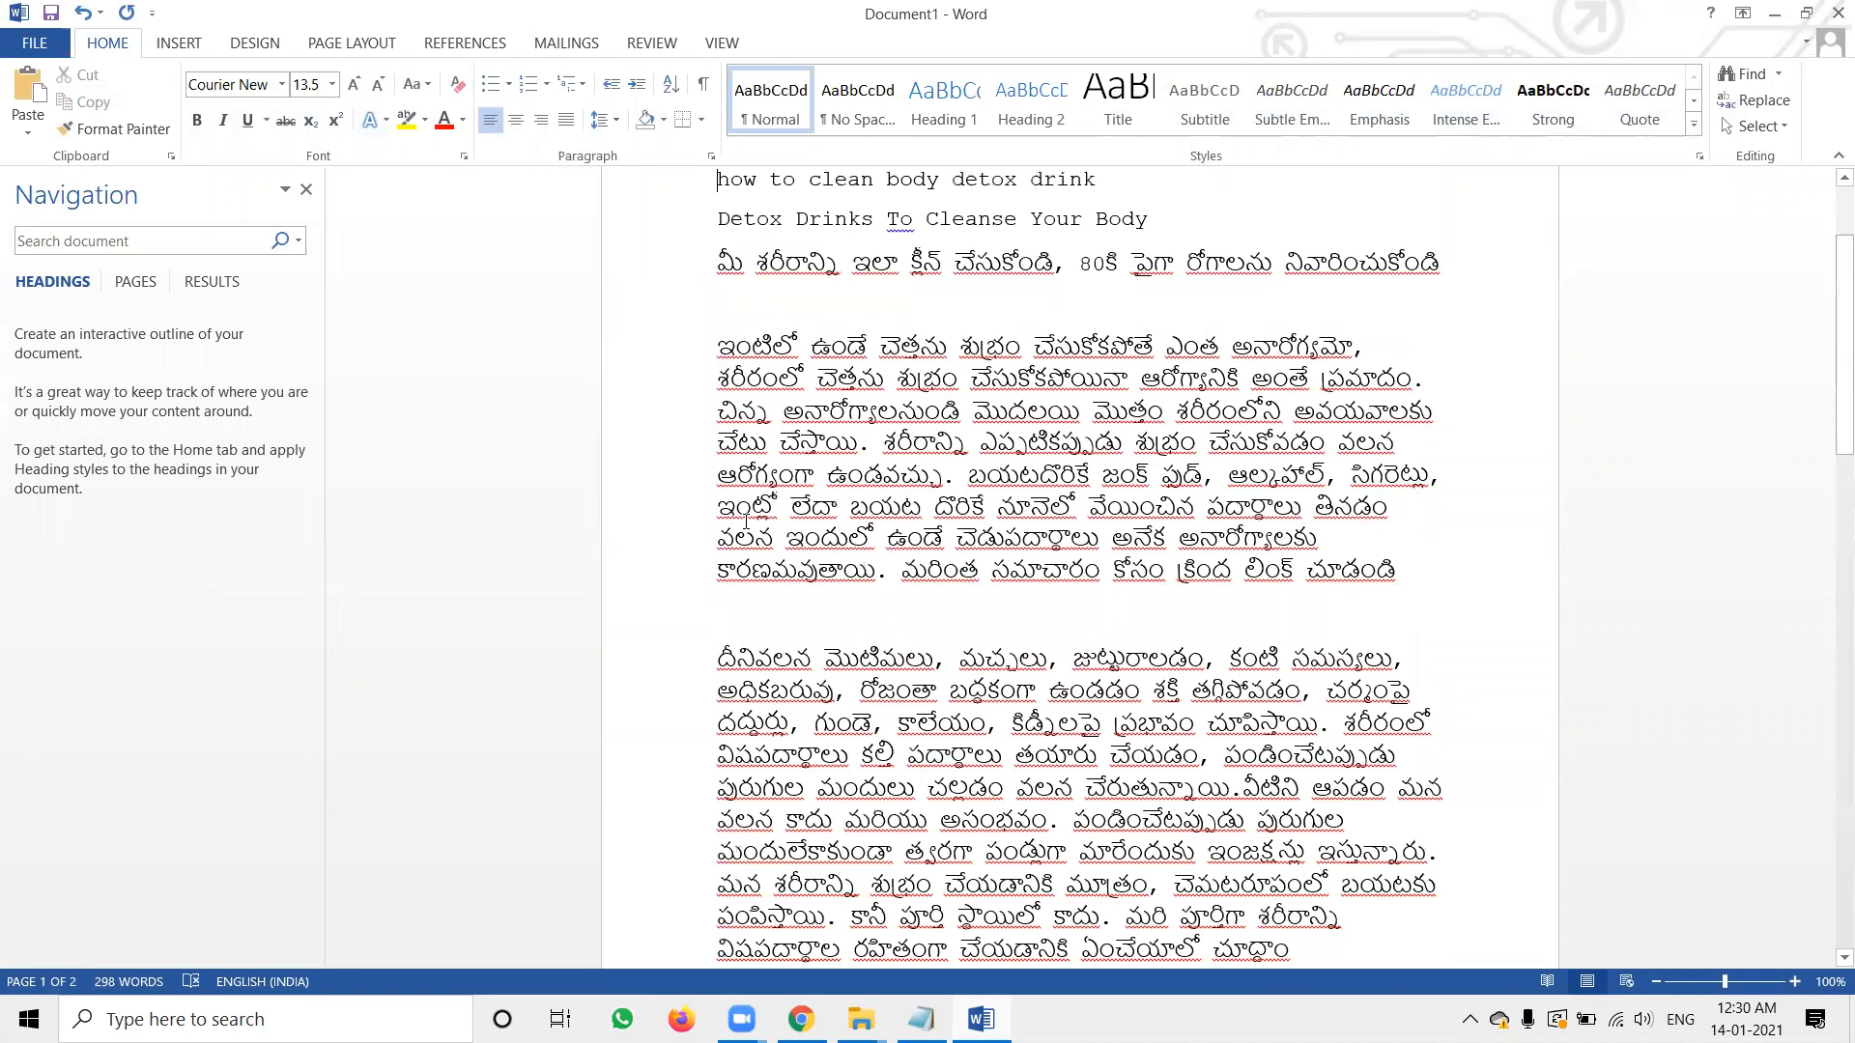
pyautogui.scroll(3, 676, 449)
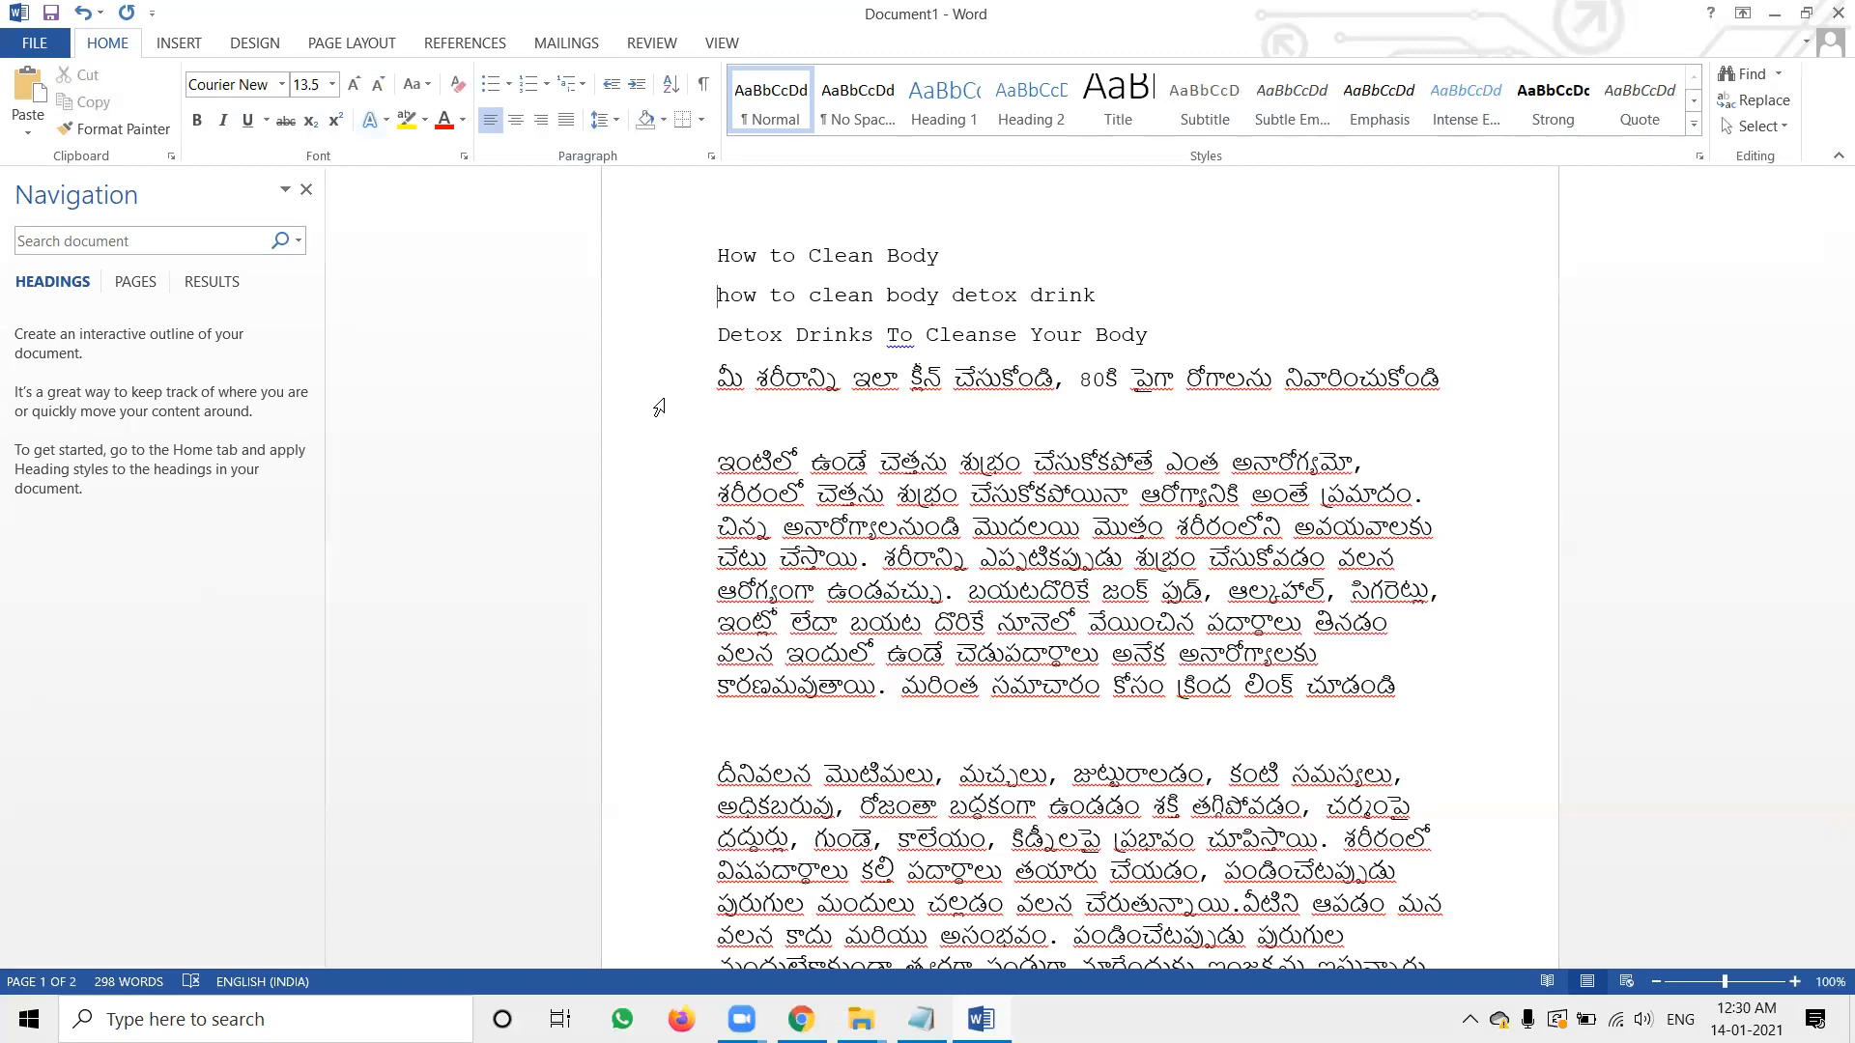
pyautogui.click(1774, 14)
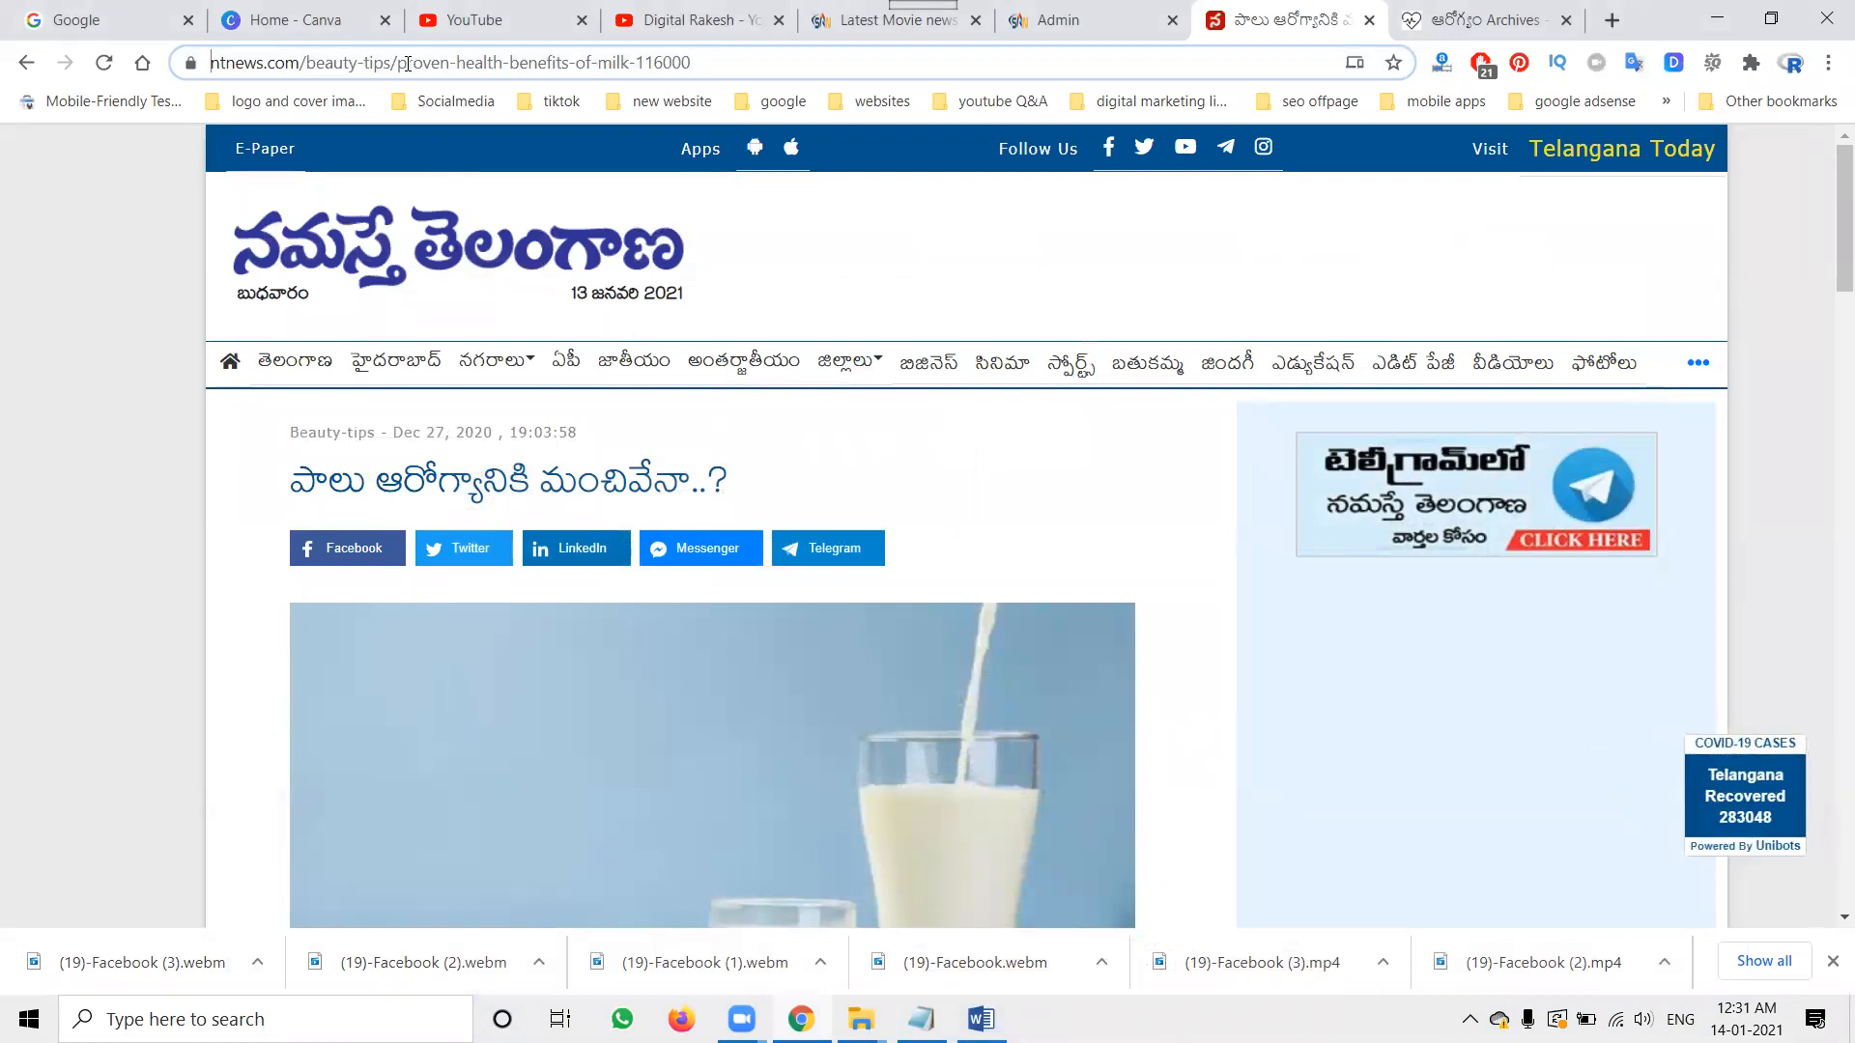
pyautogui.moveTo(400, 62); pyautogui.dragTo(700, 60)
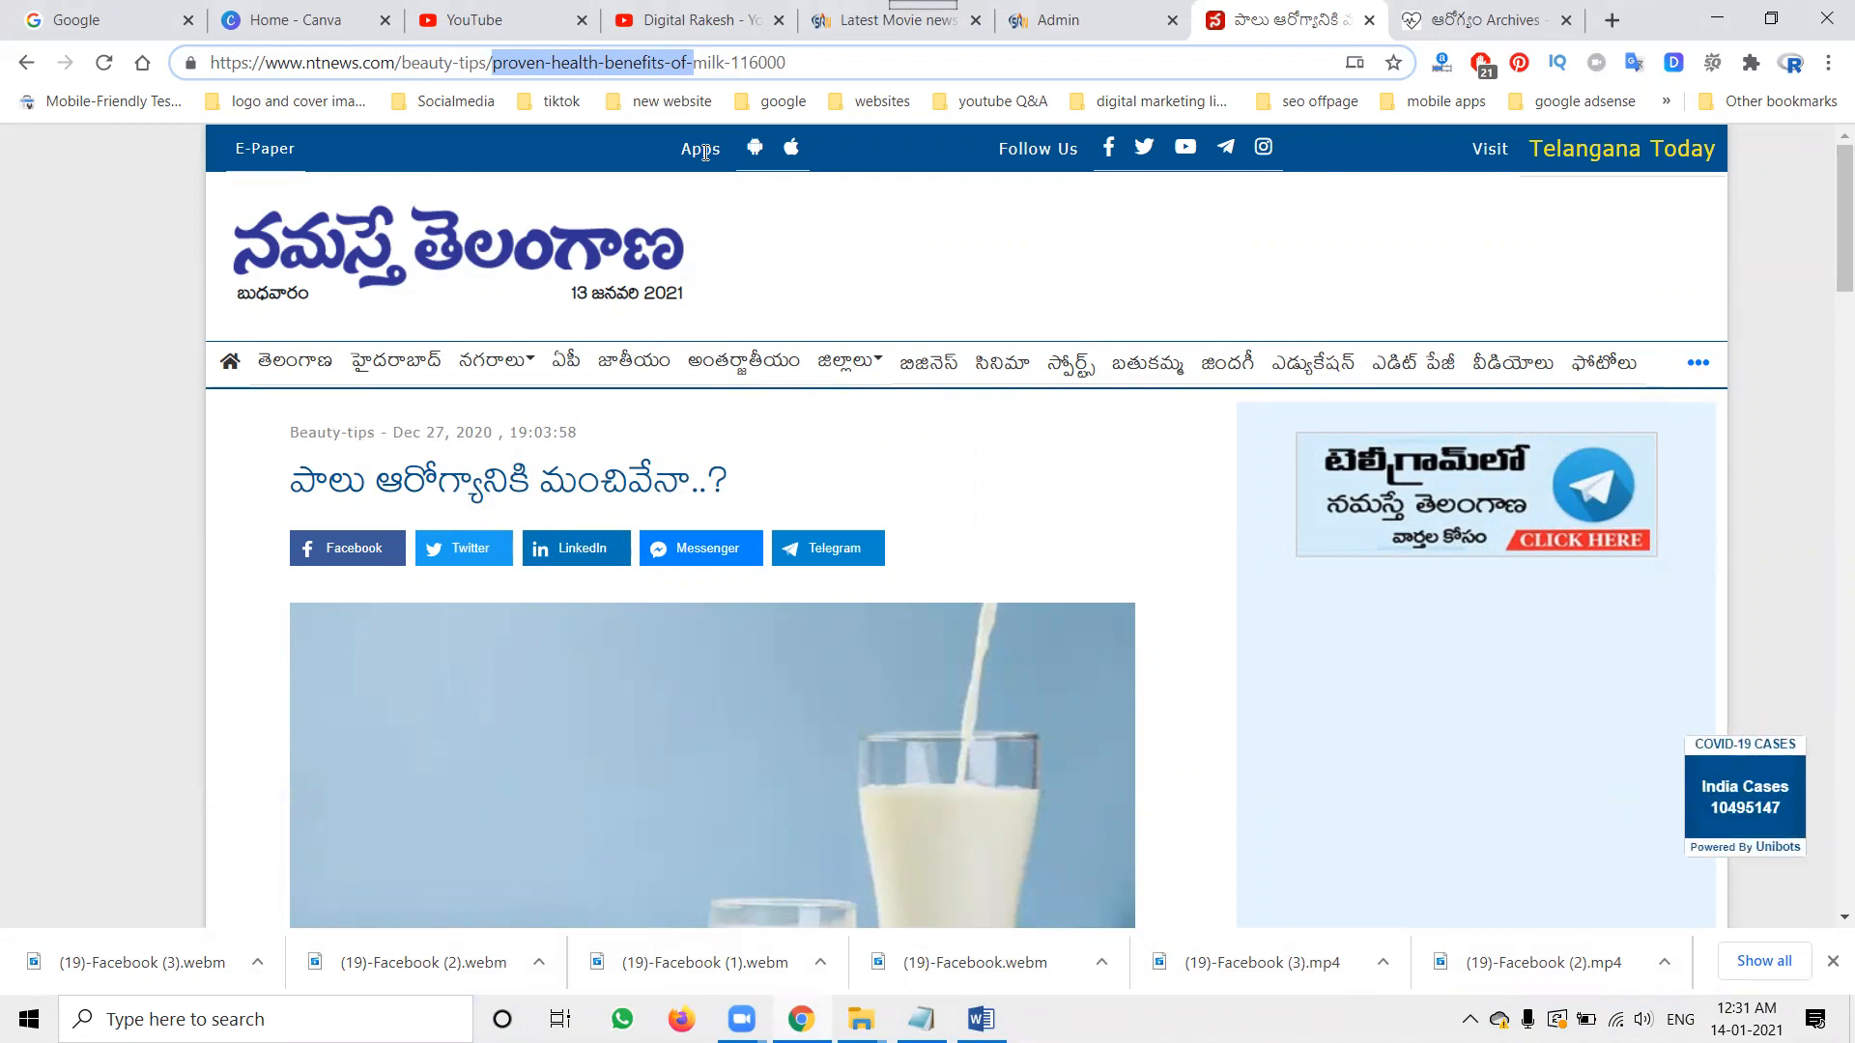
# - Open the Health Tips category on southreelnews.com and browse its posts
pyautogui.click(102, 27)
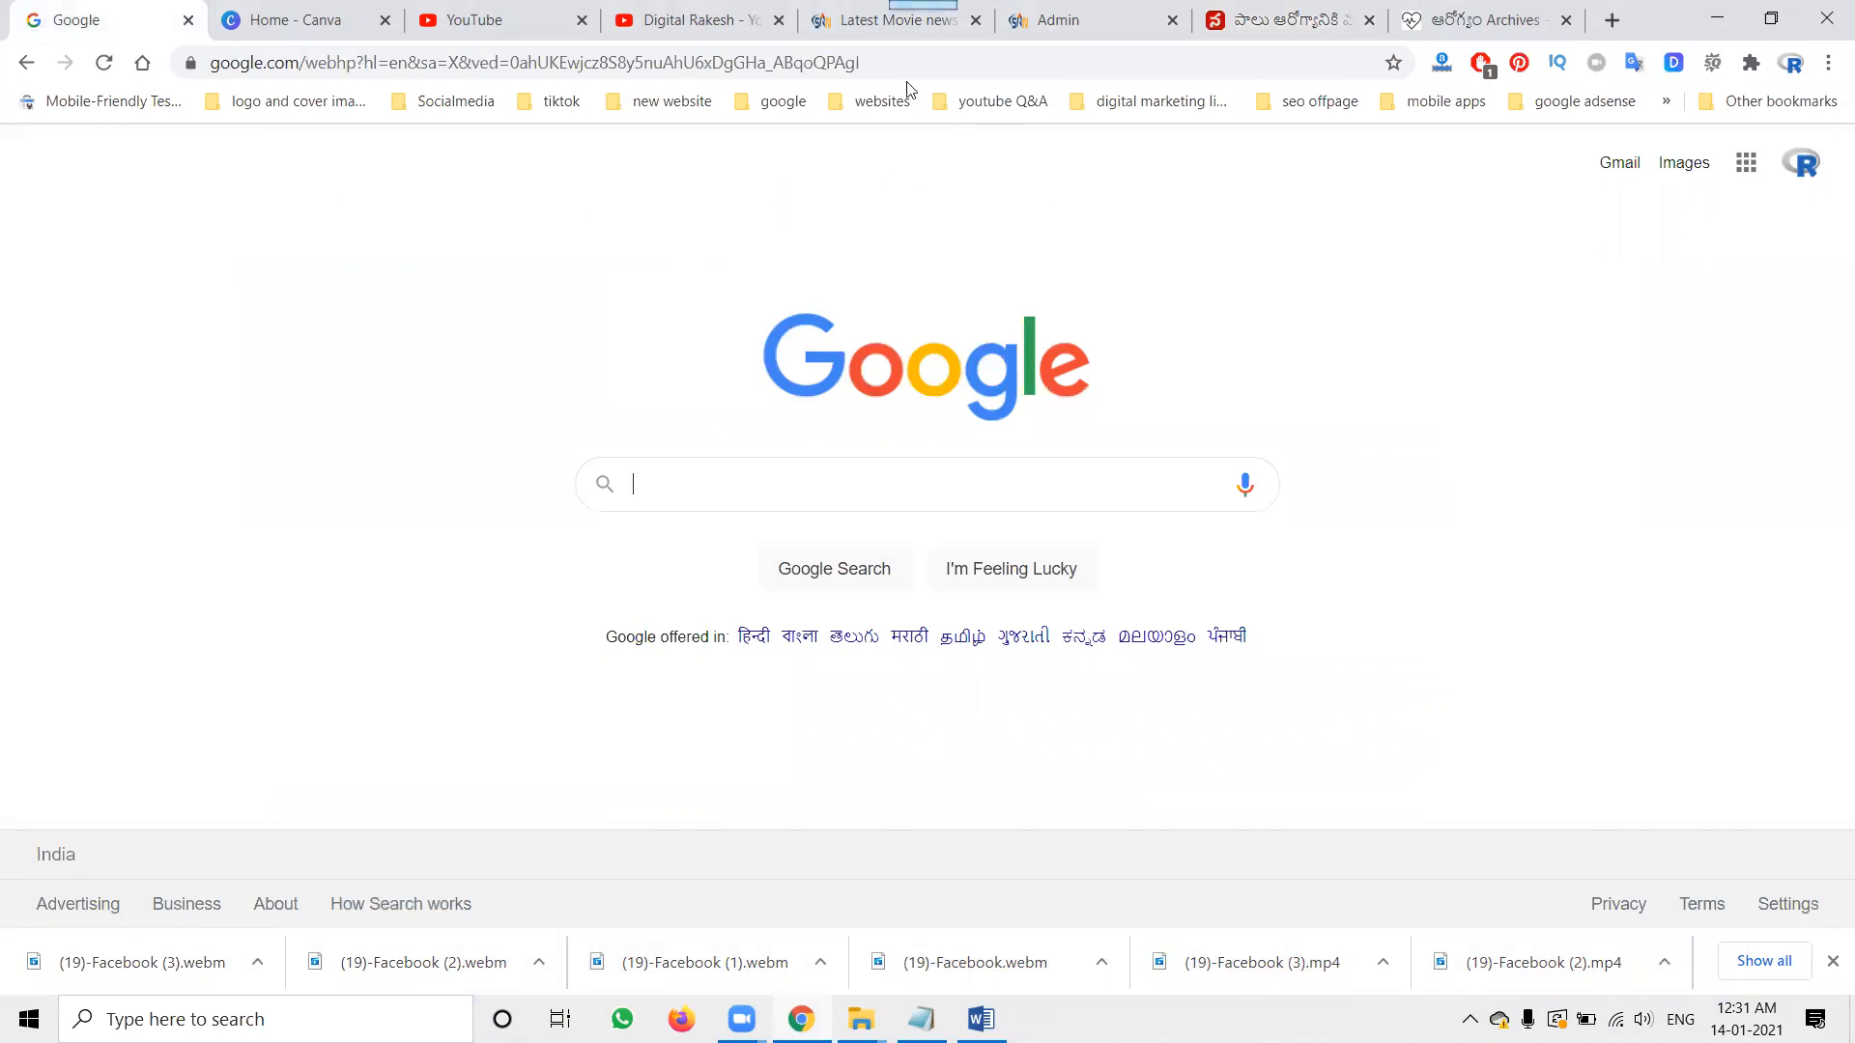
pyautogui.click(854, 30)
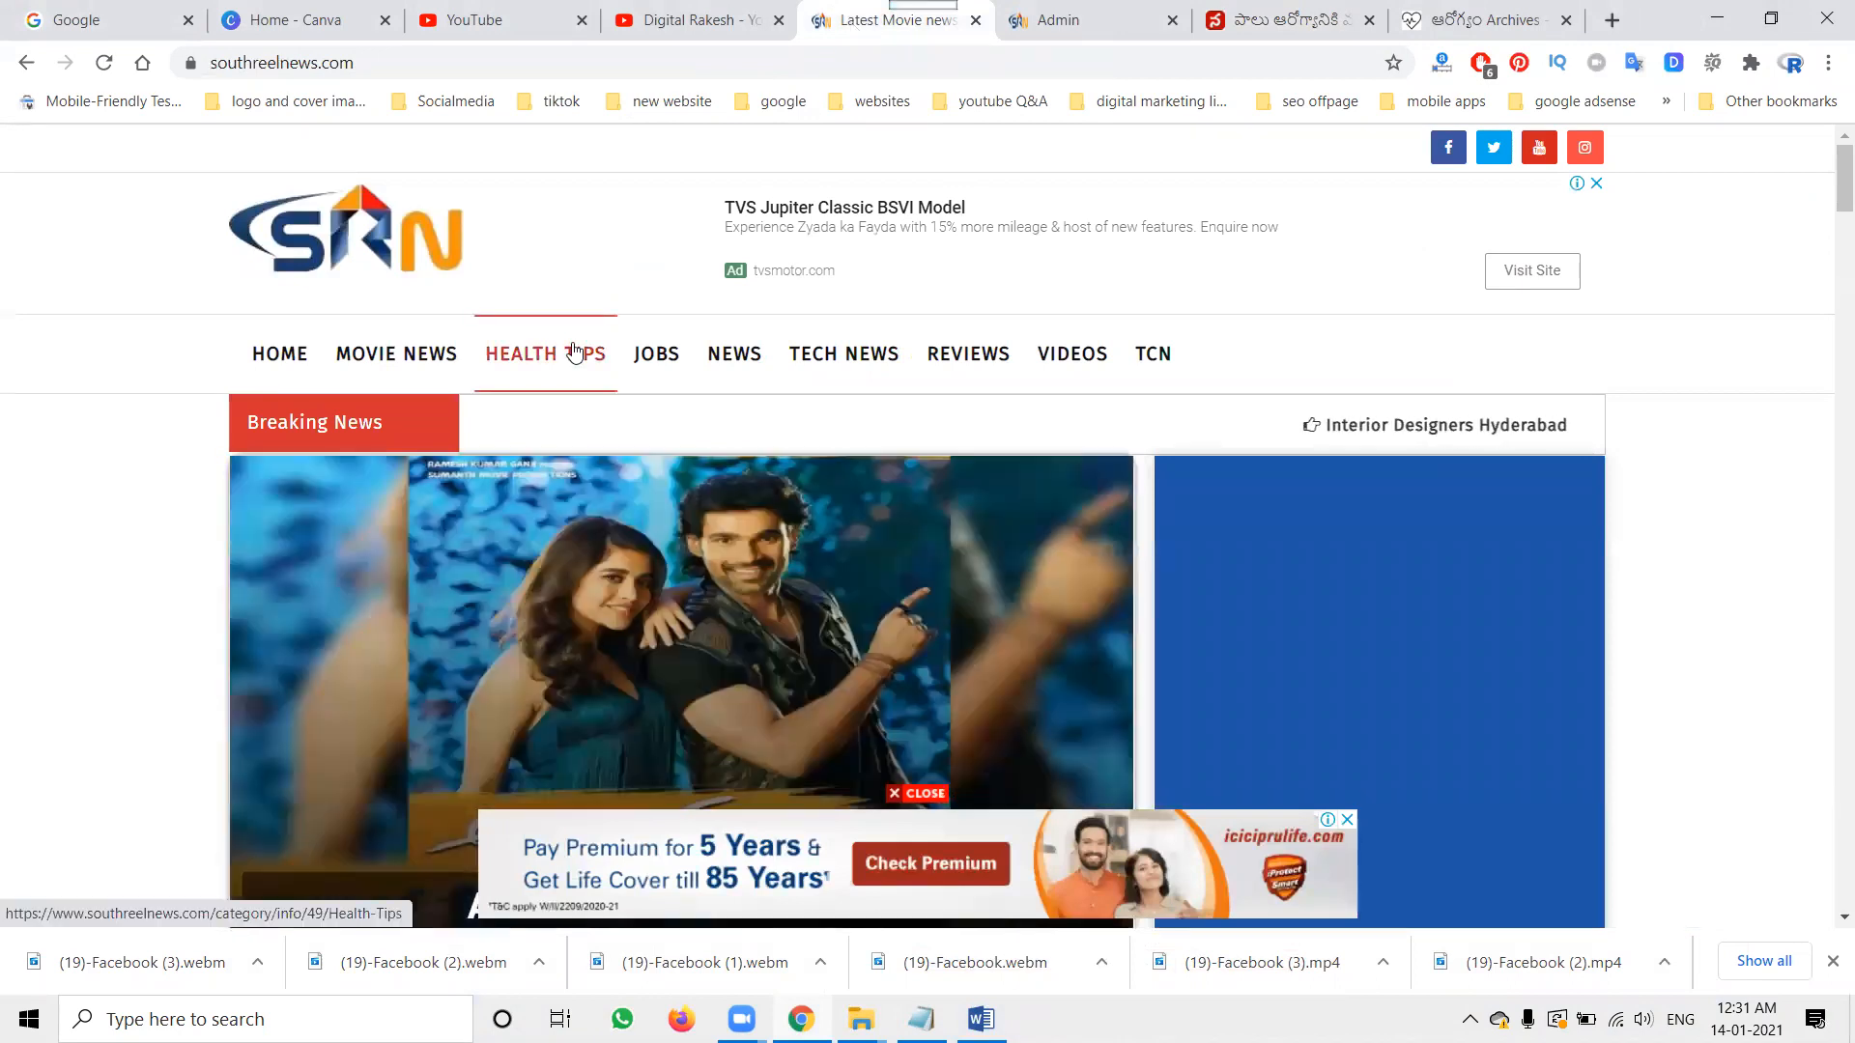
pyautogui.click(574, 352)
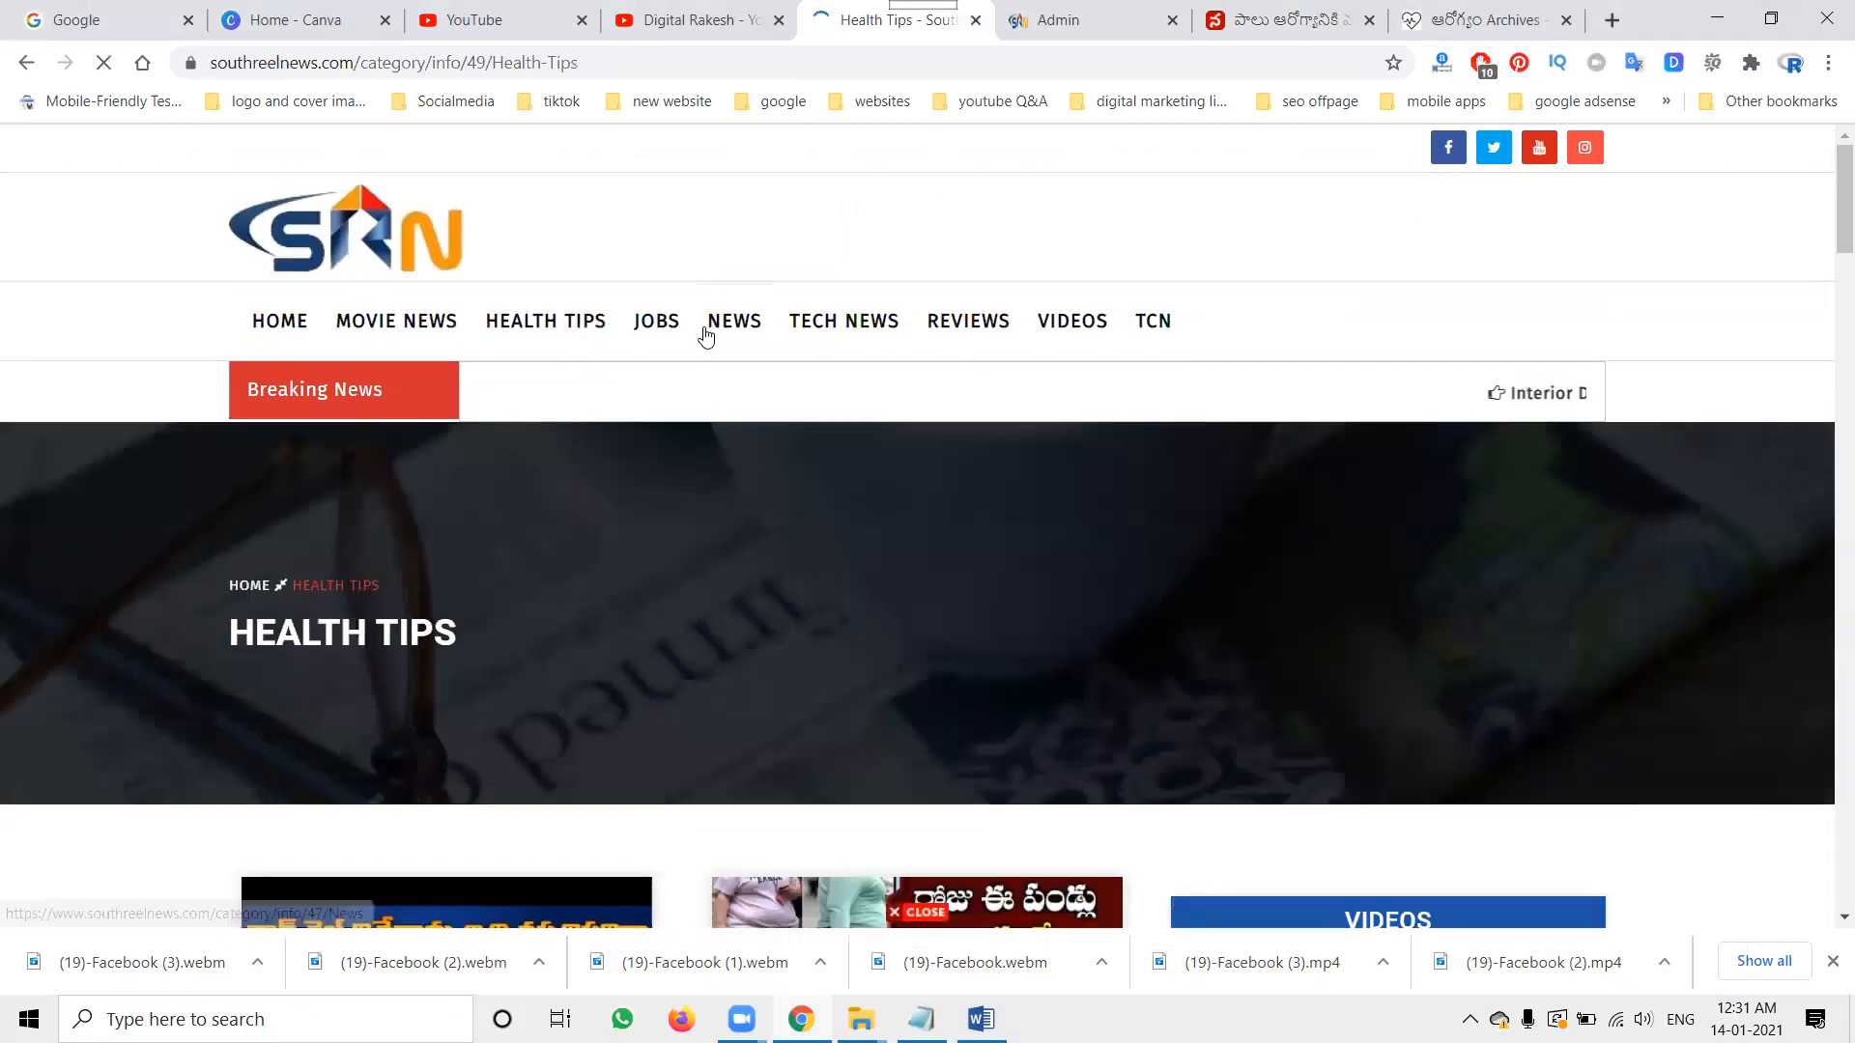
pyautogui.scroll(-4, 703, 336)
pyautogui.scroll(-7, 703, 336)
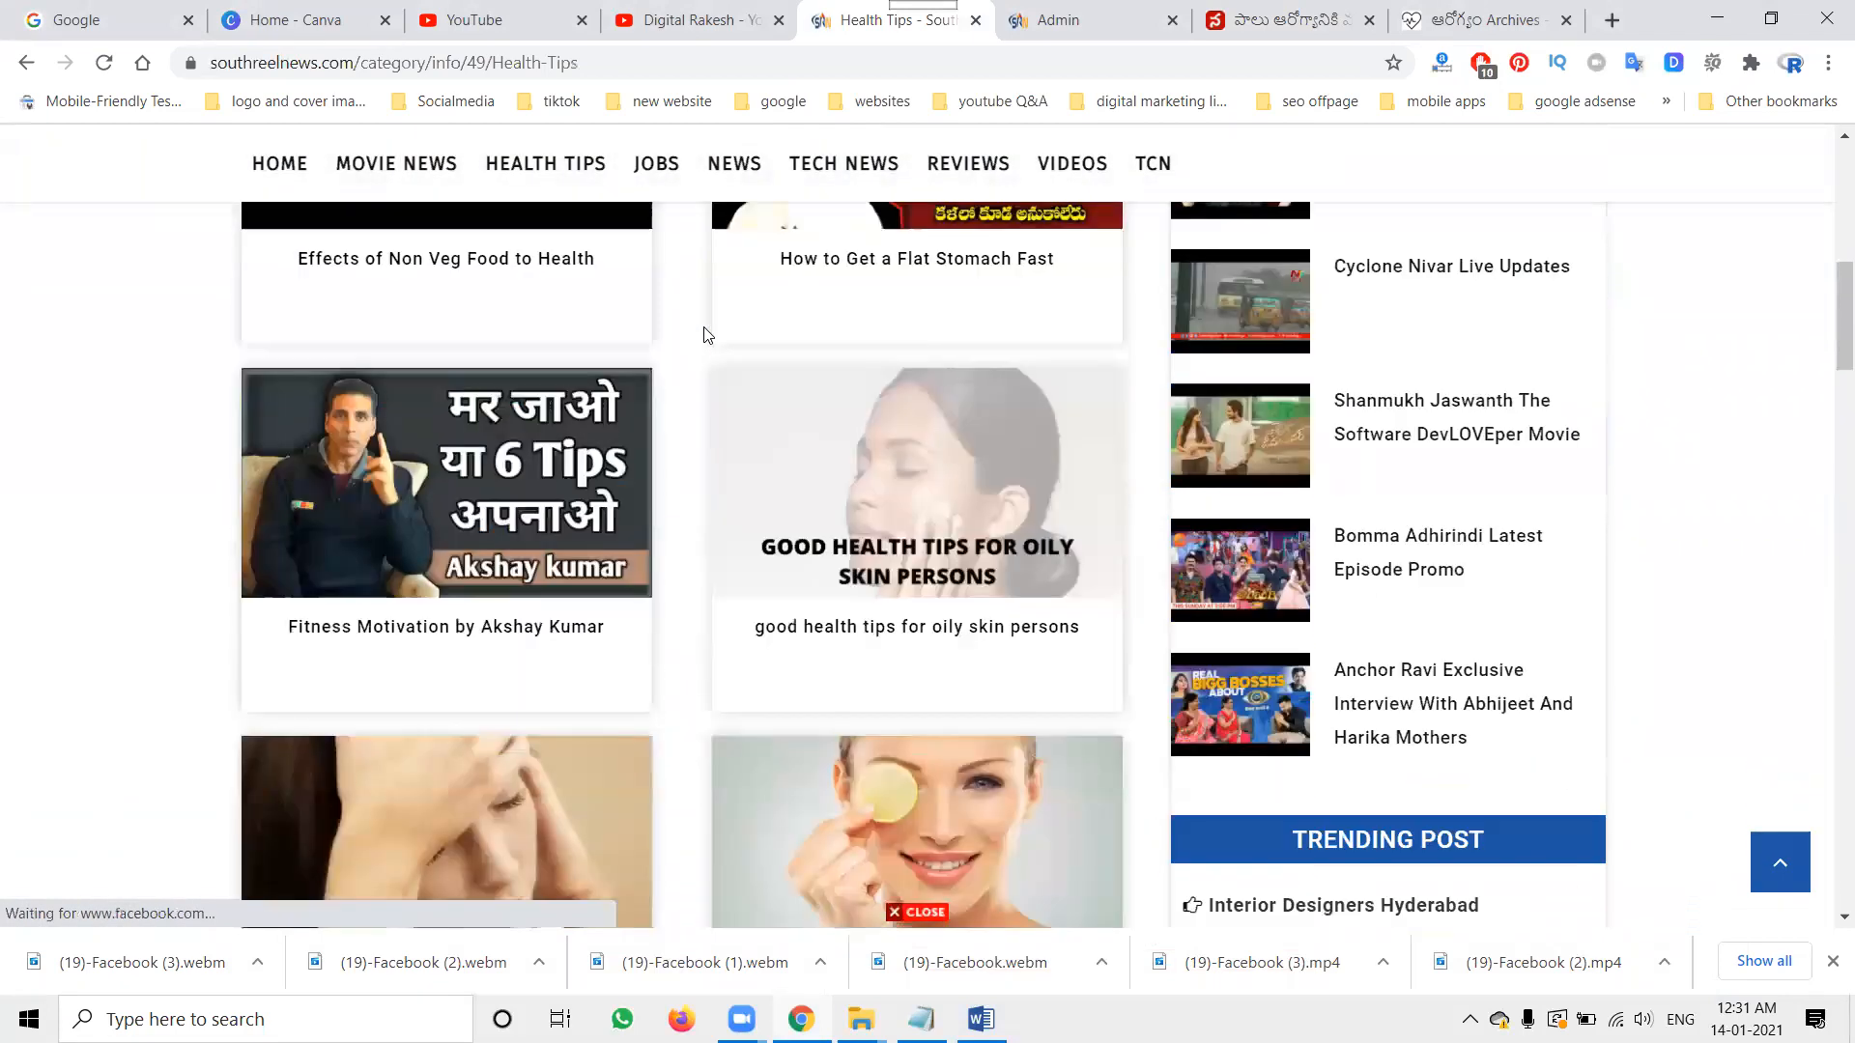
pyautogui.scroll(-3, 706, 336)
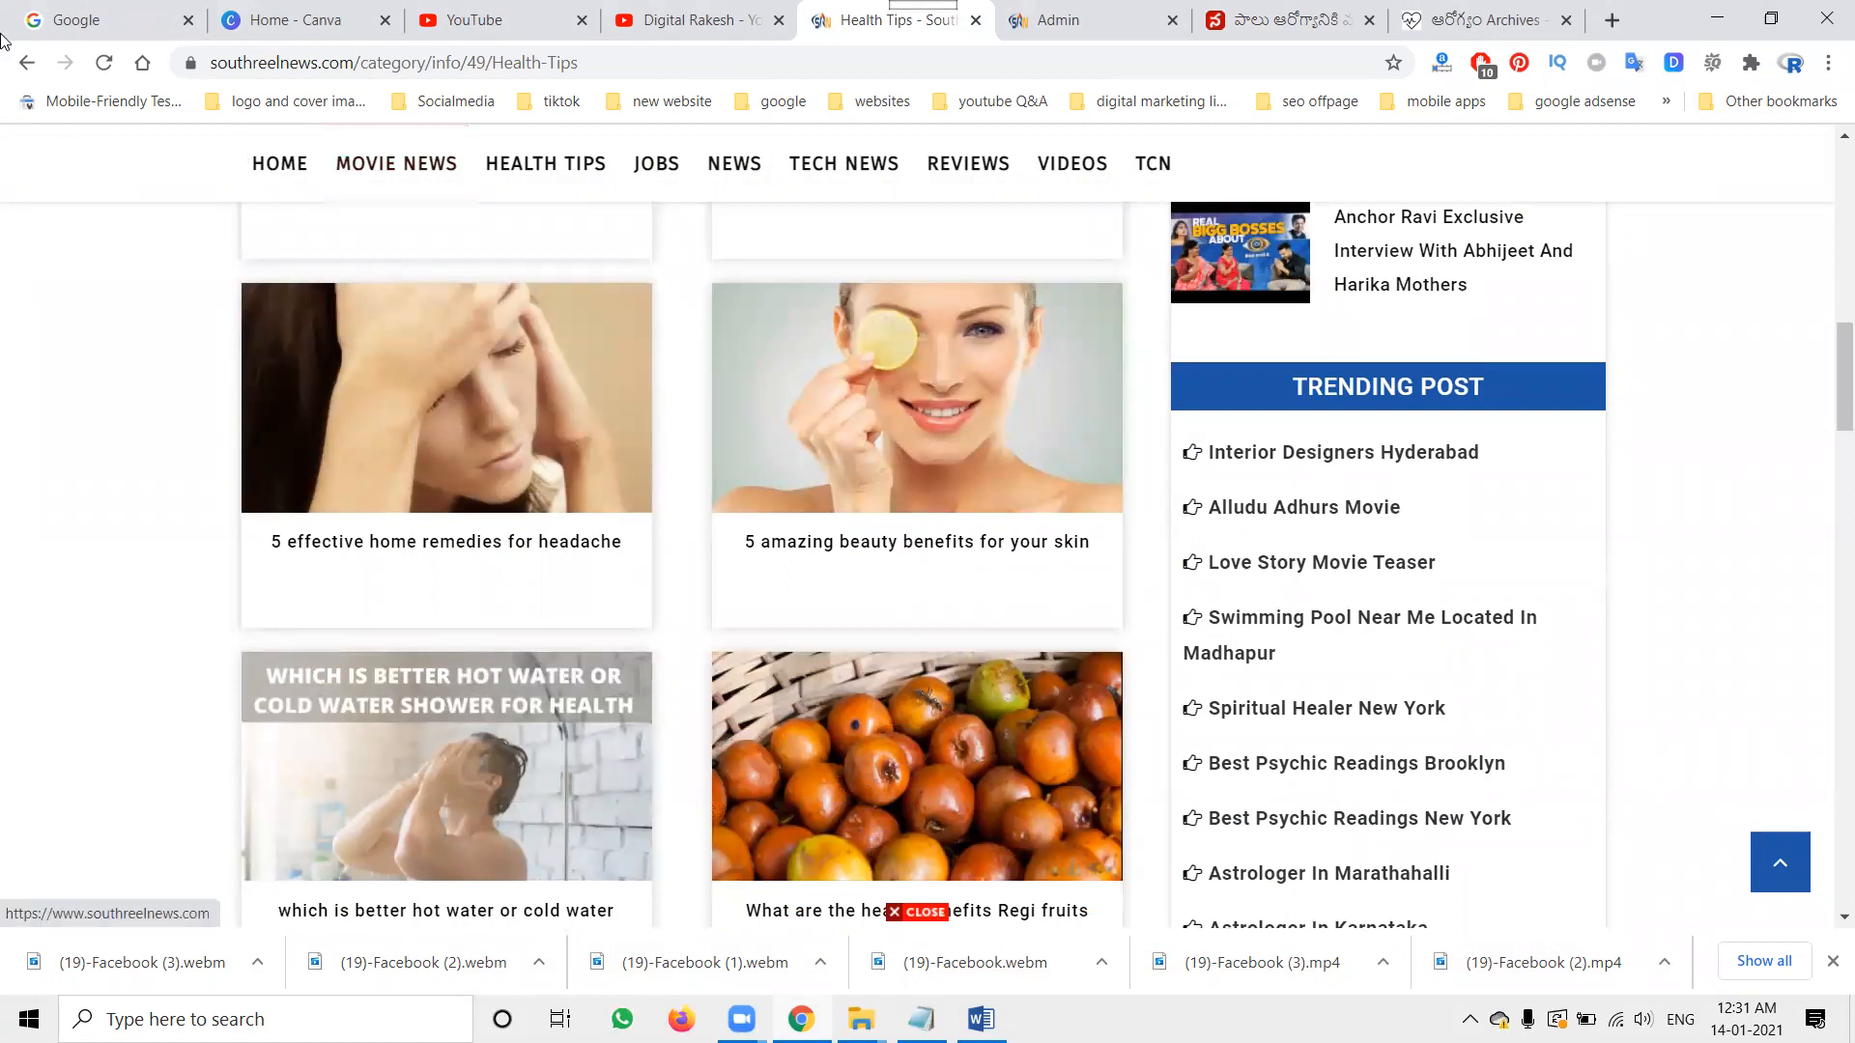
# - Open Google Translate in a separate browser tab from the Google home page
pyautogui.click(43, 25)
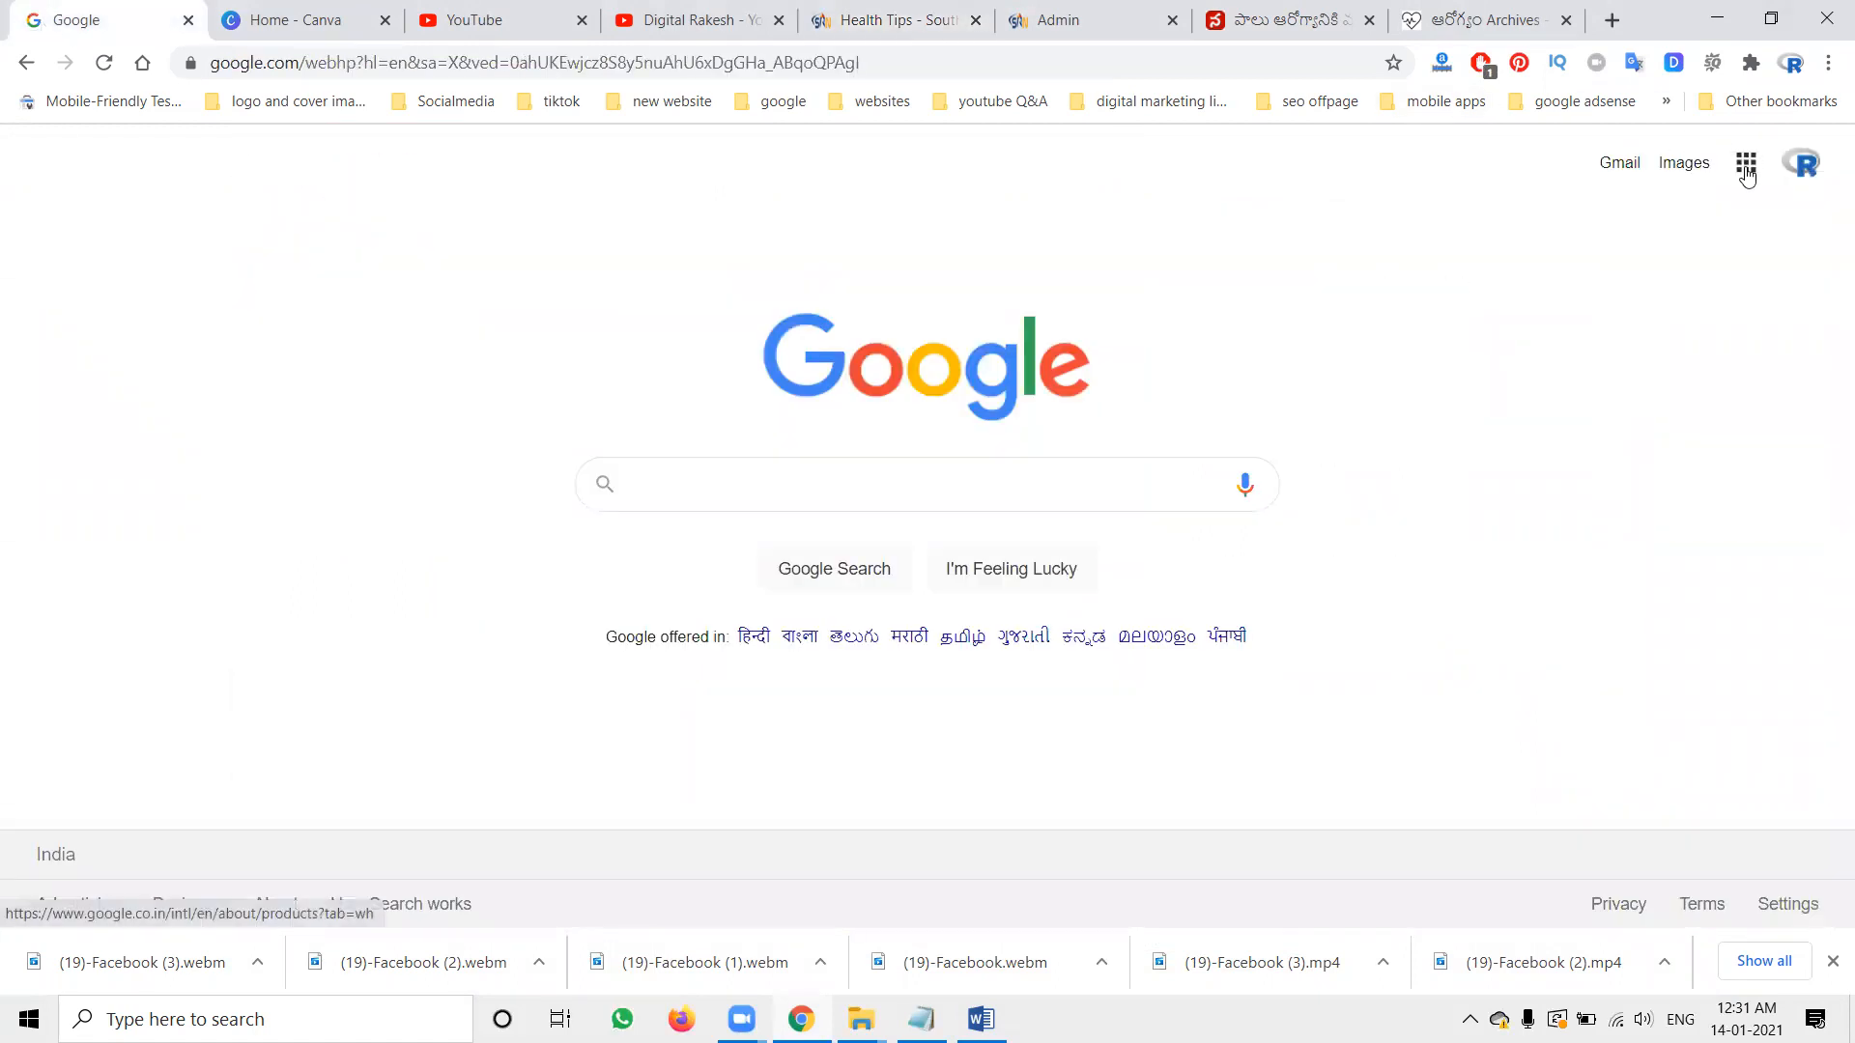
pyautogui.click(1746, 162)
pyautogui.rightClick(1757, 516)
pyautogui.click(1757, 522)
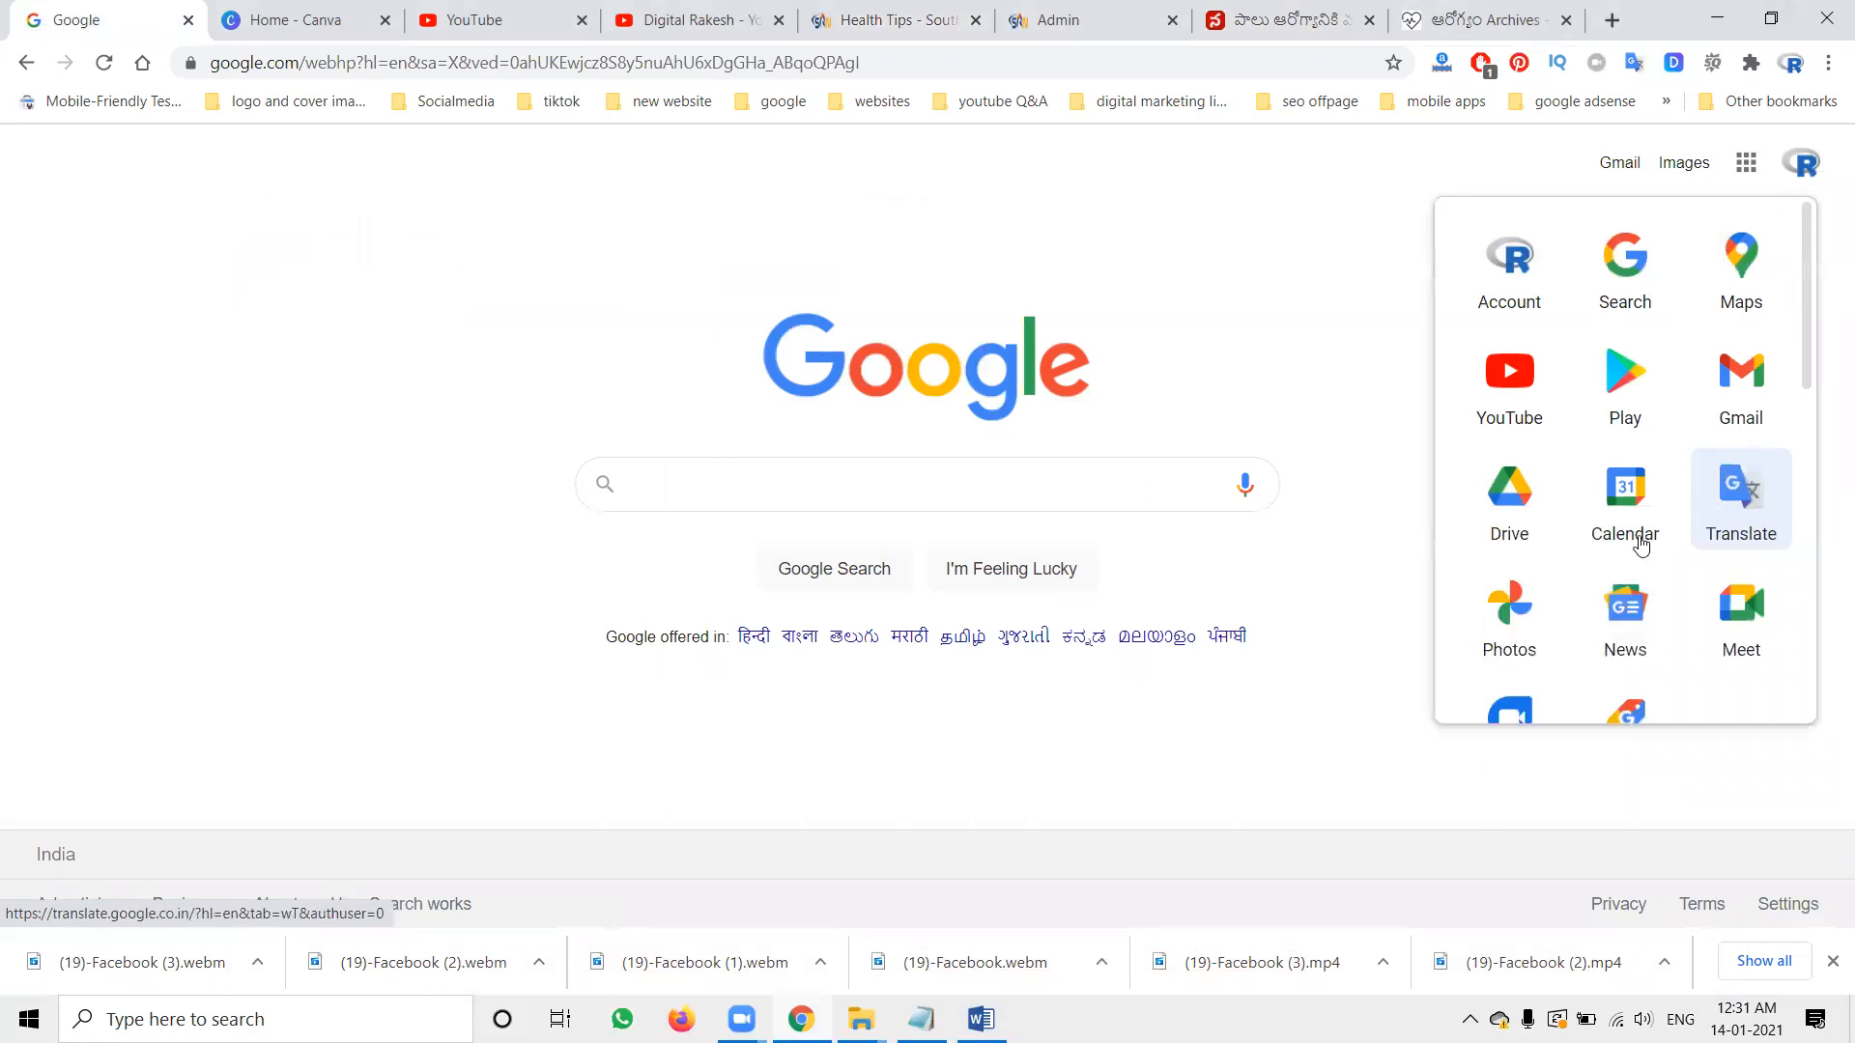
pyautogui.click(208, 17)
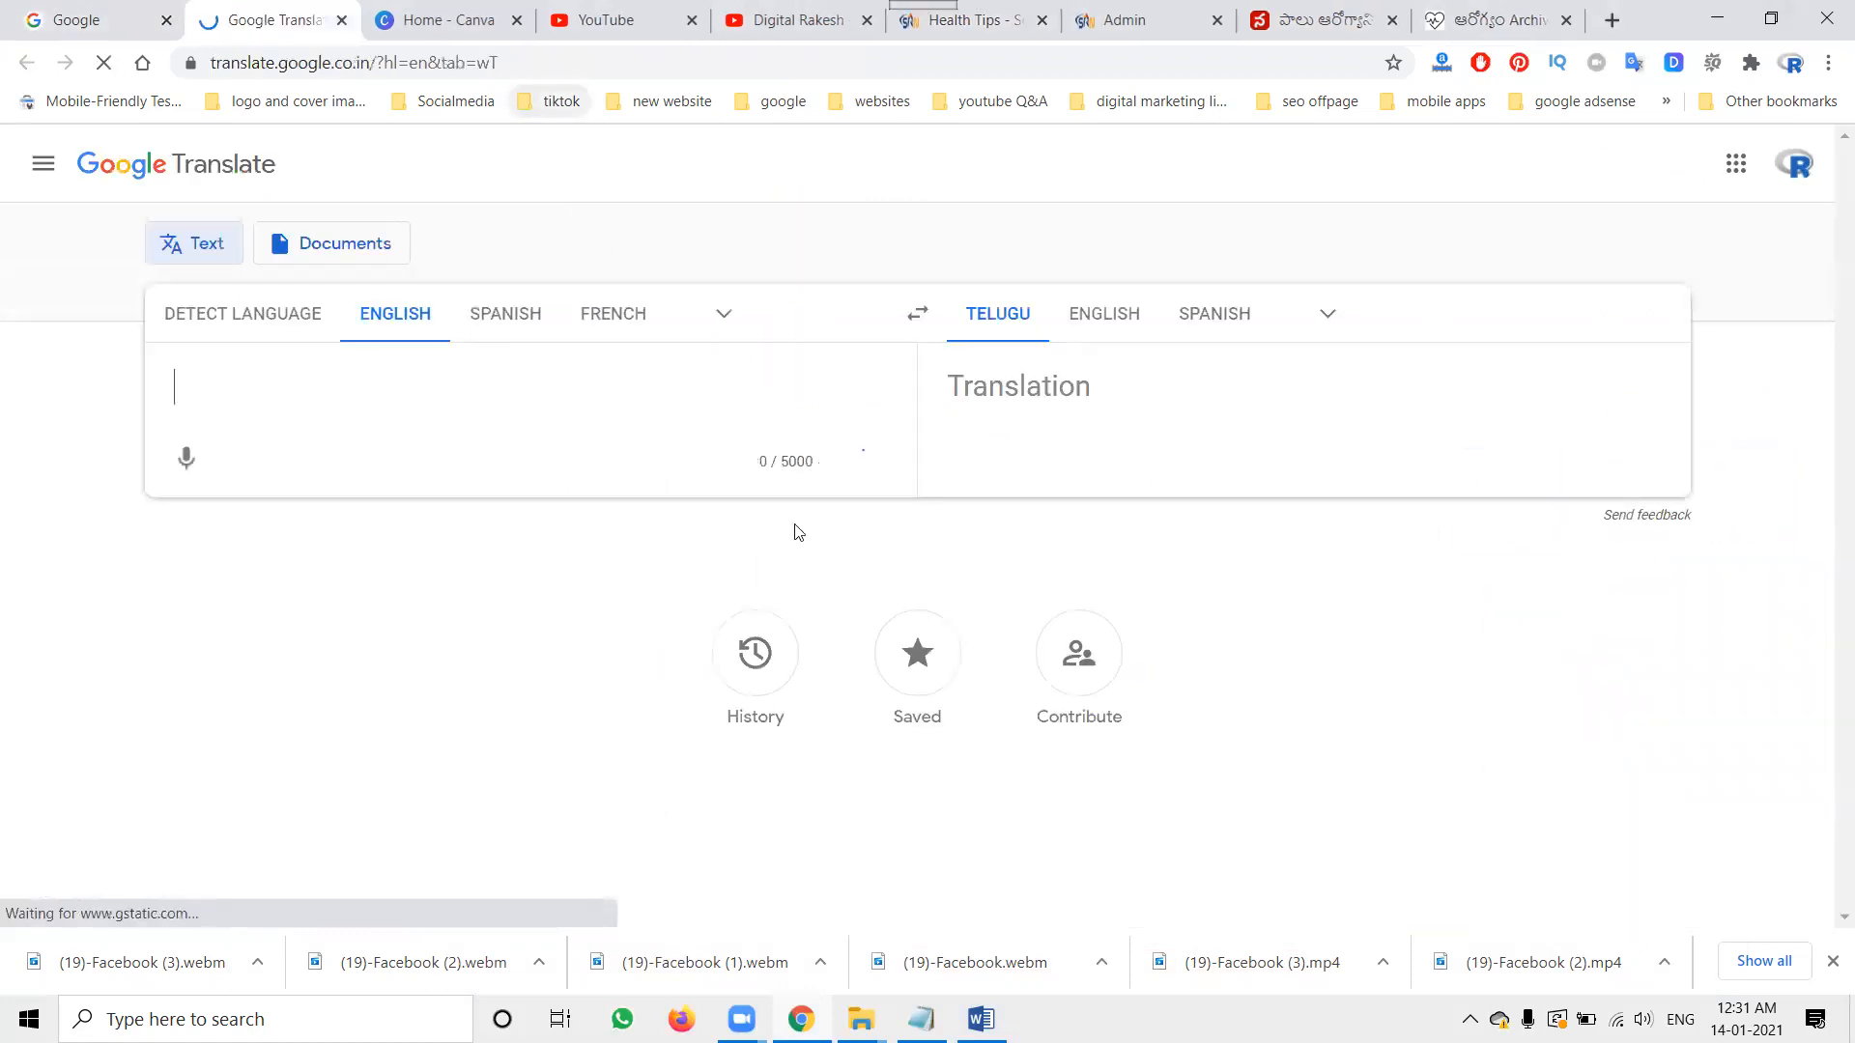
# - Copy the Telugu article from its title to its end in Word and translate it from Telugu to English in Google Translate
pyautogui.click(980, 1019)
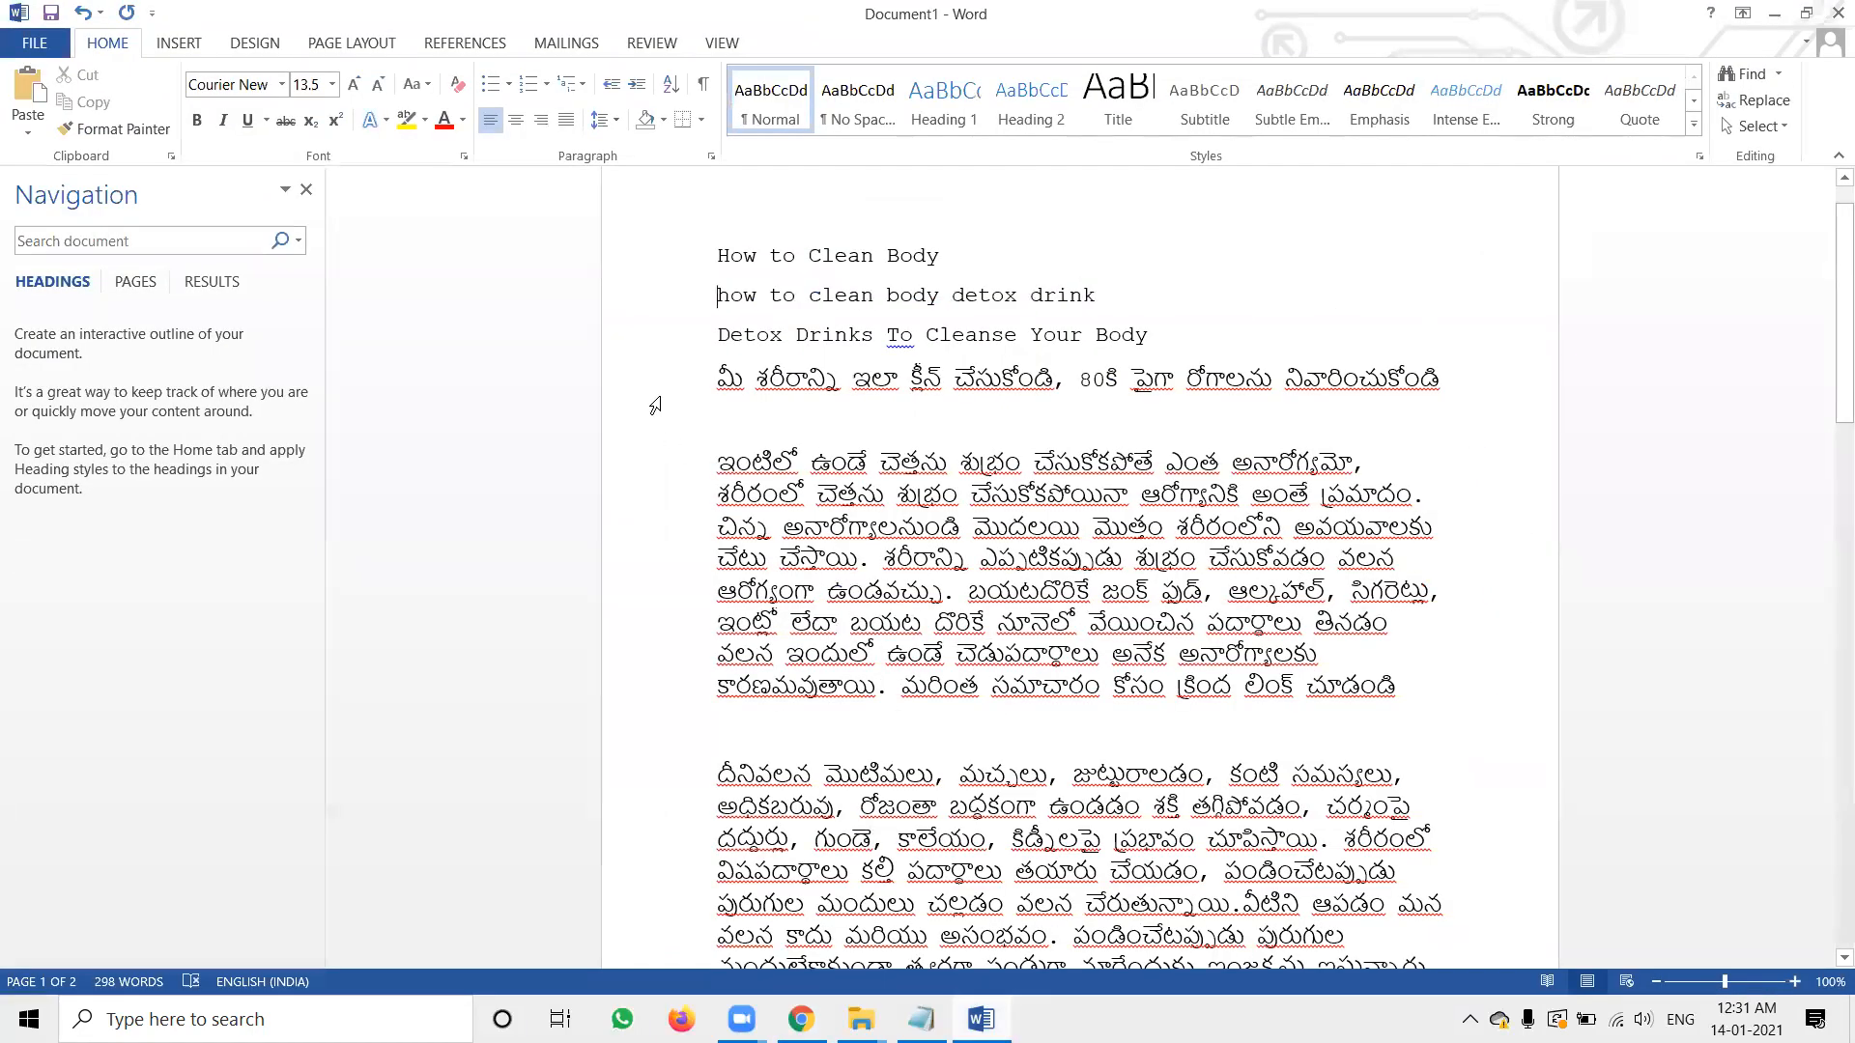
pyautogui.moveTo(650, 381); pyautogui.dragTo(874, 792)
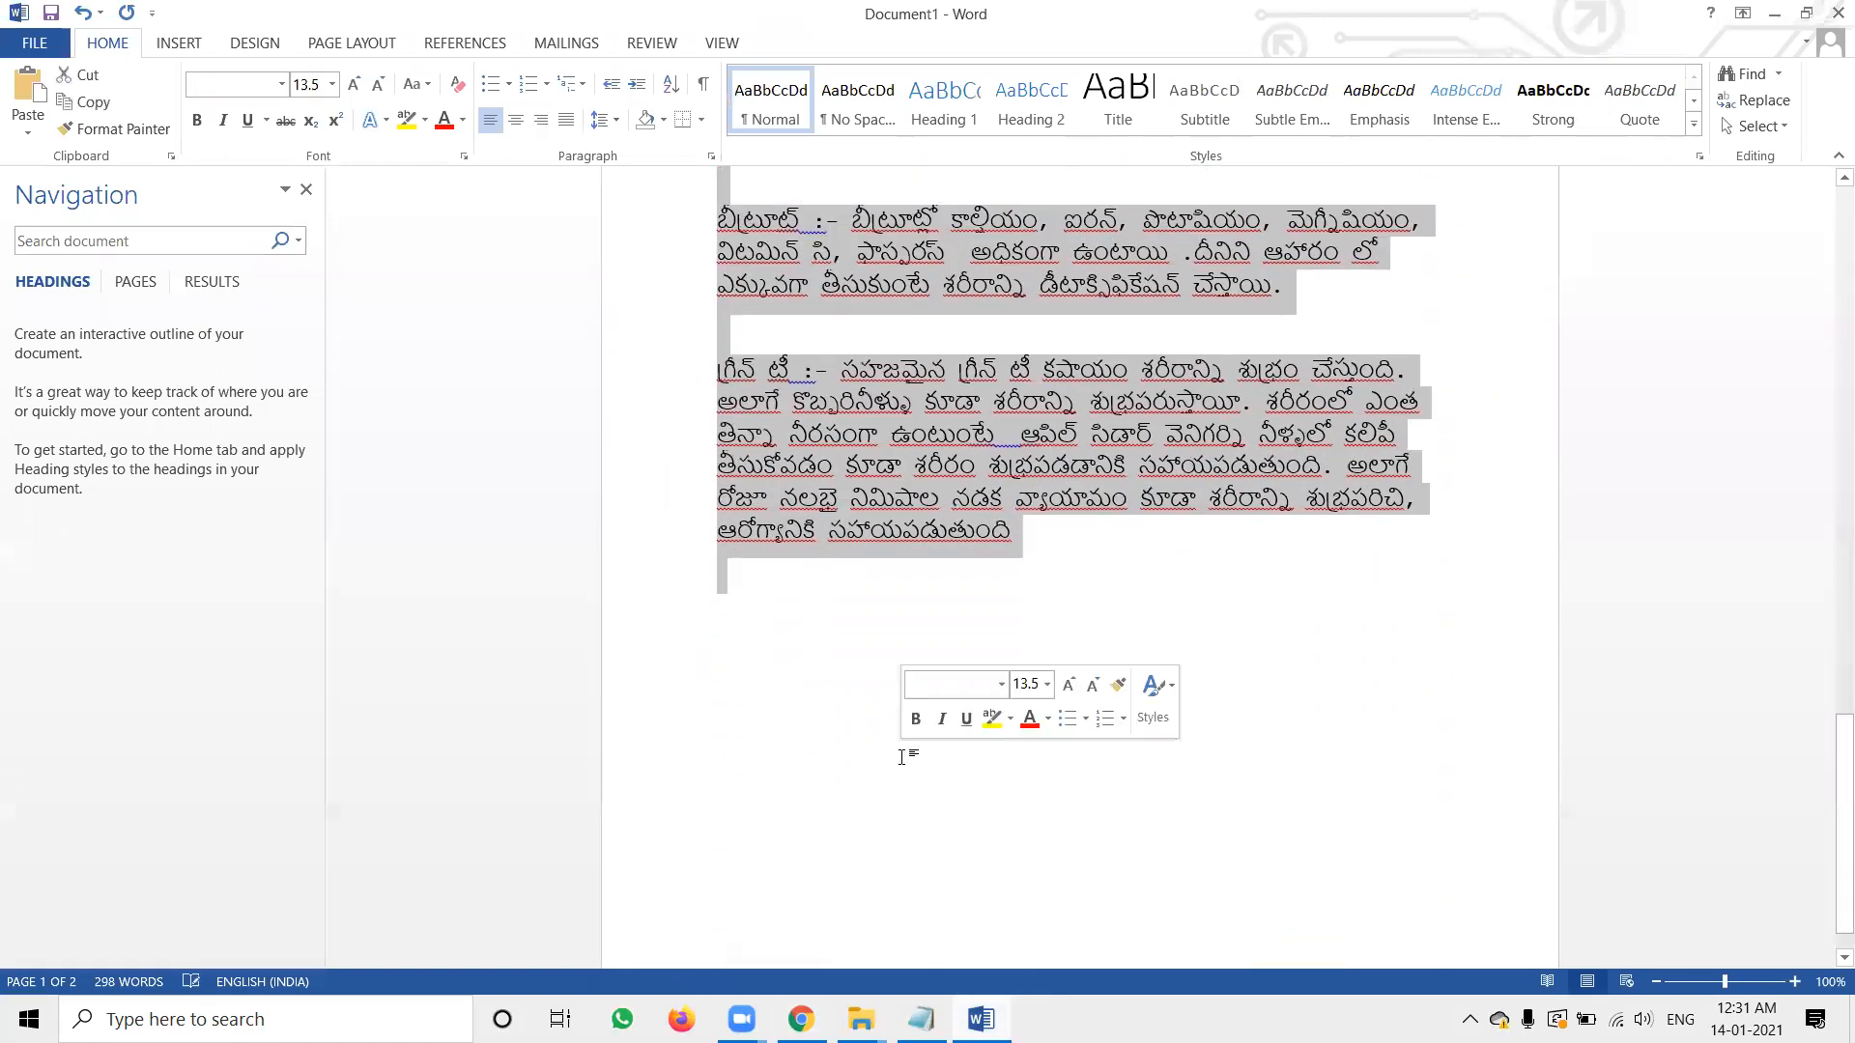
pyautogui.click(1775, 16)
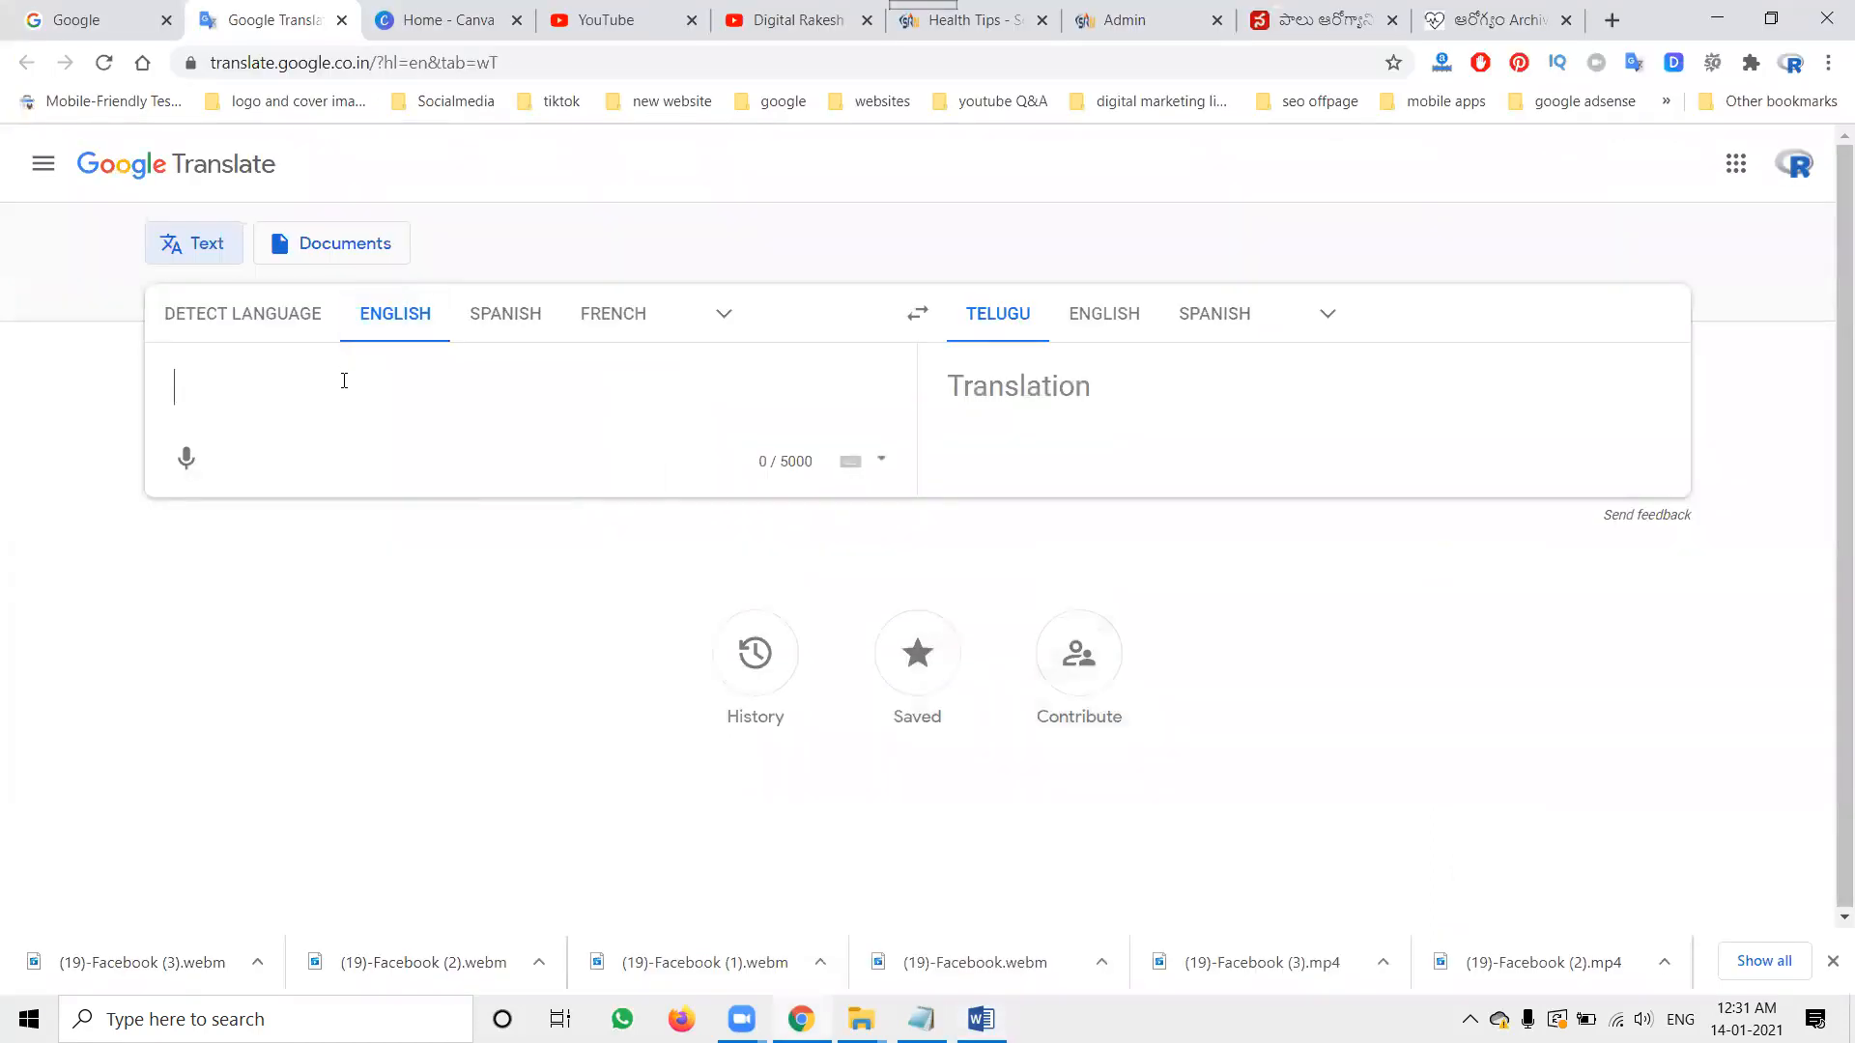
pyautogui.click(1104, 319)
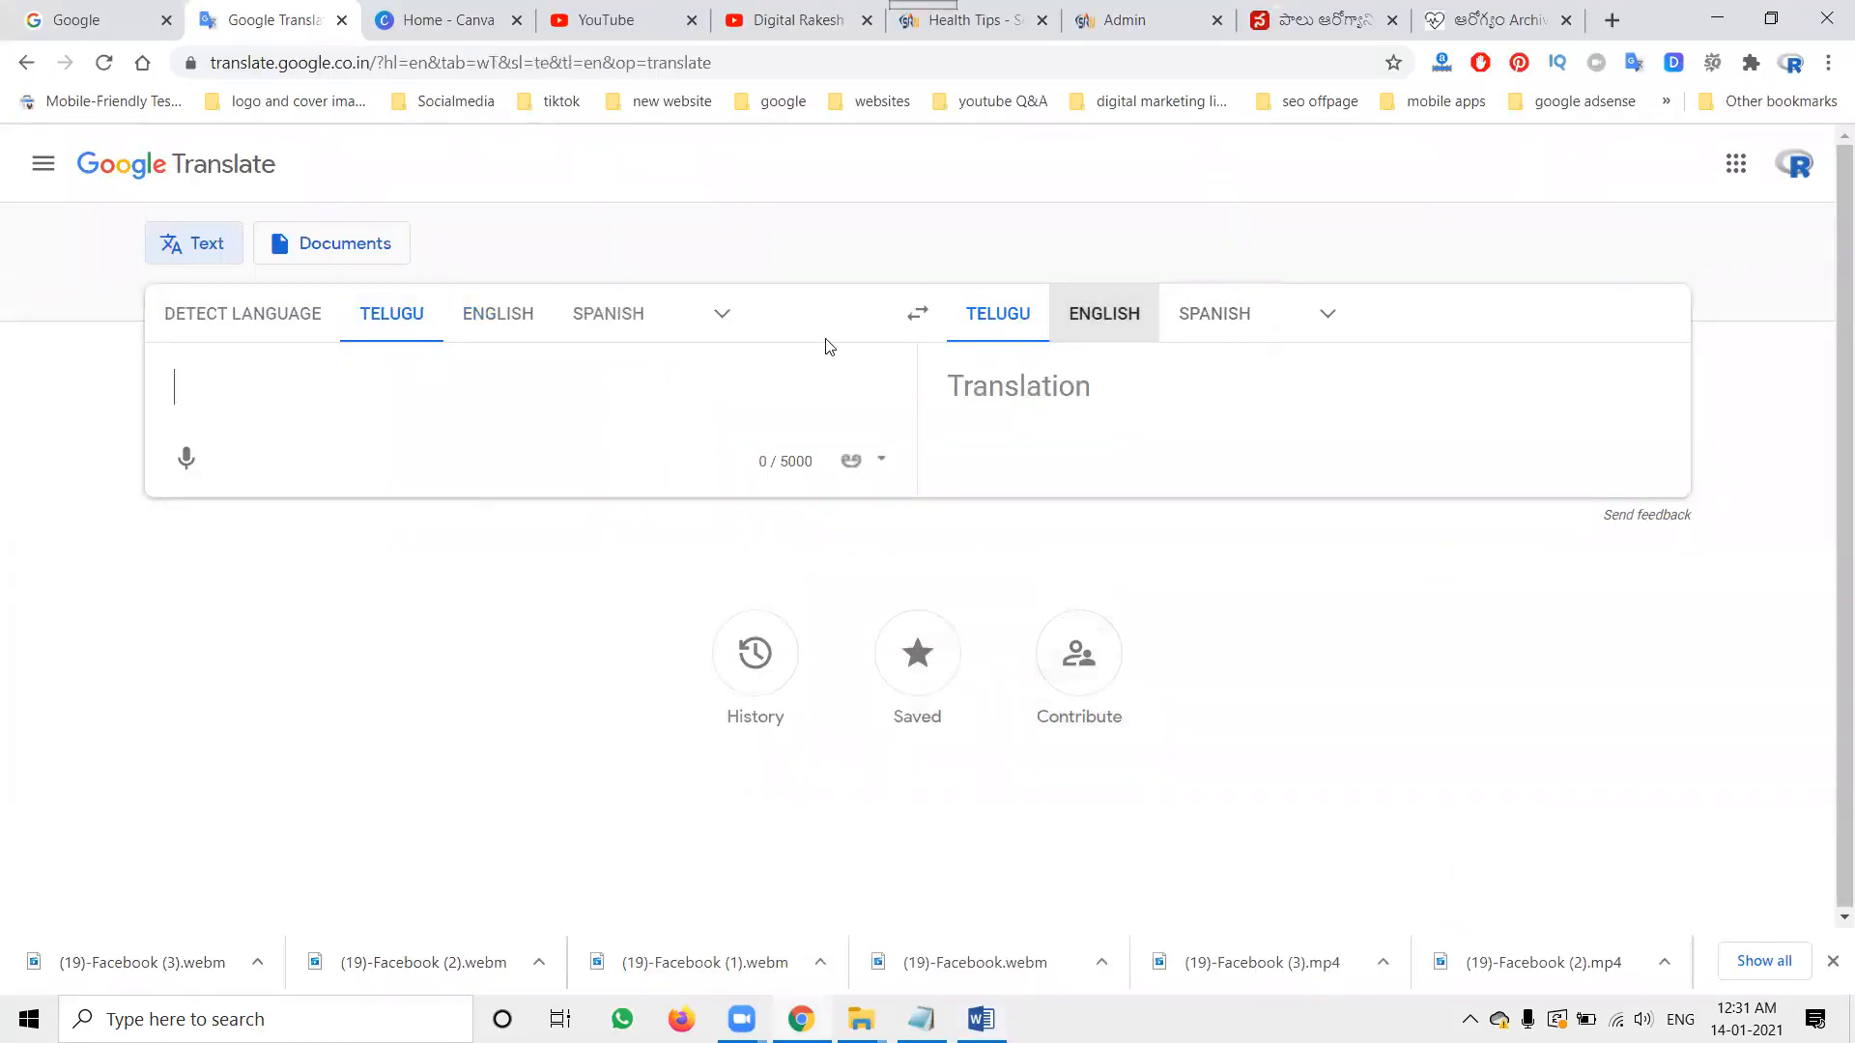
pyautogui.click(408, 388)
pyautogui.hotkey('ctrl', 'v')
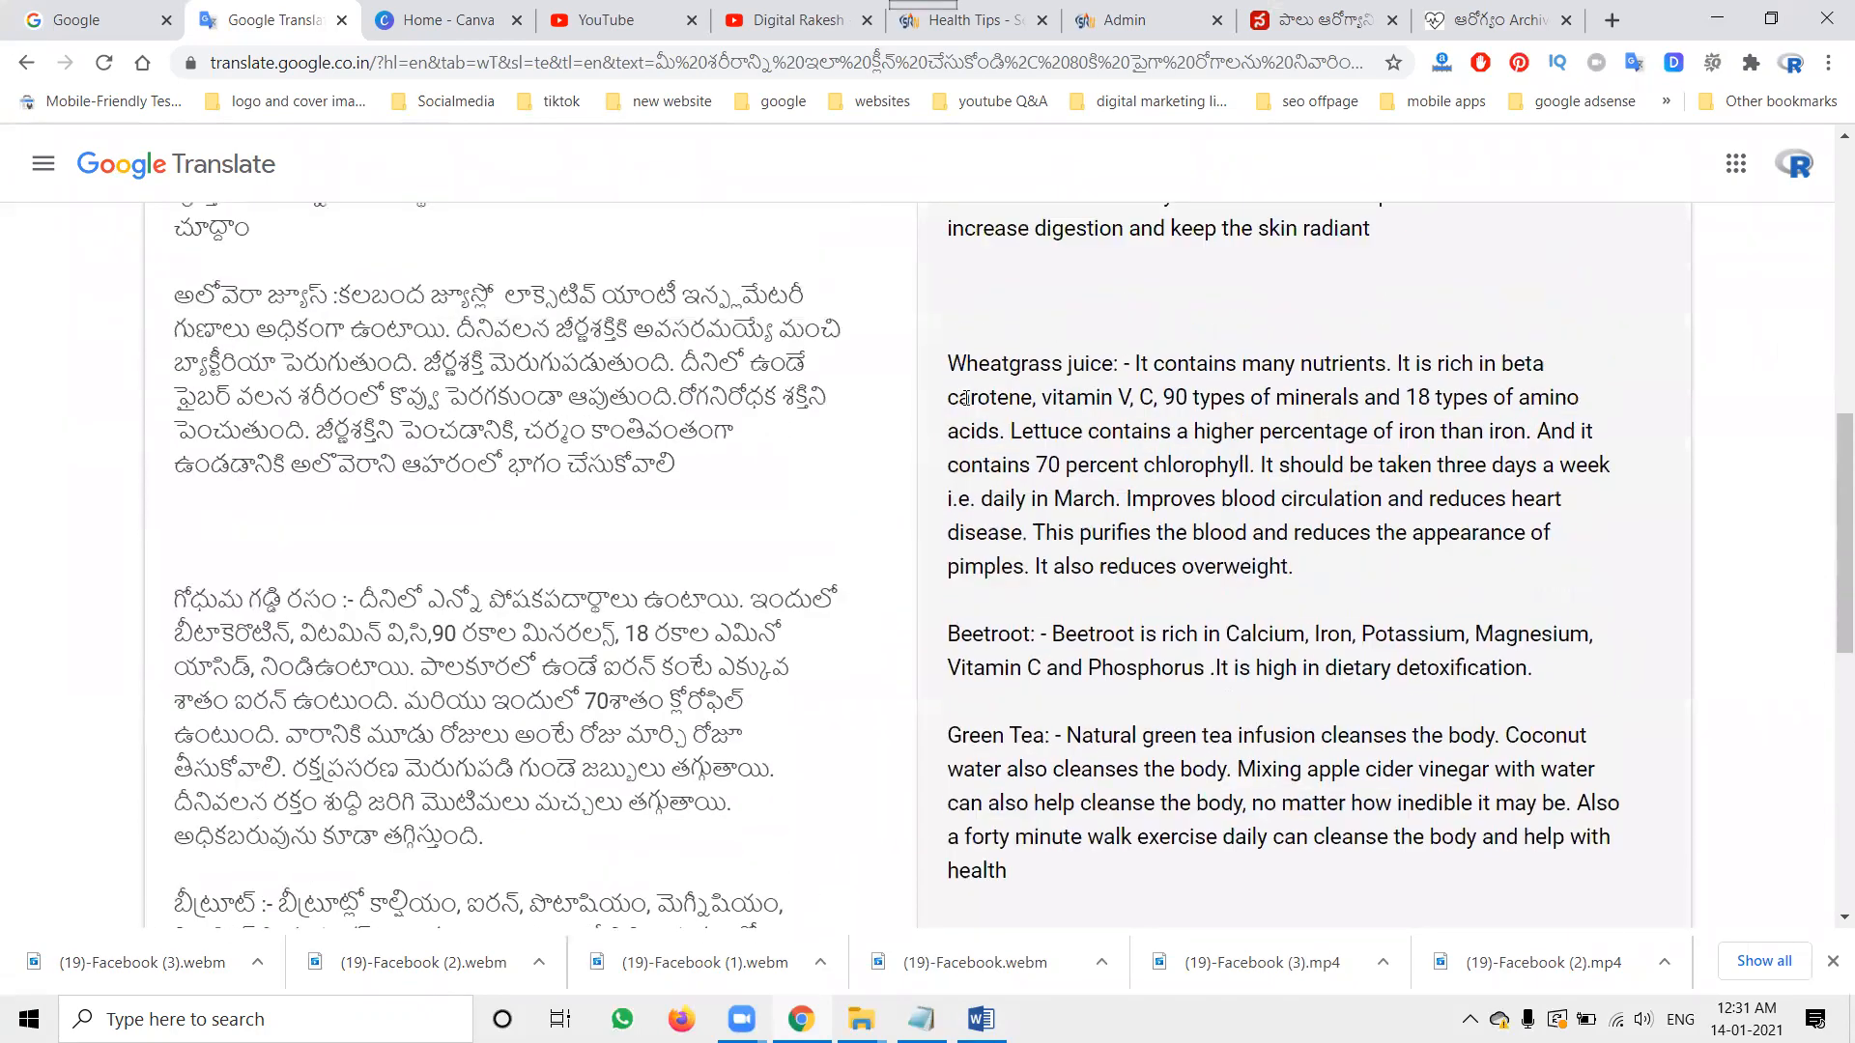
# - Copy the complete English translation, from "Keep your body clean and prevent over 80 diseases" through the Green Tea paragraph
pyautogui.tripleClick(966, 398)
pyautogui.scroll(8, 966, 398)
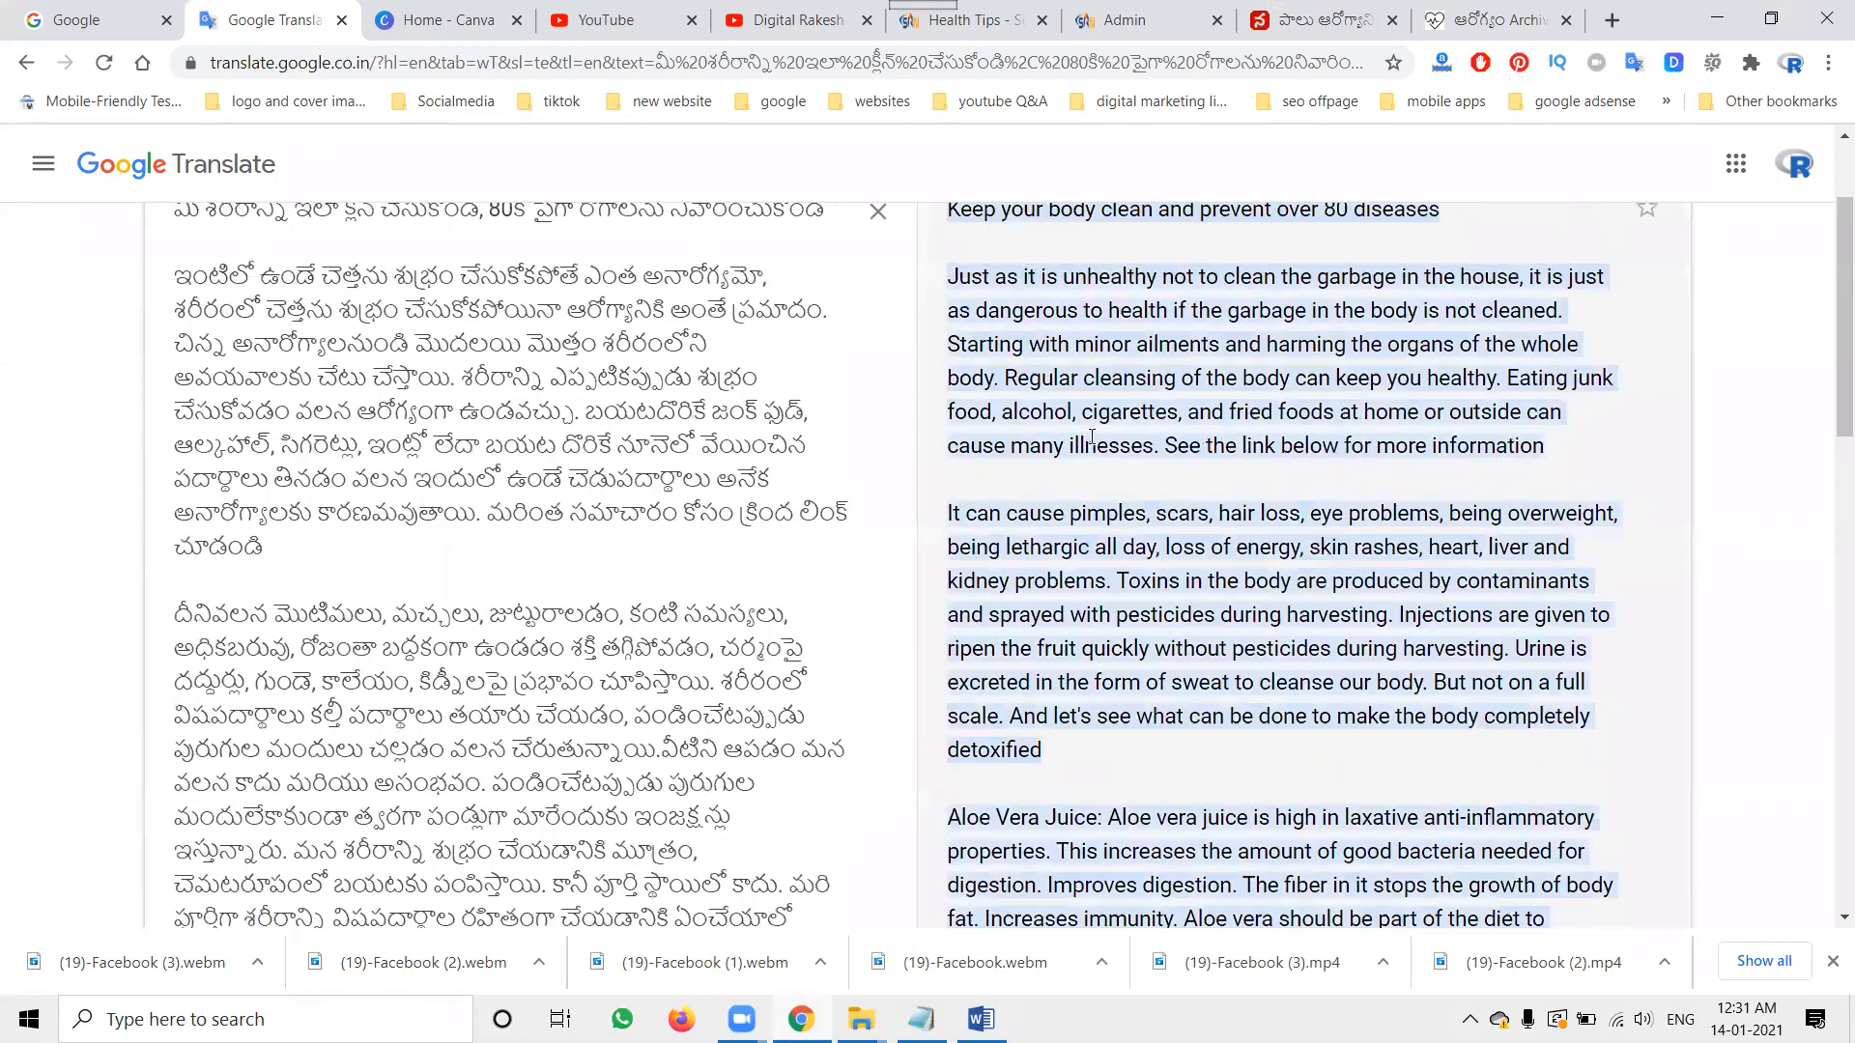
pyautogui.scroll(2, 1091, 436)
pyautogui.click(1092, 439)
pyautogui.tripleClick(961, 380)
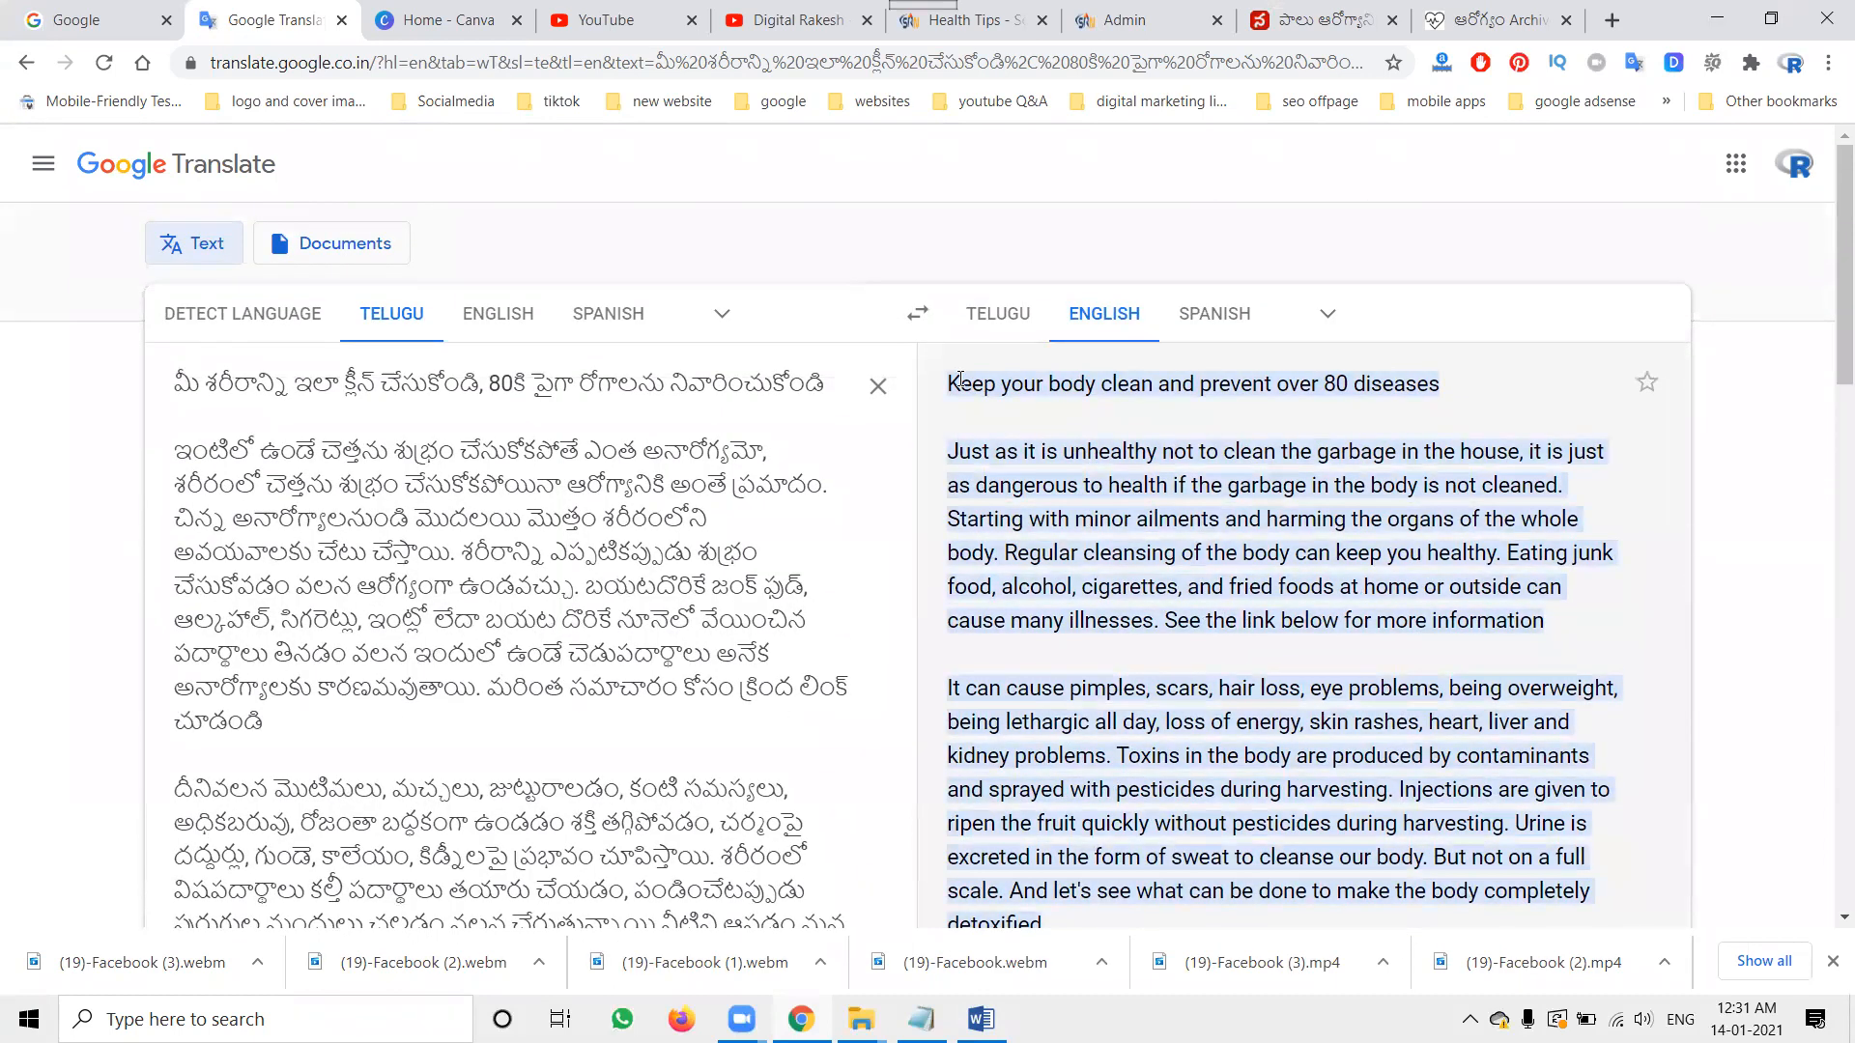
pyautogui.moveTo(956, 380)
pyautogui.mouseDown()
pyautogui.moveTo(1238, 823)
pyautogui.moveTo(1267, 915)
pyautogui.moveTo(1197, 509)
pyautogui.moveTo(1156, 630)
pyautogui.mouseUp()
pyautogui.scroll(5, 1197, 509)
pyautogui.rightClick(1107, 538)
pyautogui.click(1106, 538)
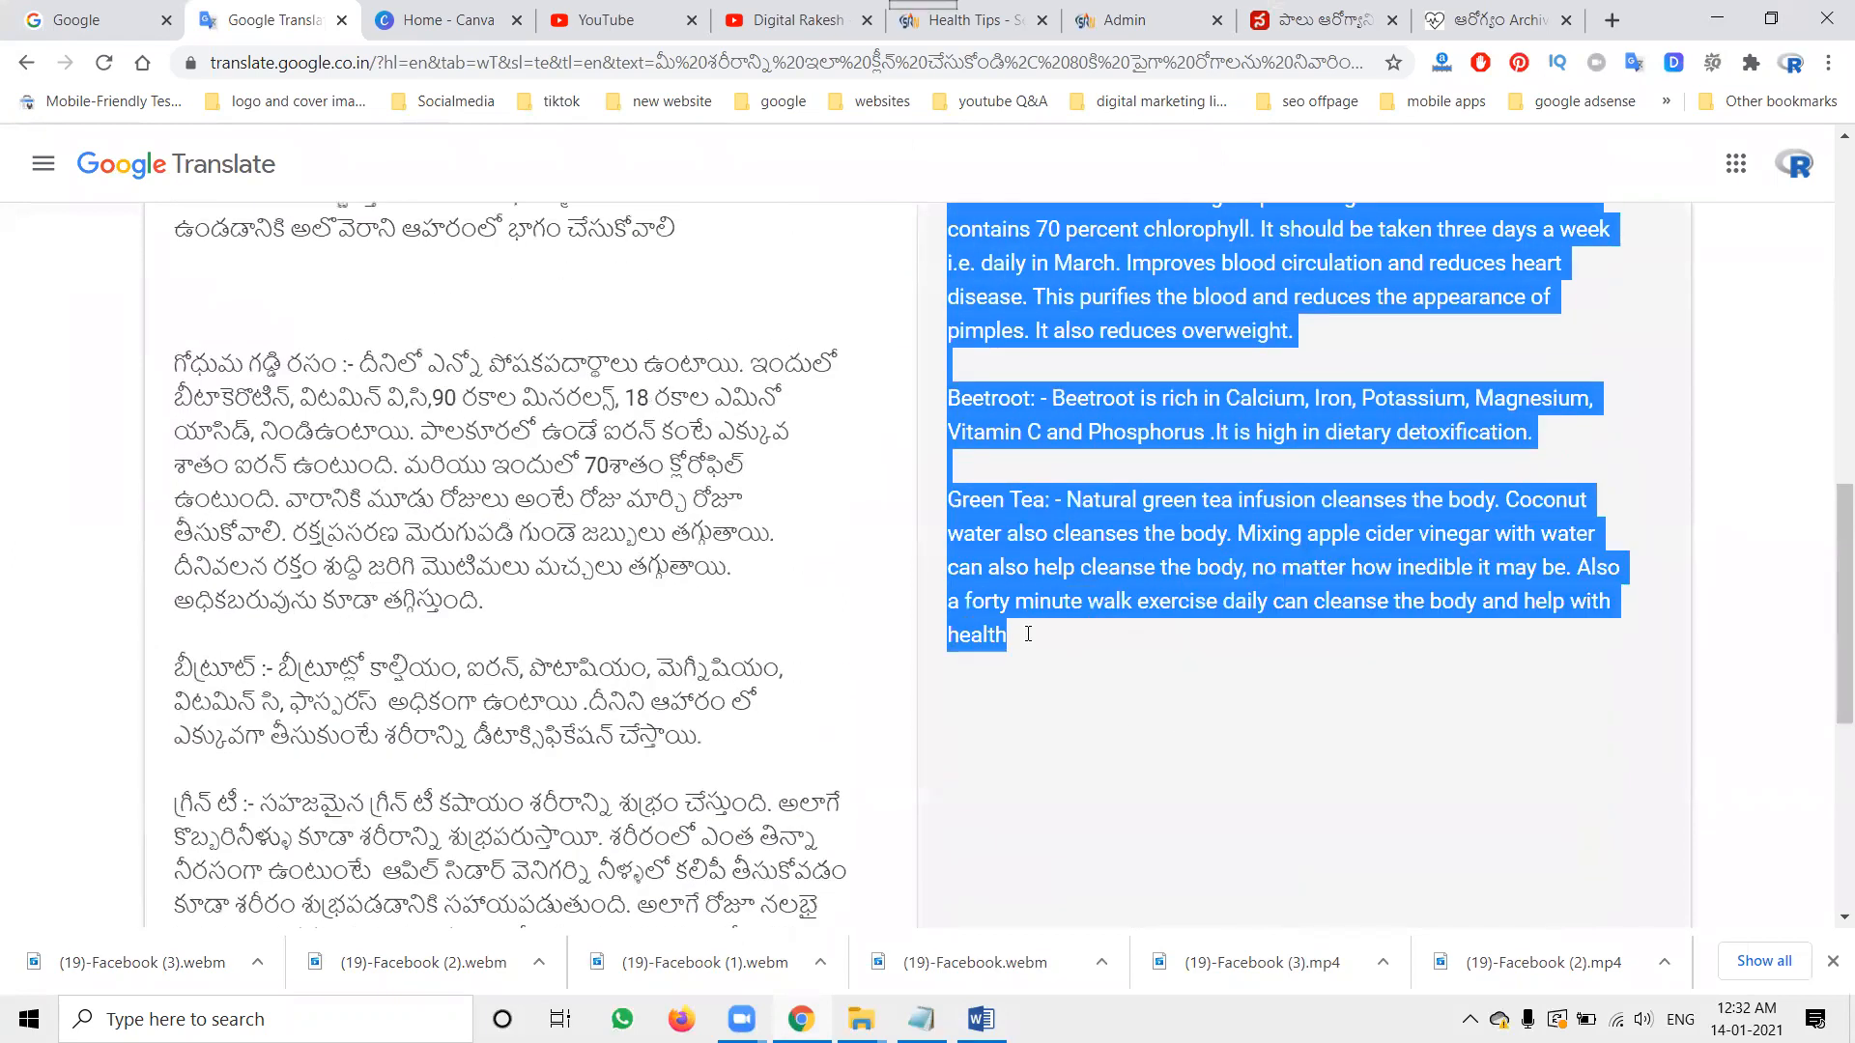
# - Add the line "English" below the Telugu article in the Word document and paste the English translation under it
pyautogui.hotkey('alt', 'Tab')
pyautogui.click(952, 657)
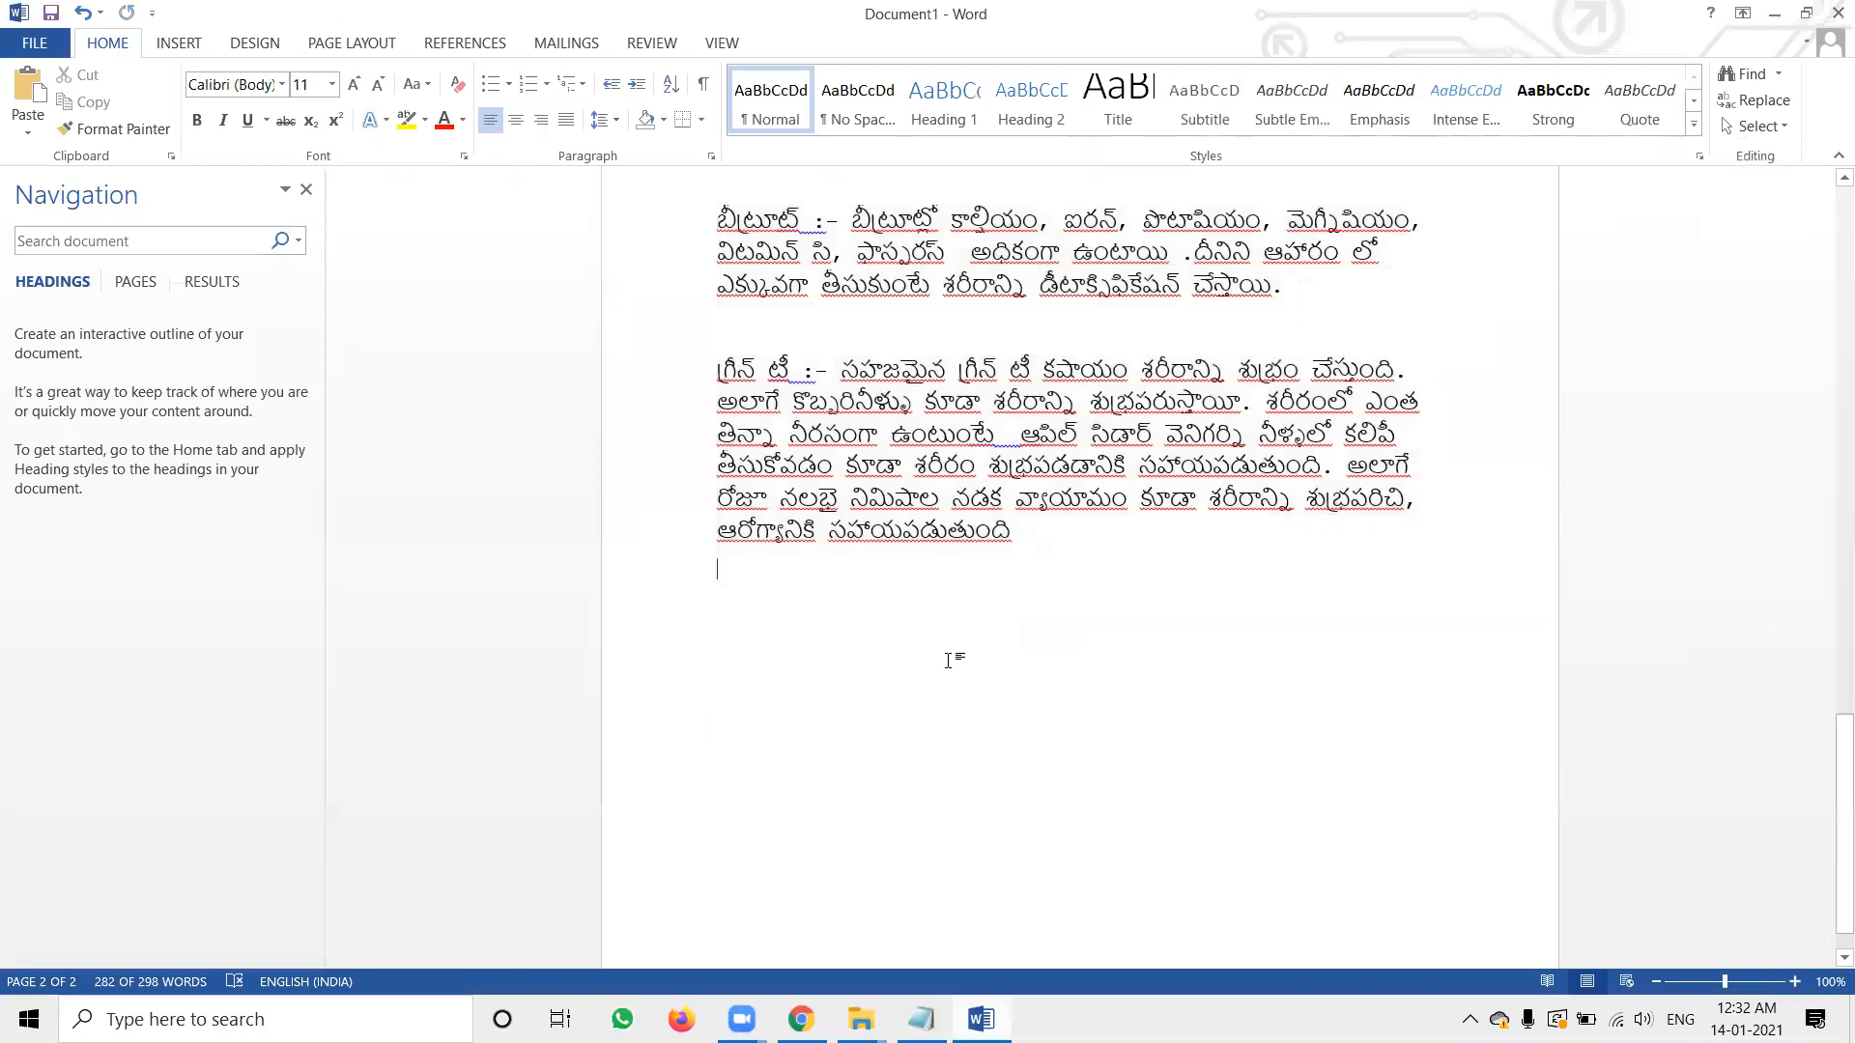
pyautogui.press('Return')
pyautogui.write('English')
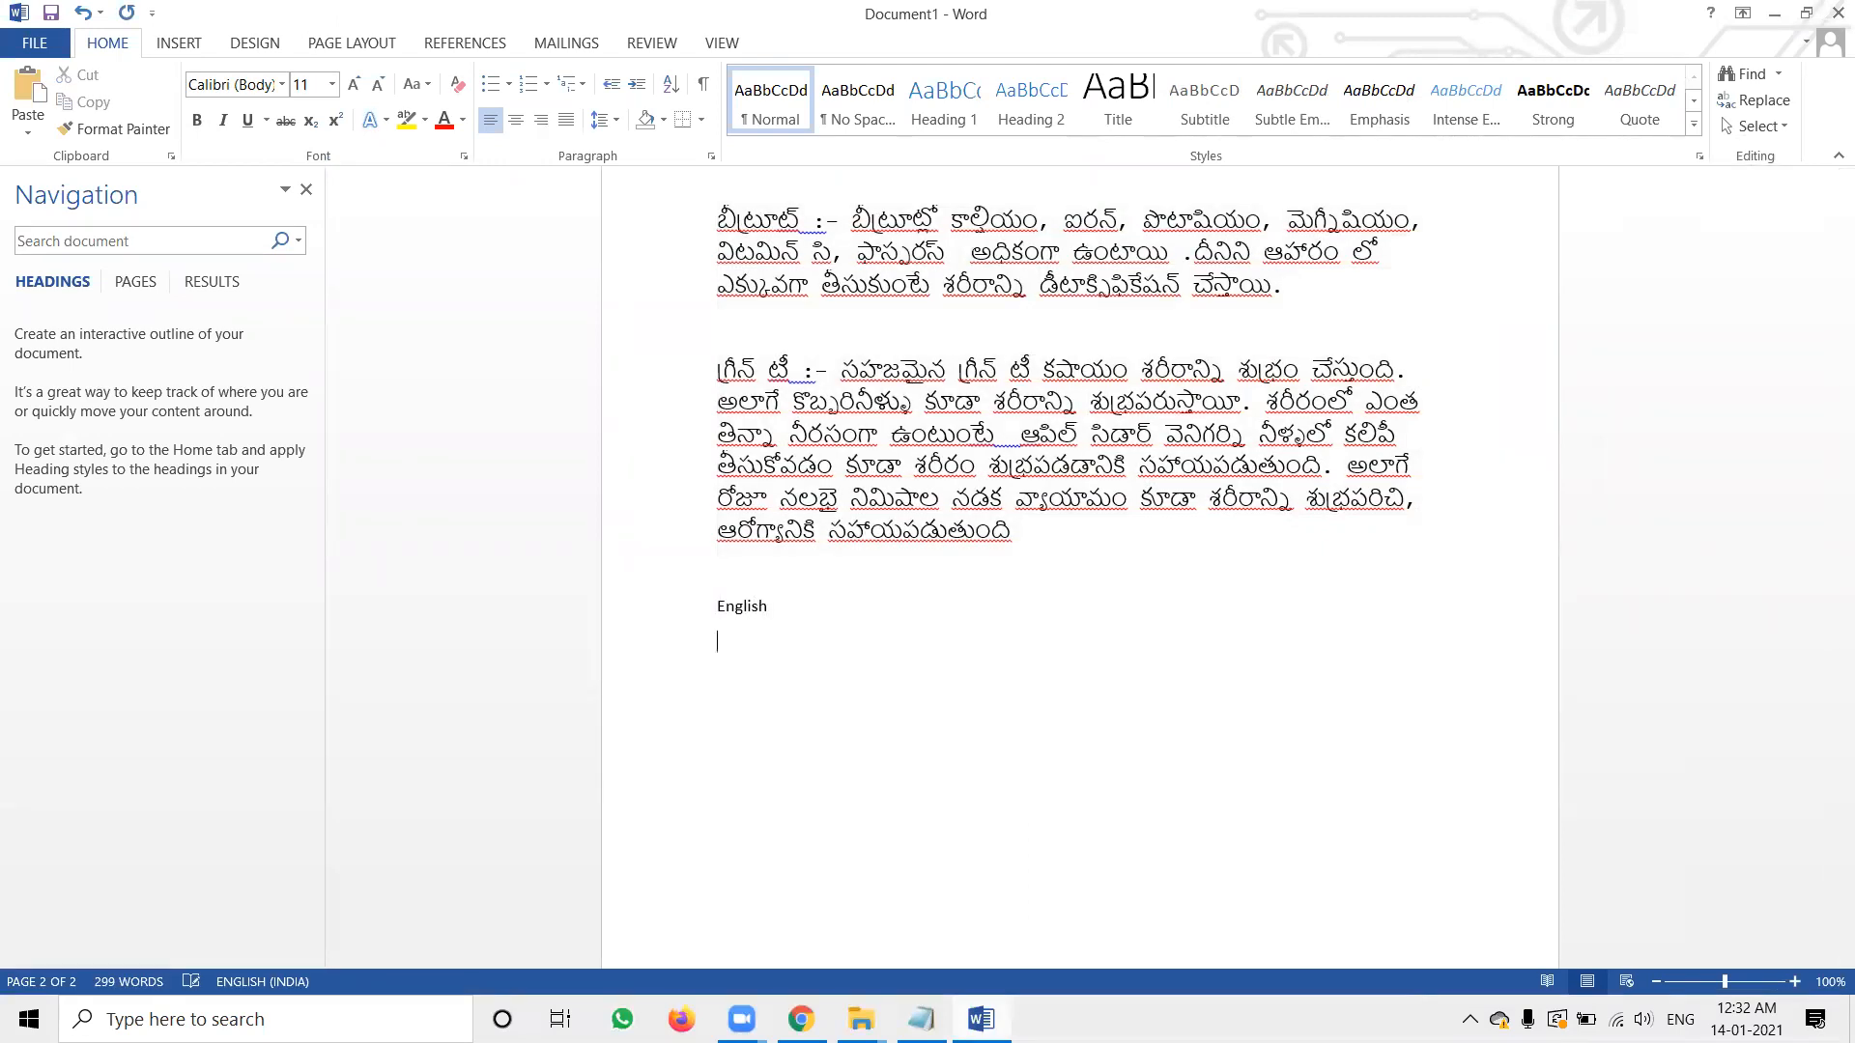
pyautogui.hotkey('ctrl', 'v')
pyautogui.scroll(3, 949, 661)
pyautogui.scroll(4, 949, 661)
pyautogui.scroll(-6, 949, 661)
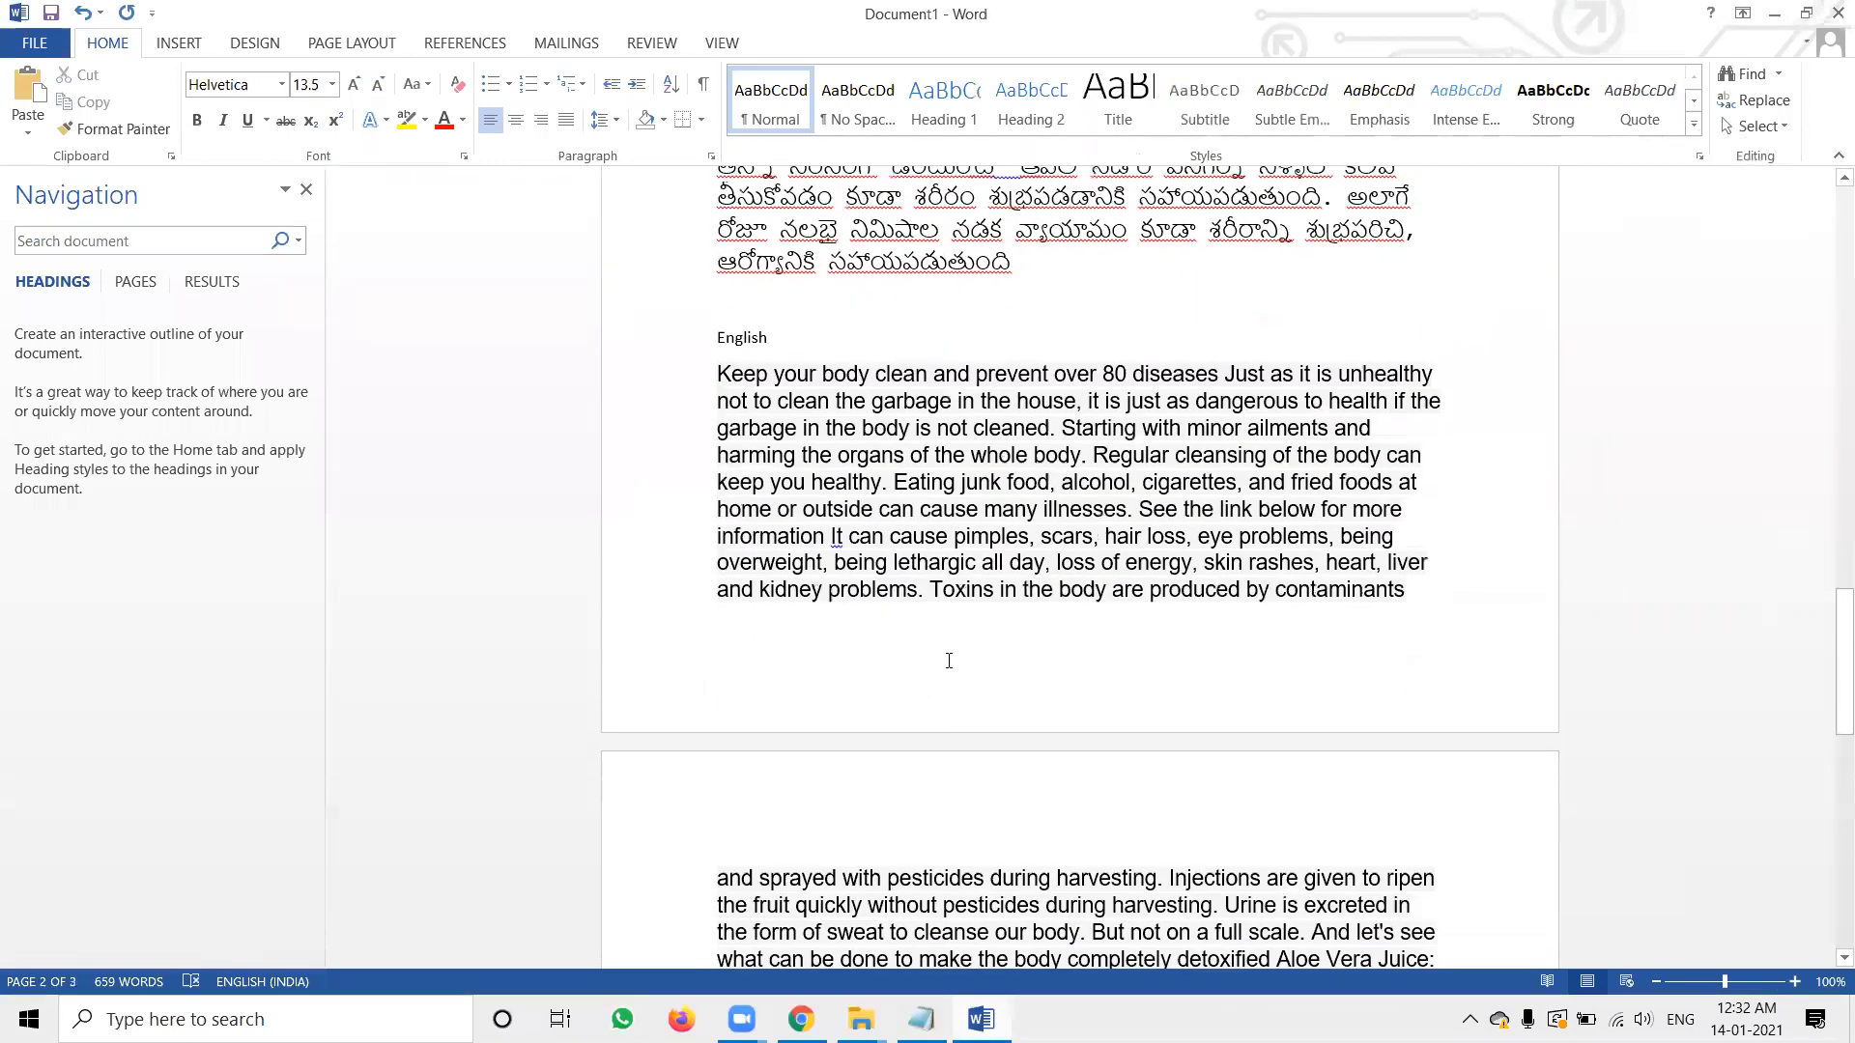
# - Strip the English translation's formatting by passing it through a blank Notepad file, and replace the formatted paste under "English" in Word with the plain text
pyautogui.press('super+r')
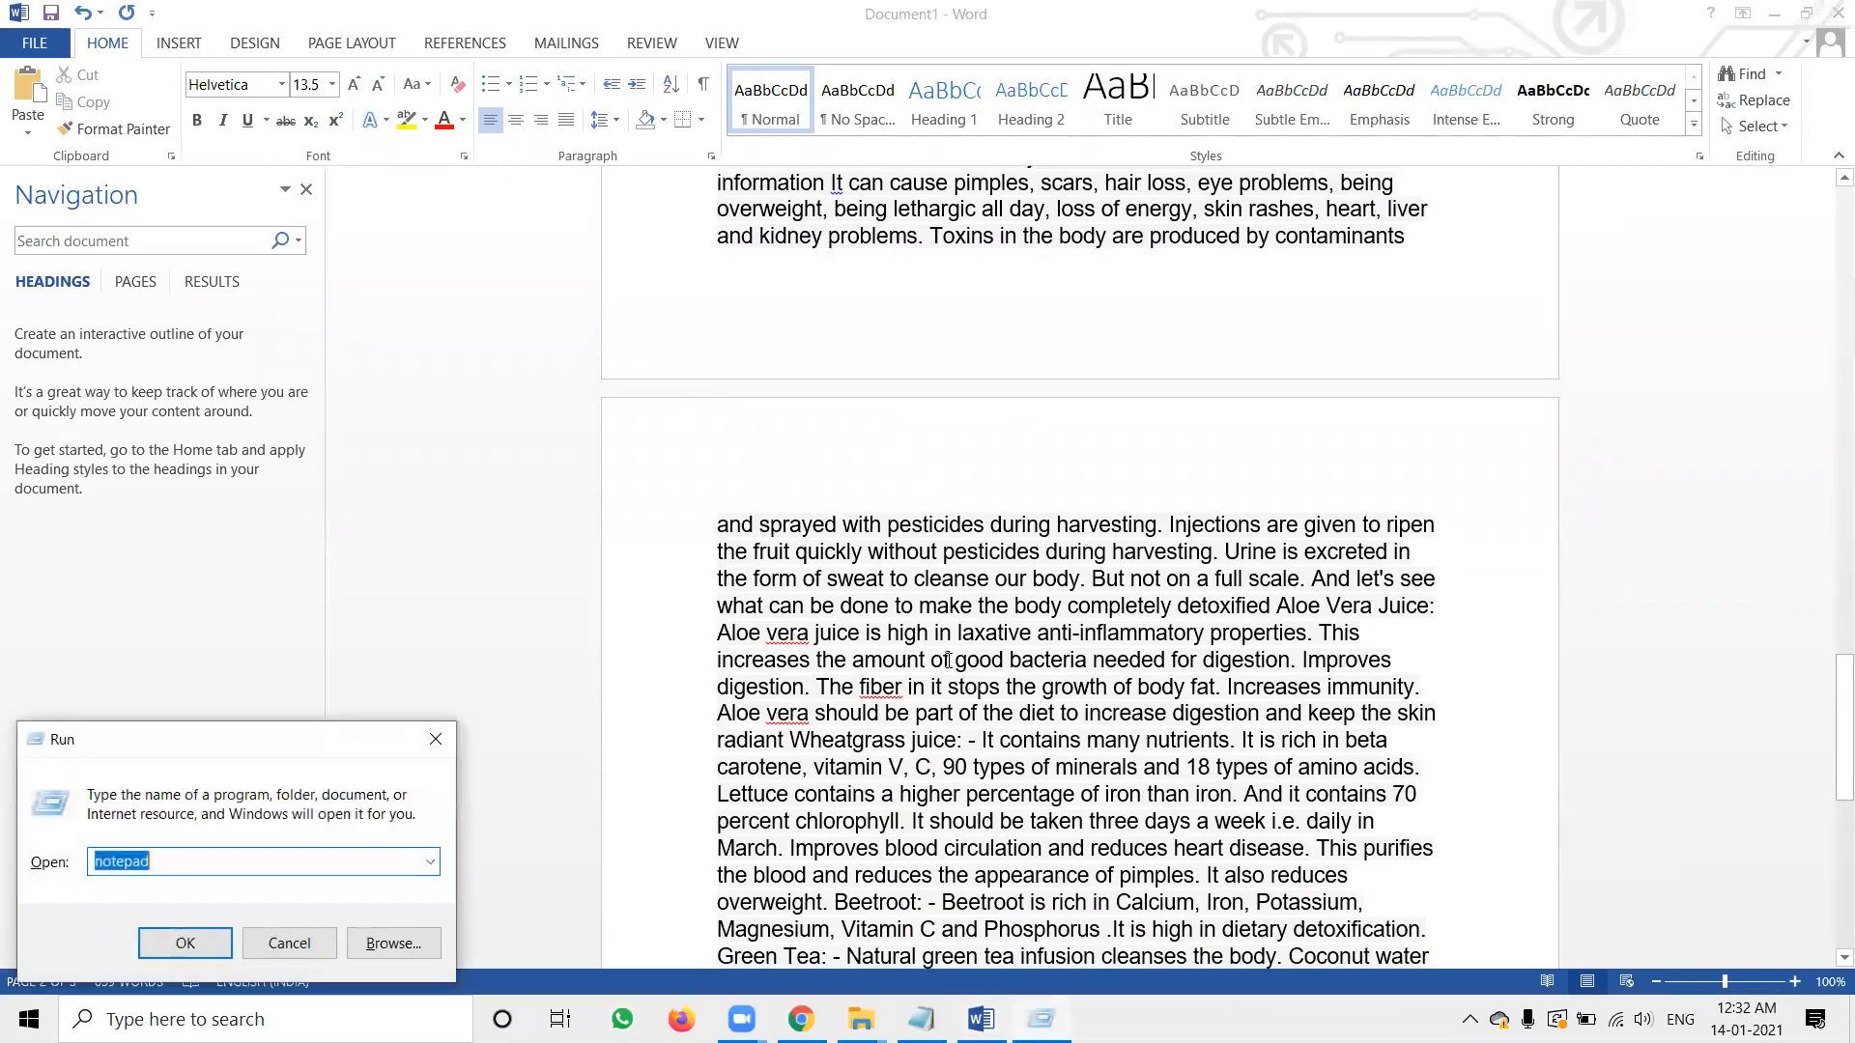
pyautogui.press('Return')
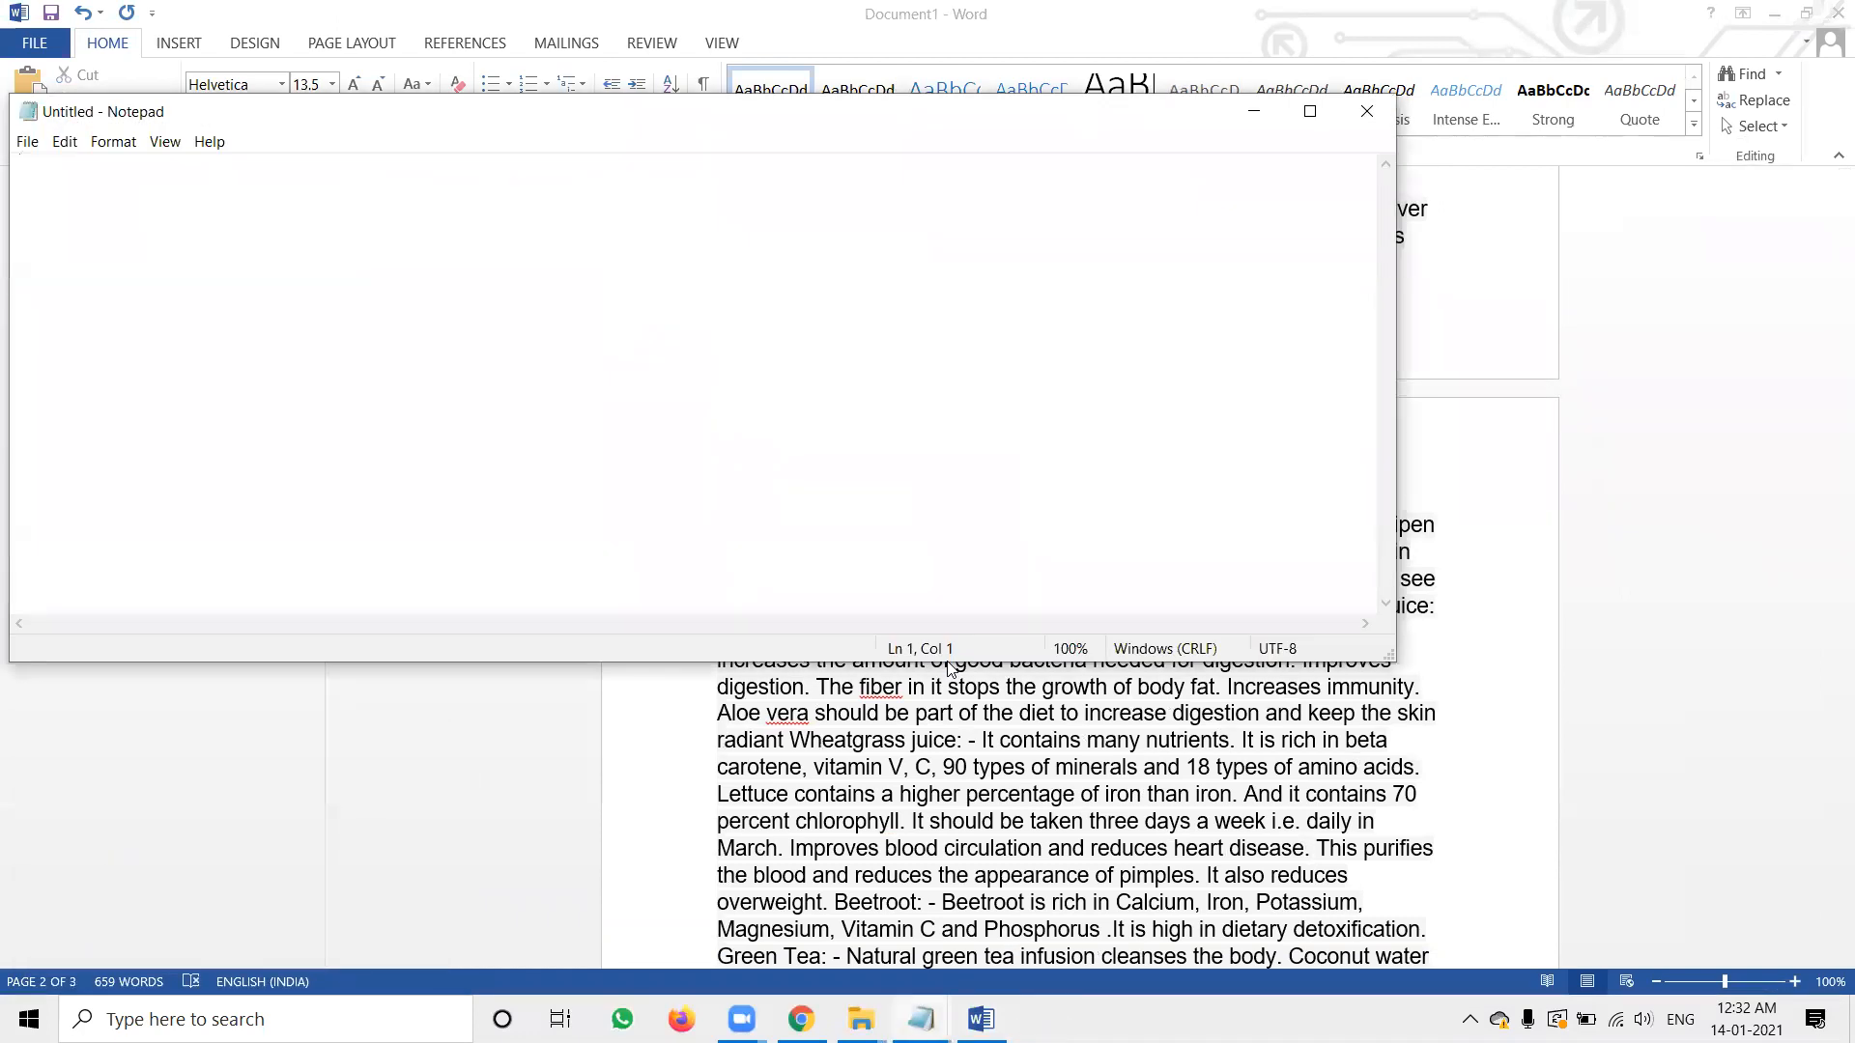
pyautogui.hotkey('ctrl', 'v')
pyautogui.hotkey('ctrl', 'a')
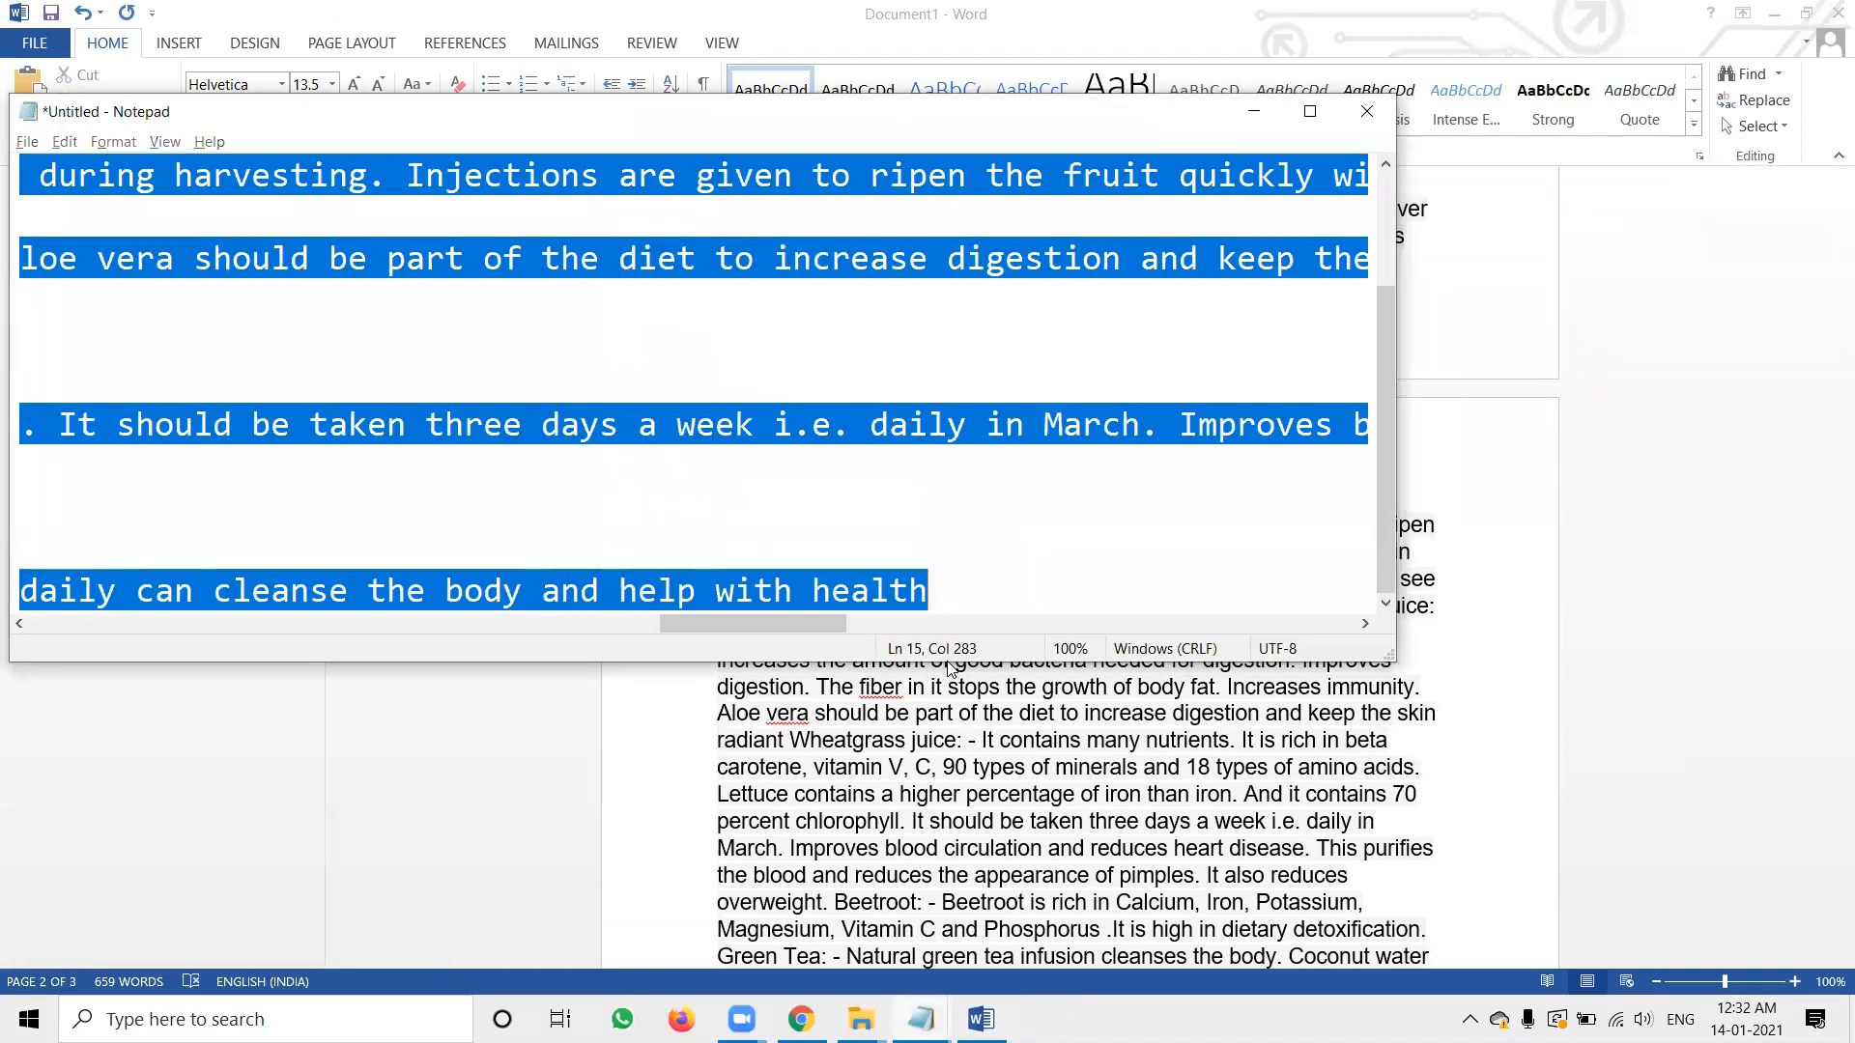
pyautogui.hotkey('alt', 'Tab')
pyautogui.hotkey('ctrl', 'z')
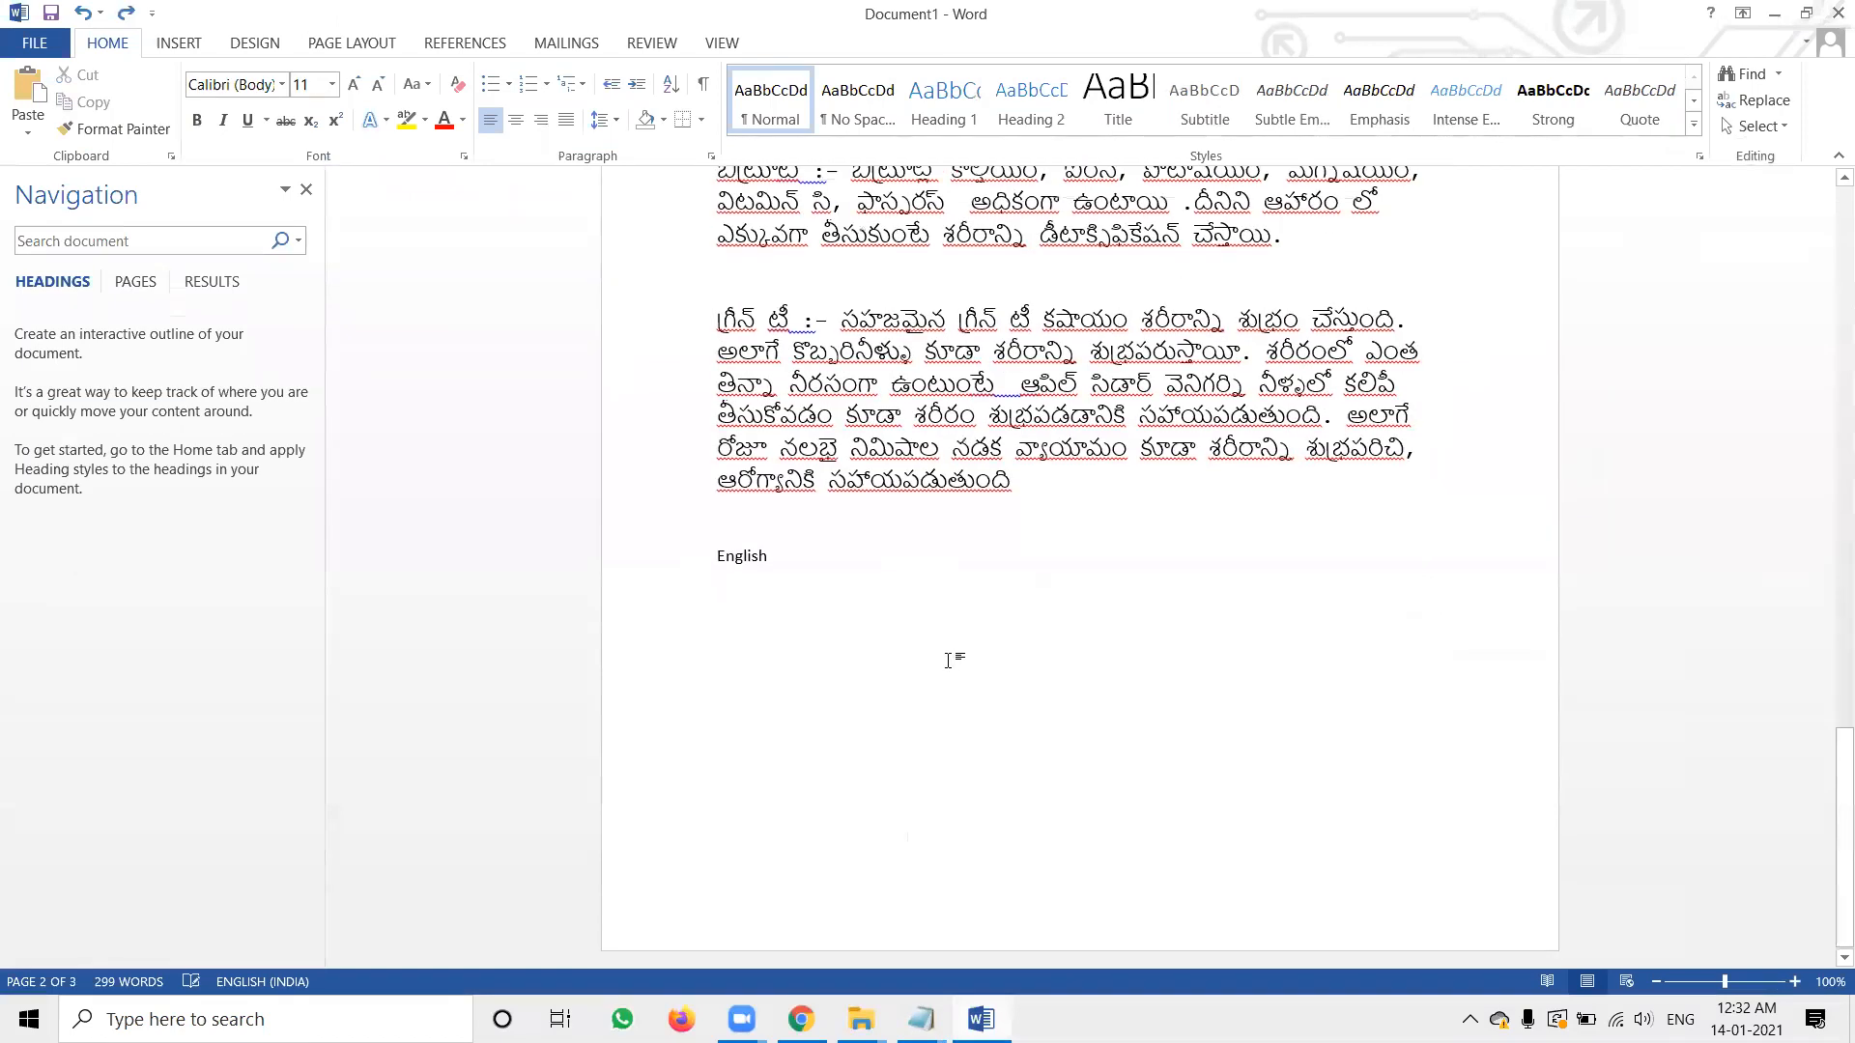
pyautogui.hotkey('ctrl', 'y')
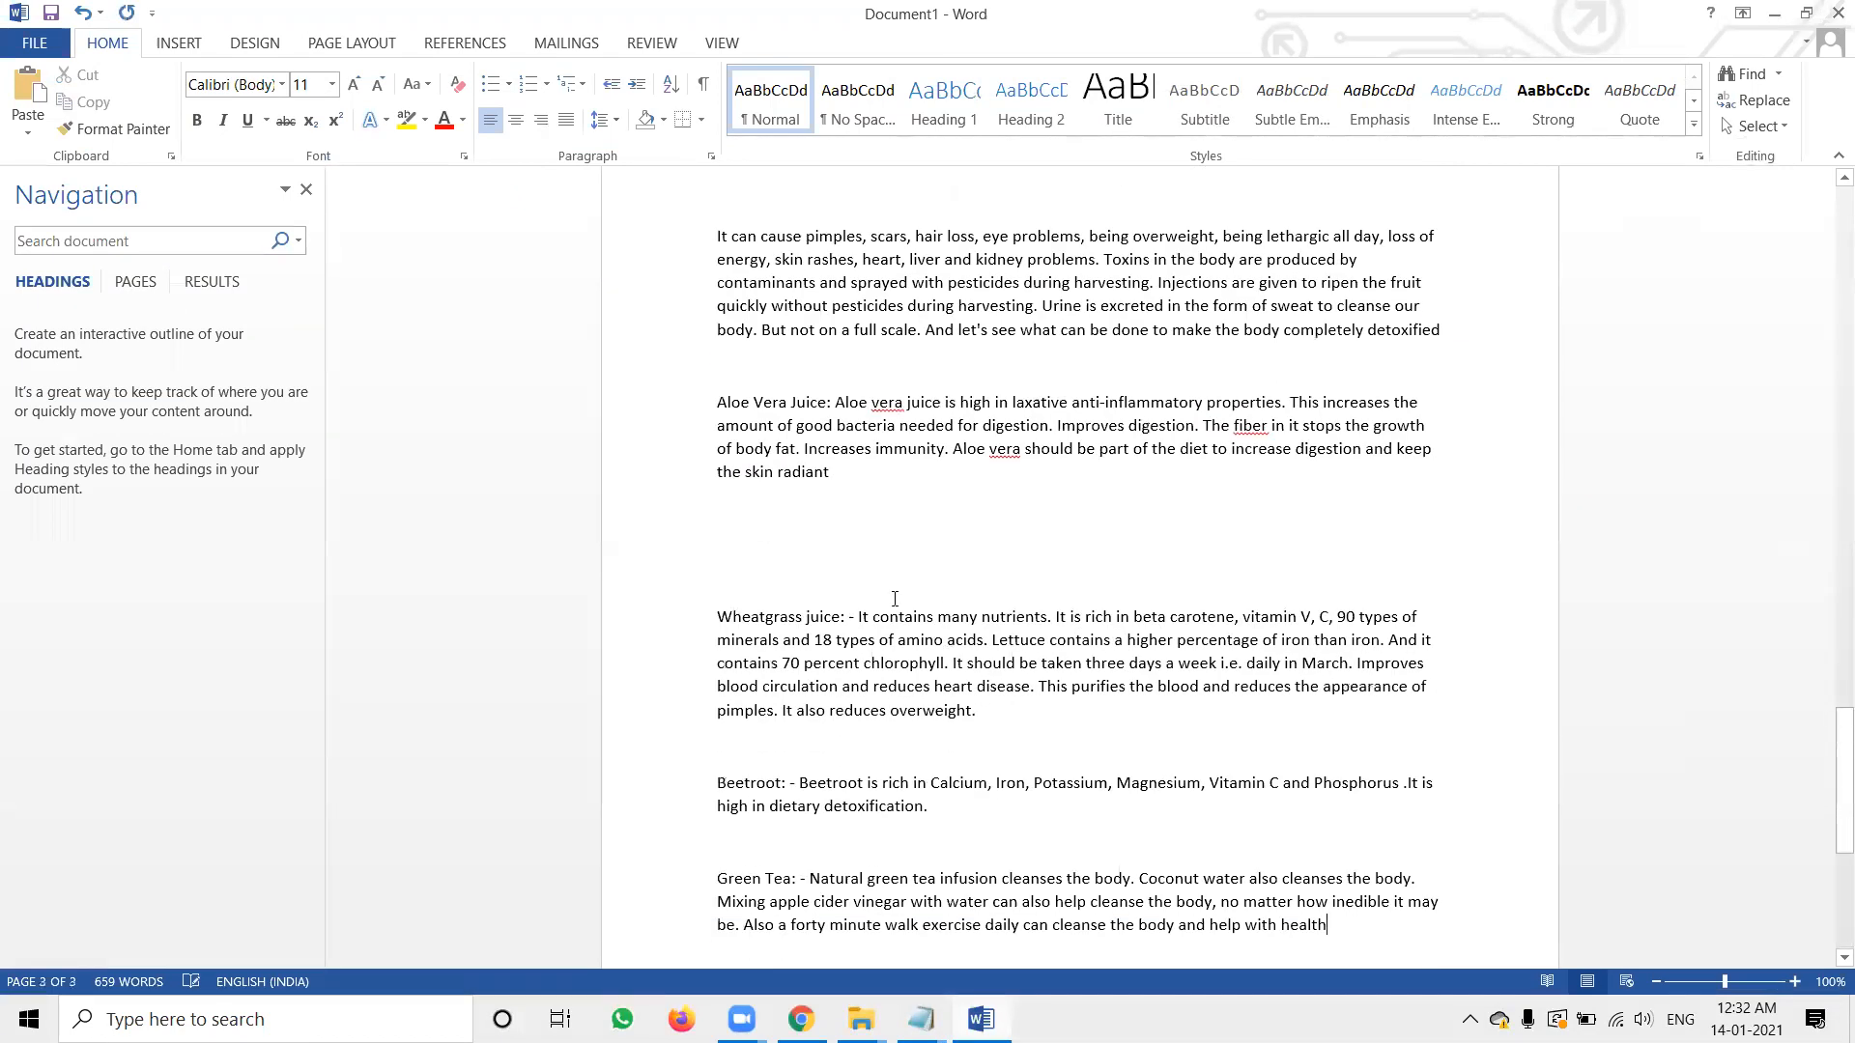
# - Delete the extra blank lines before the "Wheatgrass juice" paragraph and before the "It can cause pimples" paragraph in the English text
pyautogui.click(763, 521)
pyautogui.press('Delete')
pyautogui.press('Delete')
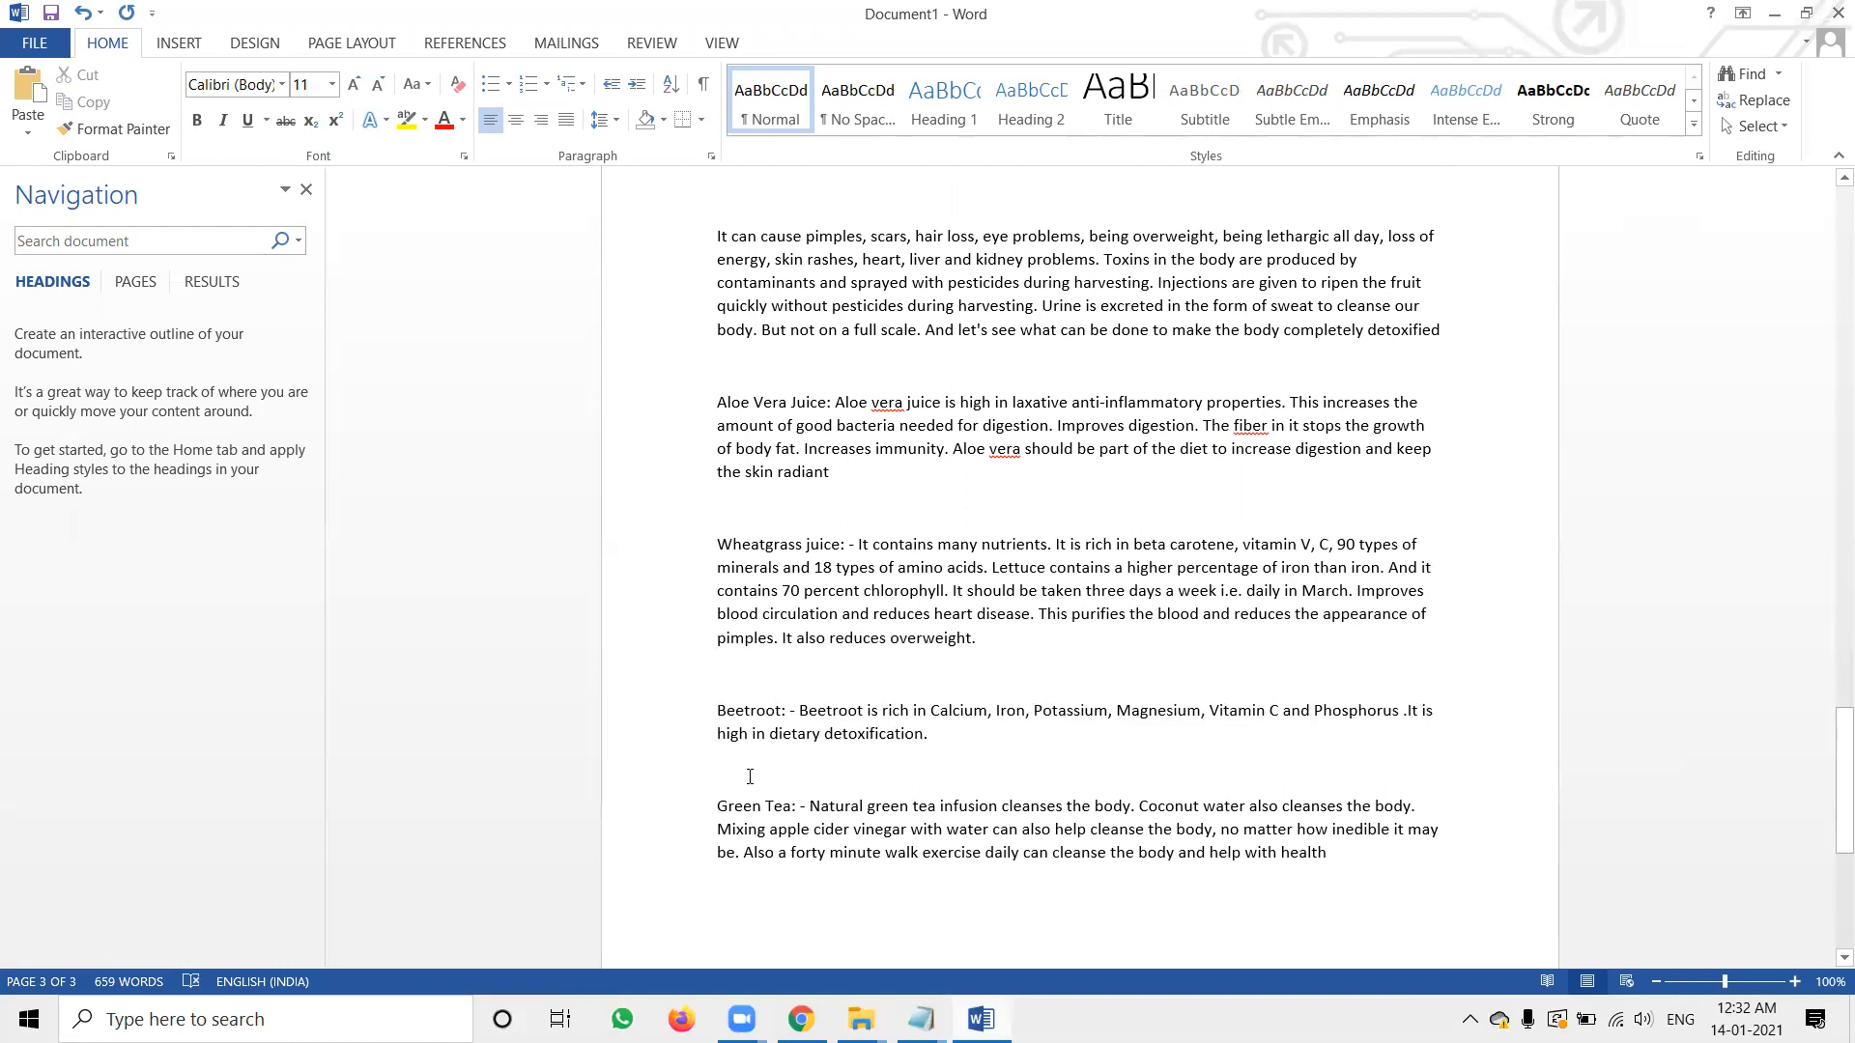
pyautogui.scroll(-4, 750, 775)
pyautogui.scroll(3, 749, 777)
pyautogui.scroll(10, 749, 775)
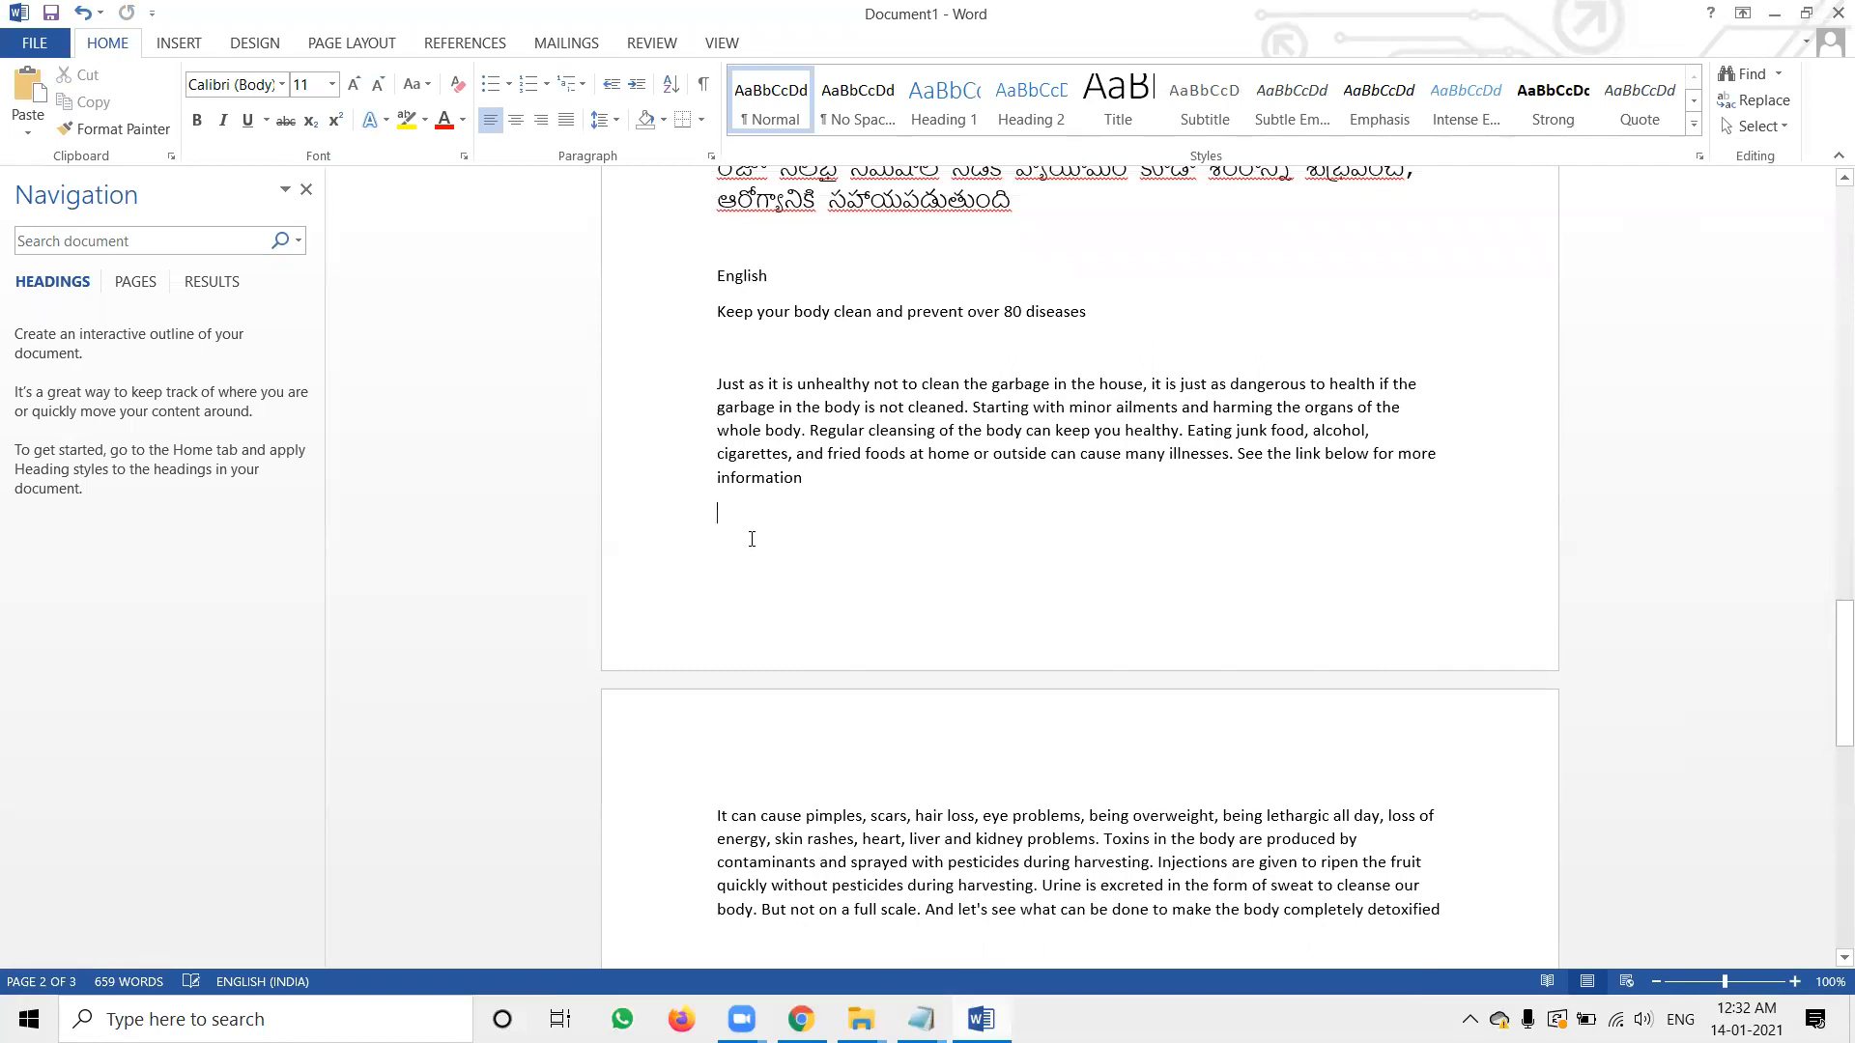
pyautogui.press('Delete')
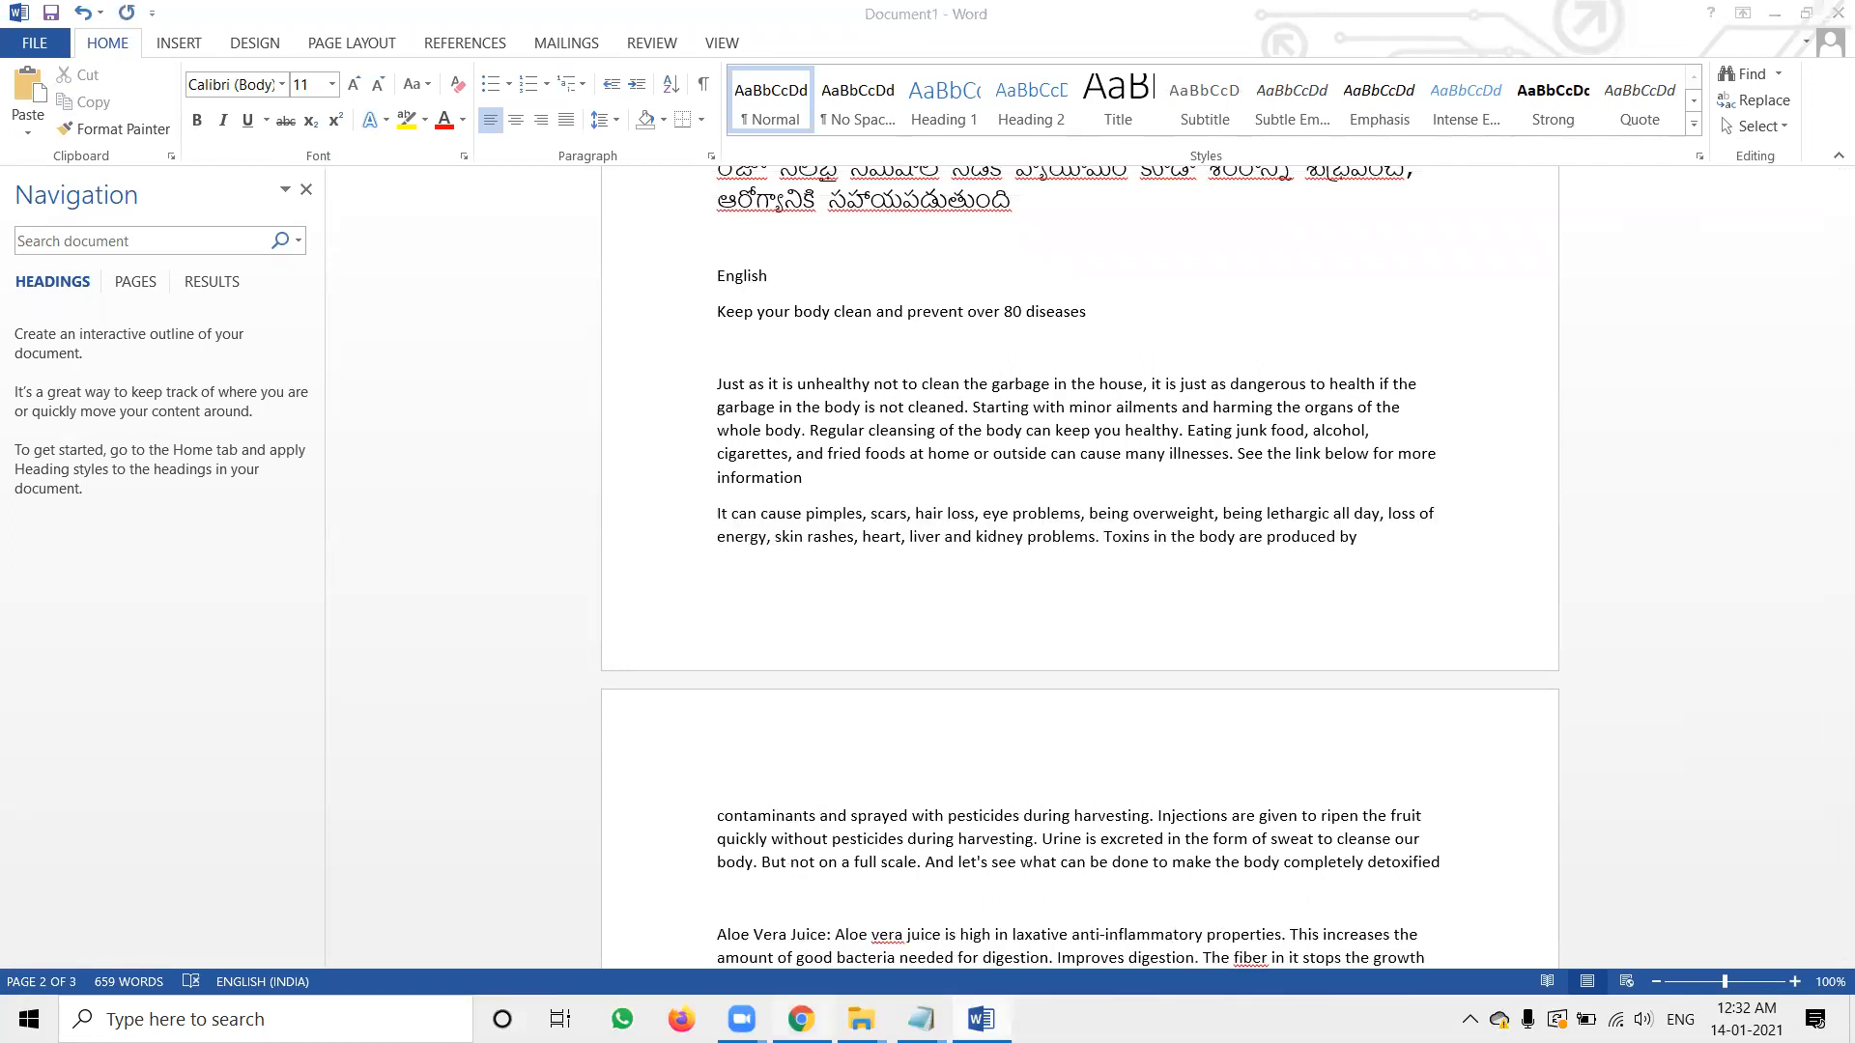
# - Sign in to the South Reel News admin site in Chrome with the prefilled login and start a new post
pyautogui.click(801, 1019)
pyautogui.click(1126, 19)
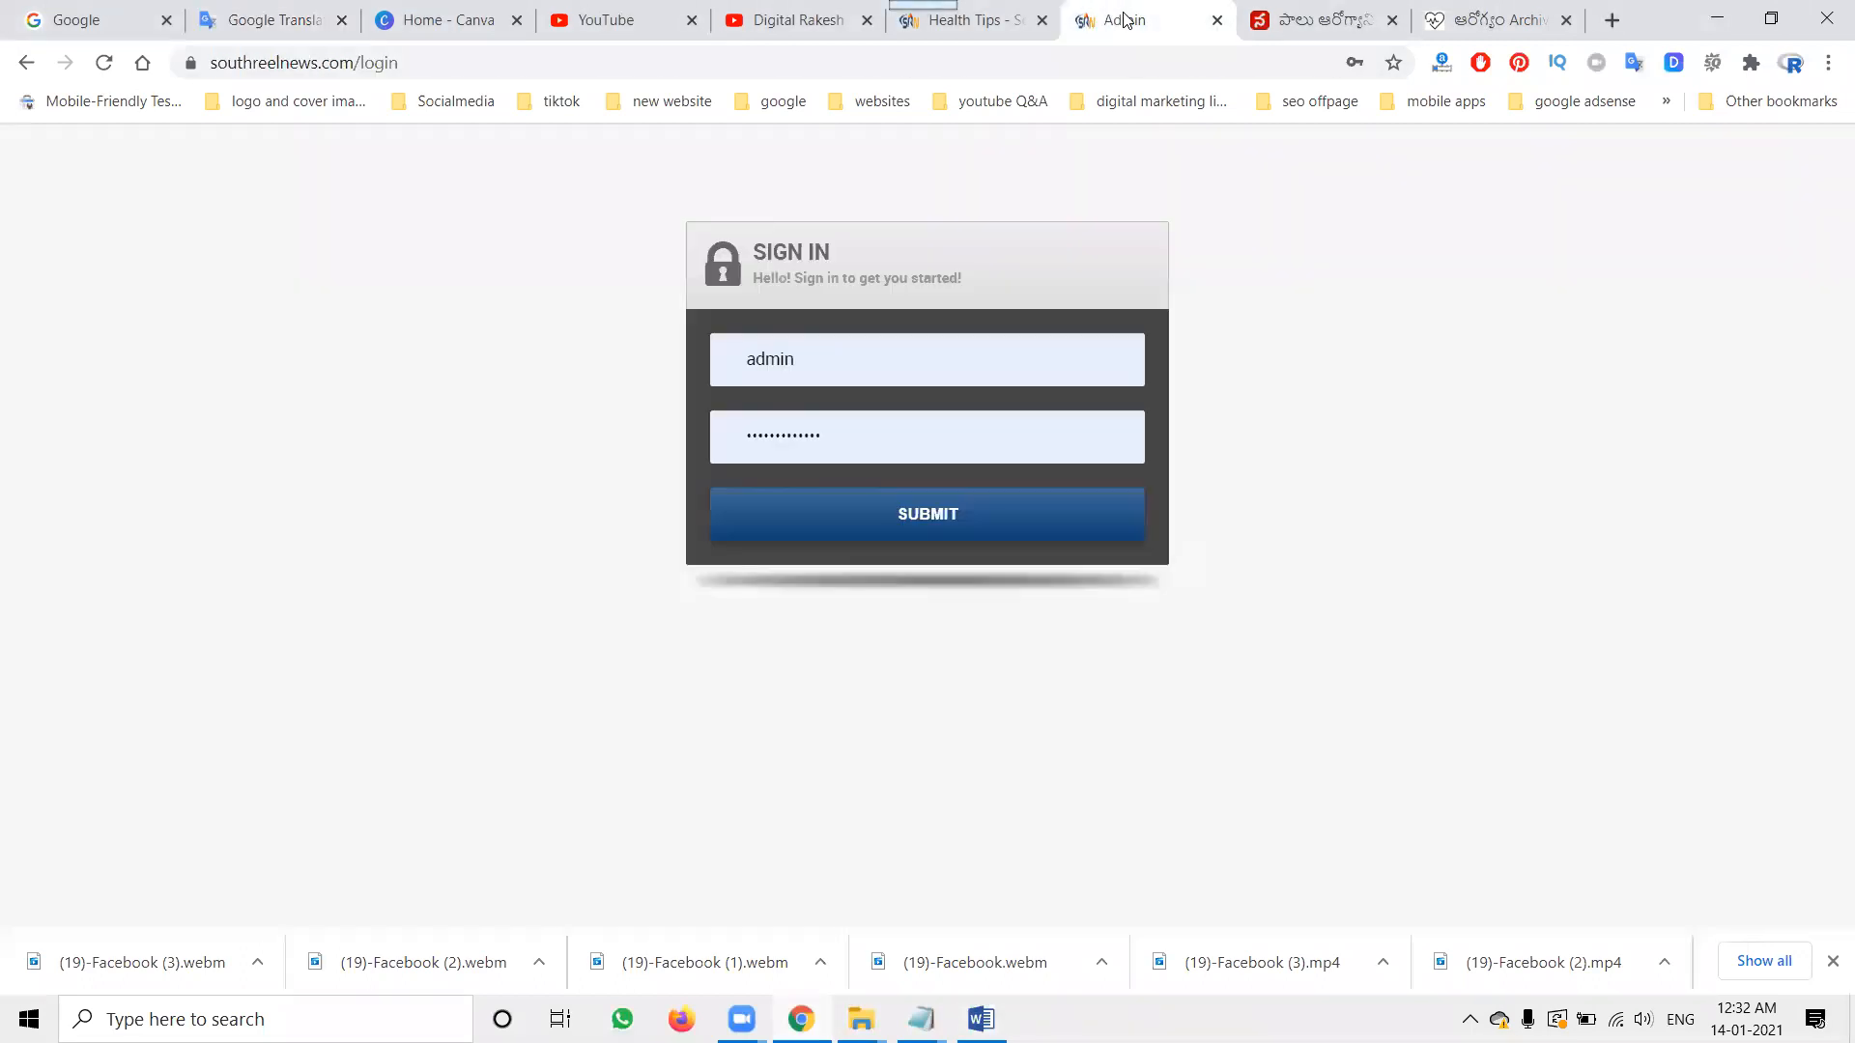
pyautogui.click(41, 11)
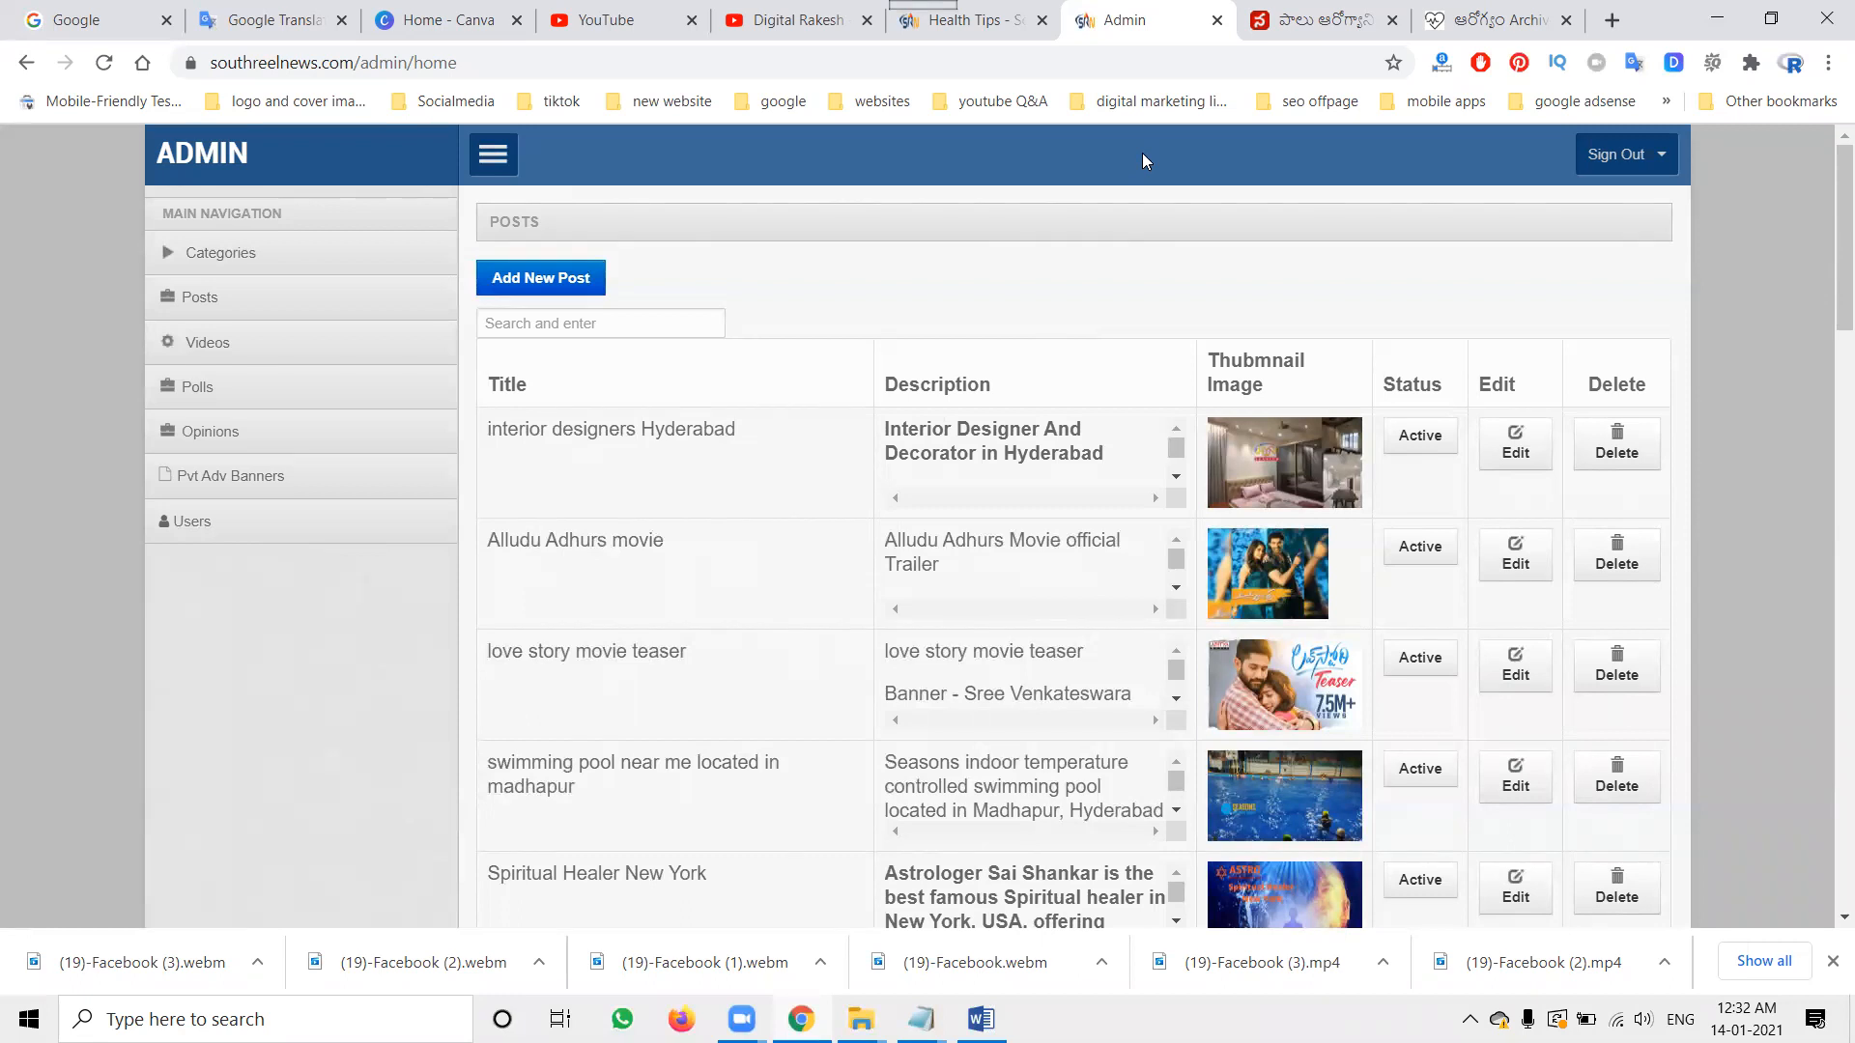
pyautogui.click(572, 279)
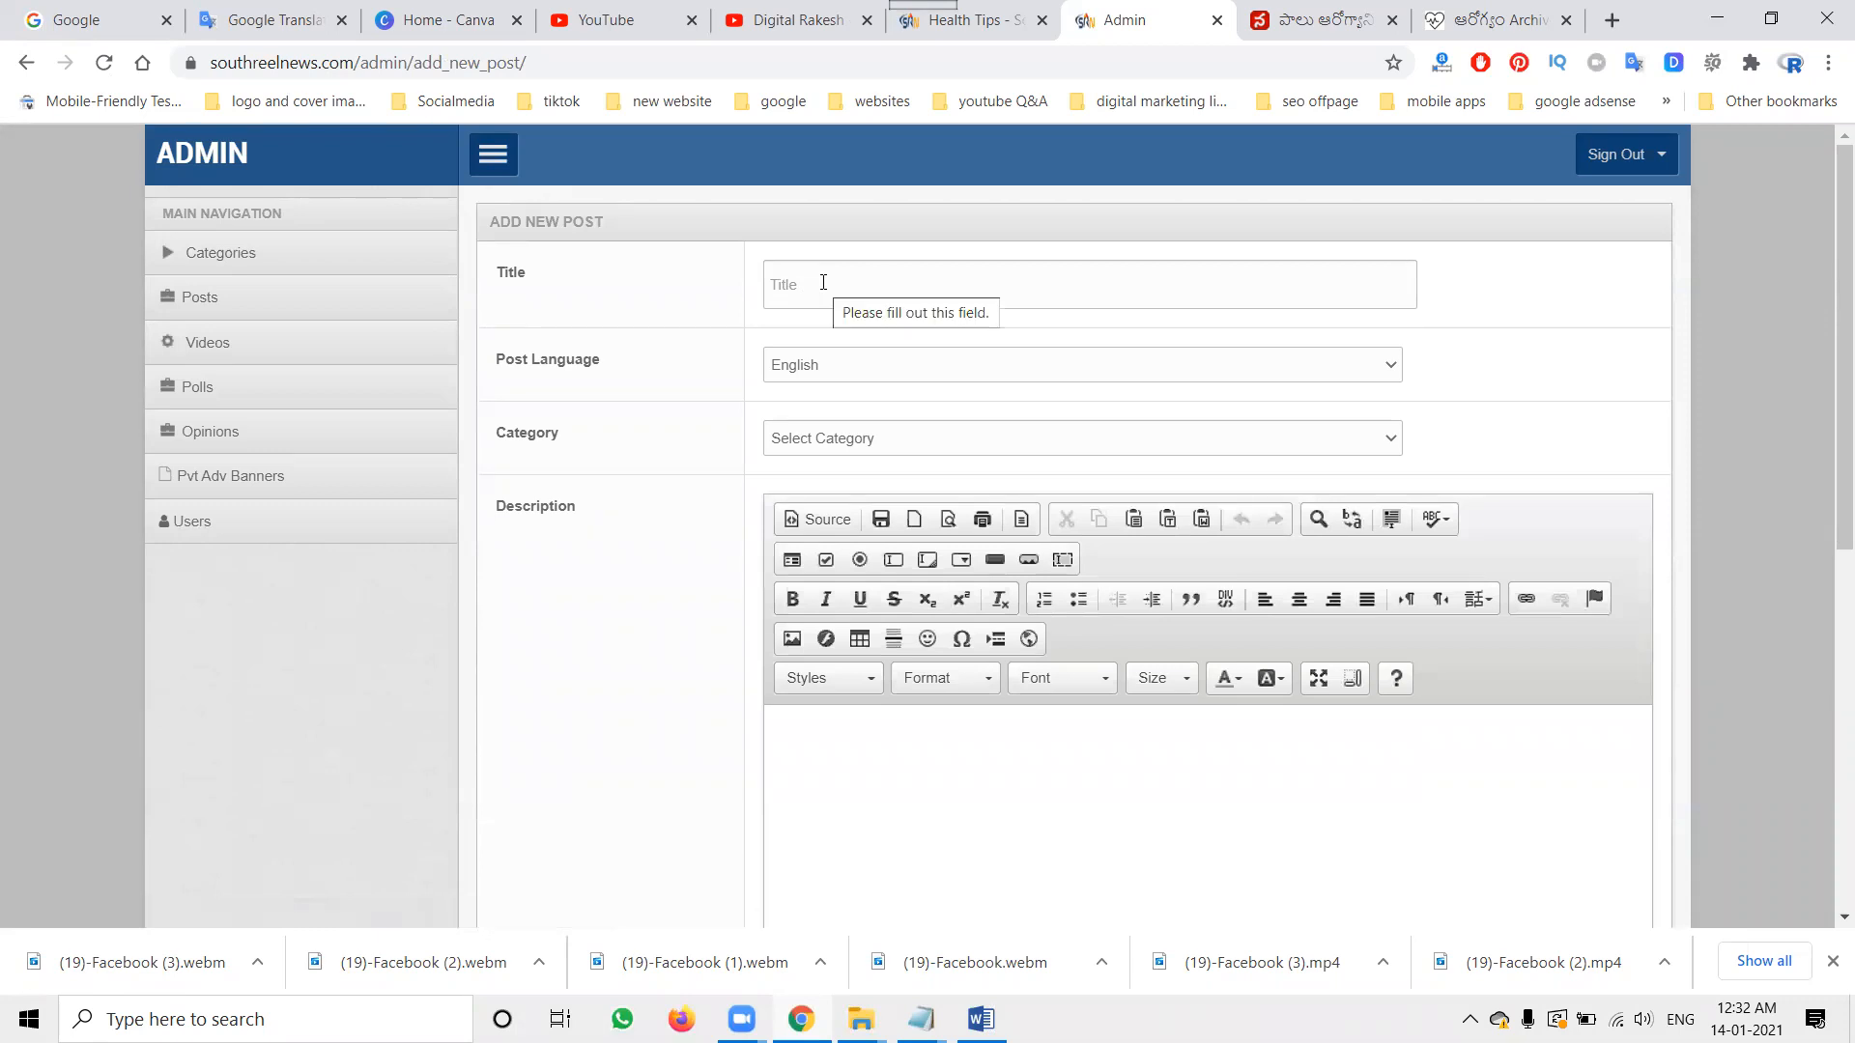
# - Open the avakaya pickle article on BestHealthInfo and examine the English keywords in its web address, after checking the other reference pages
pyautogui.click(937, 27)
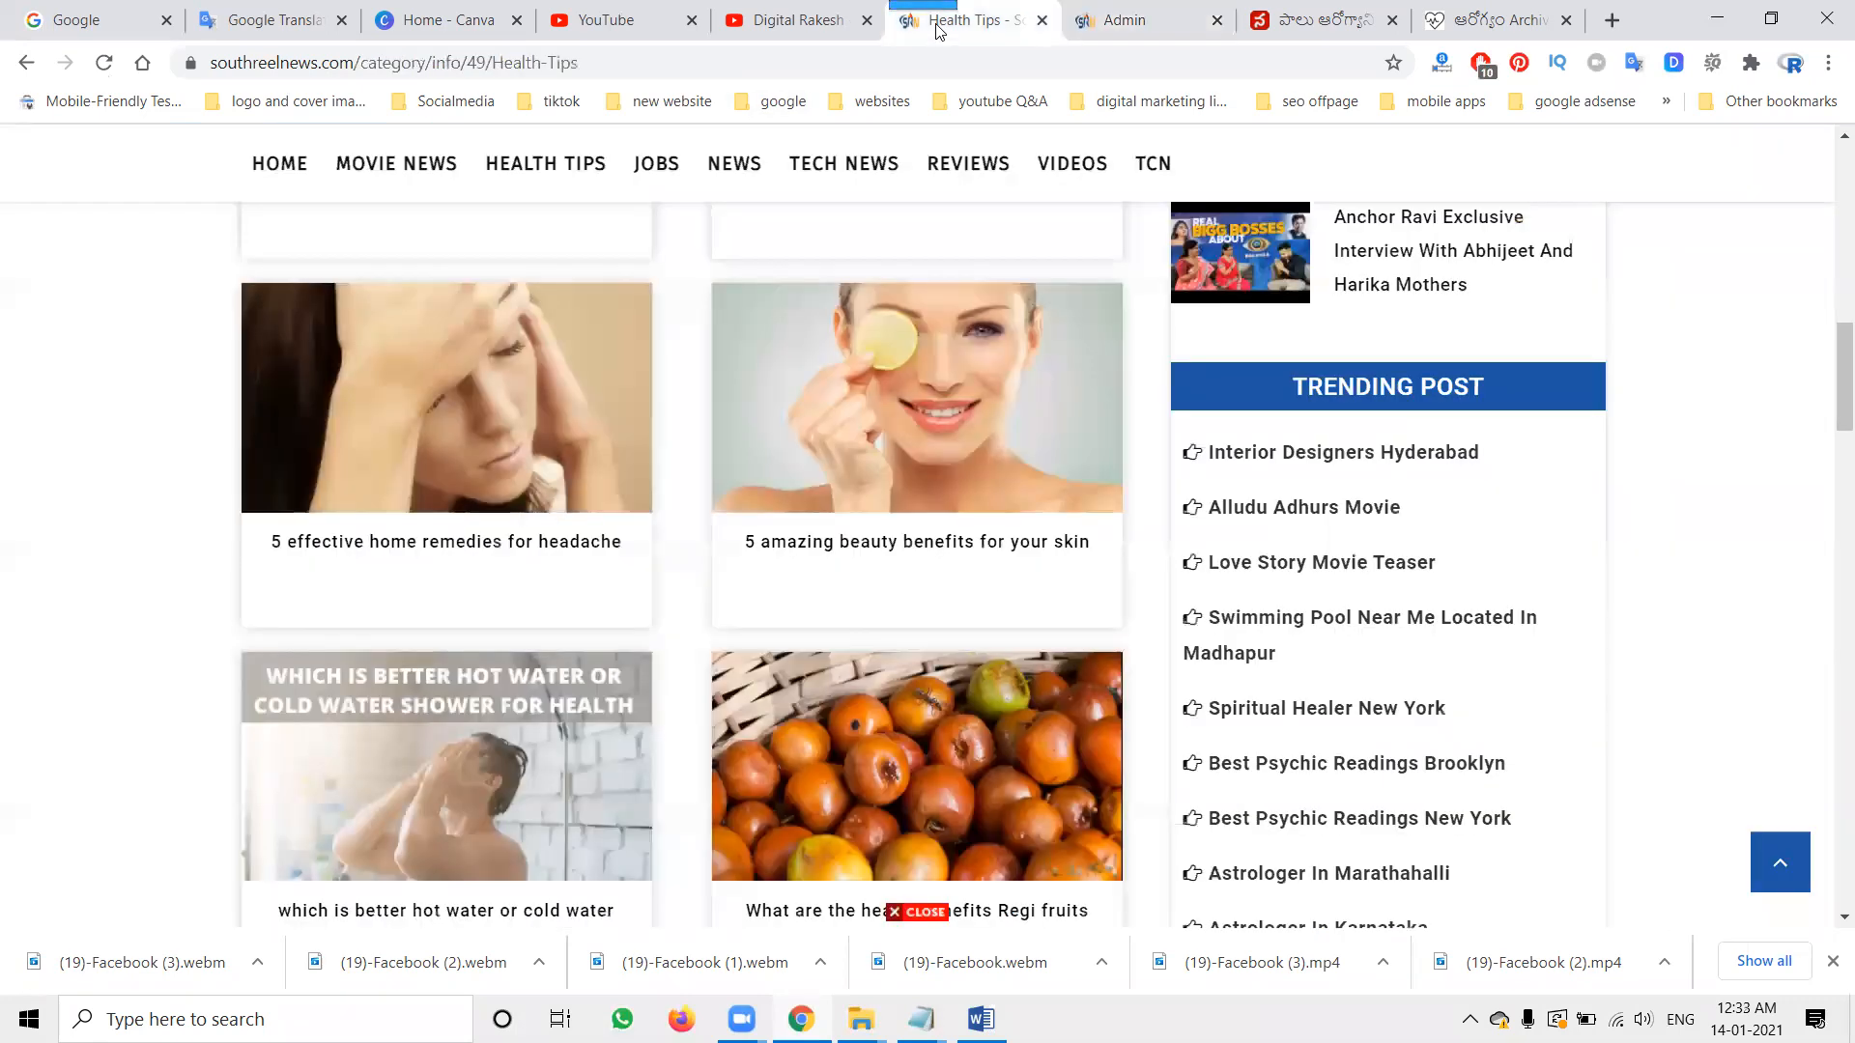
pyautogui.click(1314, 8)
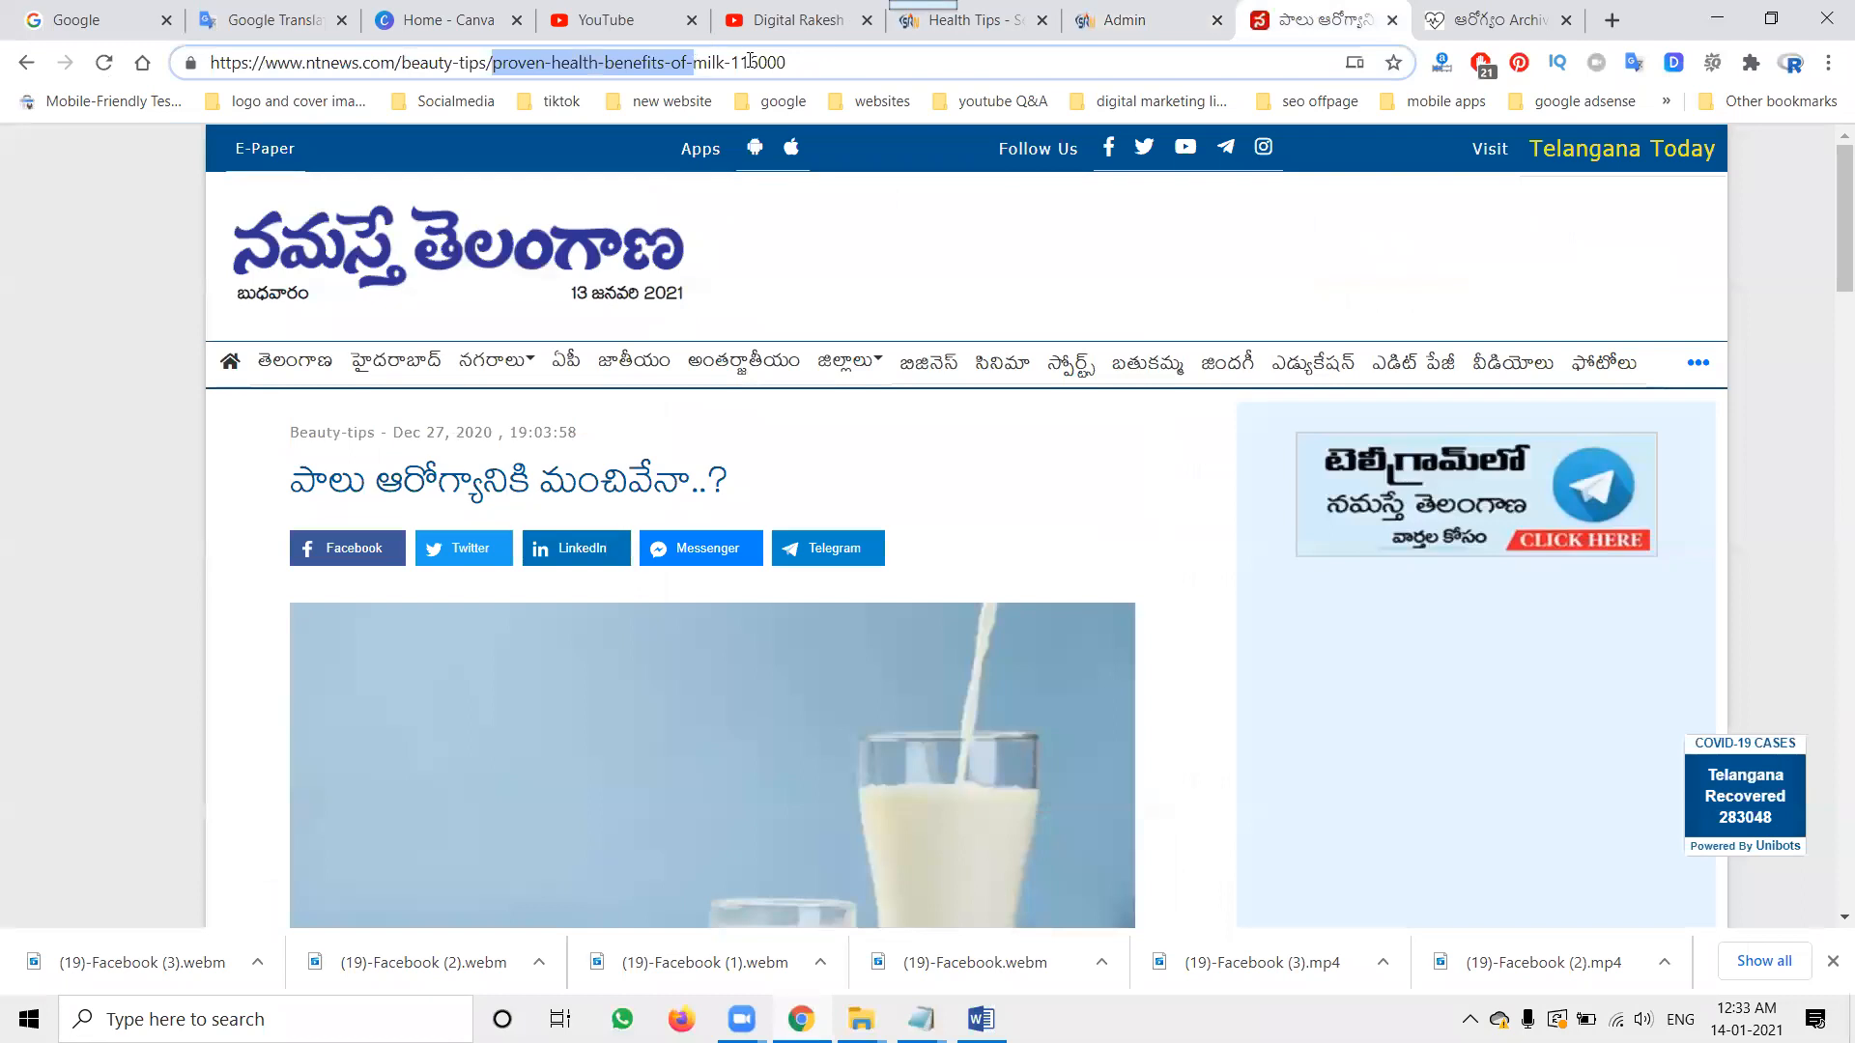
pyautogui.click(1449, 17)
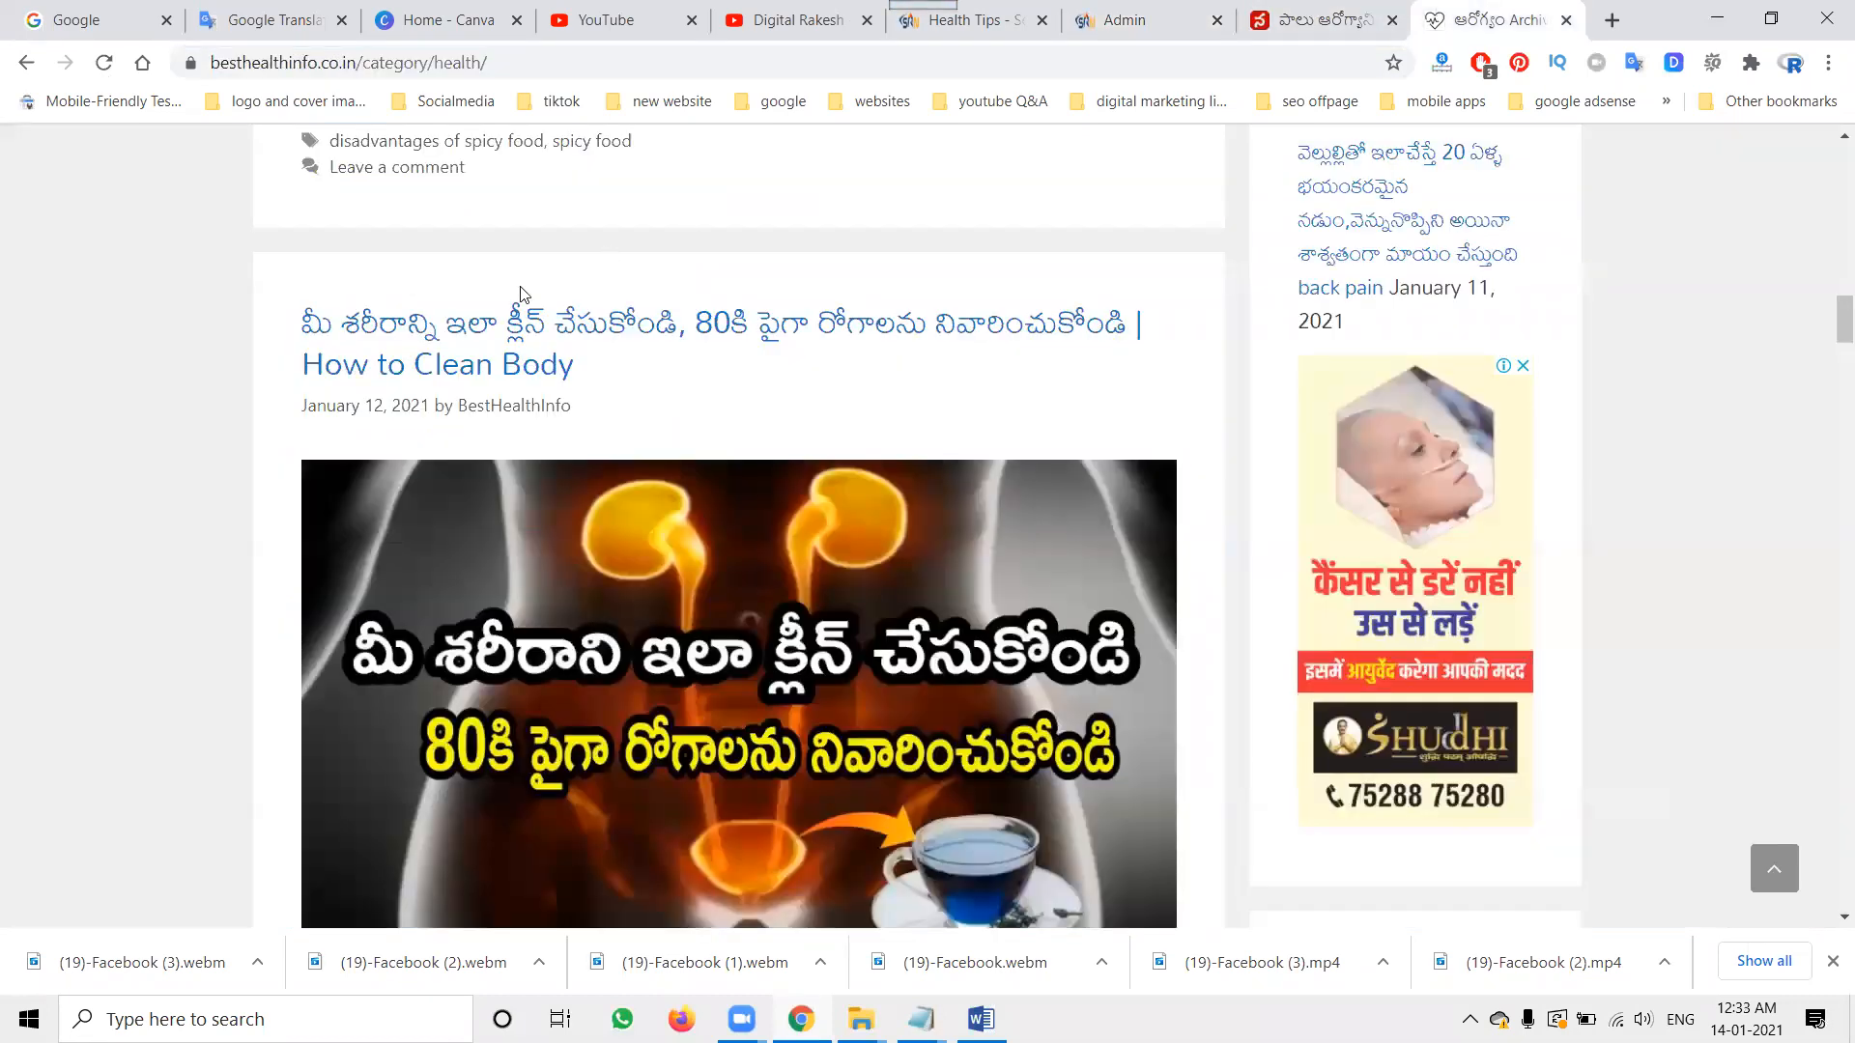
pyautogui.scroll(15, 520, 290)
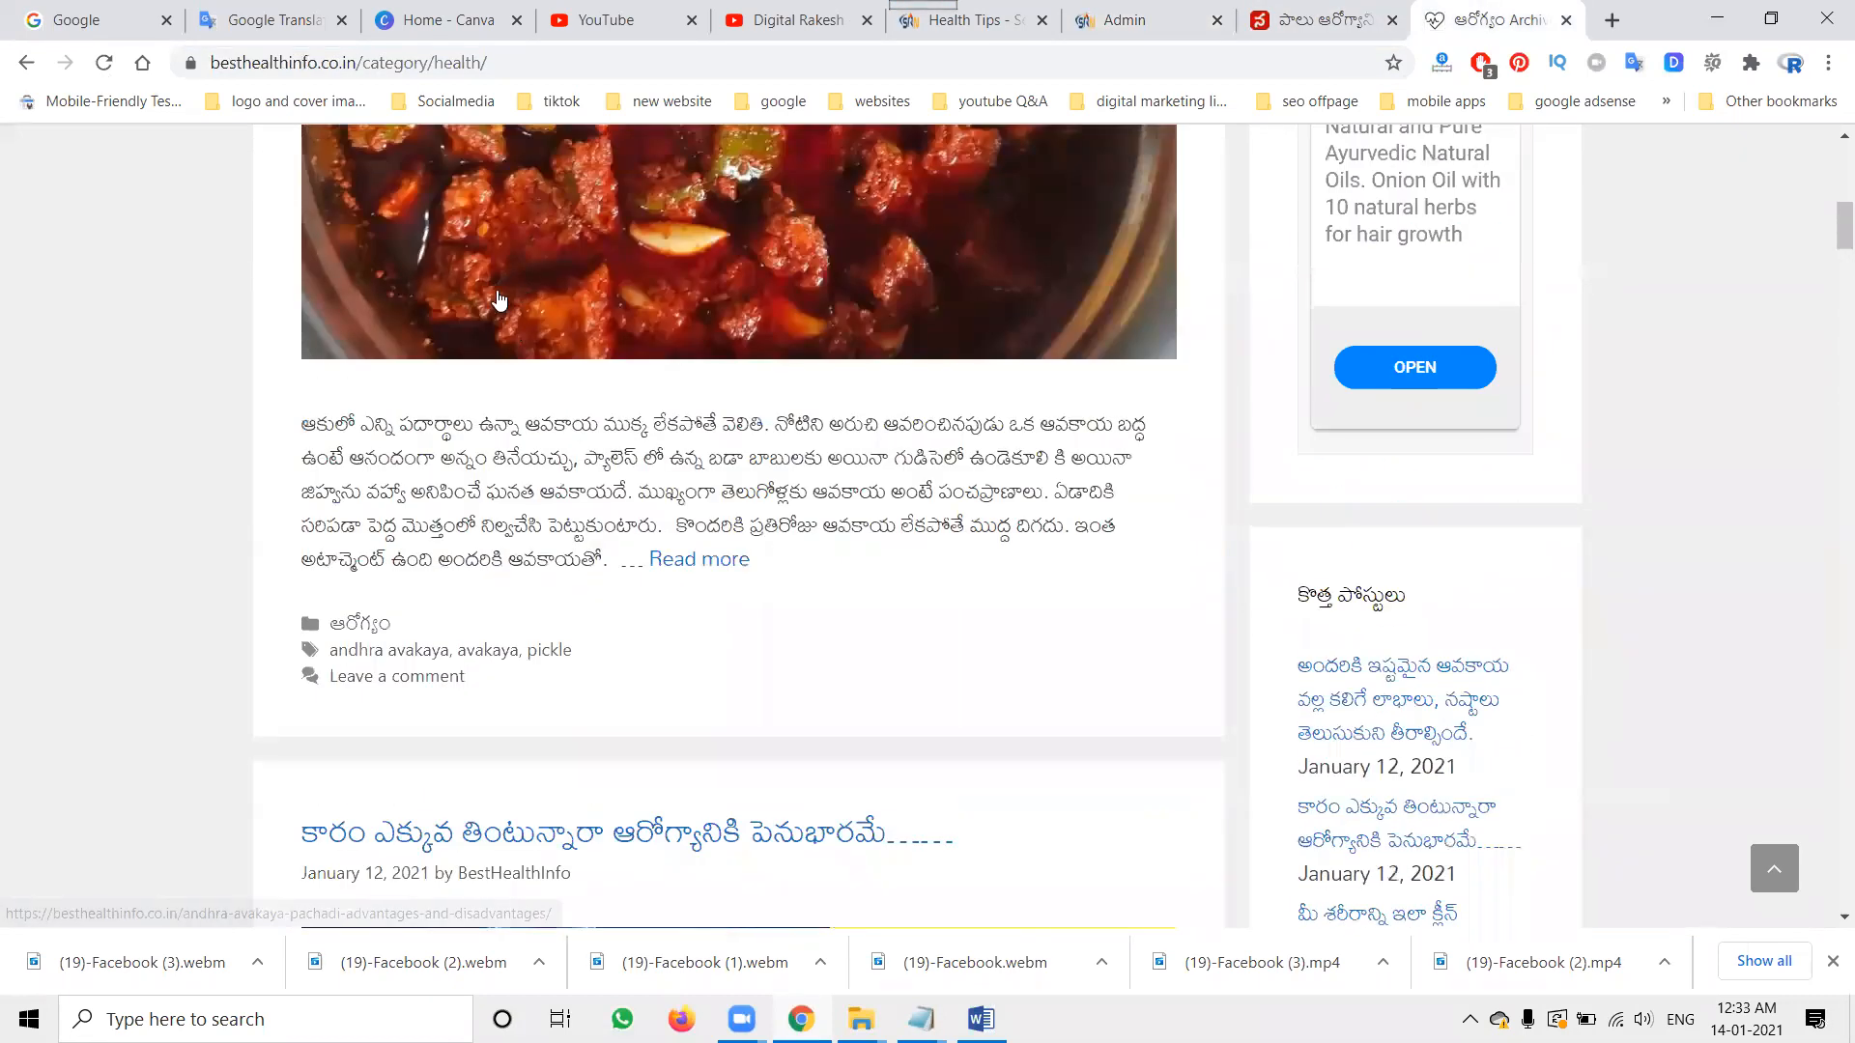
pyautogui.scroll(5, 498, 300)
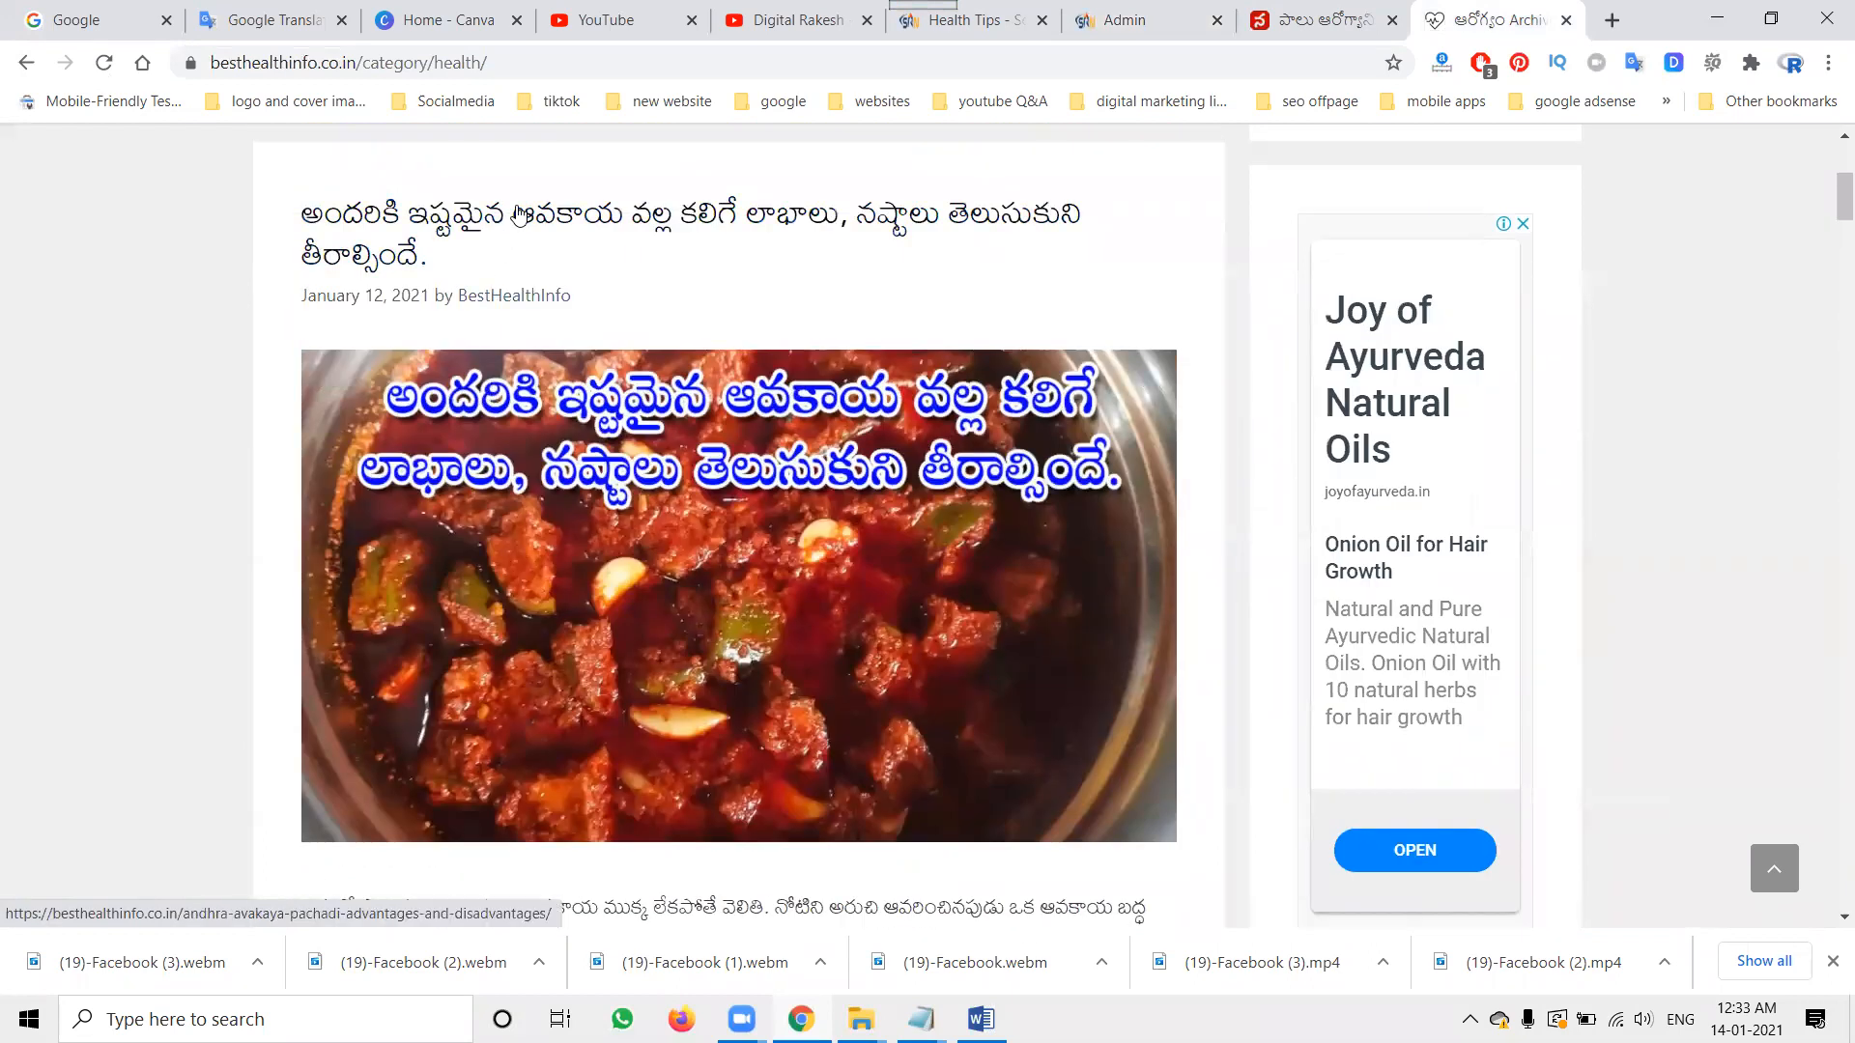
pyautogui.click(519, 213)
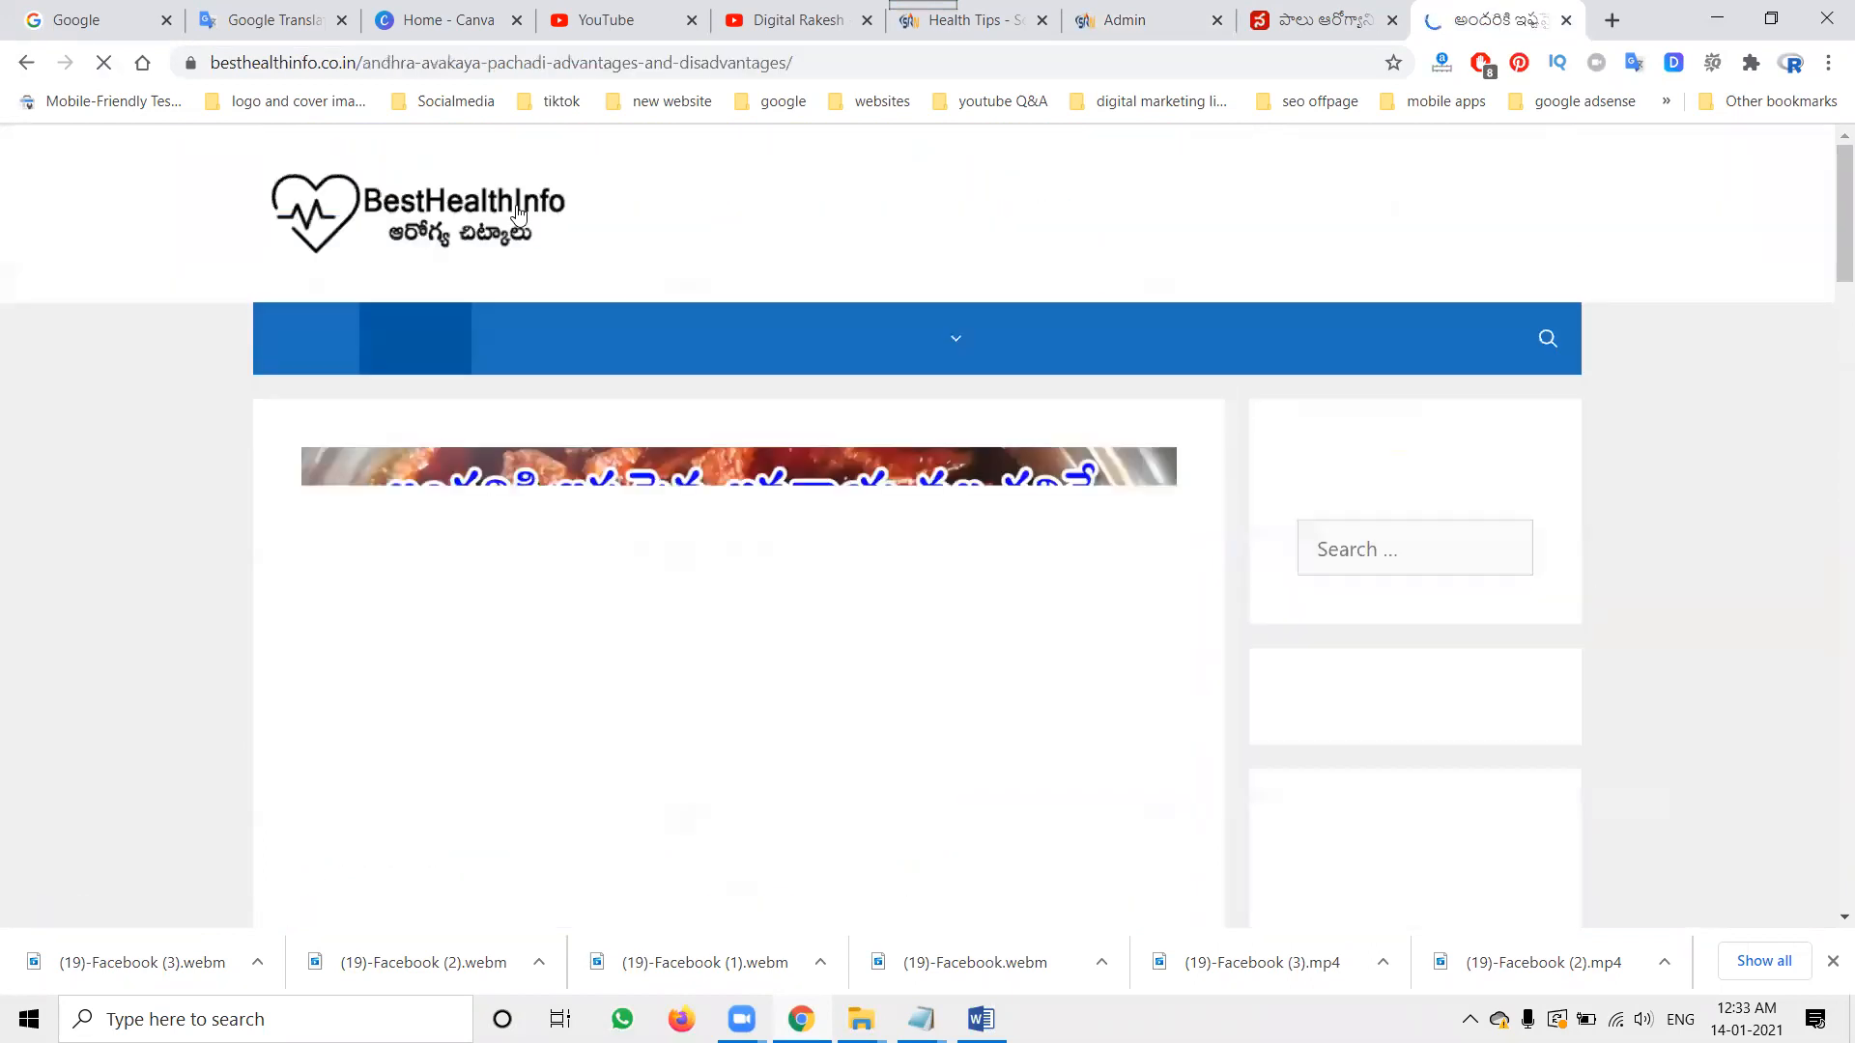
pyautogui.moveTo(363, 63); pyautogui.dragTo(787, 60)
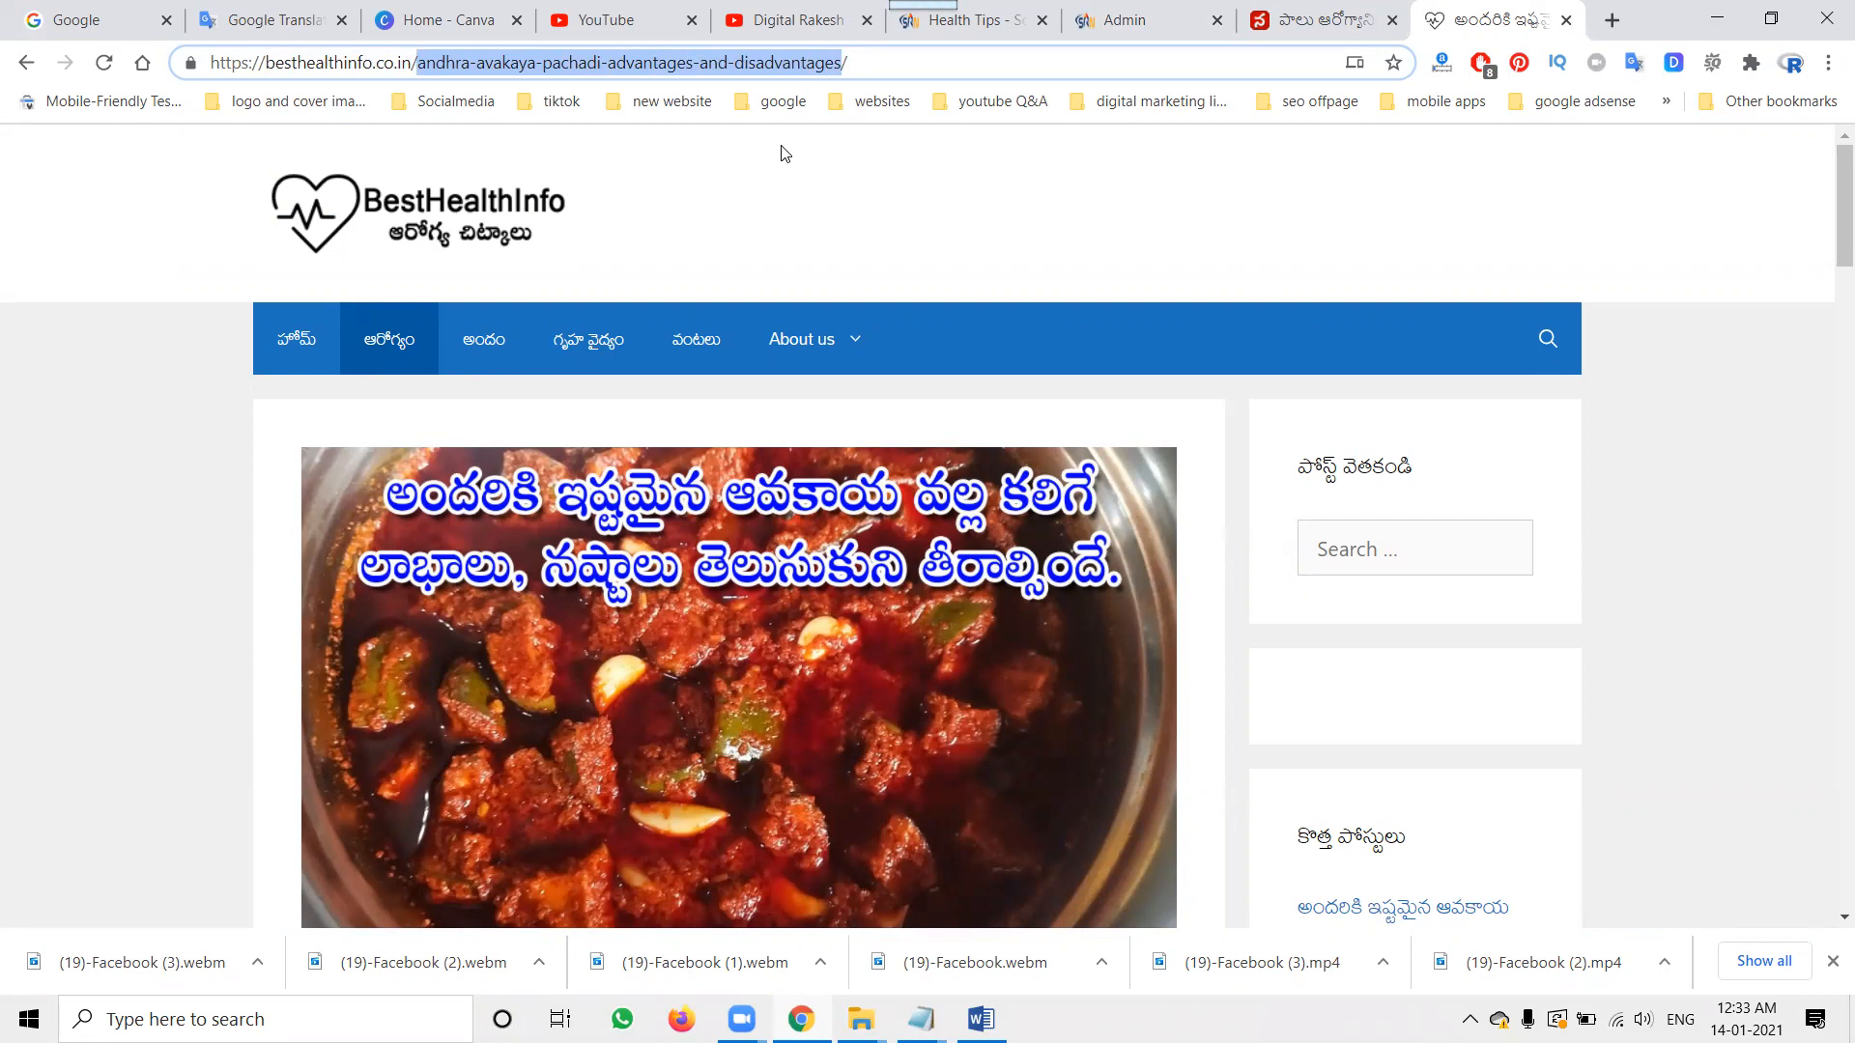
# - Copy the line "how to clean body detox drink" from Word into the new post's title and set the category to Health Tips(English)
pyautogui.click(1136, 18)
pyautogui.click(980, 1019)
pyautogui.scroll(8, 709, 505)
pyautogui.scroll(15, 709, 506)
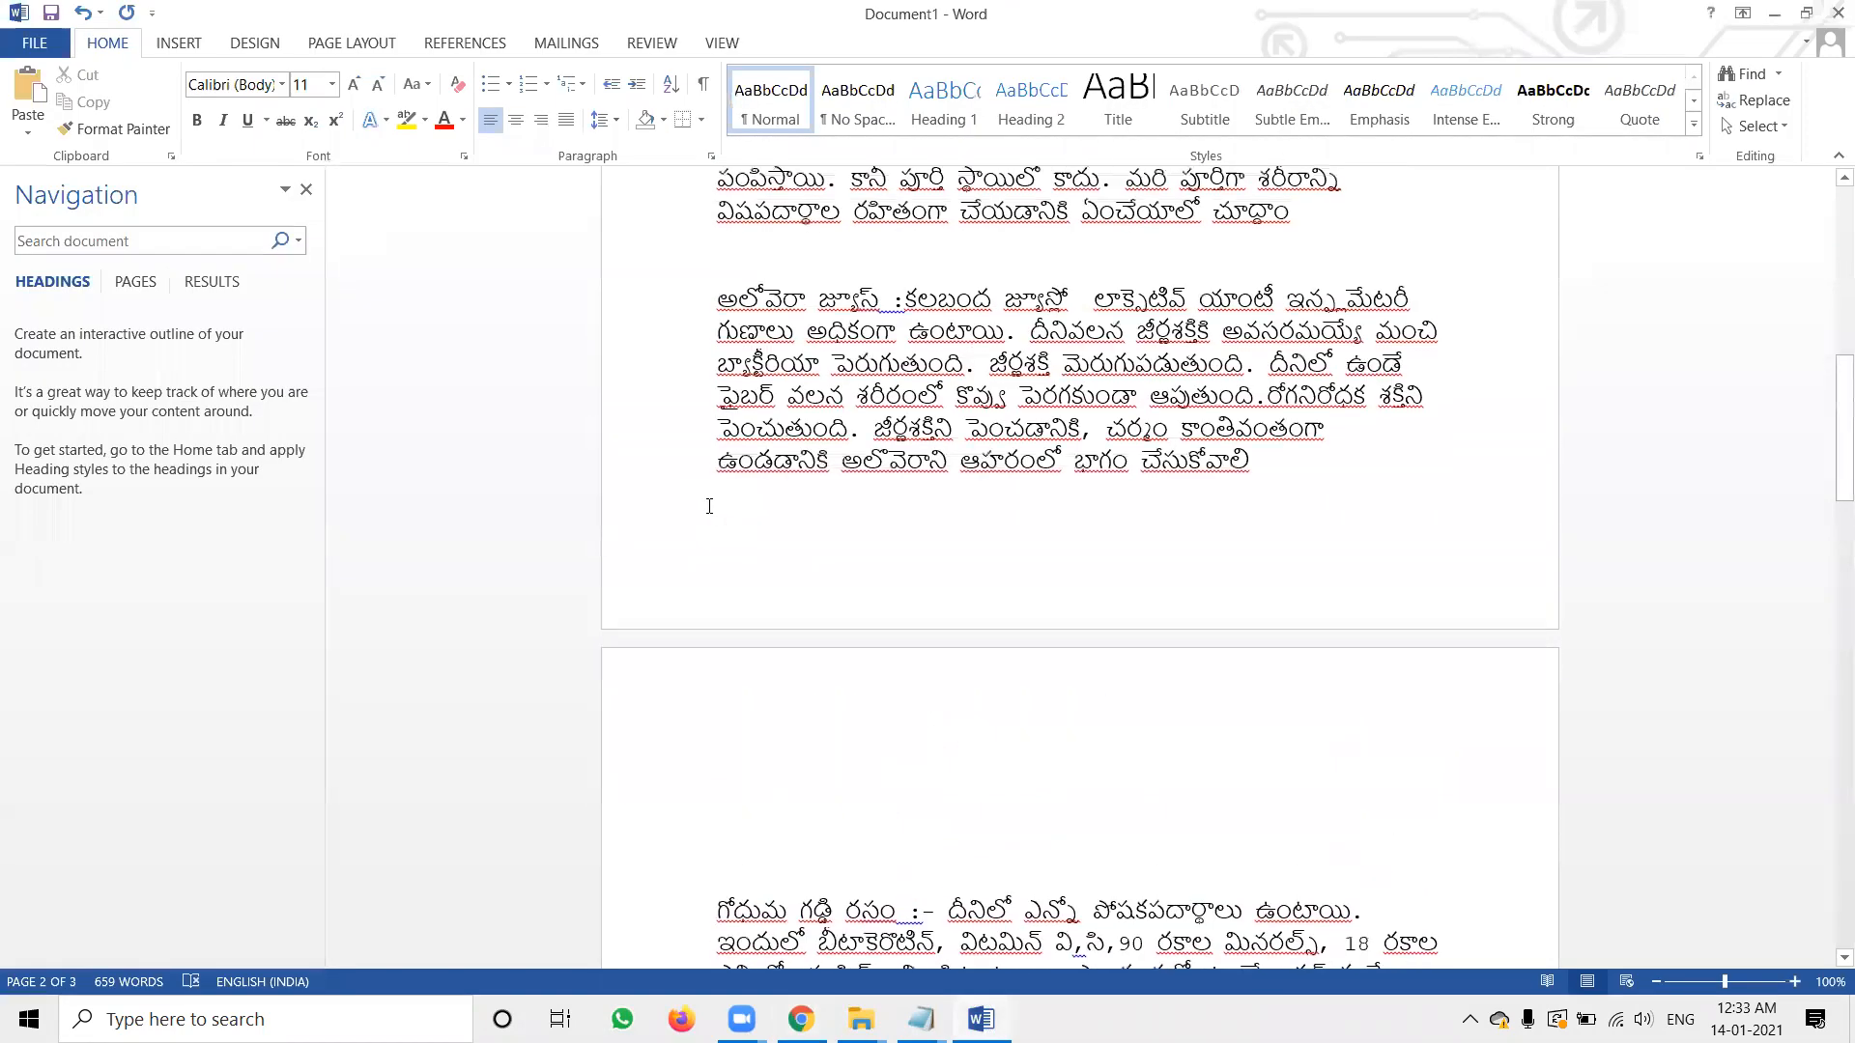
pyautogui.scroll(1, 709, 506)
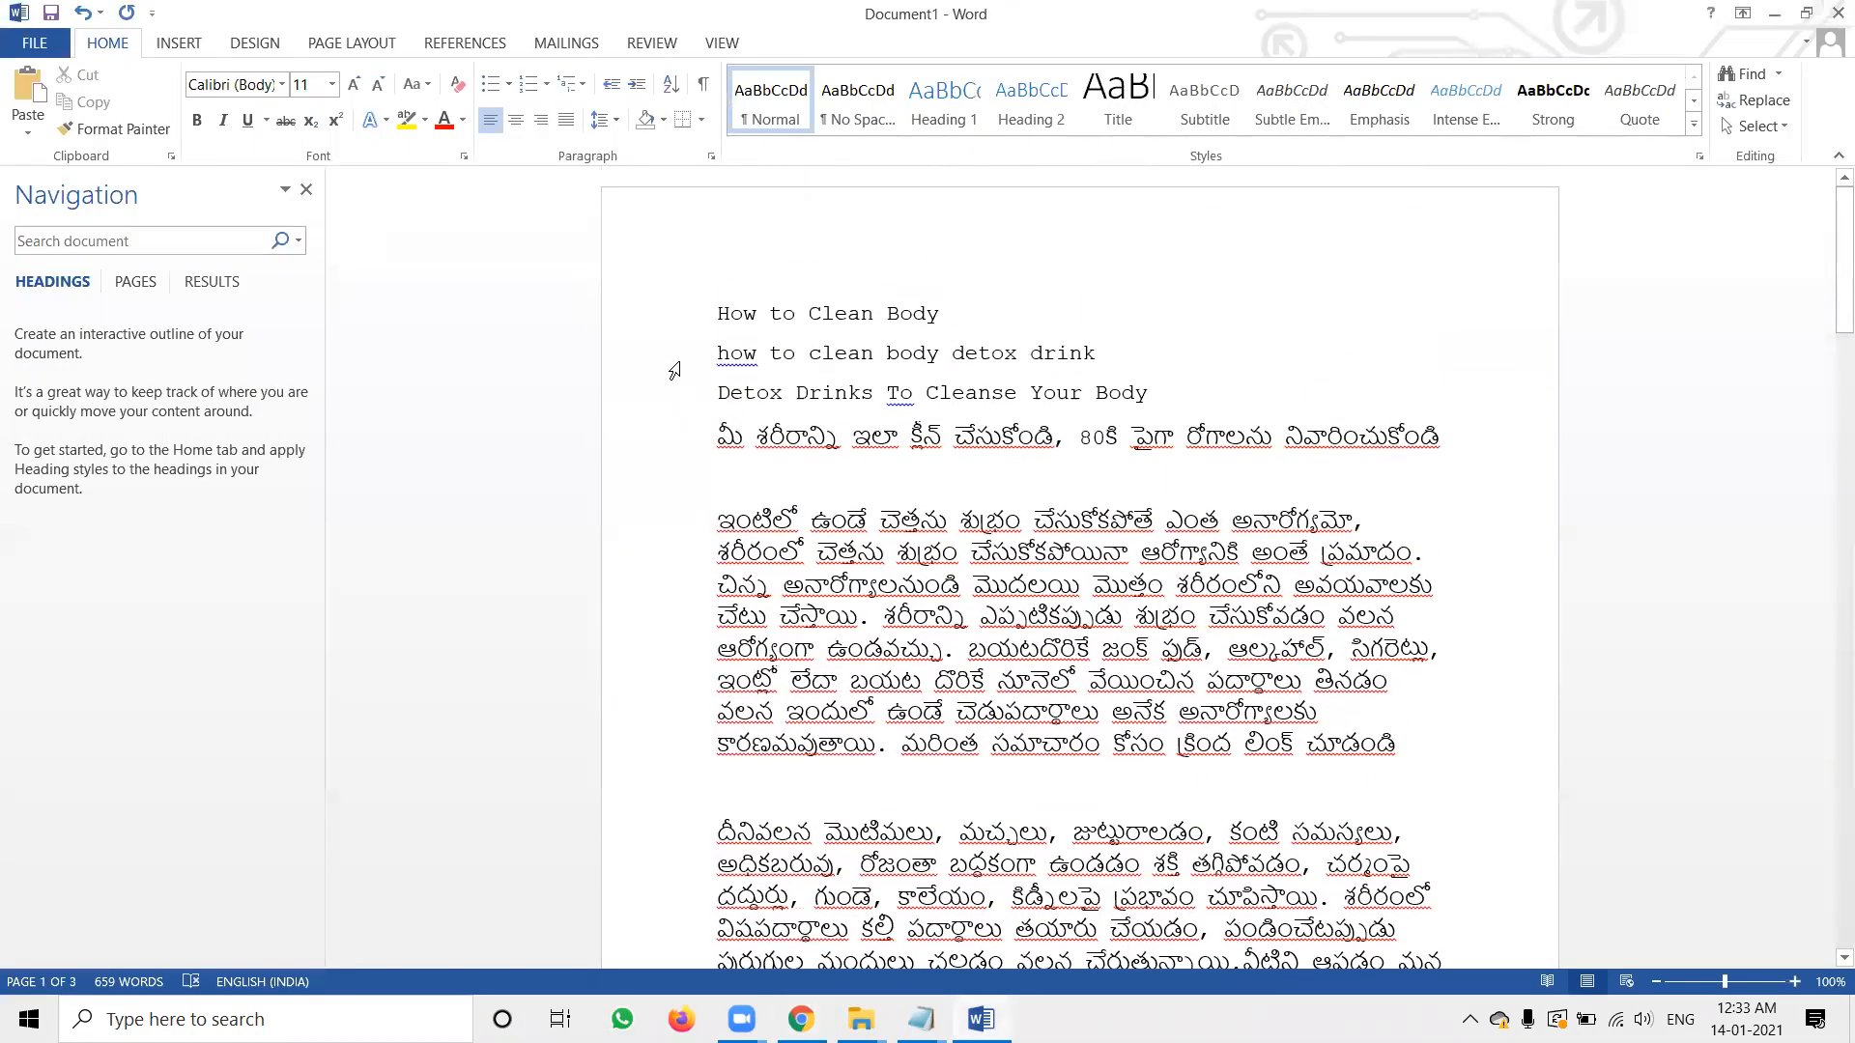
pyautogui.click(674, 371)
pyautogui.hotkey('ctrl', 'c')
pyautogui.hotkey('alt', 'Tab')
pyautogui.click(824, 302)
pyautogui.hotkey('ctrl', 'v')
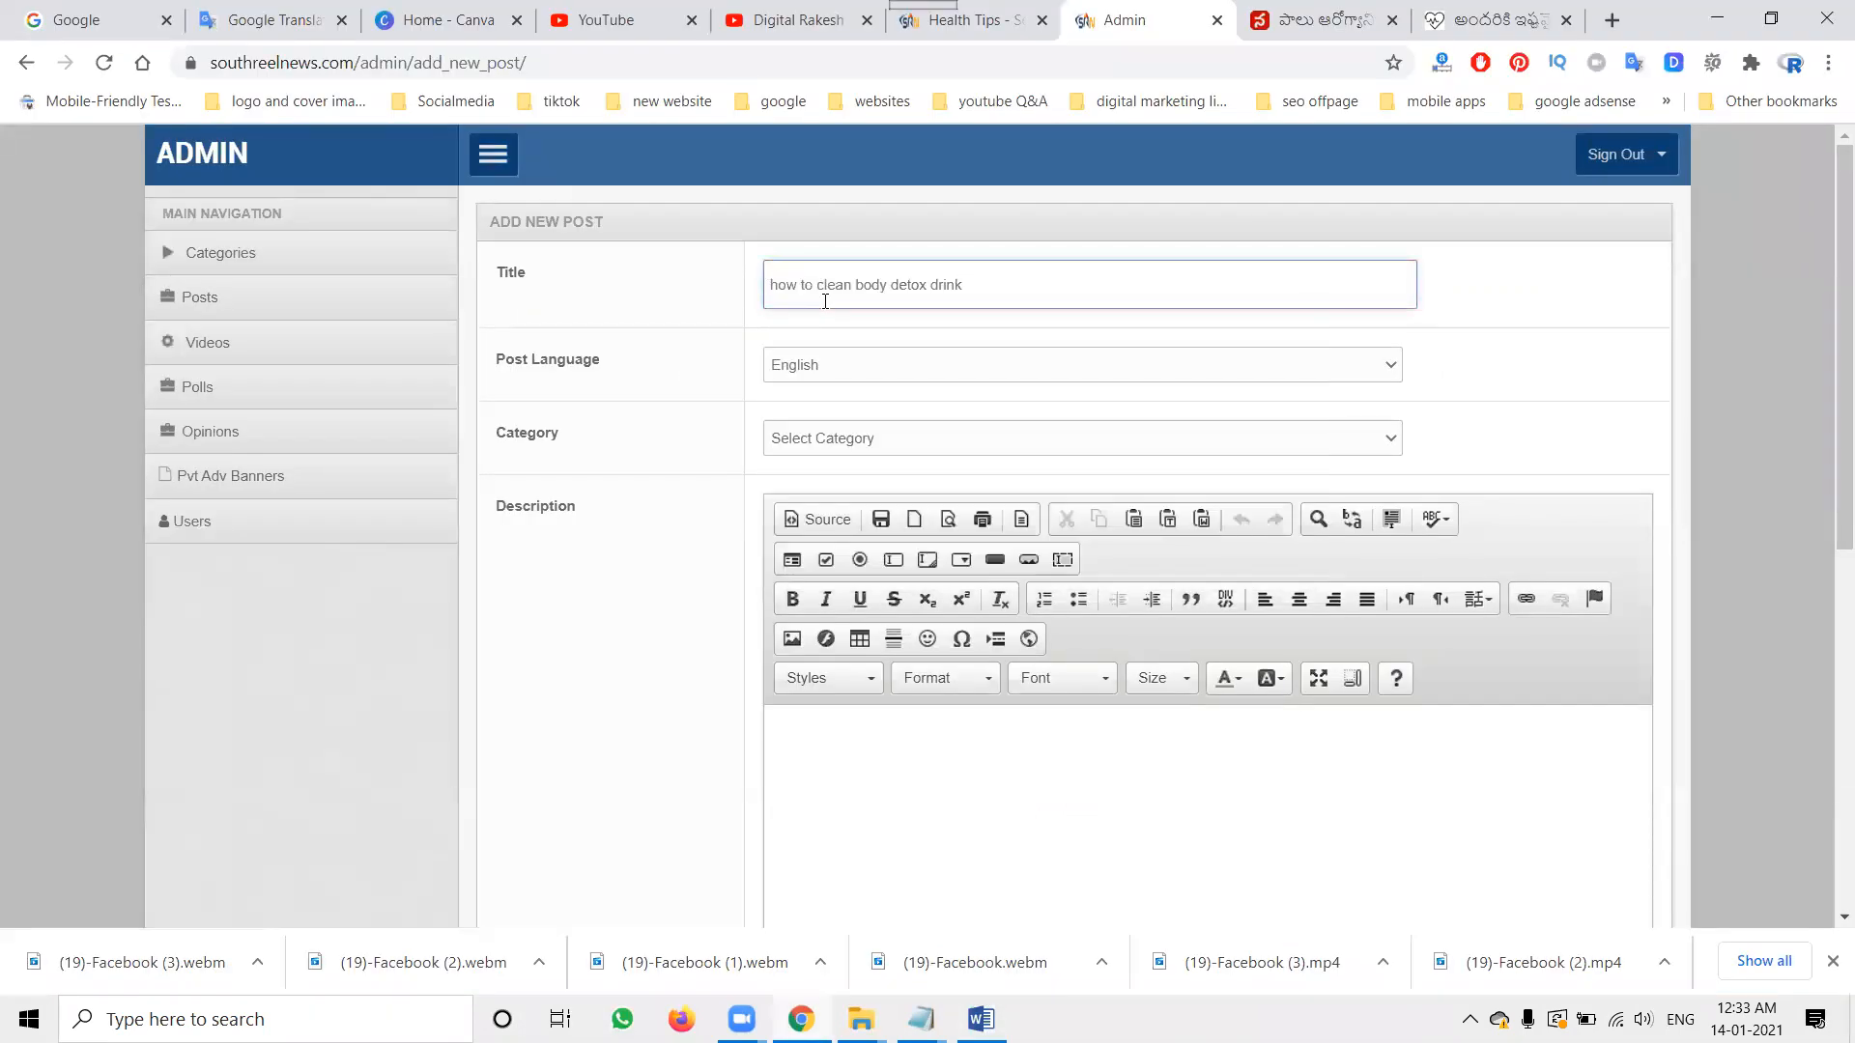
pyautogui.click(808, 447)
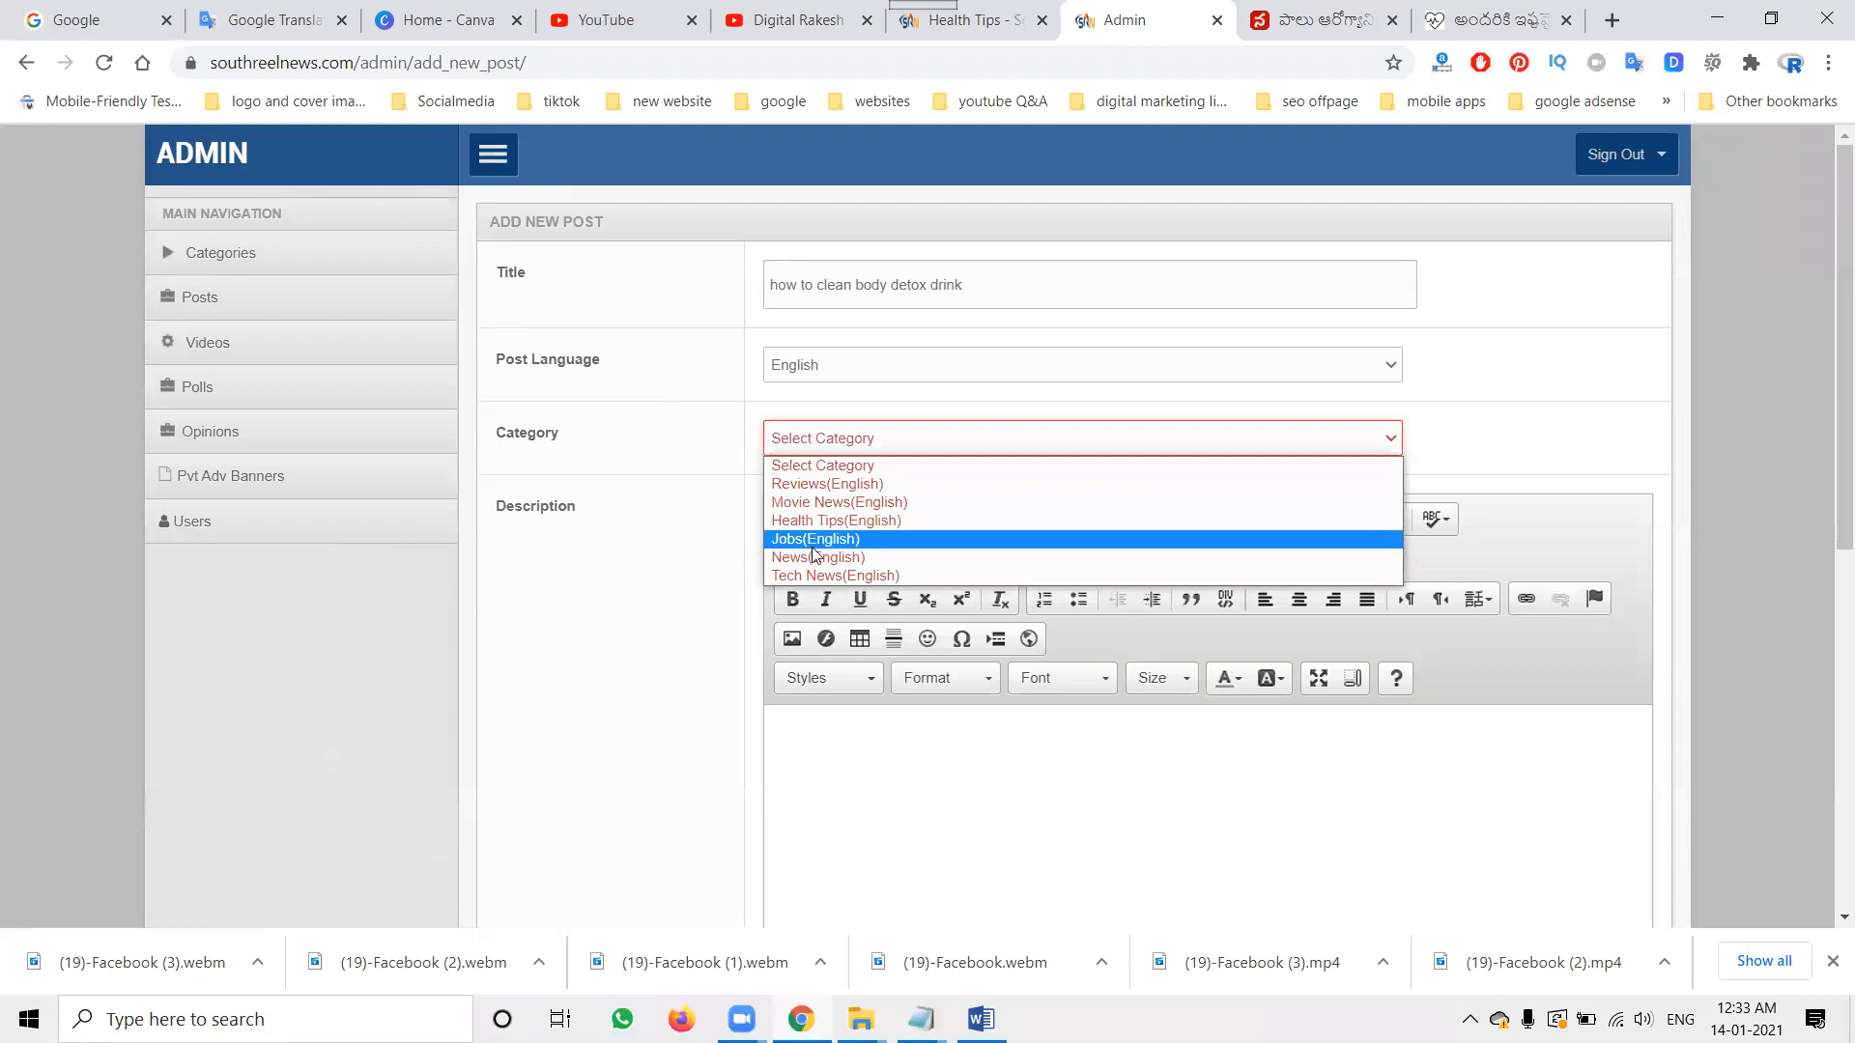
pyautogui.click(816, 522)
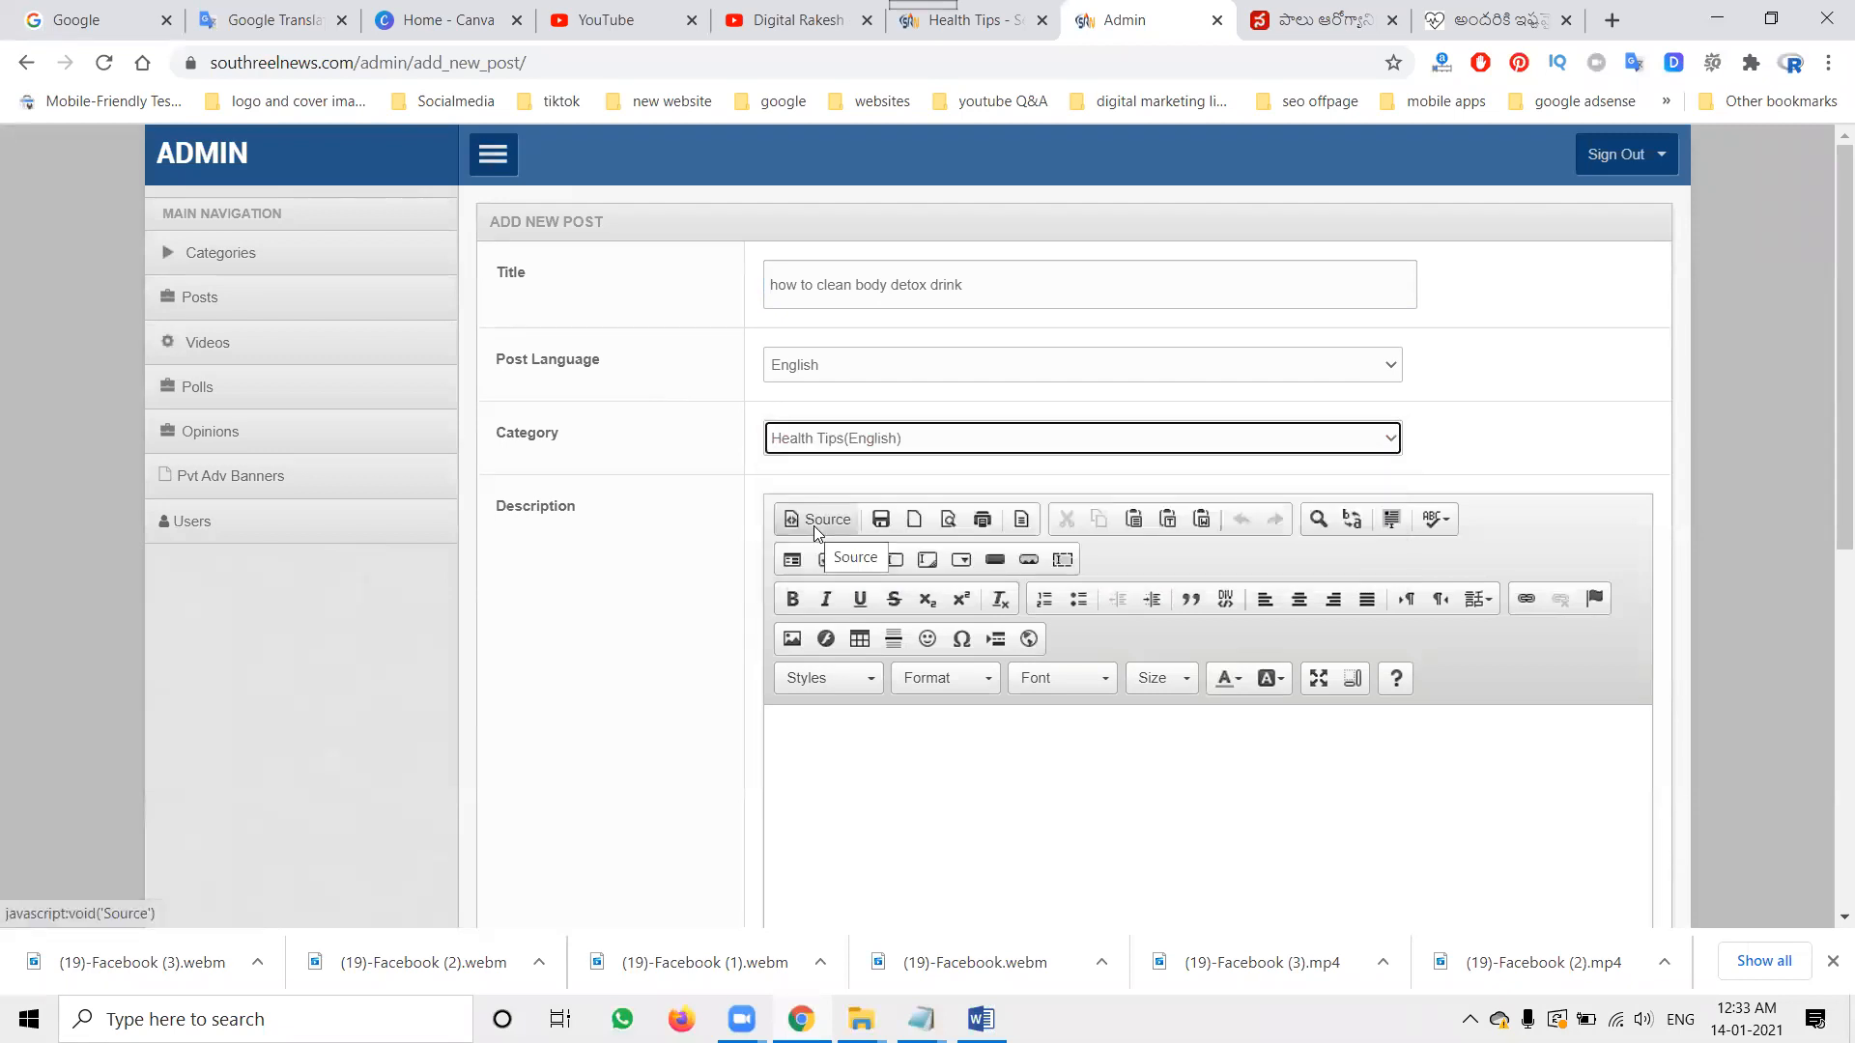
# - Copy the Word text from "Detox Drinks To Cleanse Your Body" to the end into the post description and join its first two lines with a hyphen
pyautogui.scroll(-4, 642, 526)
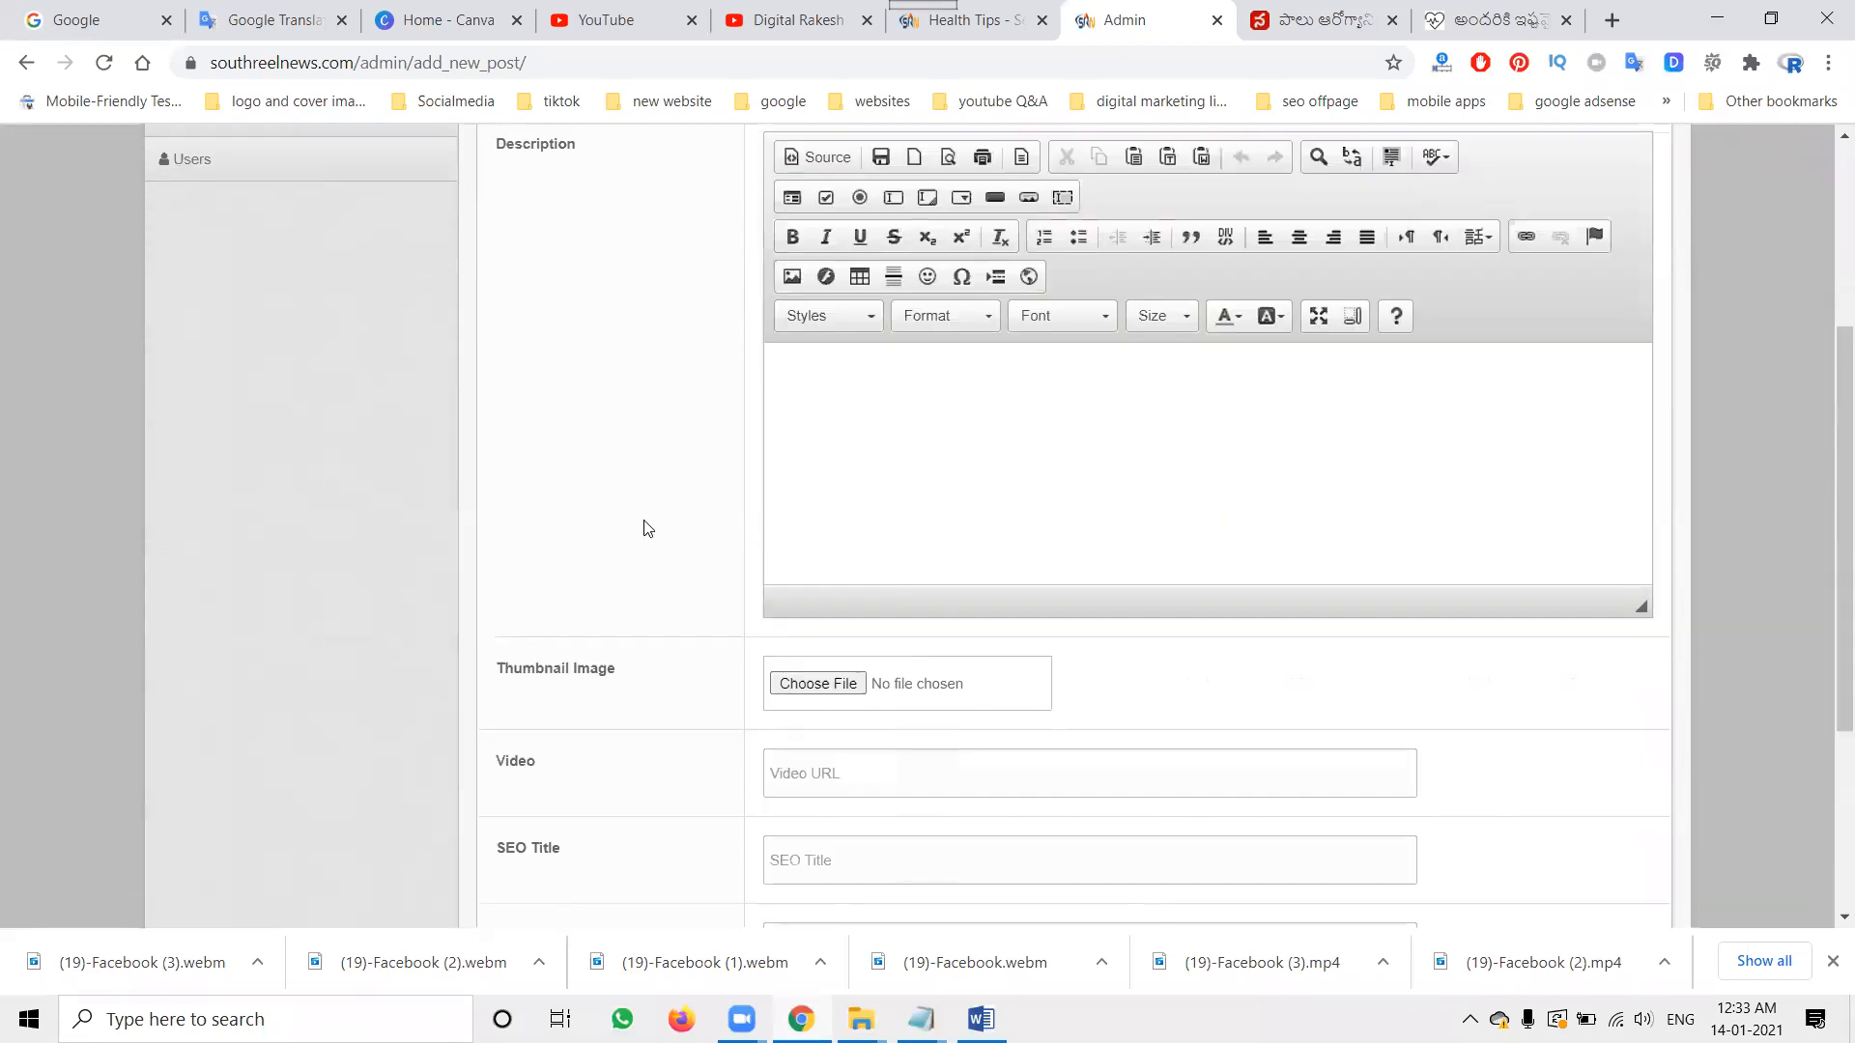
pyautogui.click(981, 1019)
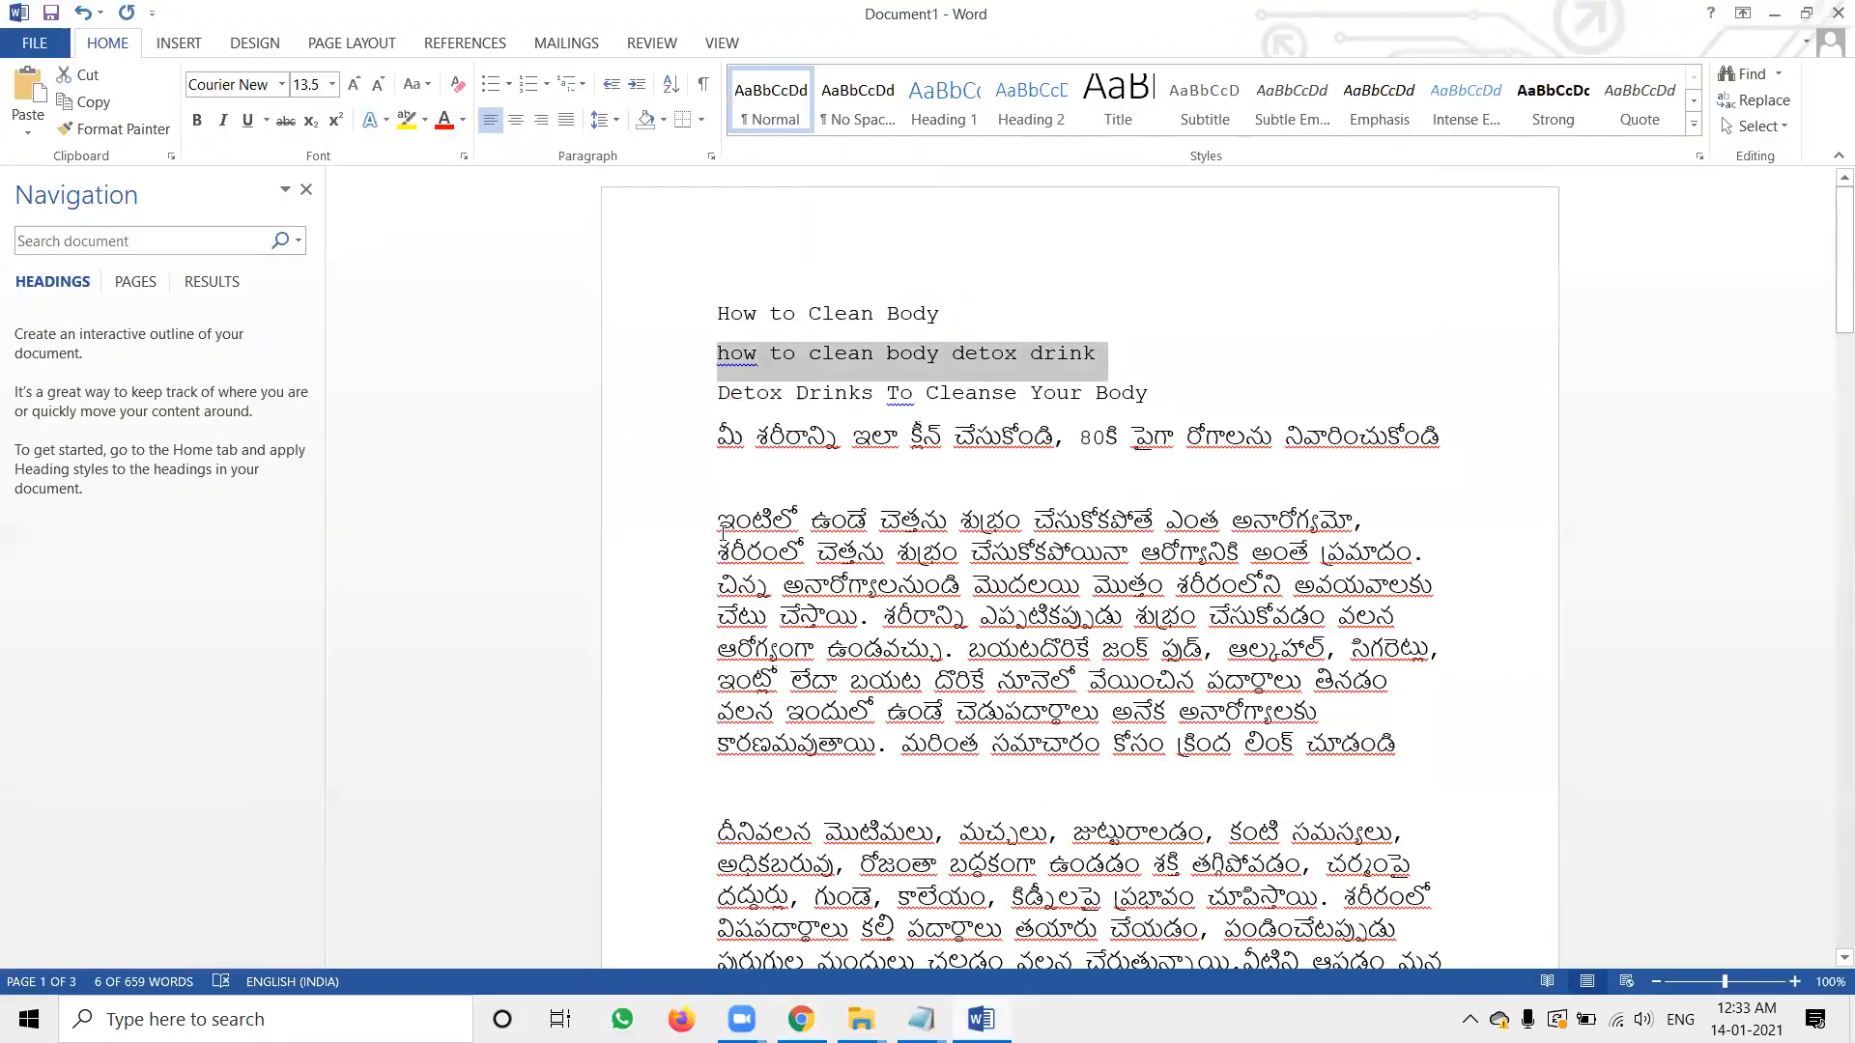
pyautogui.click(704, 495)
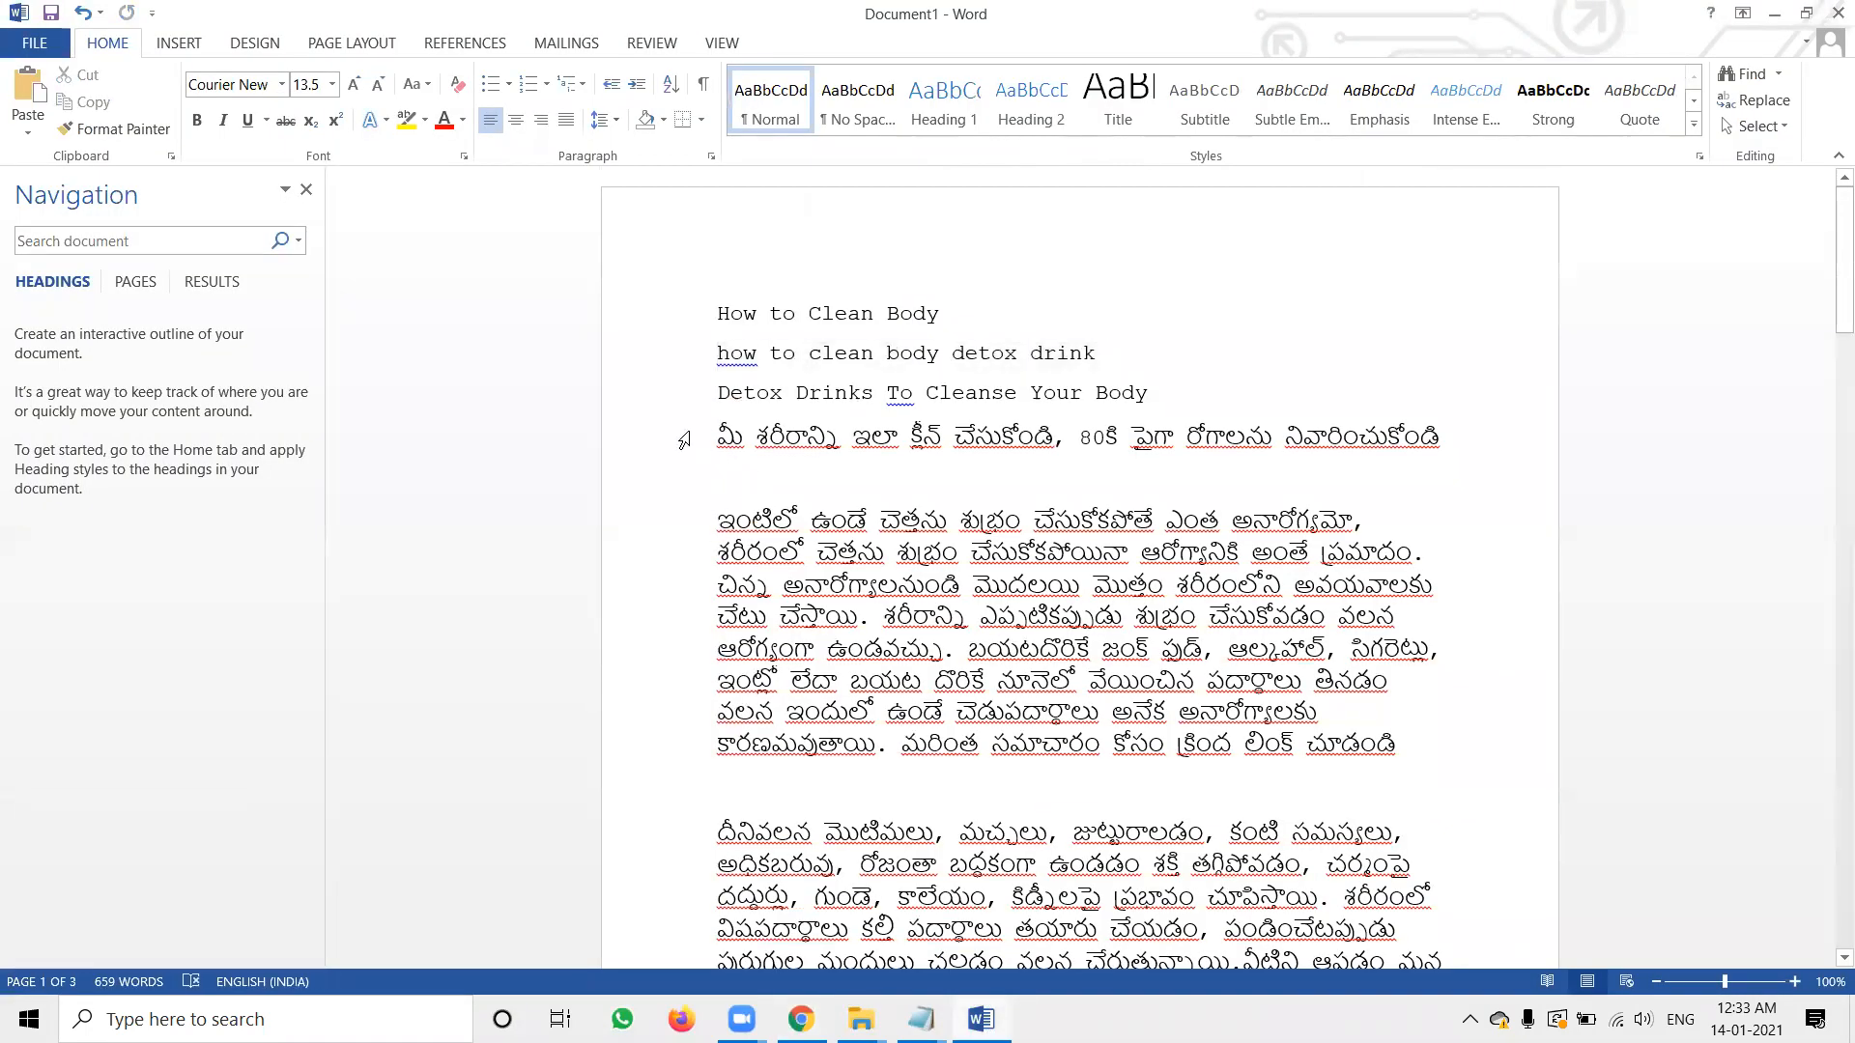
pyautogui.moveTo(667, 398)
pyautogui.mouseDown()
pyautogui.moveTo(665, 966)
pyautogui.moveTo(695, 956)
pyautogui.moveTo(825, 728)
pyautogui.mouseUp()
pyautogui.hotkey('alt', 'Tab')
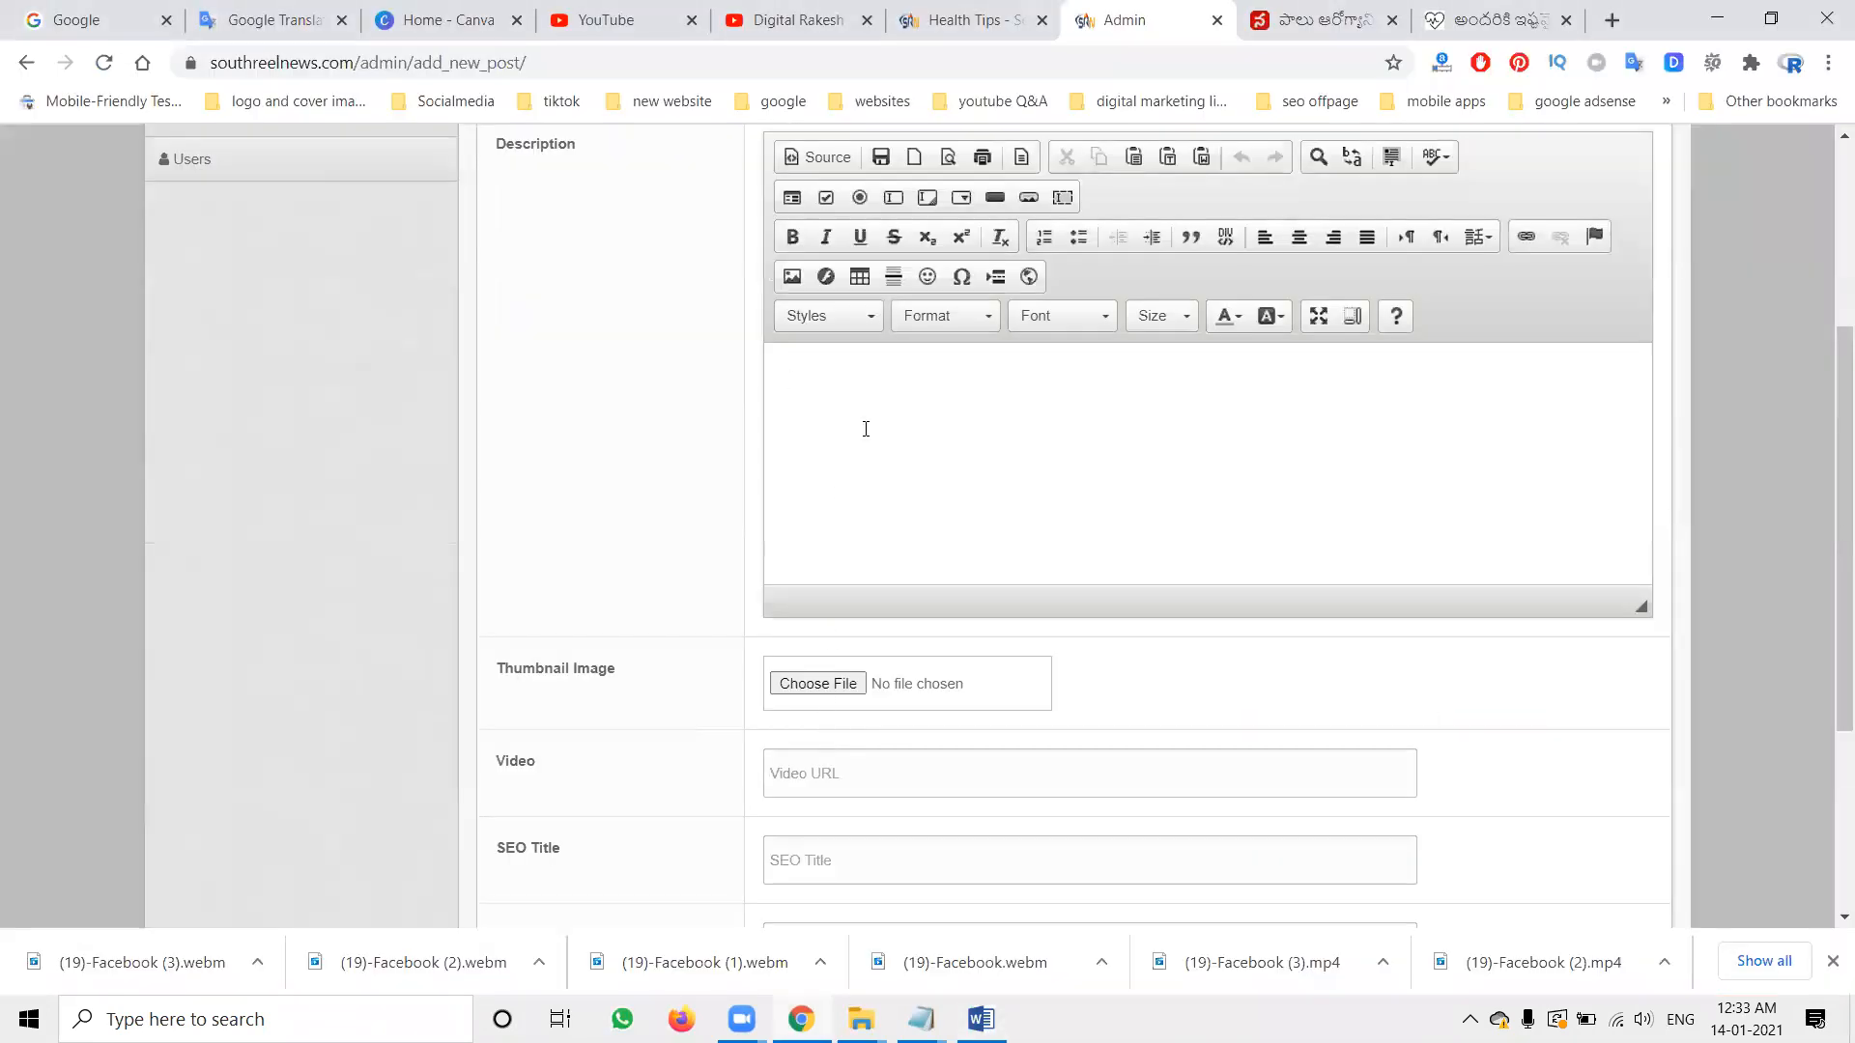
pyautogui.click(865, 429)
pyautogui.hotkey('ctrl', 'v')
pyautogui.scroll(10, 867, 432)
pyautogui.scroll(5, 870, 435)
pyautogui.click(1107, 373)
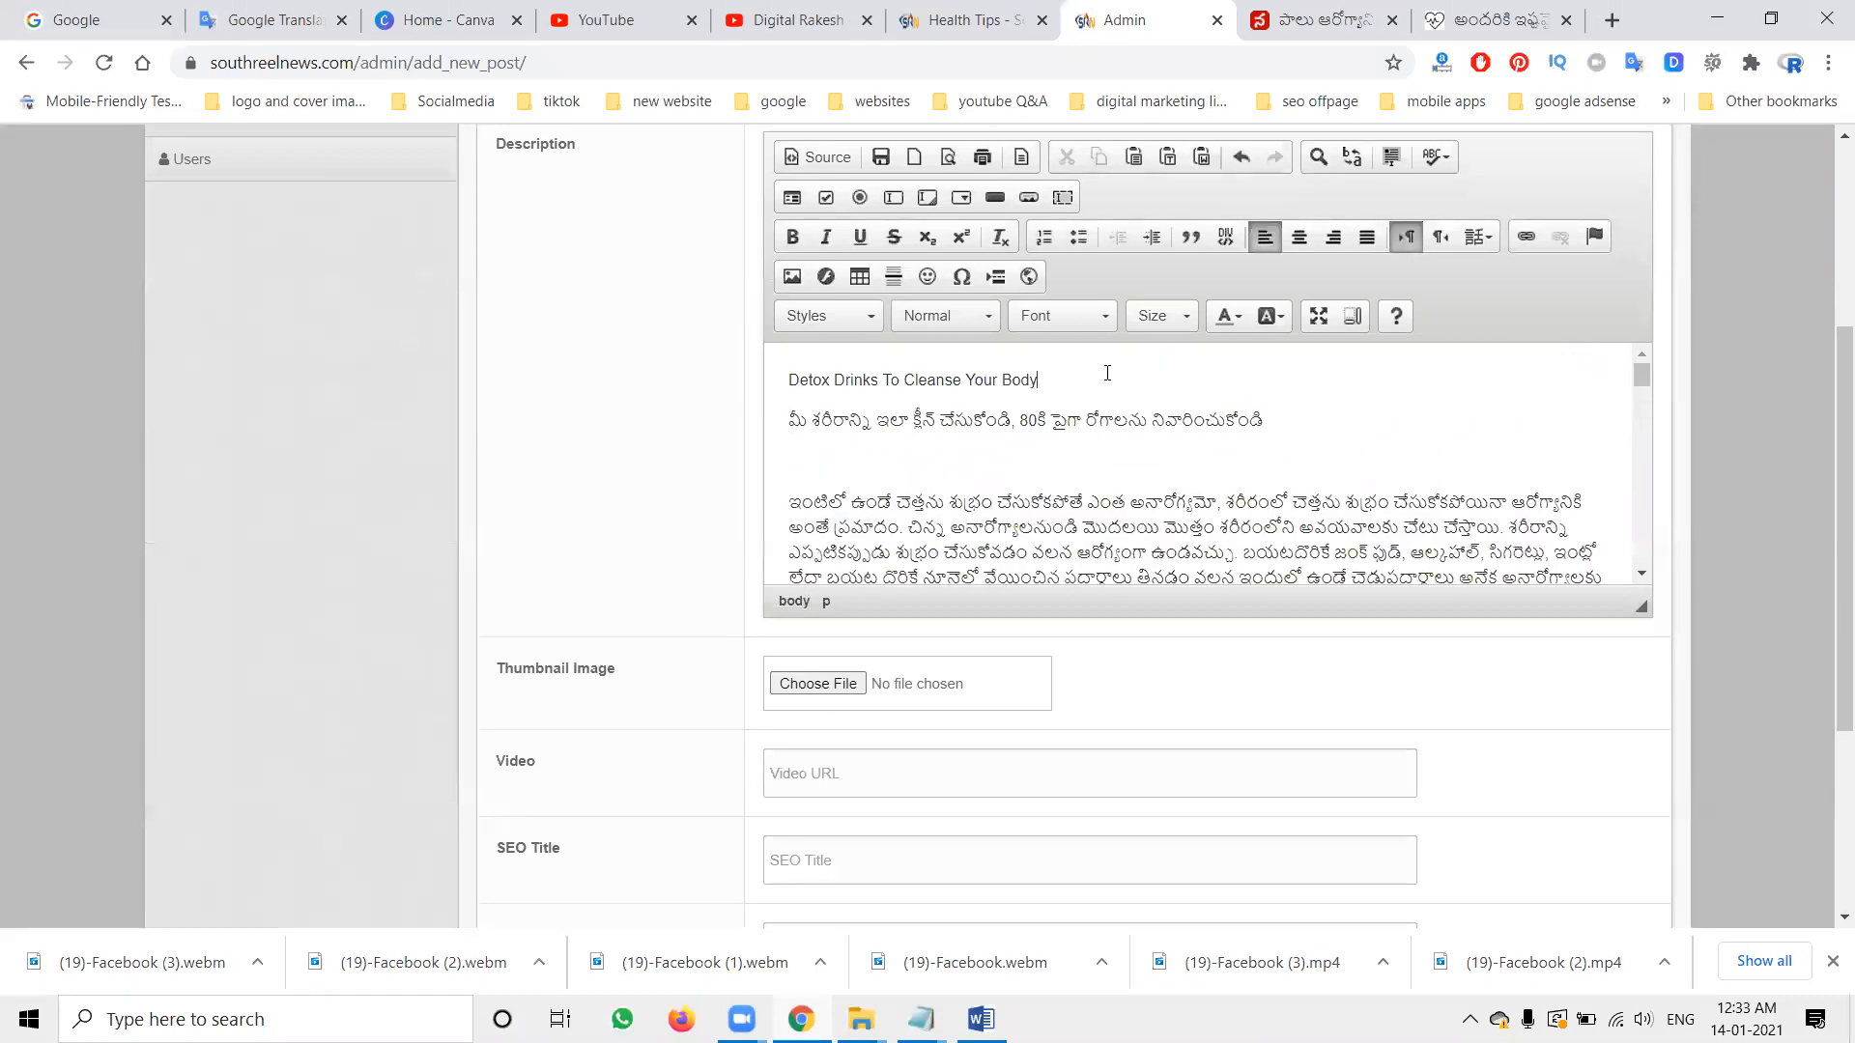
pyautogui.press('Delete')
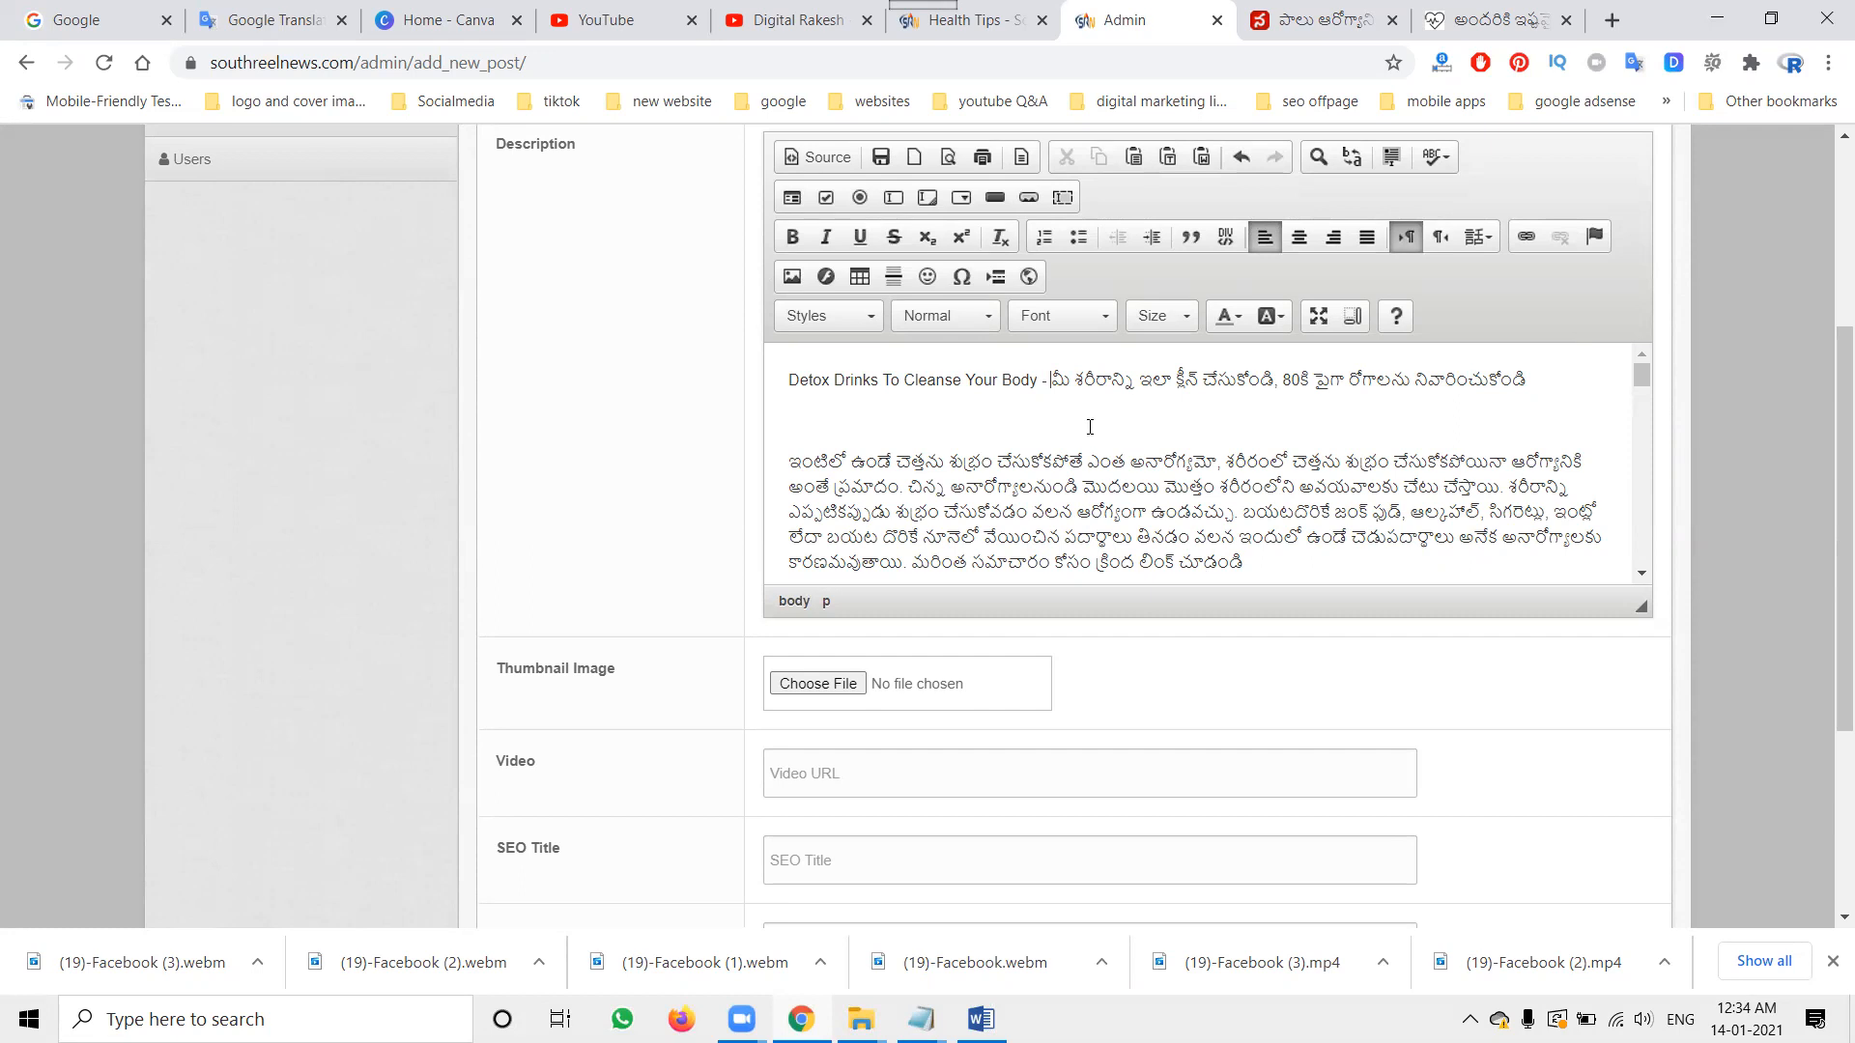
# - Copy the line "How to Clean Body" from the start of the Word document into the new post's SEO title
pyautogui.scroll(3, 528, 453)
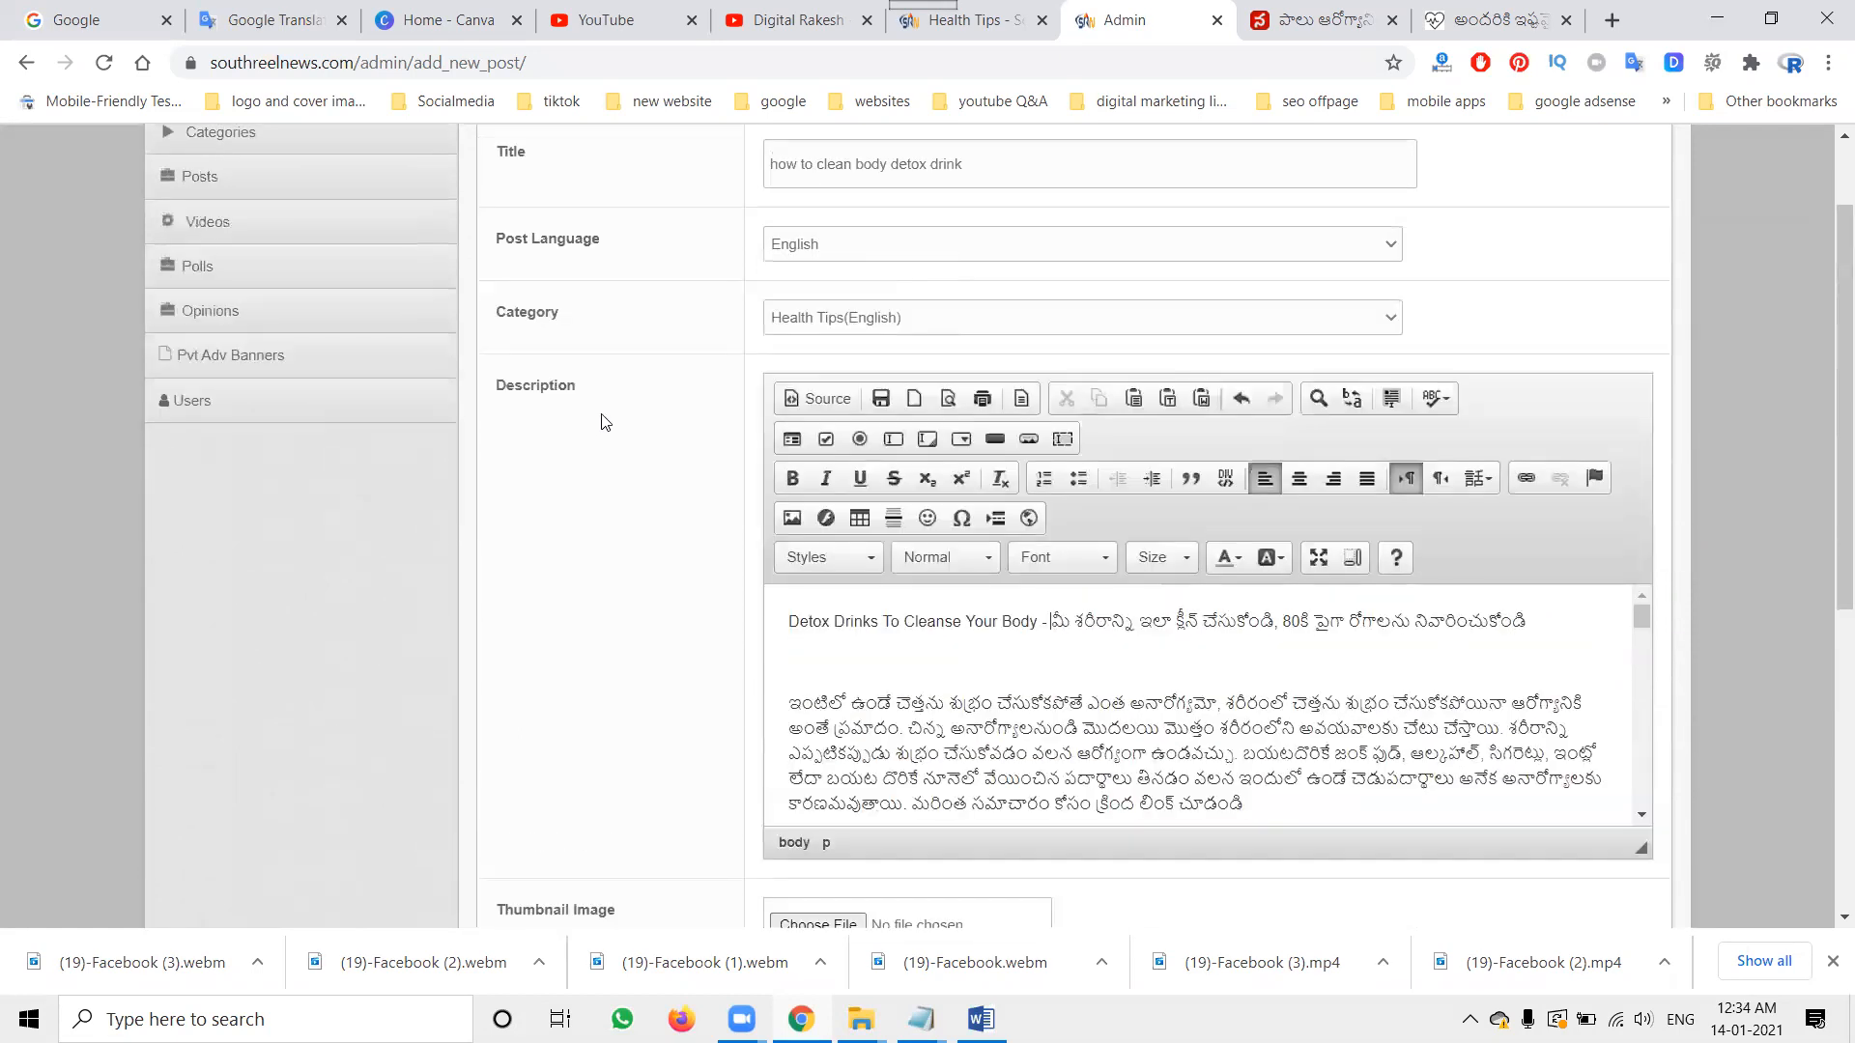
pyautogui.tripleClick(828, 166)
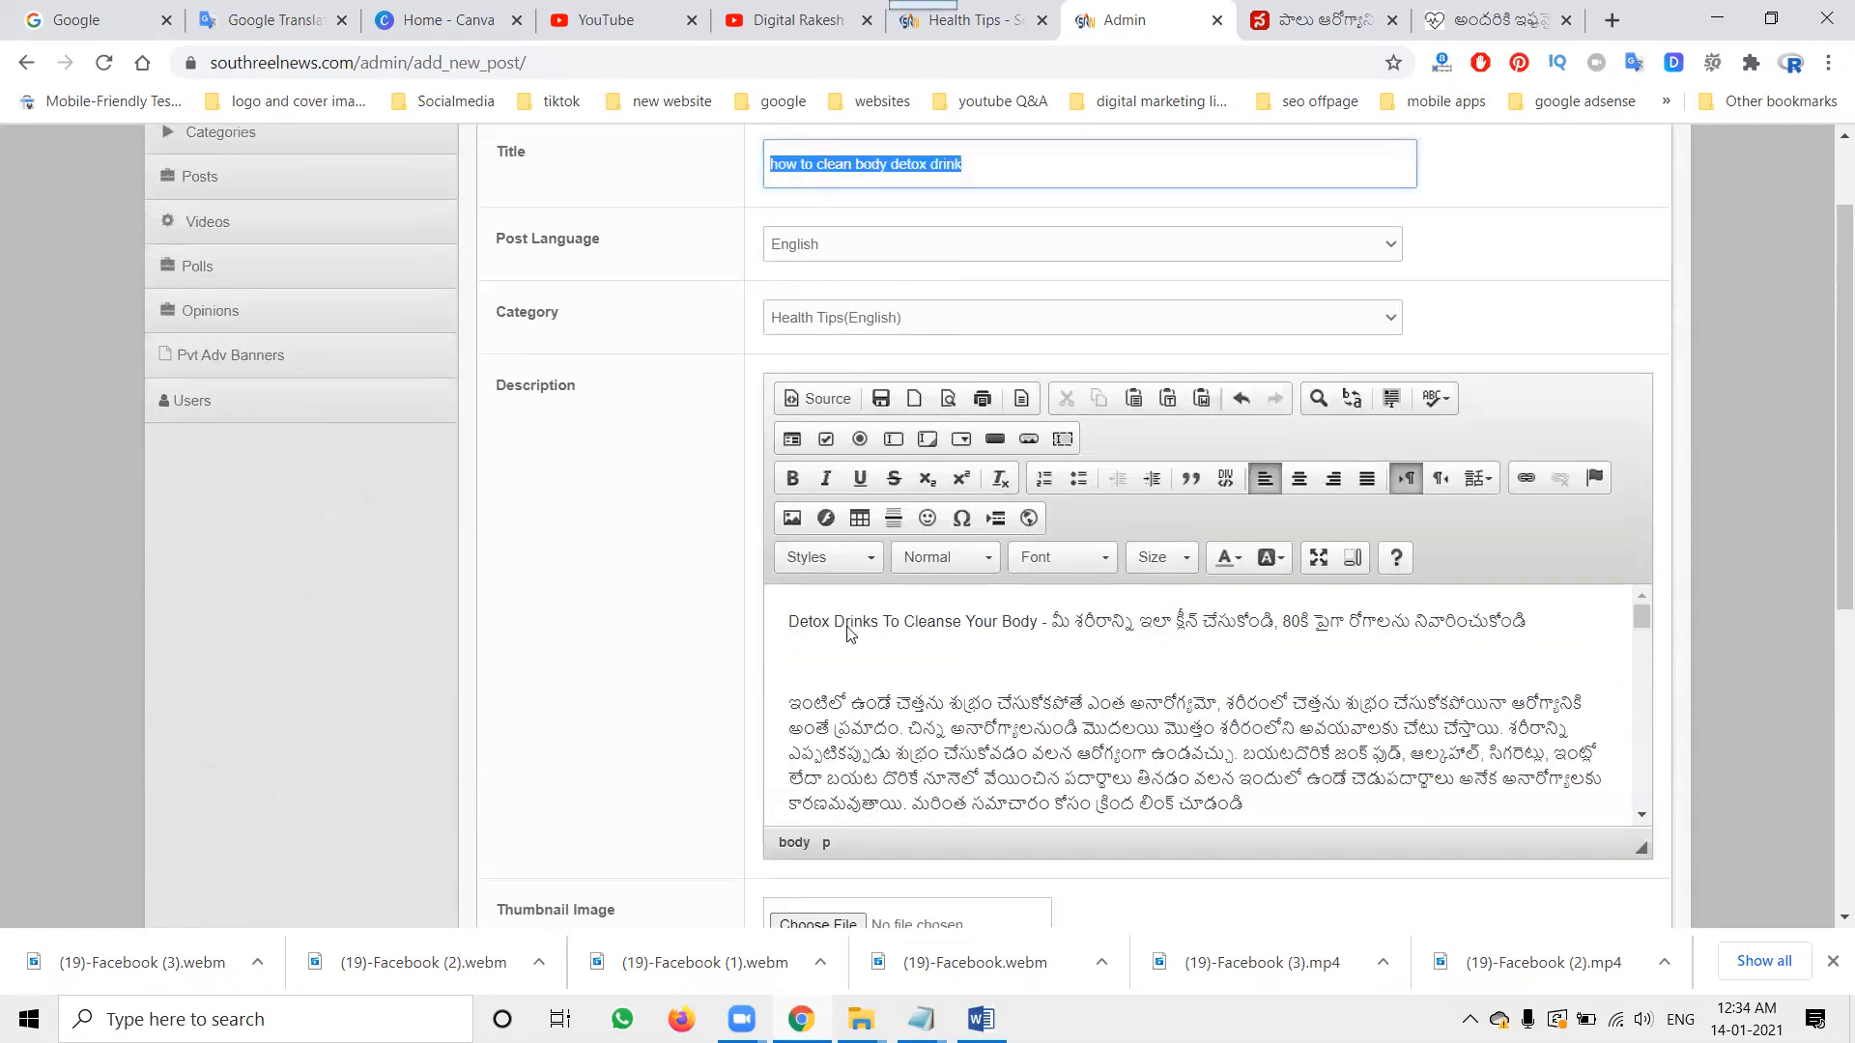
pyautogui.hotkey('alt', 'Tab')
pyautogui.scroll(15, 739, 268)
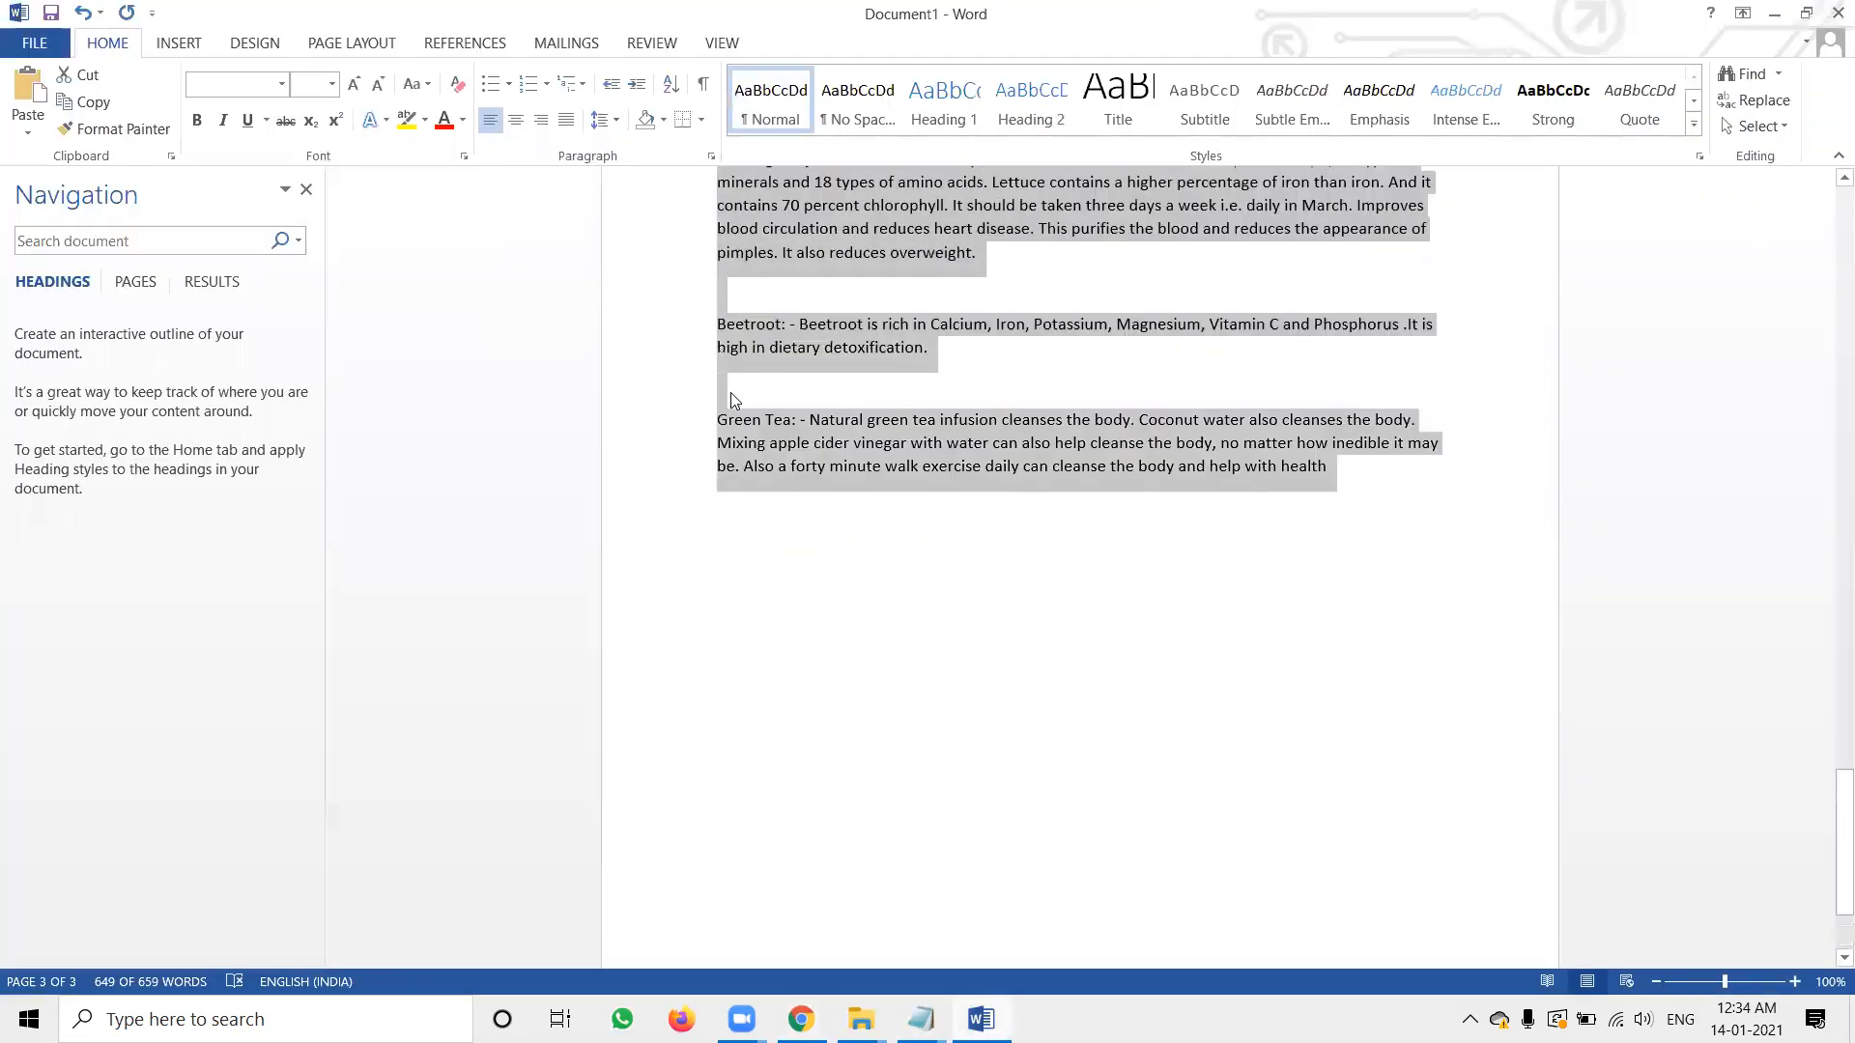
pyautogui.scroll(6, 732, 400)
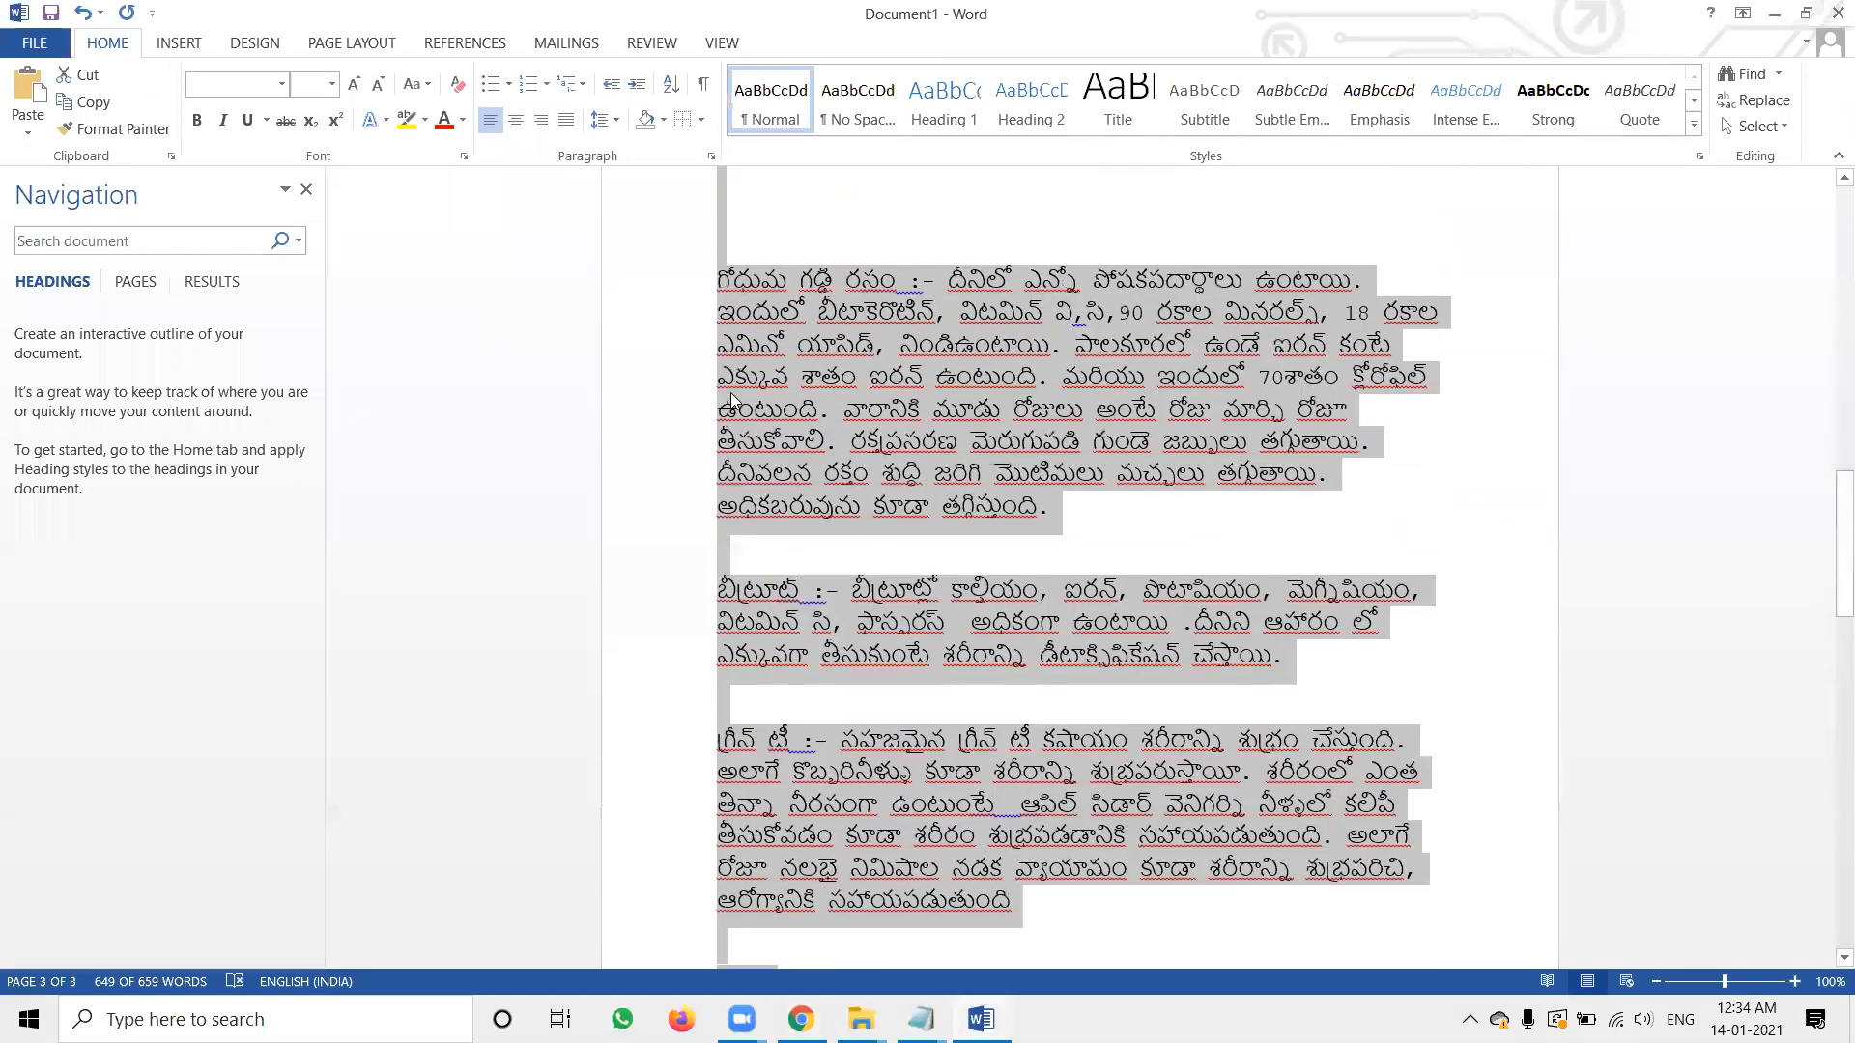
pyautogui.scroll(3, 651, 558)
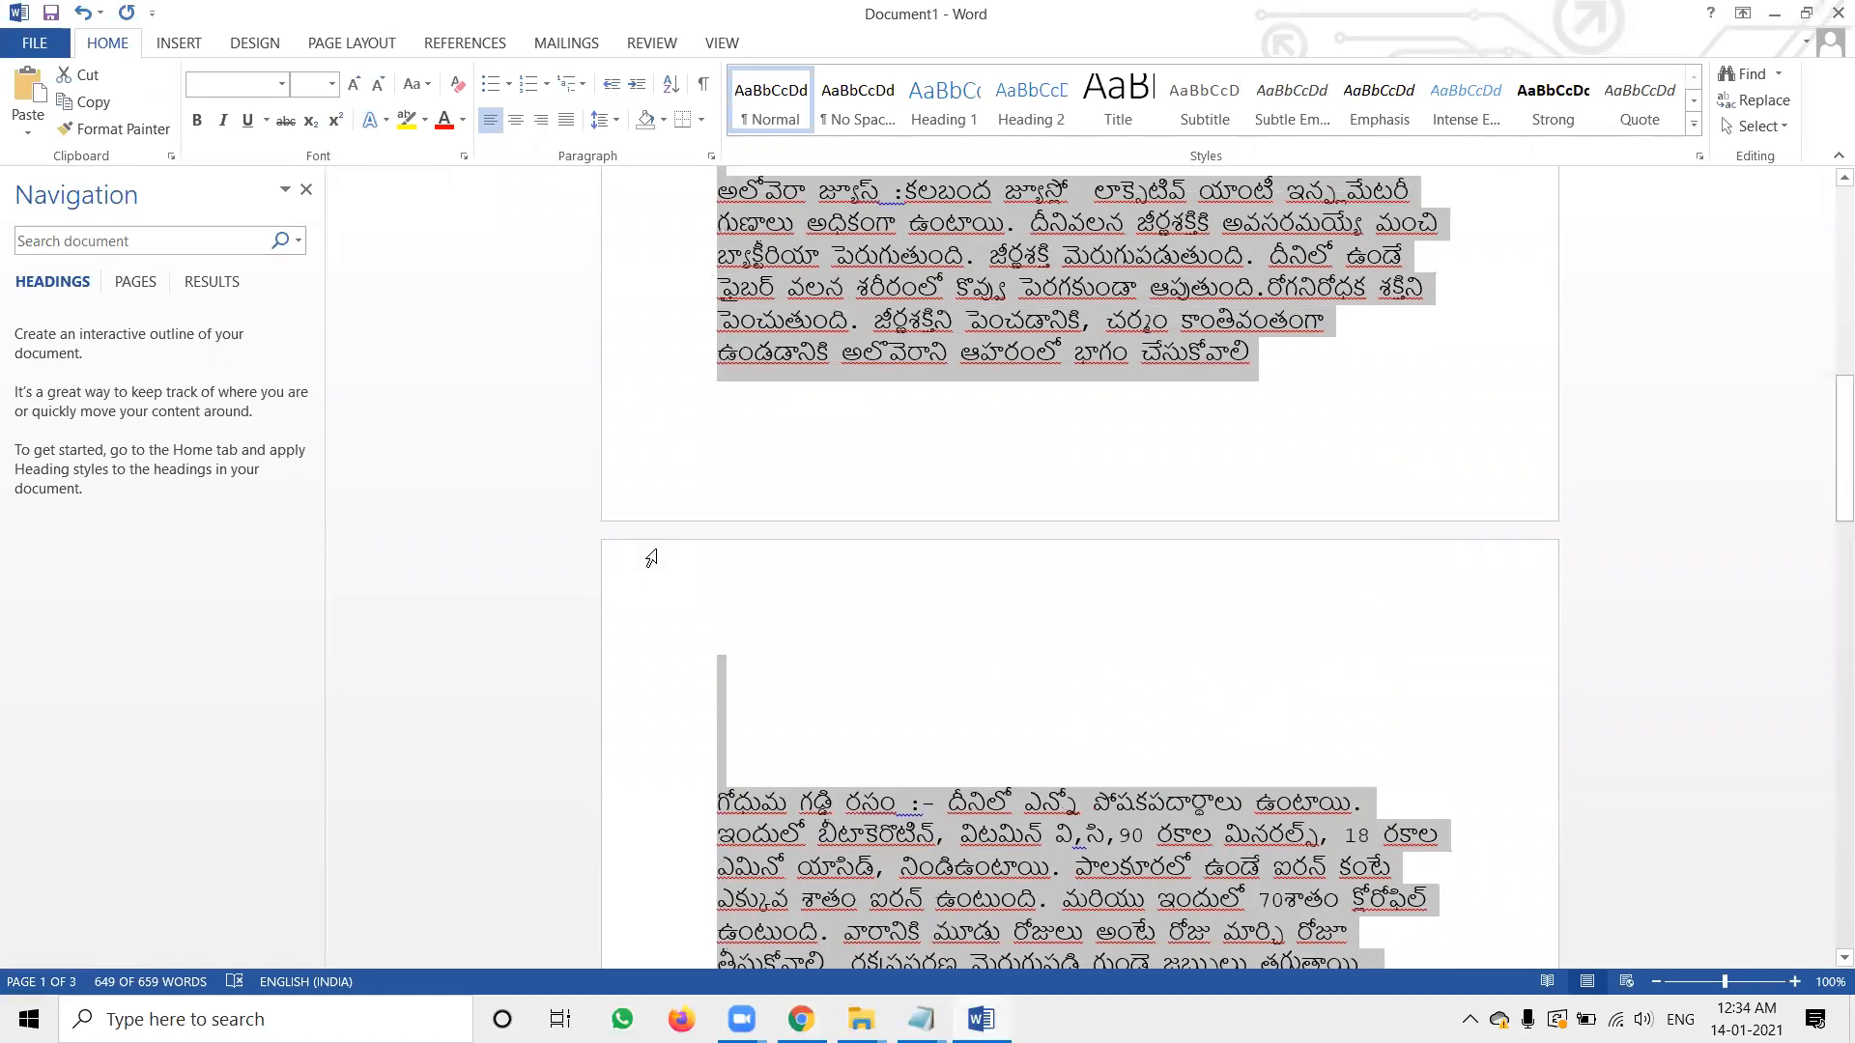
pyautogui.scroll(6, 651, 558)
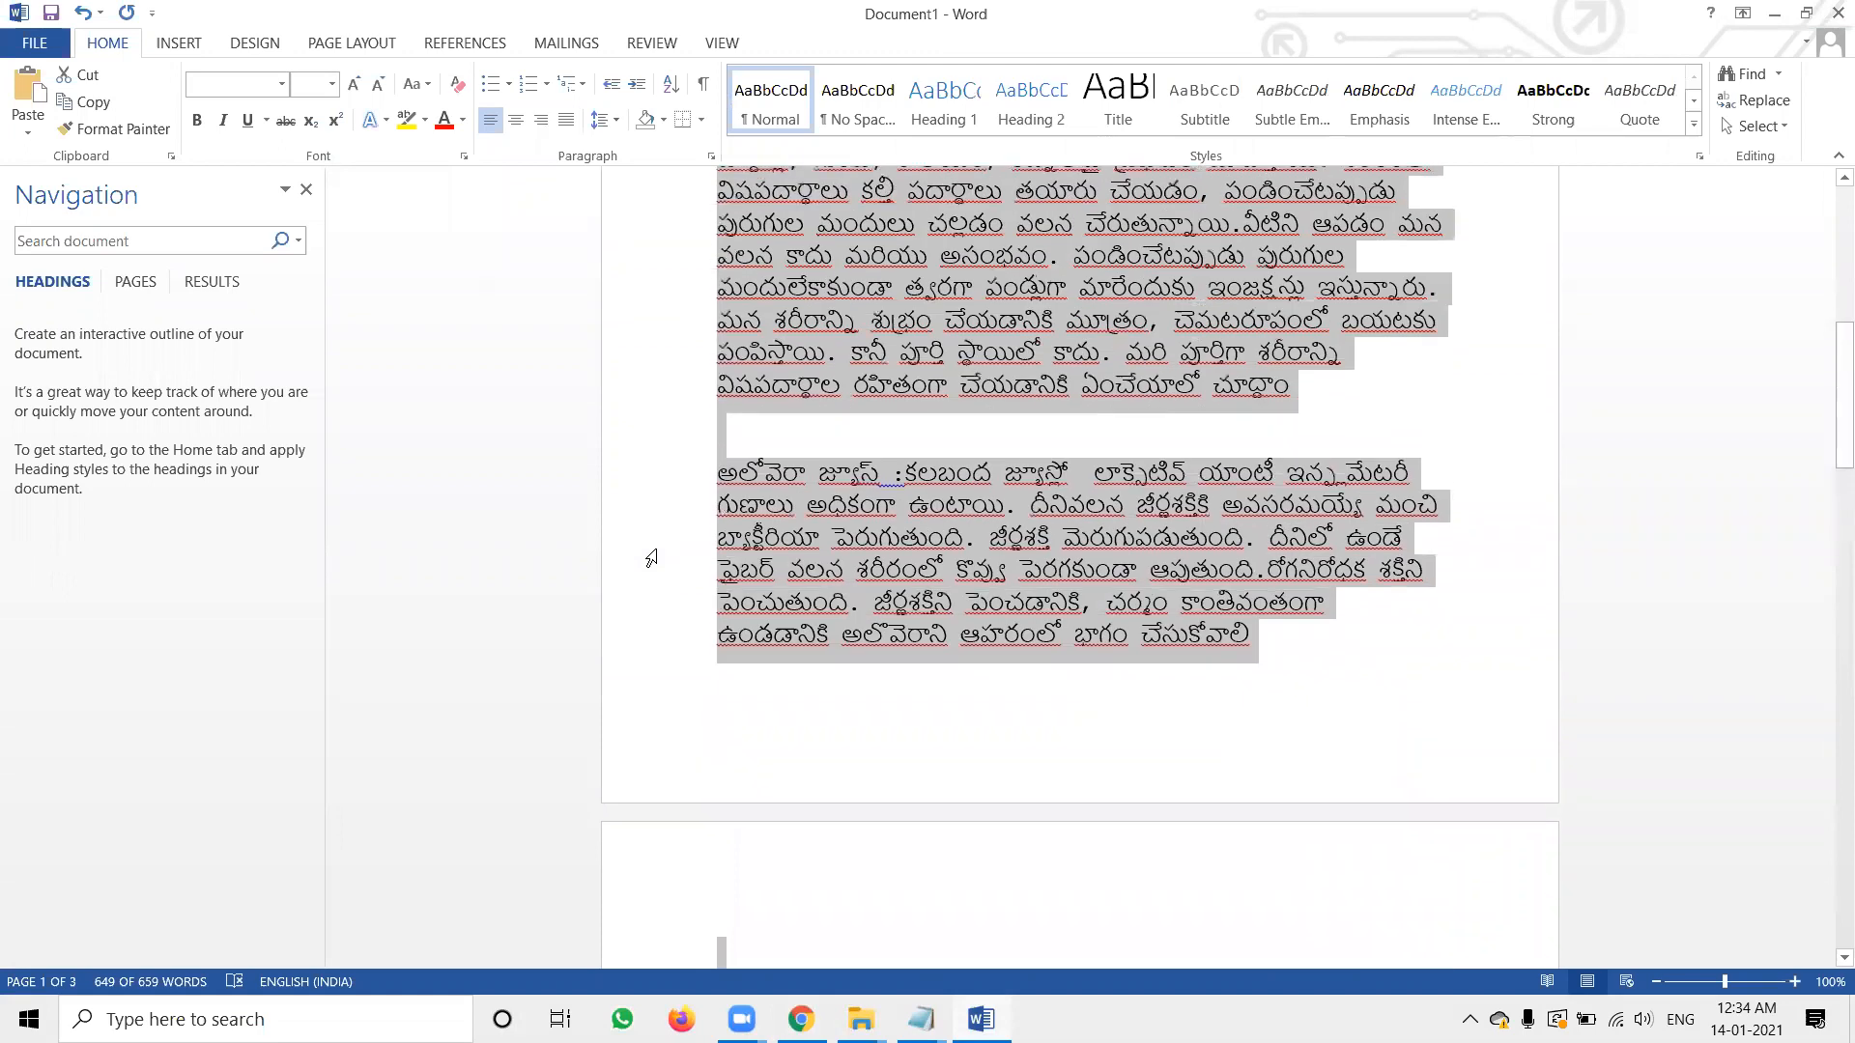
pyautogui.scroll(5, 651, 558)
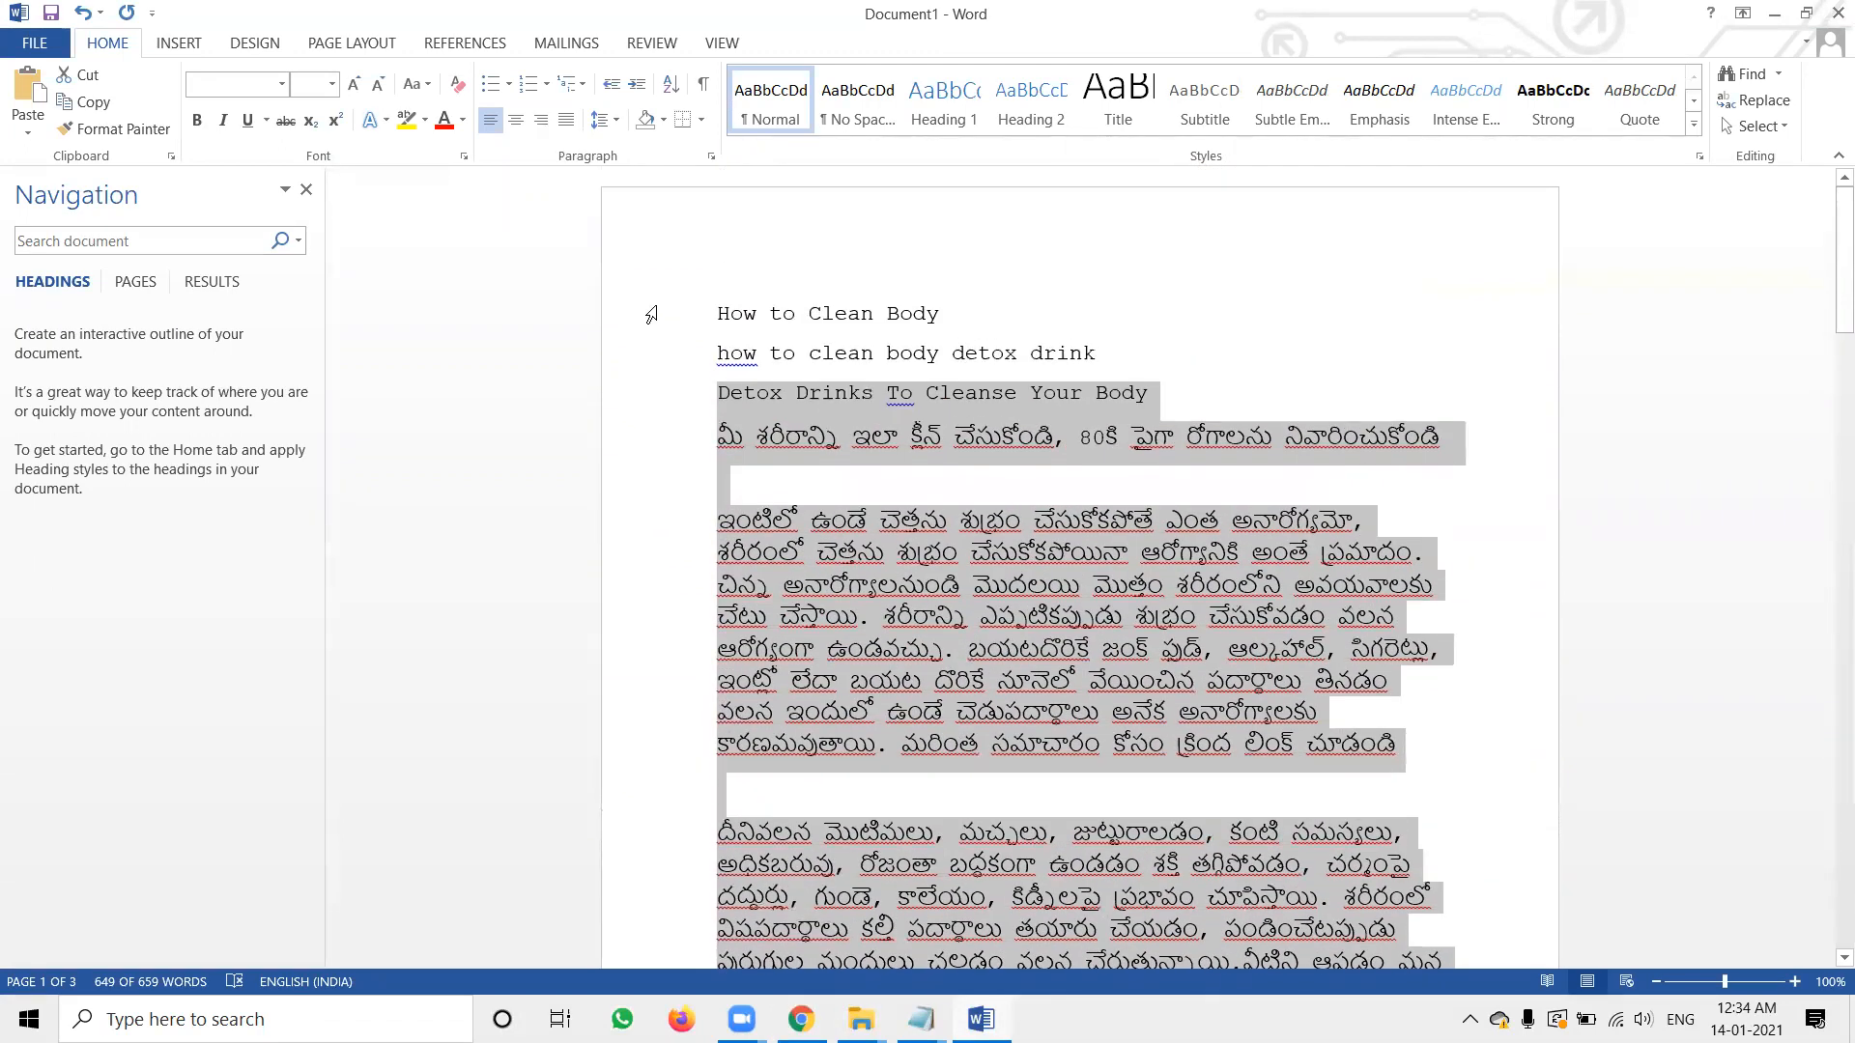
pyautogui.click(690, 328)
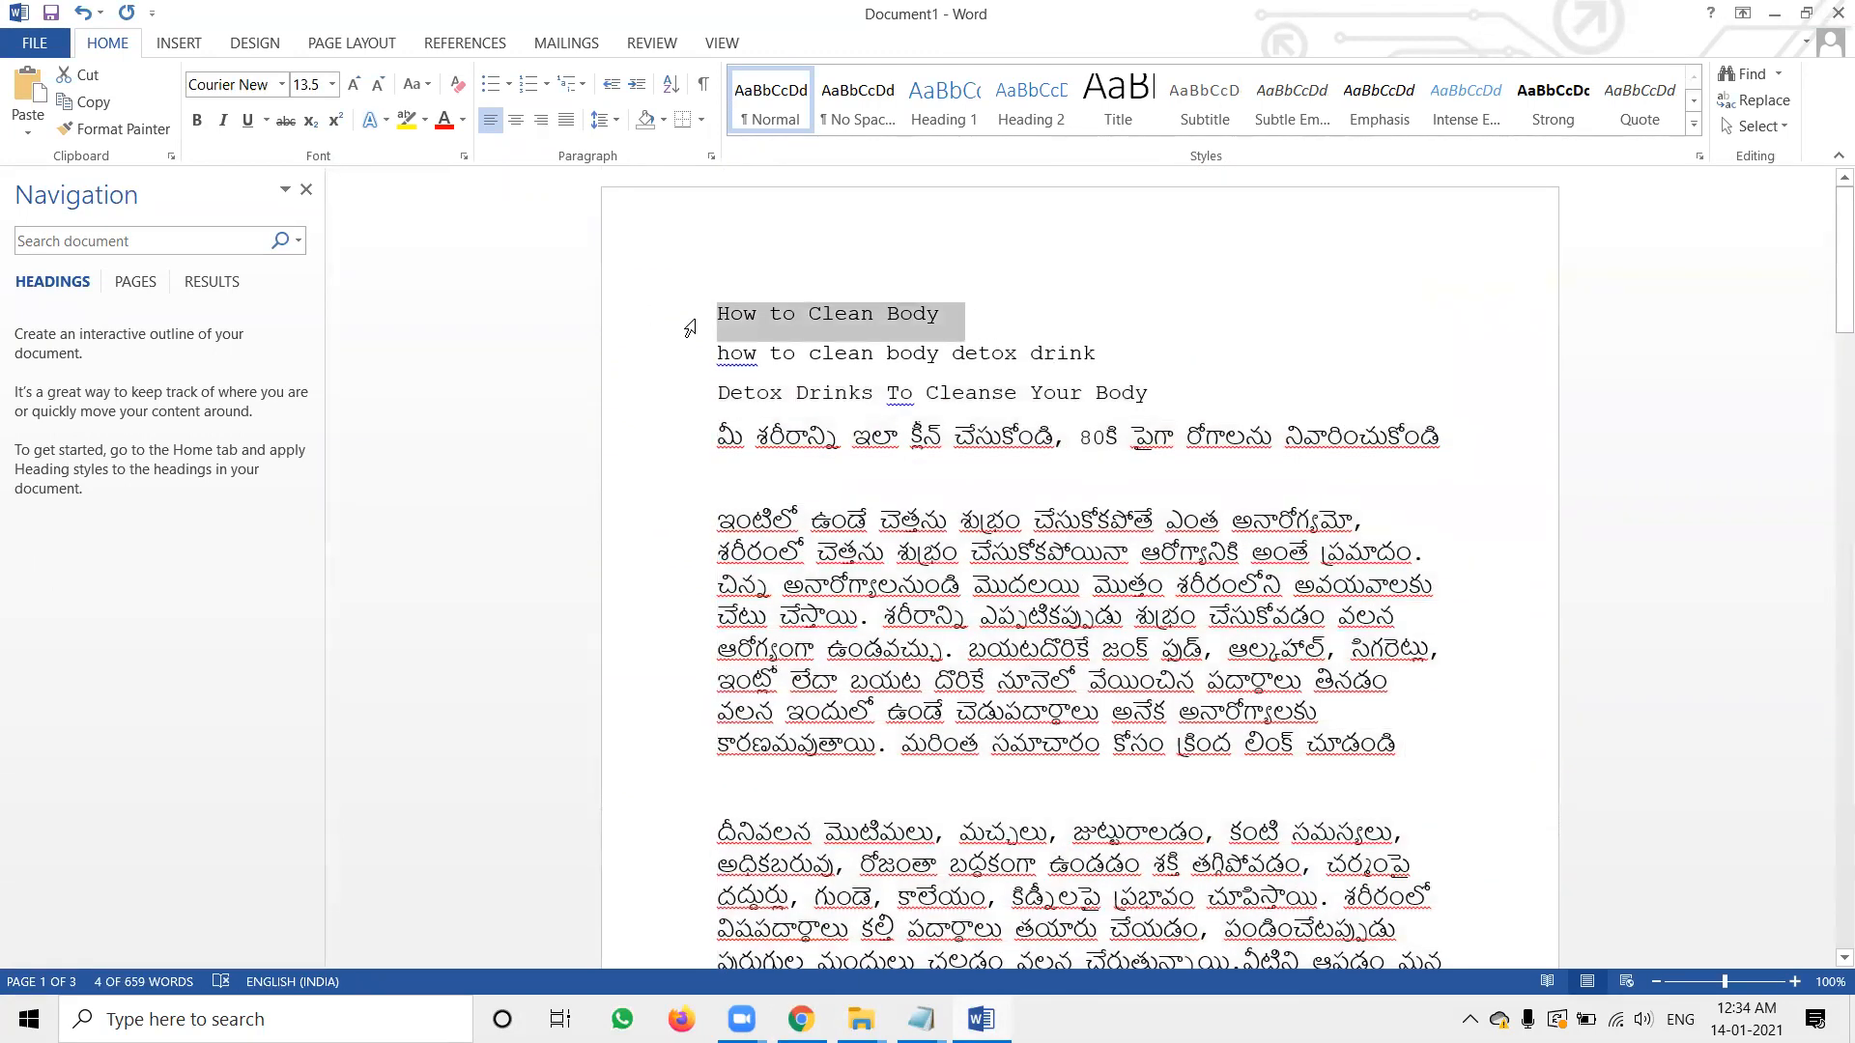
pyautogui.hotkey('alt', 'Tab')
pyautogui.scroll(1, 705, 338)
pyautogui.scroll(-3, 715, 377)
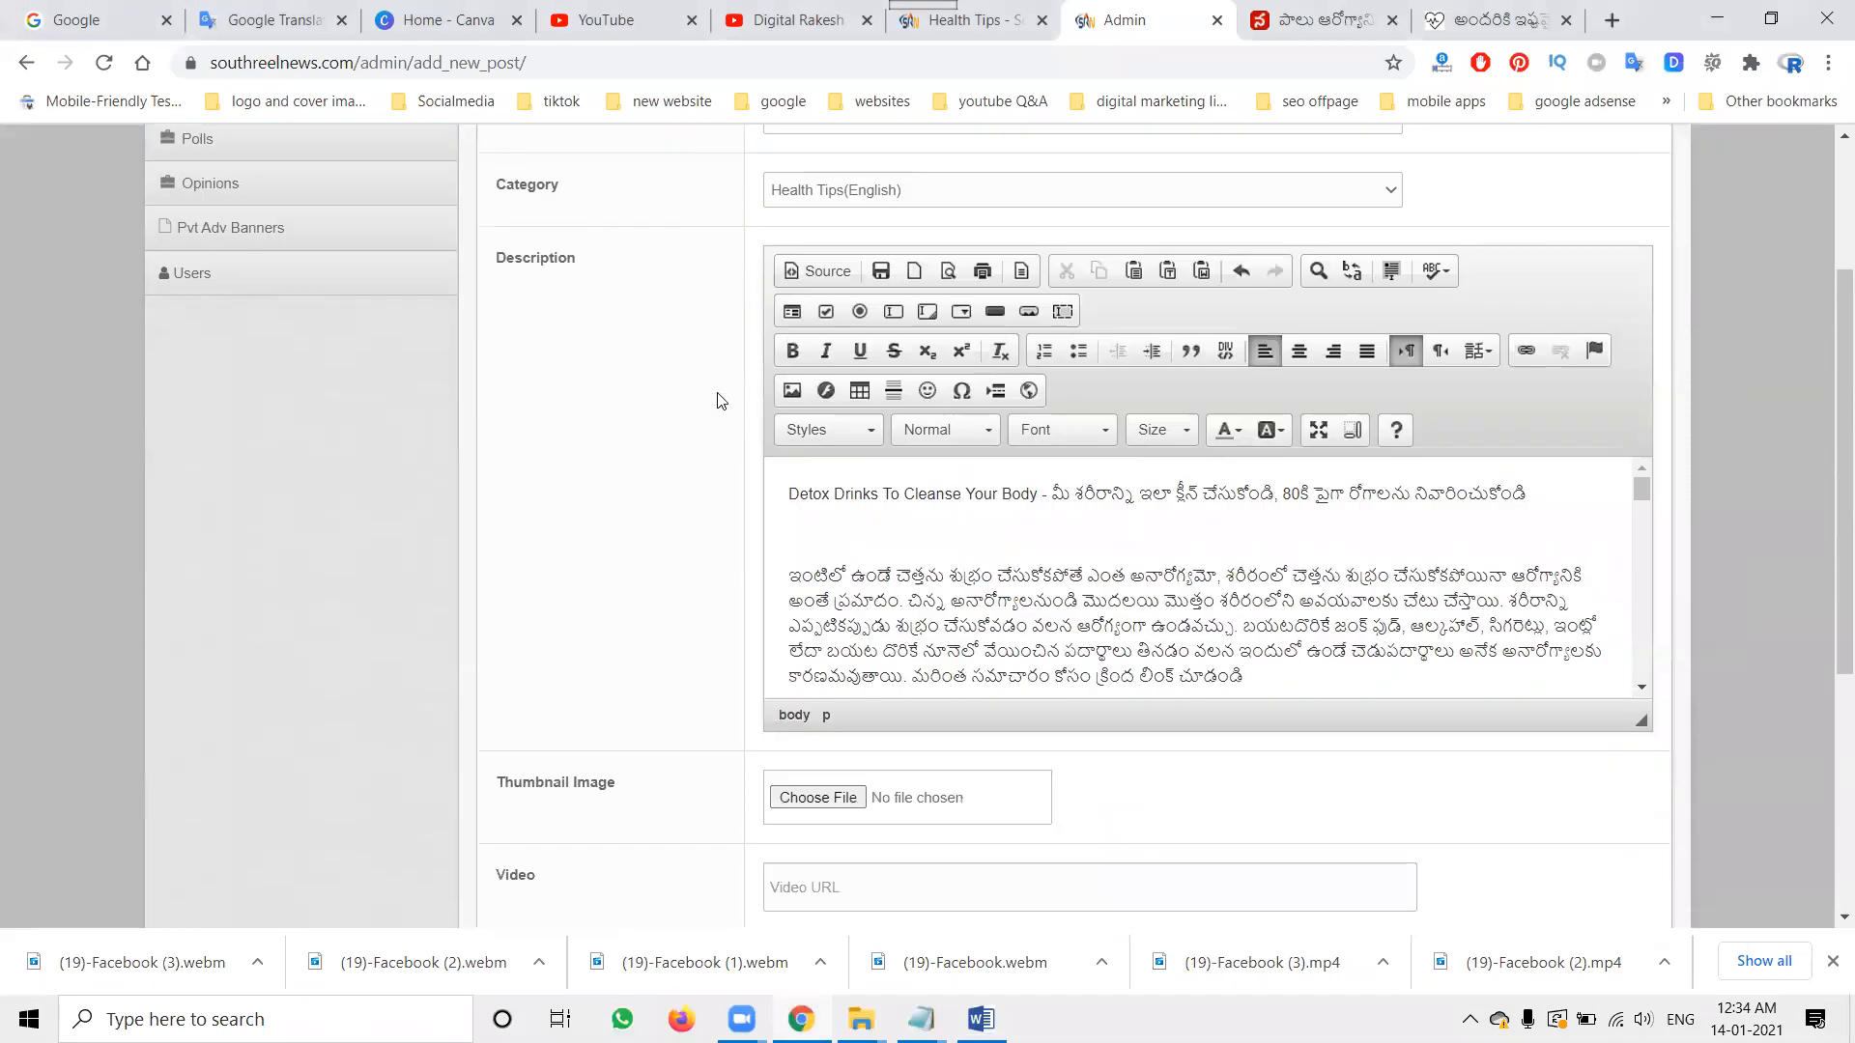
pyautogui.scroll(-4, 718, 400)
pyautogui.click(784, 611)
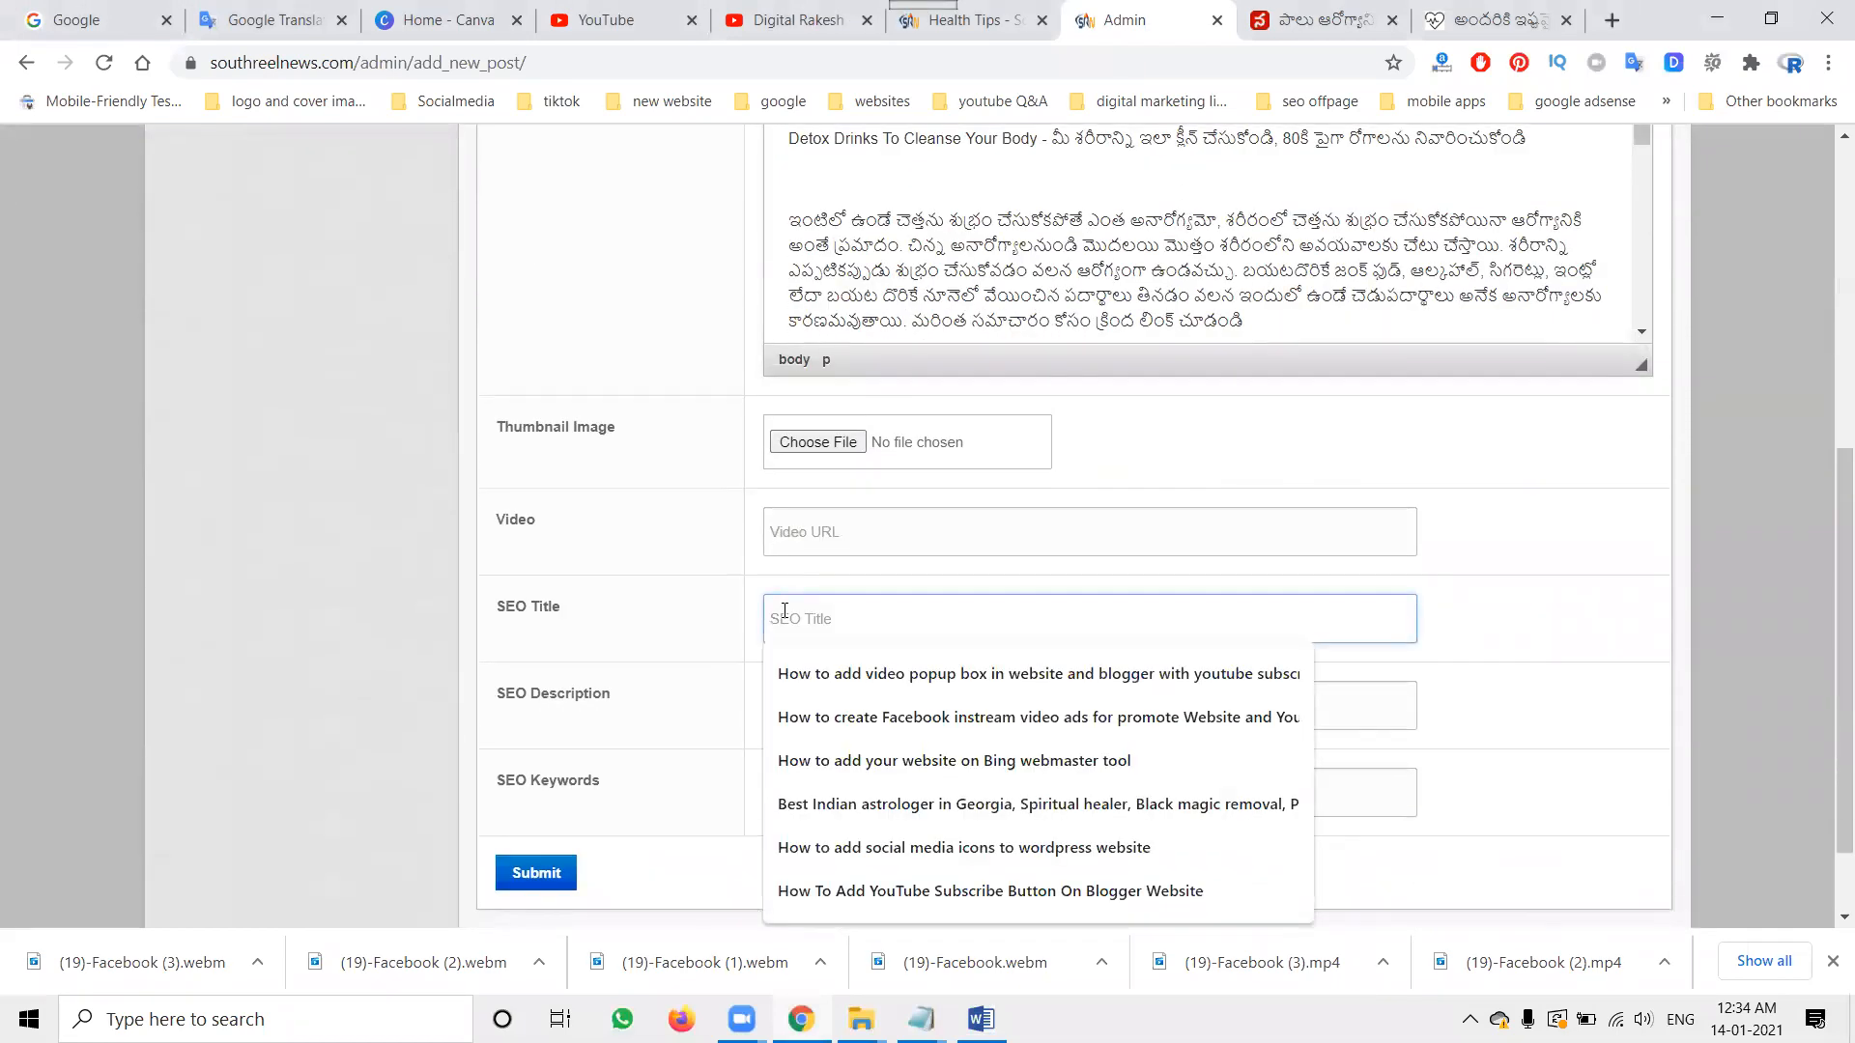
pyautogui.hotkey('ctrl', 'v')
# - Append a hyphen and the Telugu heading line from the Word document to the SEO title
pyautogui.hotkey('alt', 'Tab')
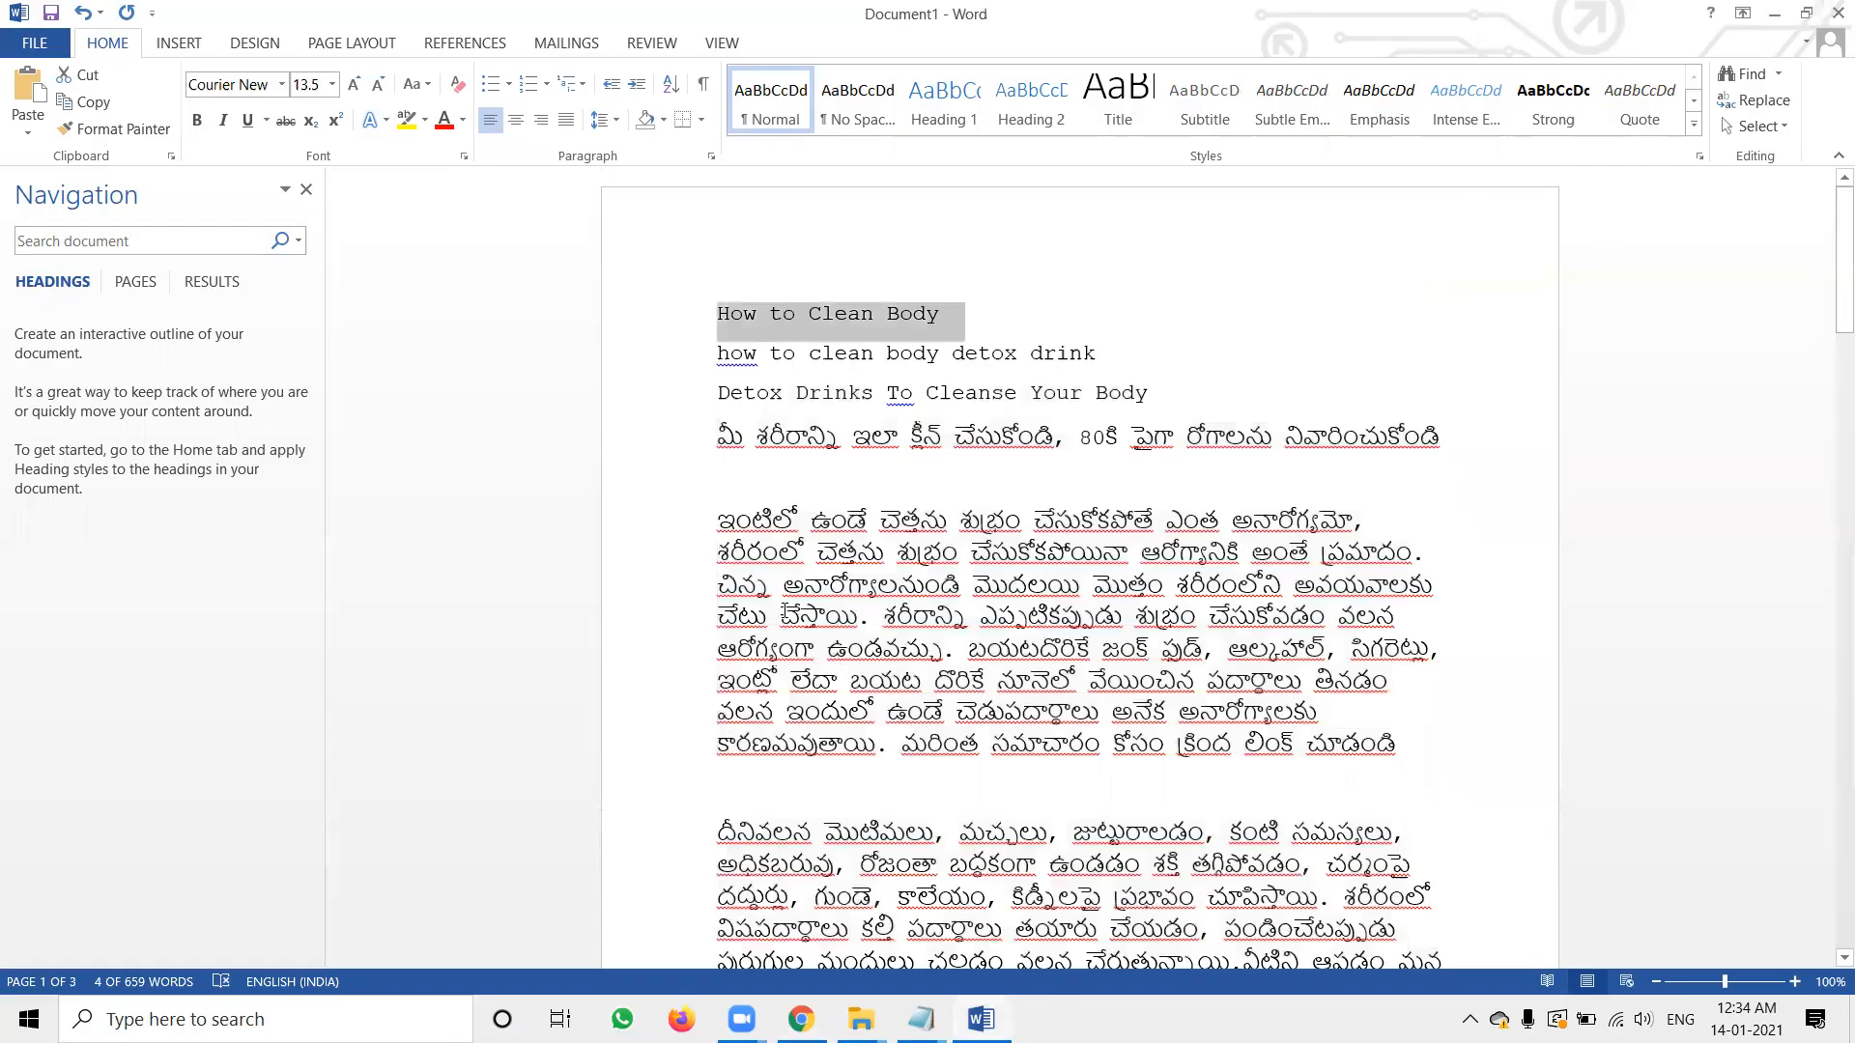
pyautogui.click(694, 449)
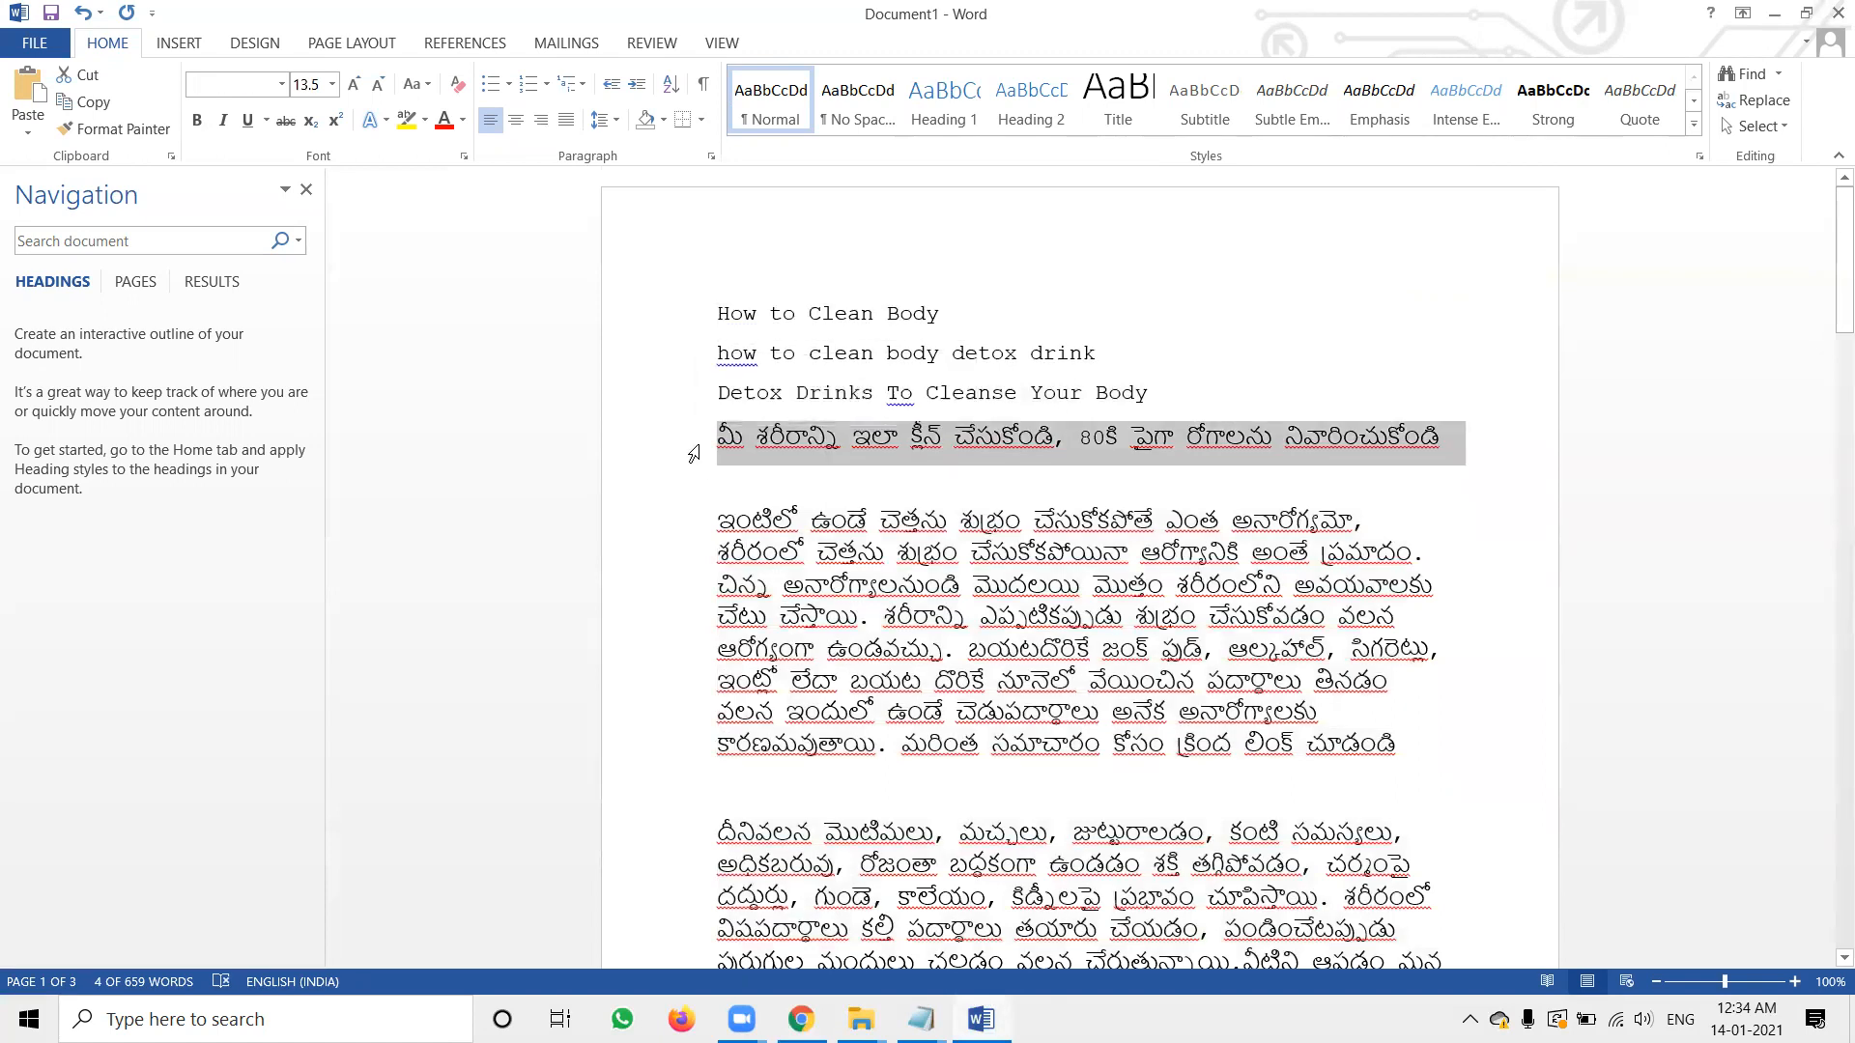
pyautogui.hotkey('alt', 'Tab')
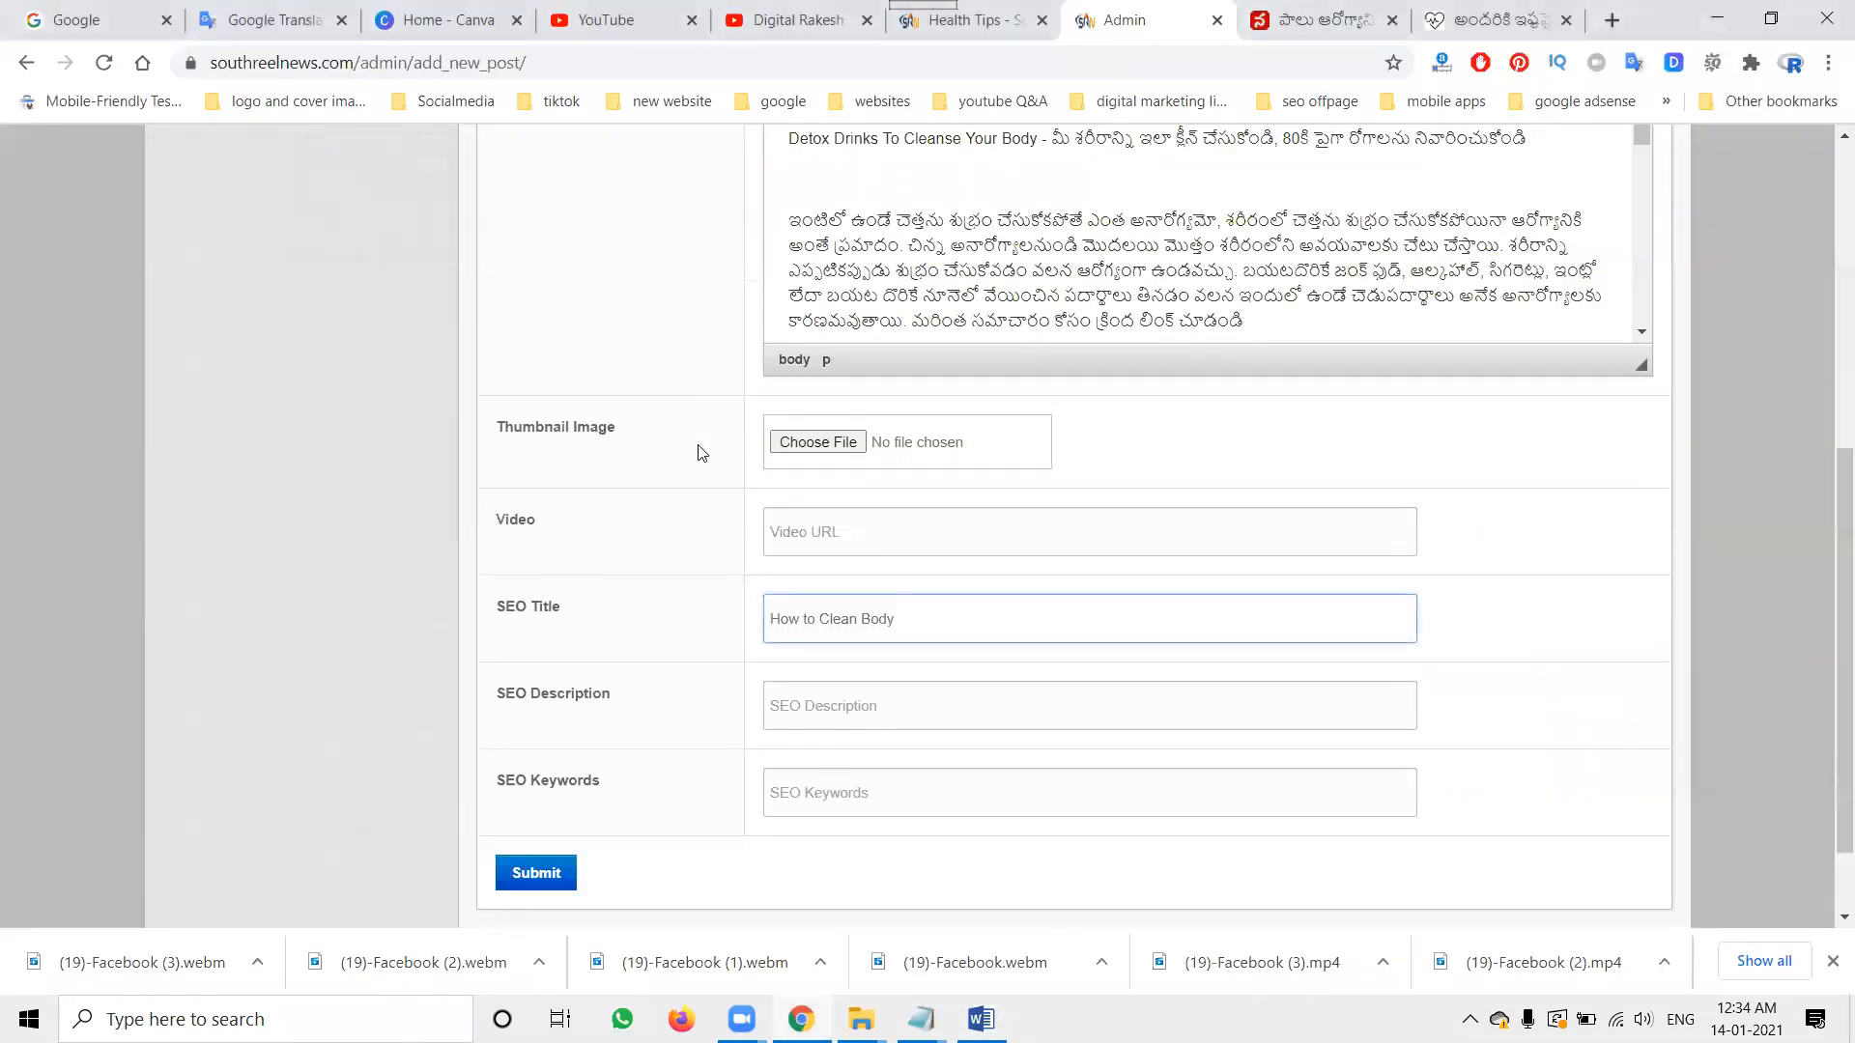
pyautogui.hotkey('ctrl', 'v')
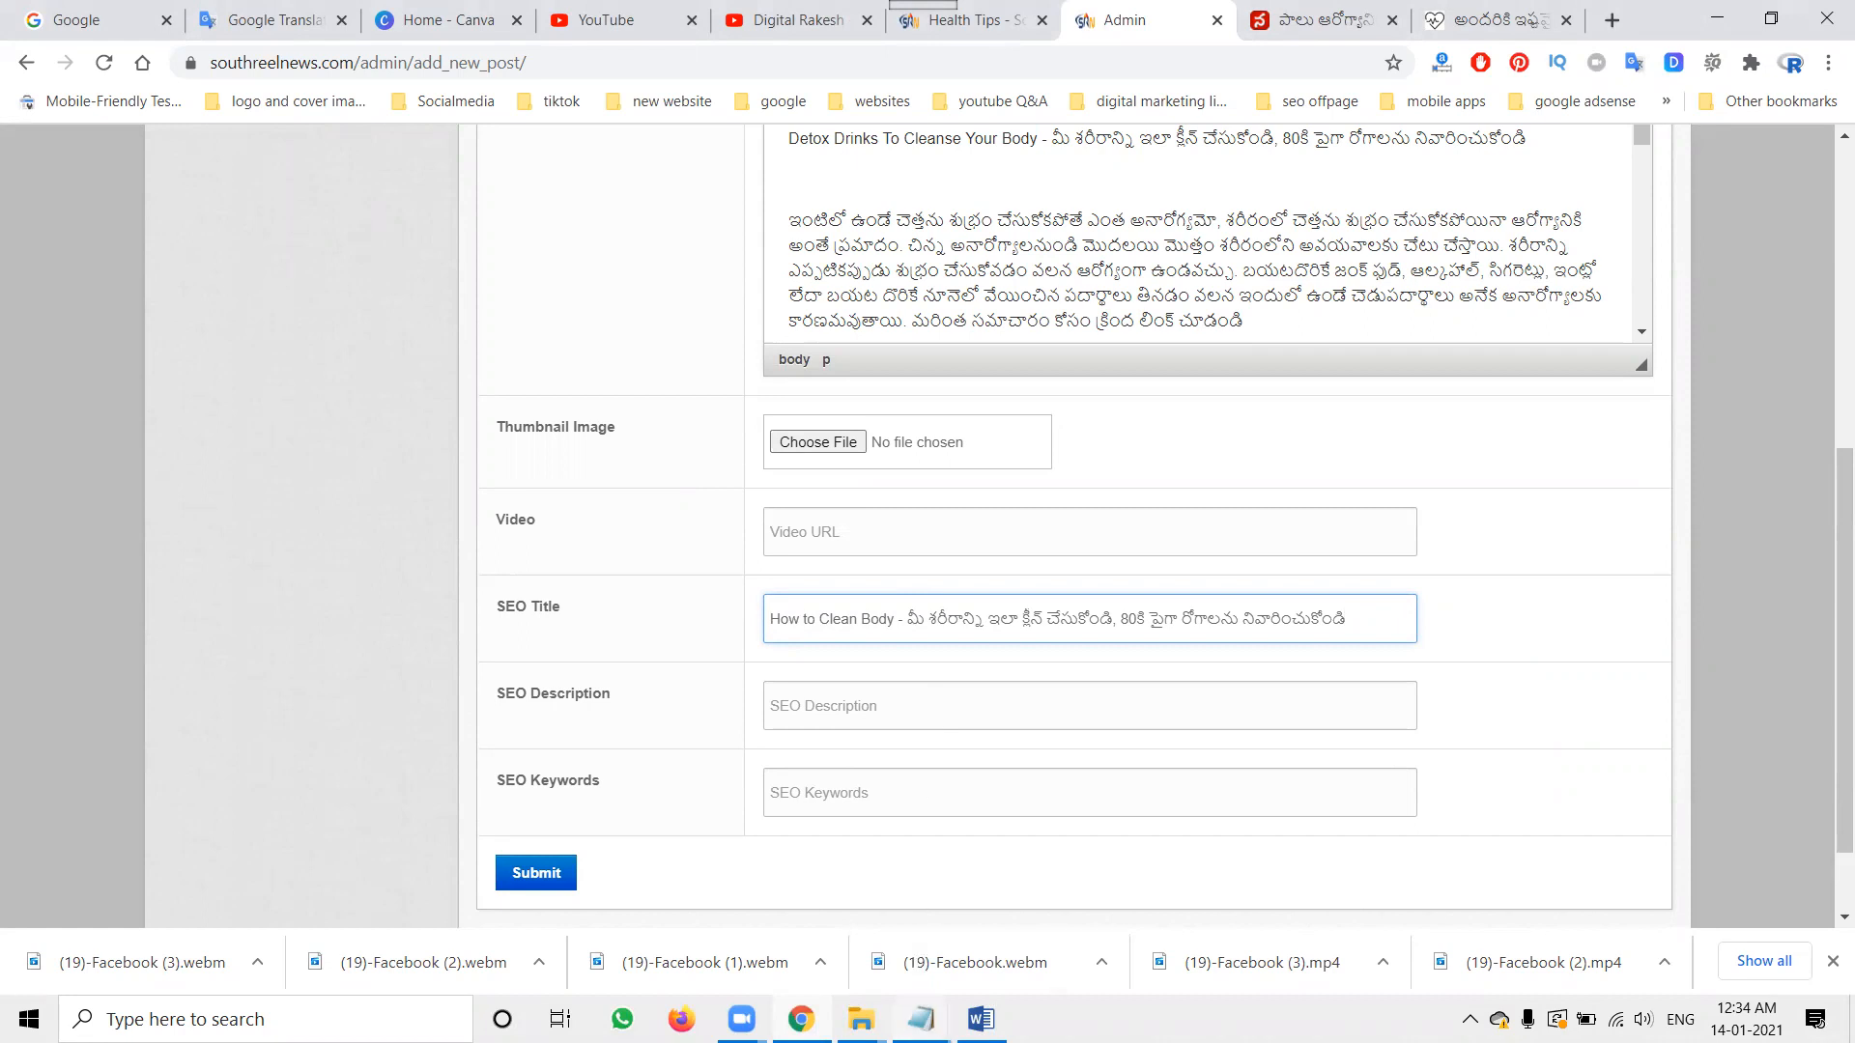
# - Replace the text in the open Notepad note with a copy of the full SEO title
pyautogui.click(920, 1019)
pyautogui.click(1160, 840)
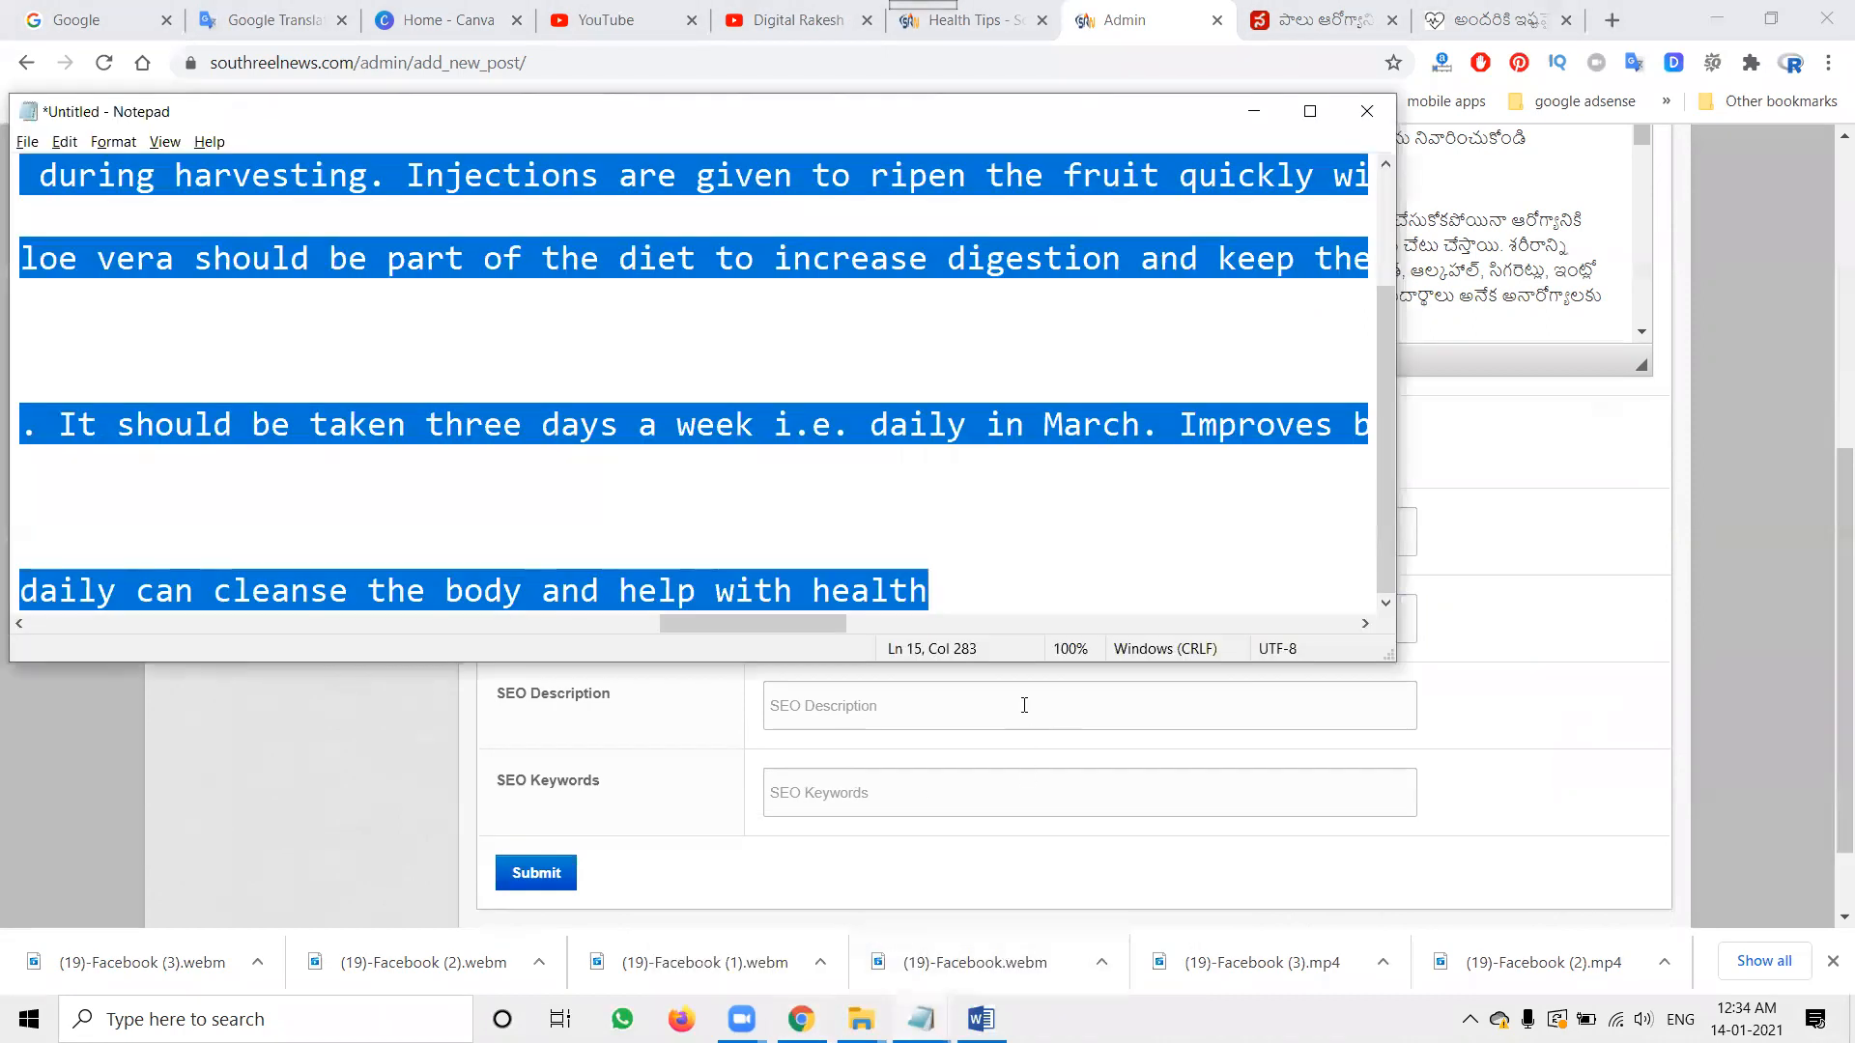
pyautogui.hotkey('alt', 'Tab')
pyautogui.tripleClick(971, 618)
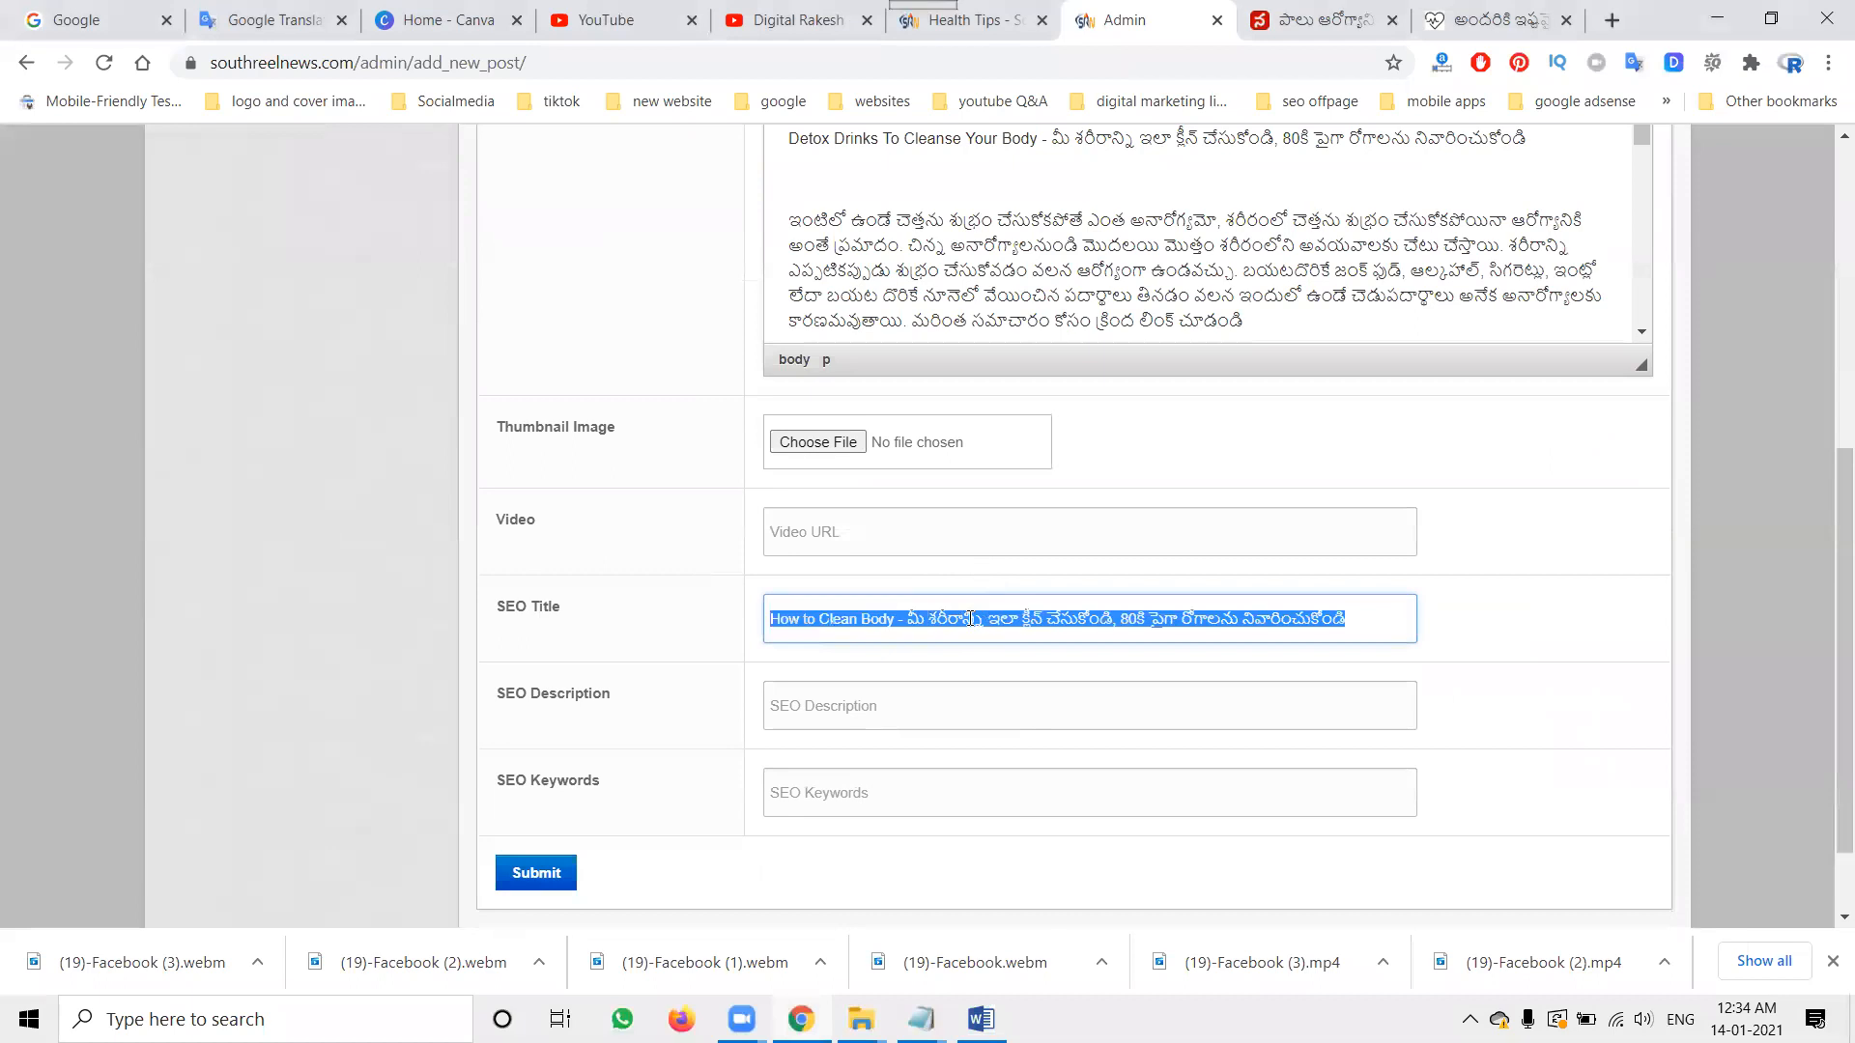
pyautogui.hotkey('ctrl', 'c')
pyautogui.hotkey('alt', 'Tab')
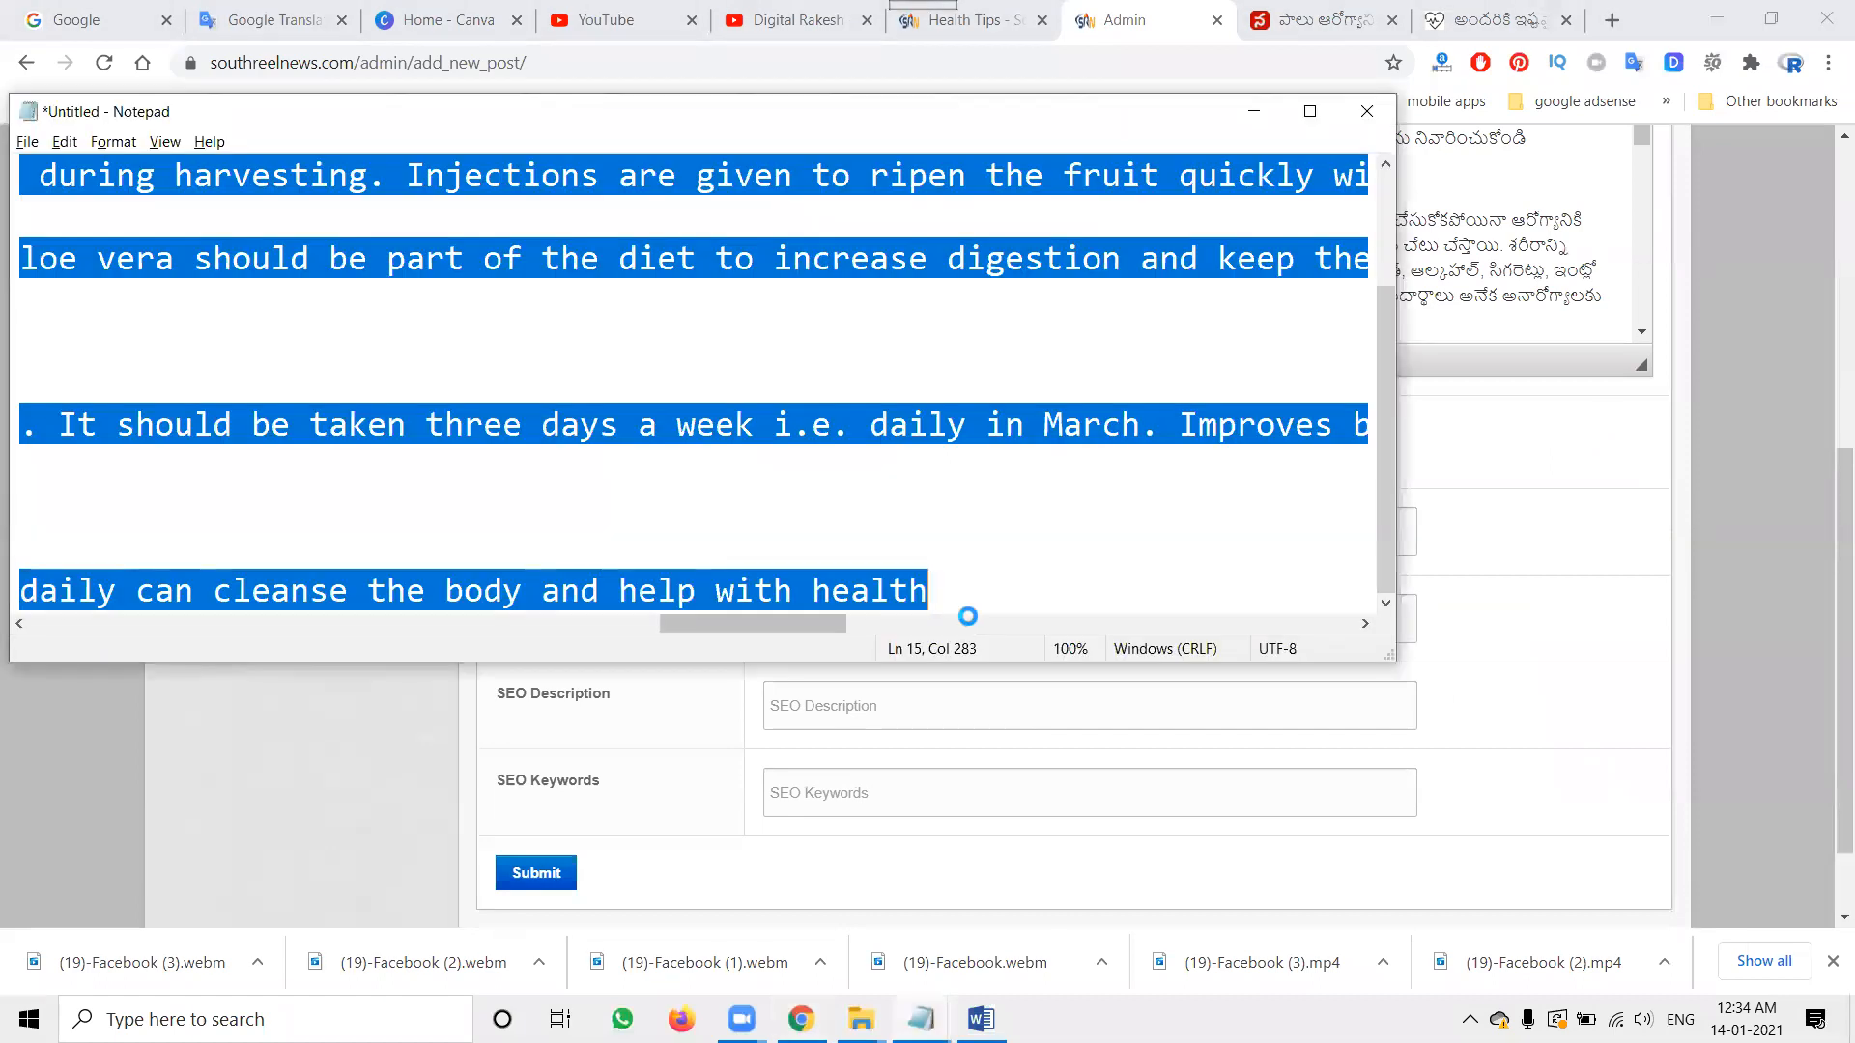
pyautogui.hotkey('ctrl', 'v')
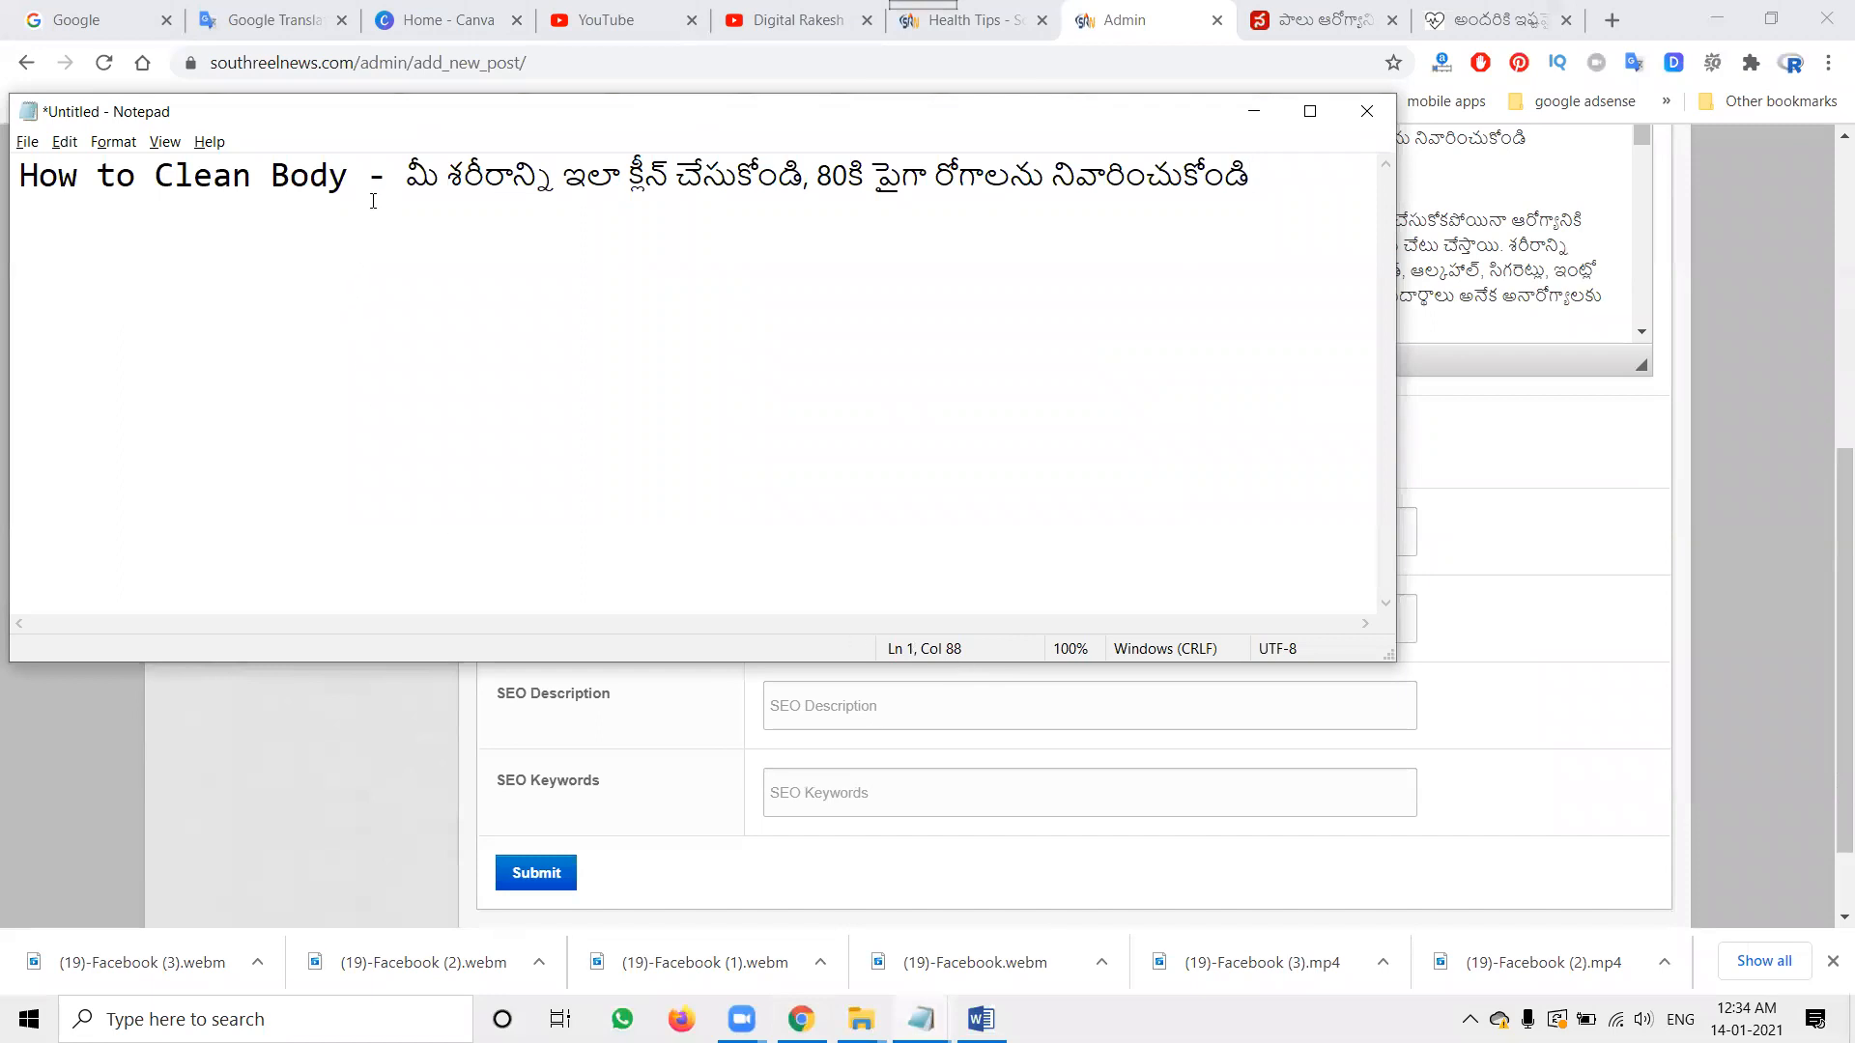
pyautogui.moveTo(154, 174); pyautogui.dragTo(3, 186)
pyautogui.press('BackSpace')
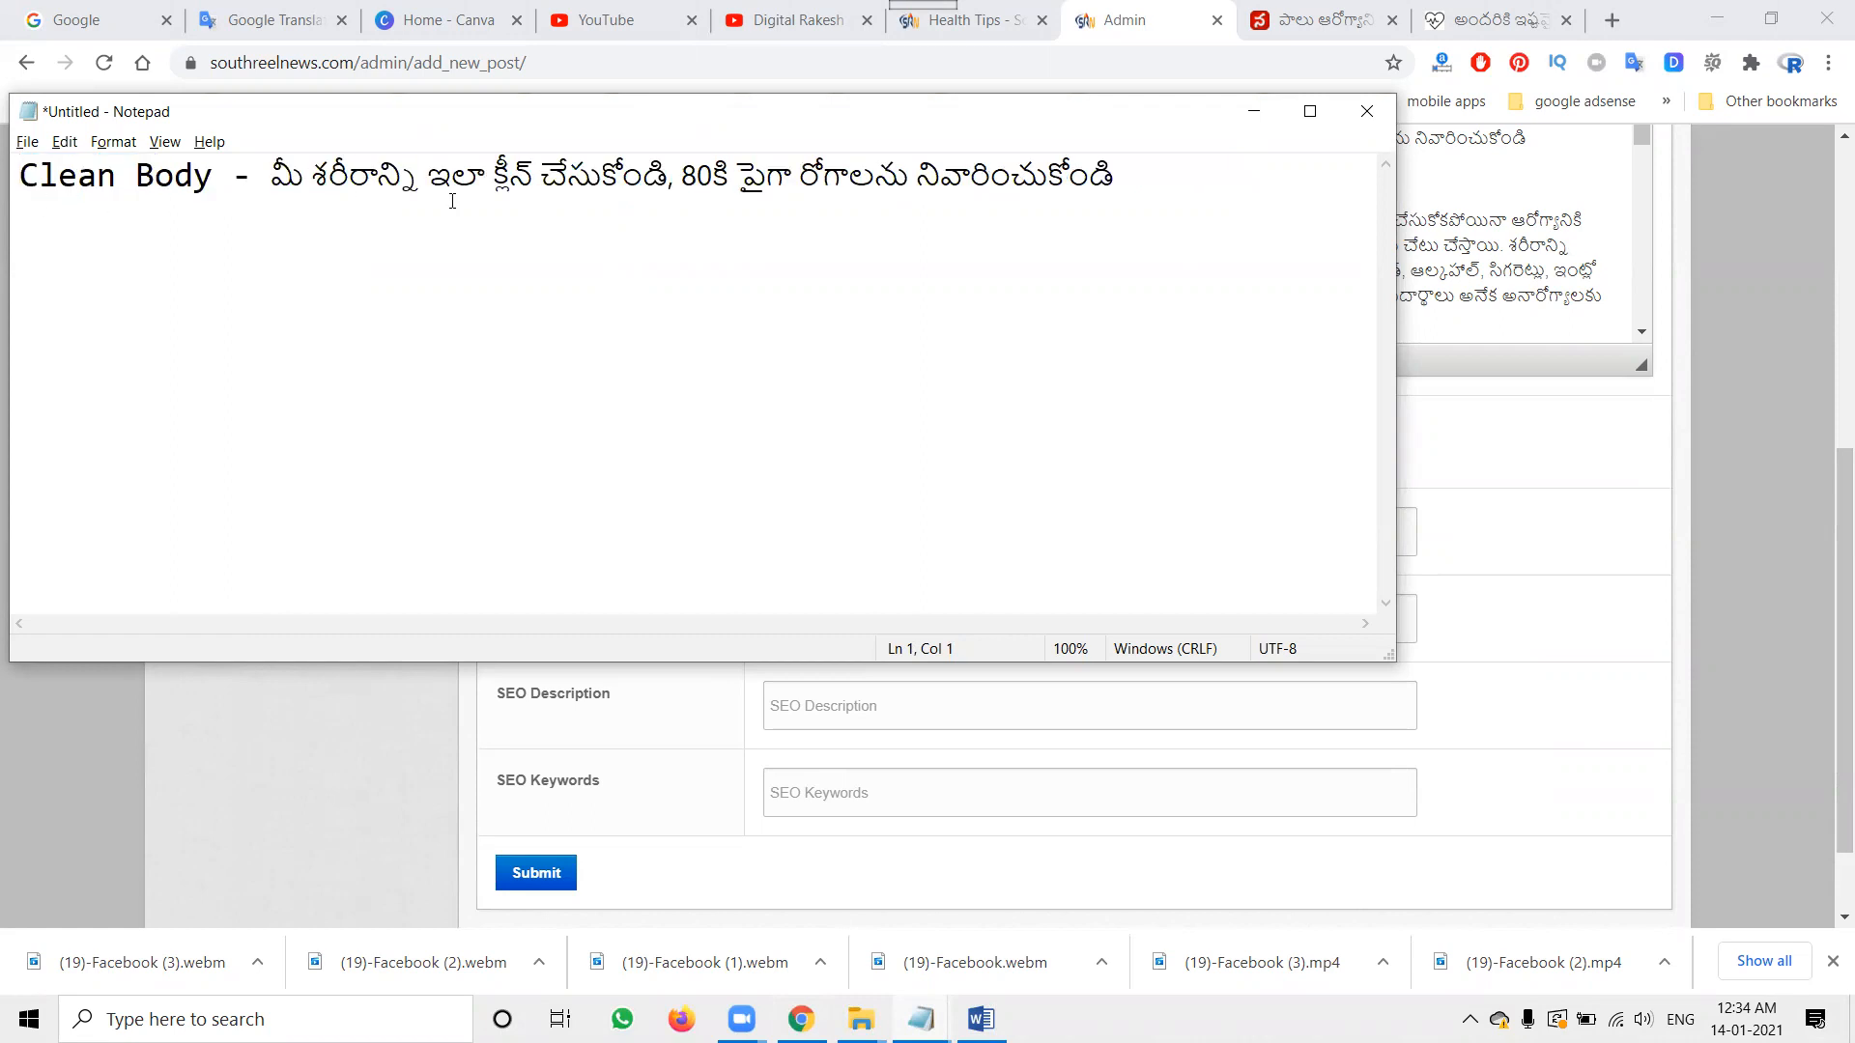
pyautogui.click(1120, 155)
pyautogui.hotkey('ctrl', 'z')
# - Copy only the Telugu heading in Notepad and remove "How to Clean Body - " from the post's SEO title
pyautogui.click(1251, 172)
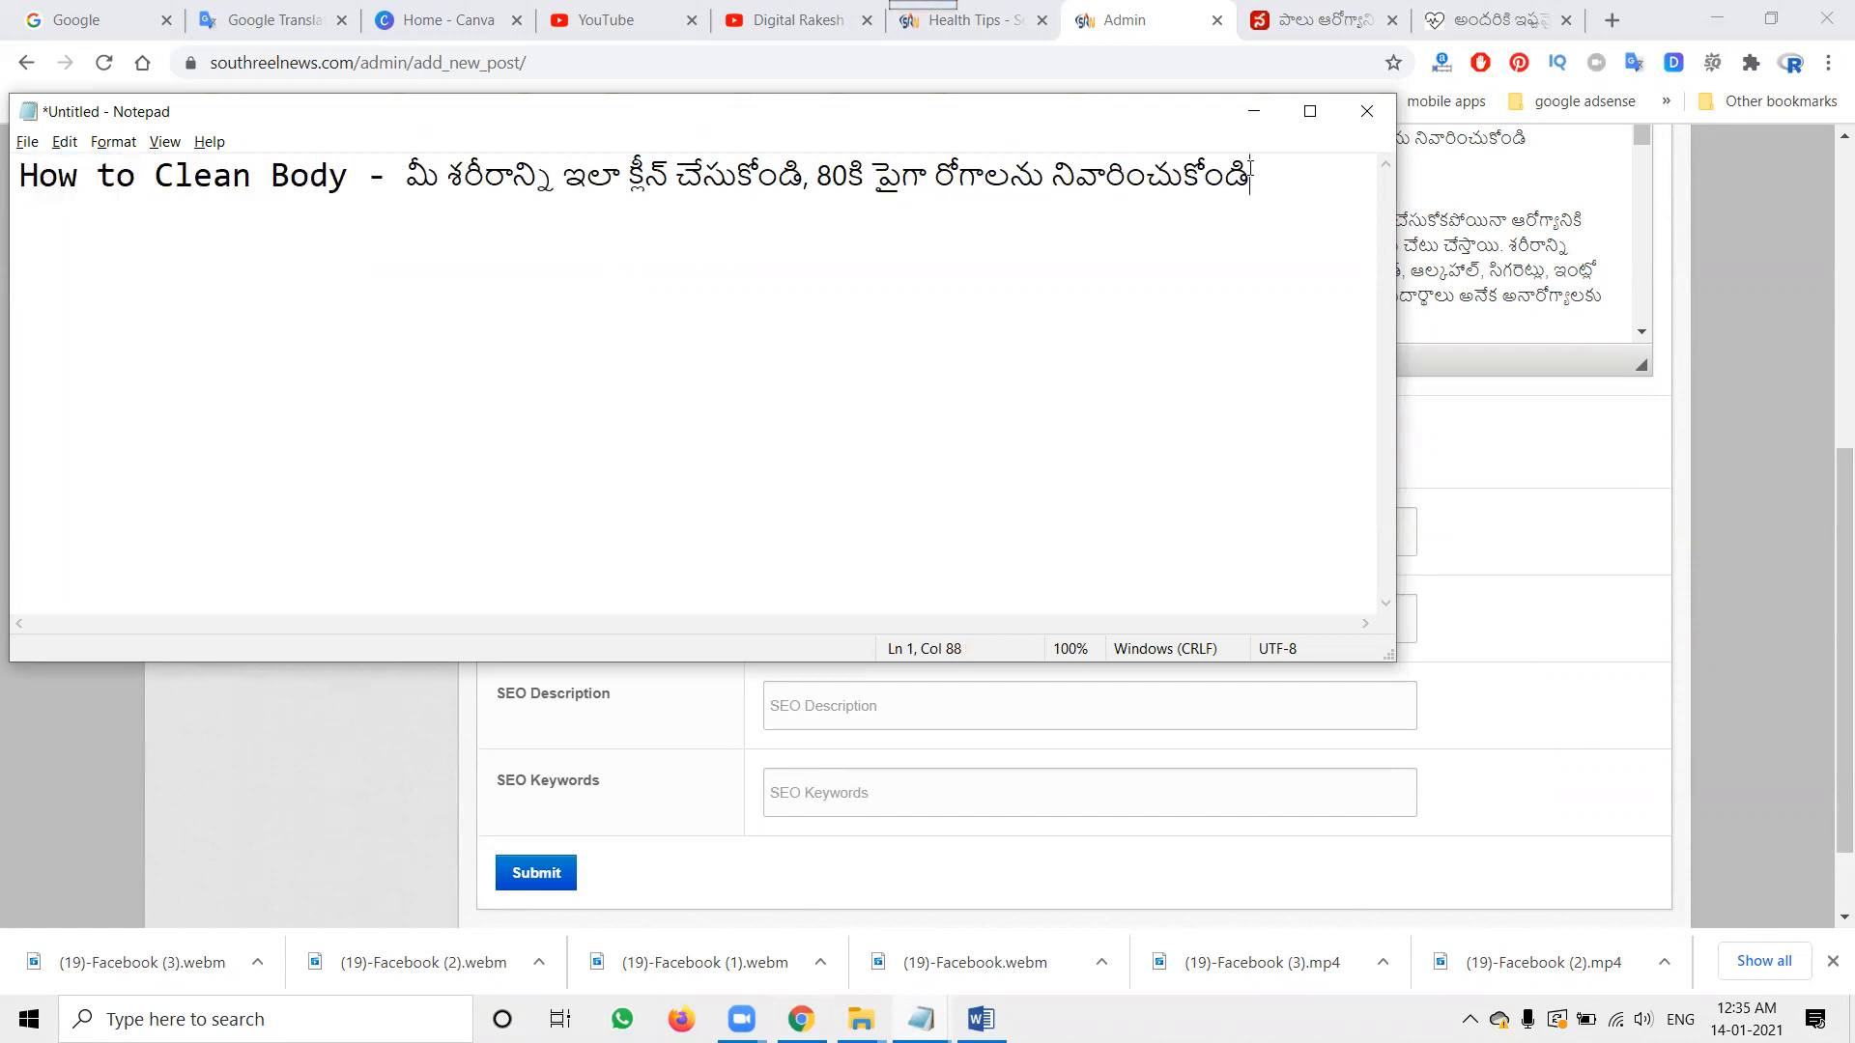
pyautogui.moveTo(405, 176); pyautogui.dragTo(1261, 176)
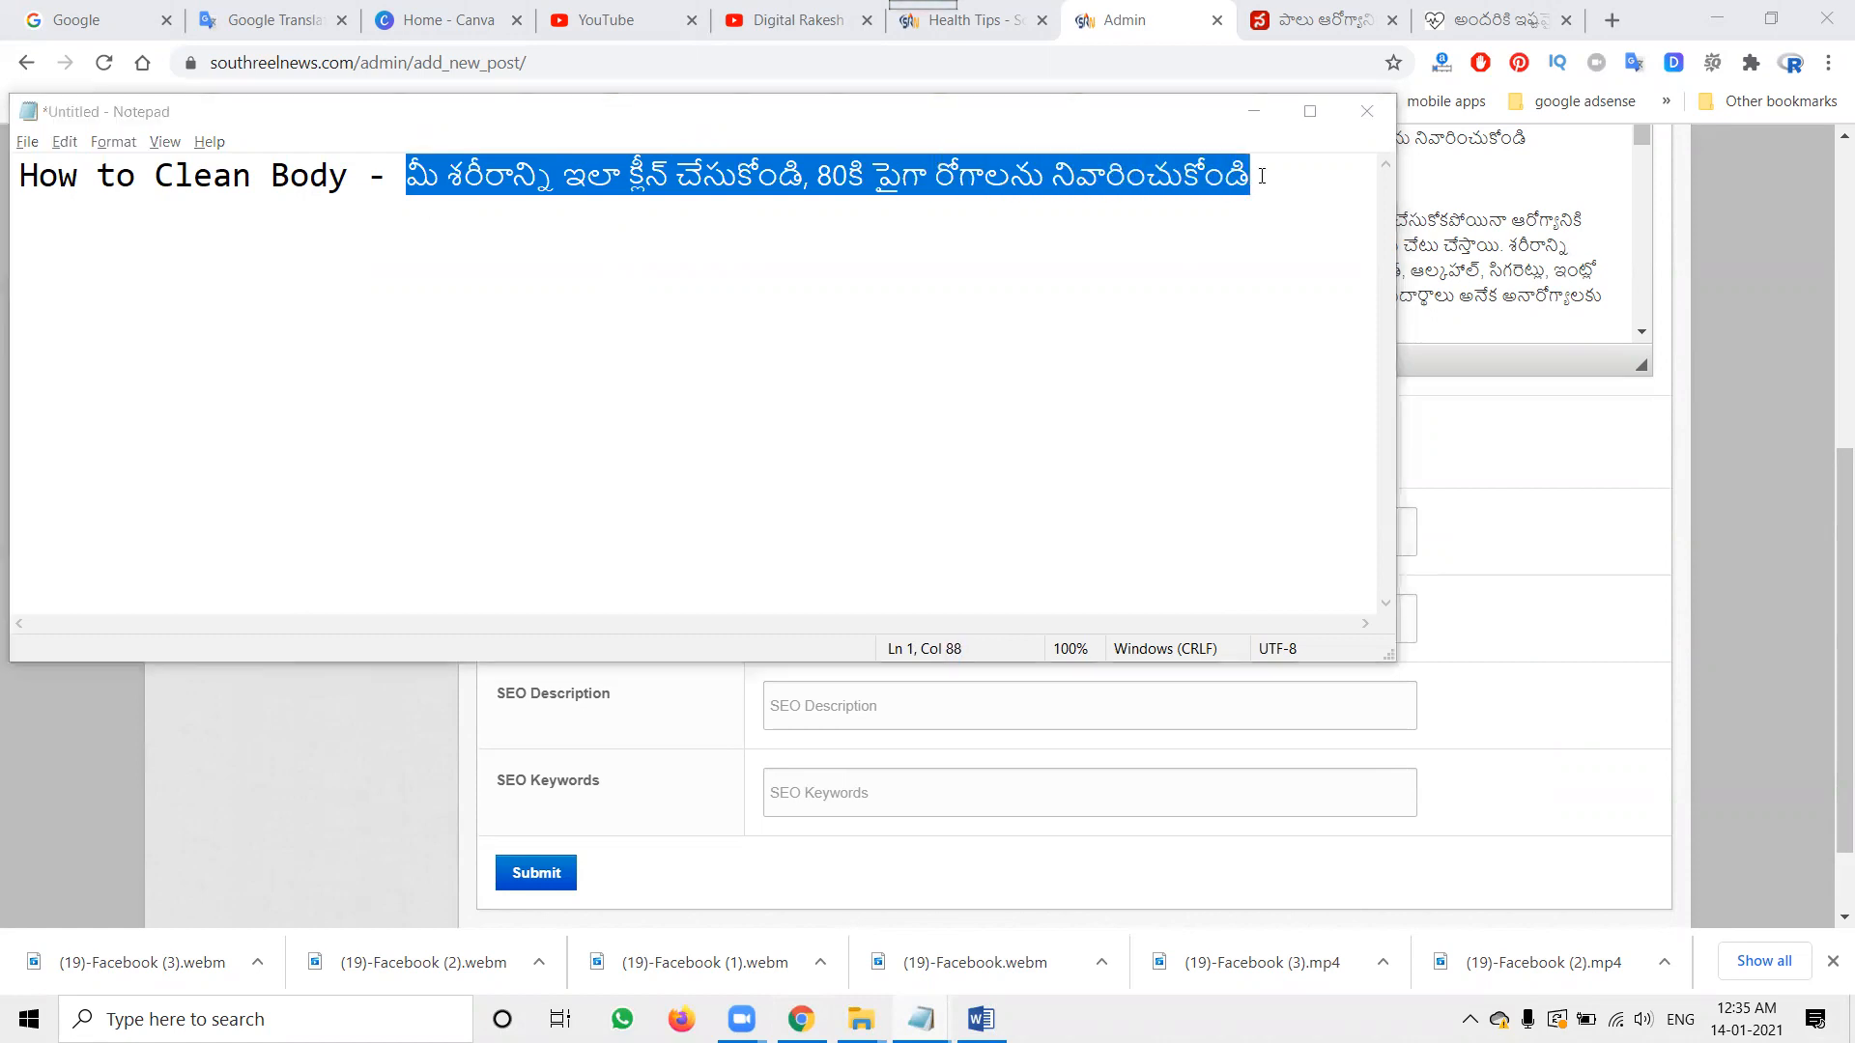
pyautogui.hotkey('alt', 'Tab')
pyautogui.click(905, 618)
pyautogui.moveTo(905, 618); pyautogui.dragTo(747, 634)
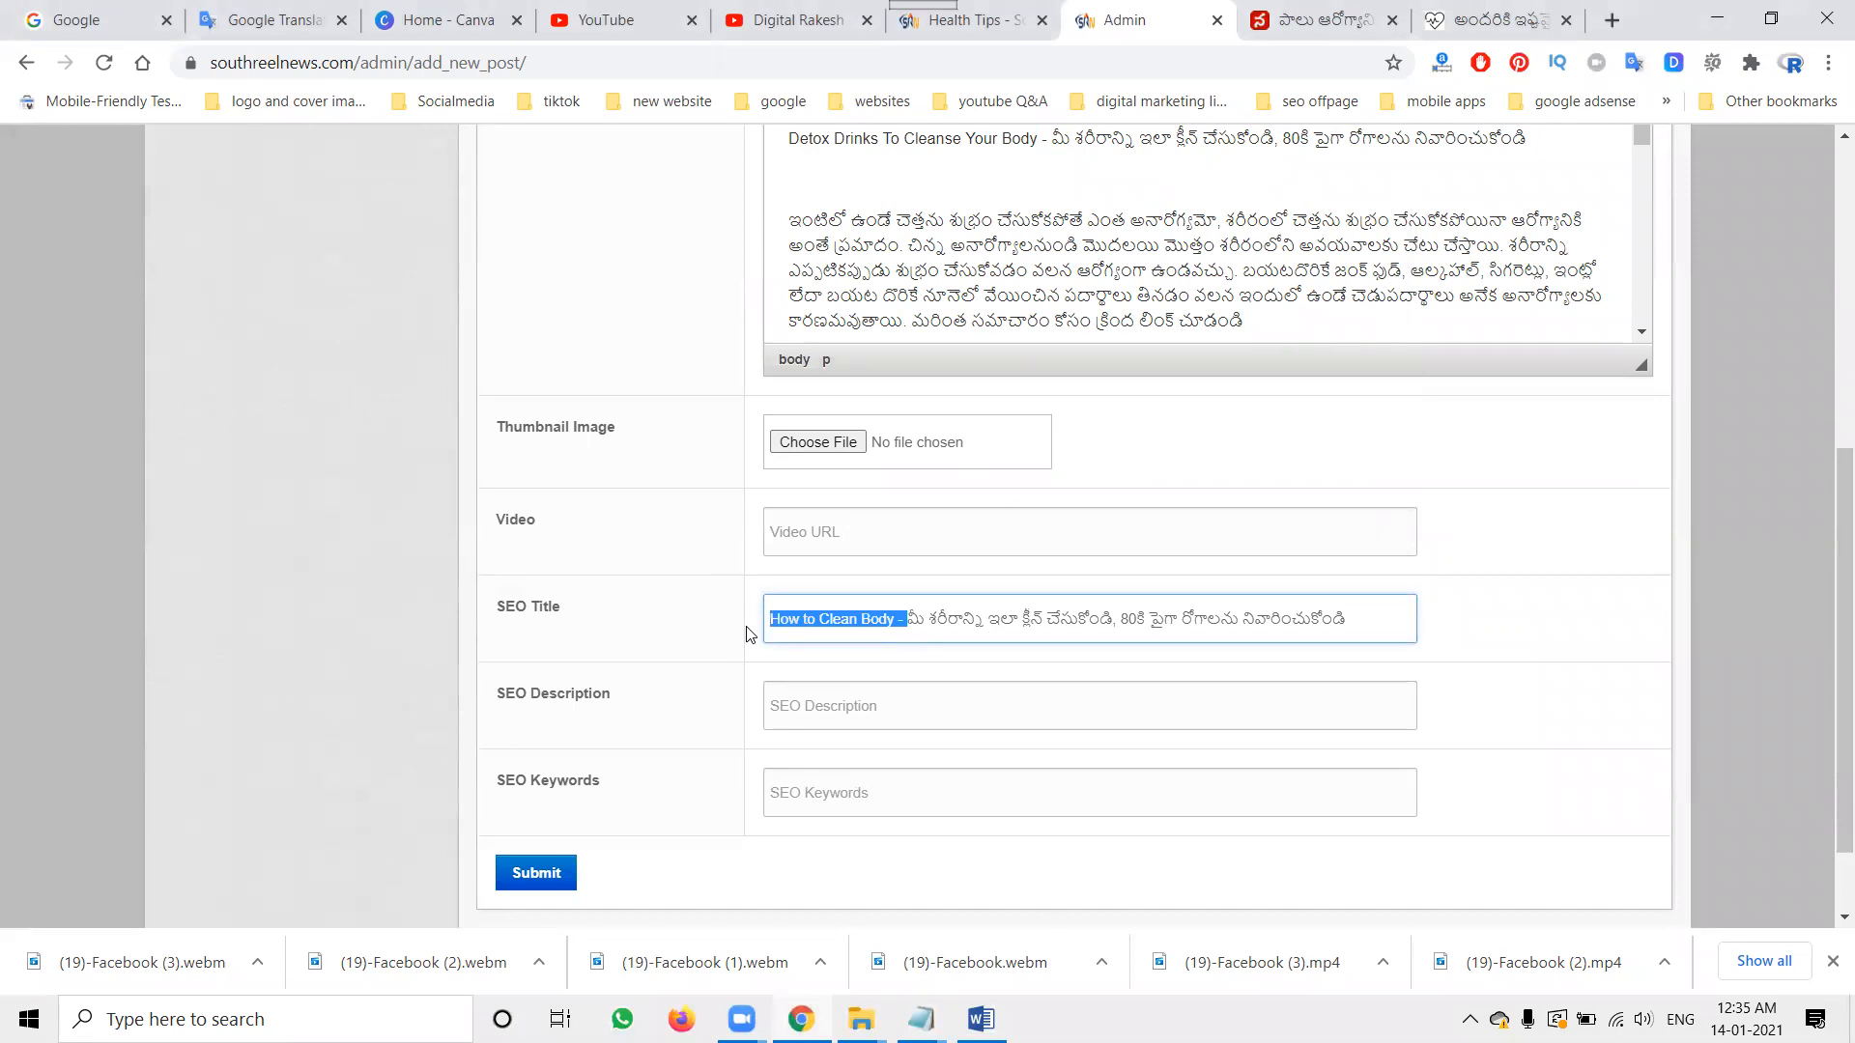
pyautogui.press('BackSpace')
# - Paste the Telugu heading into the SEO description, followed by a comma
pyautogui.hotkey('alt', 'Tab')
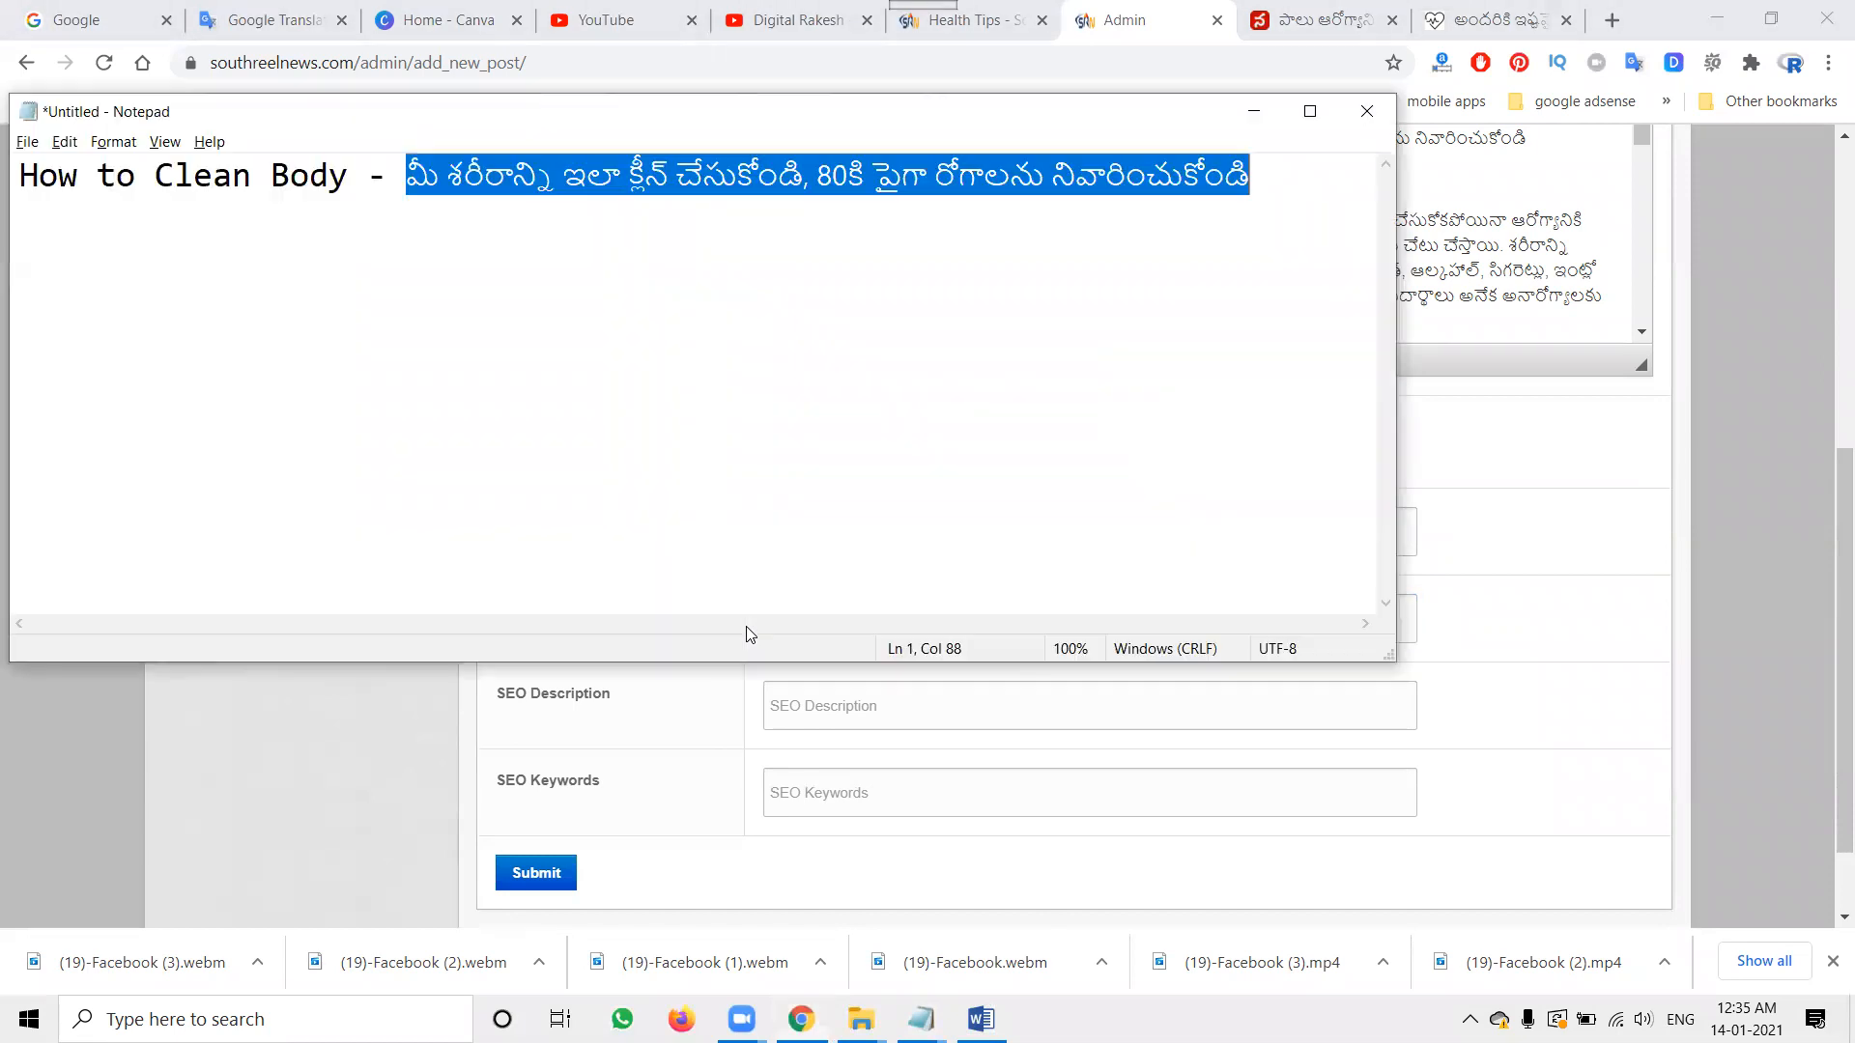
pyautogui.click(788, 695)
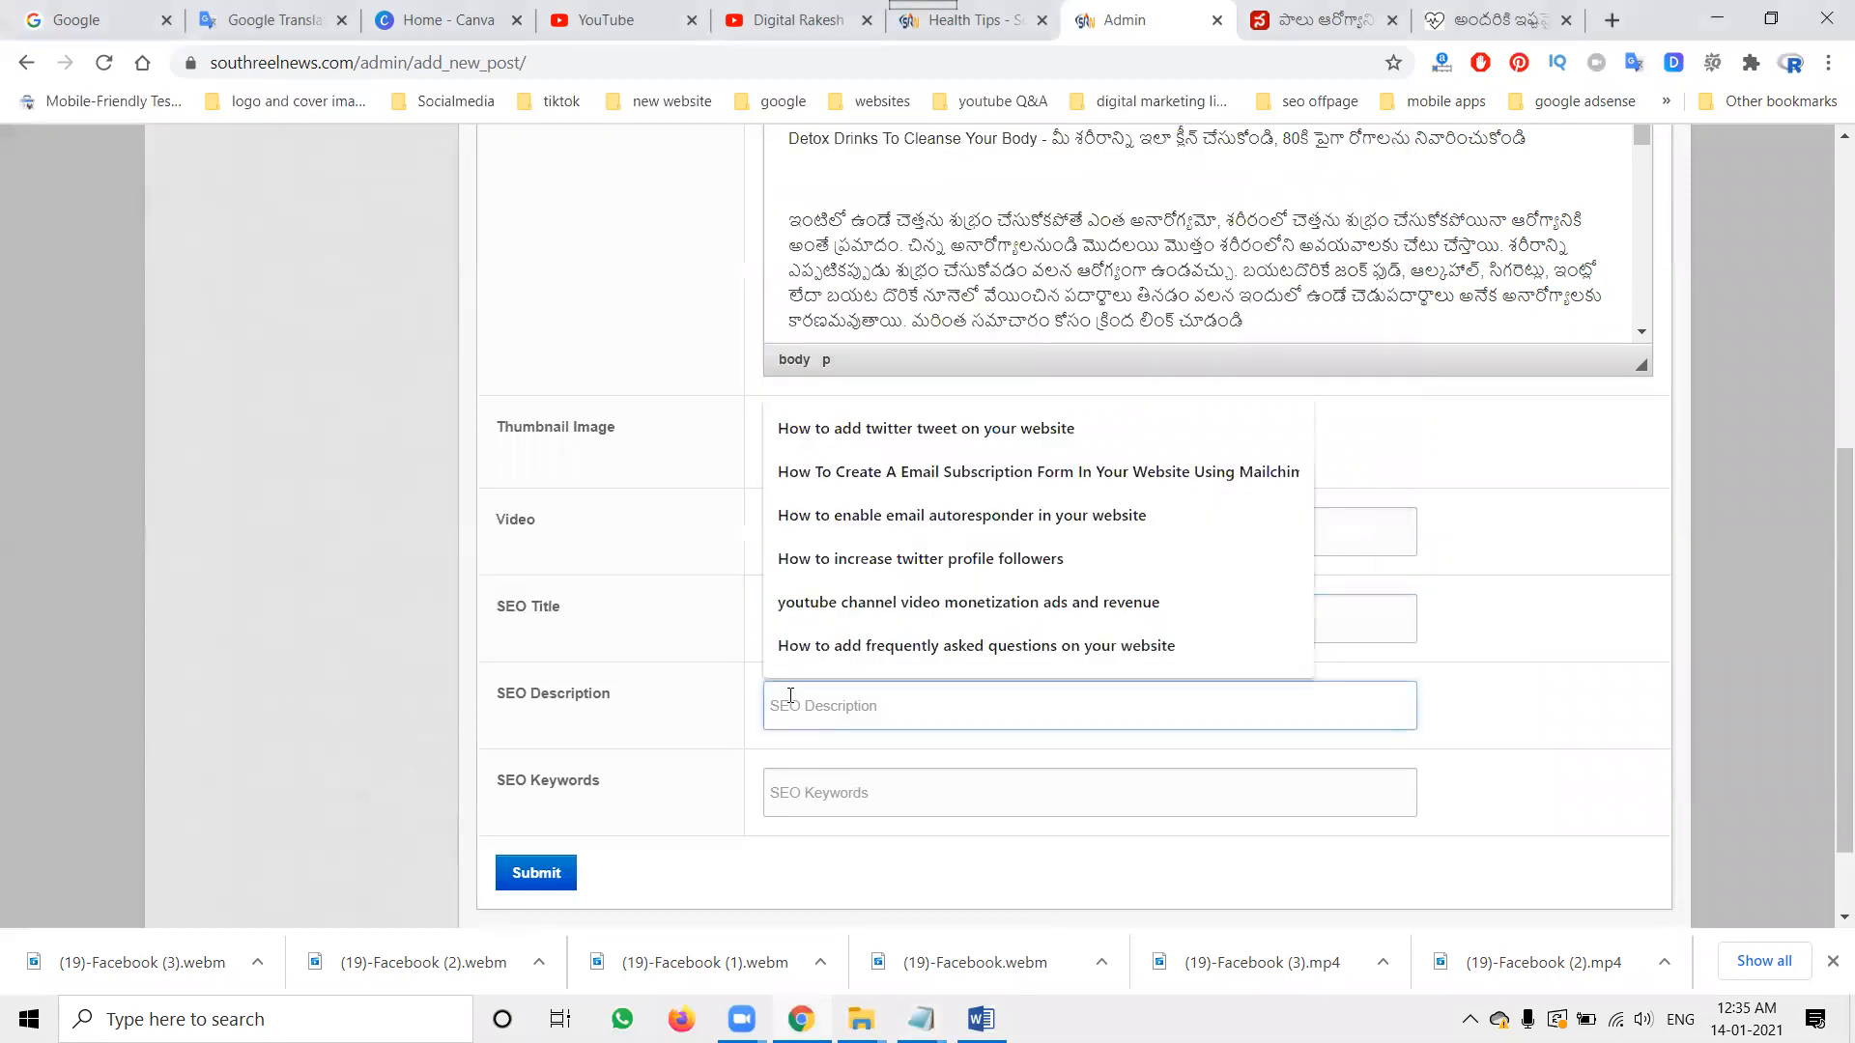
pyautogui.hotkey('ctrl', 'v')
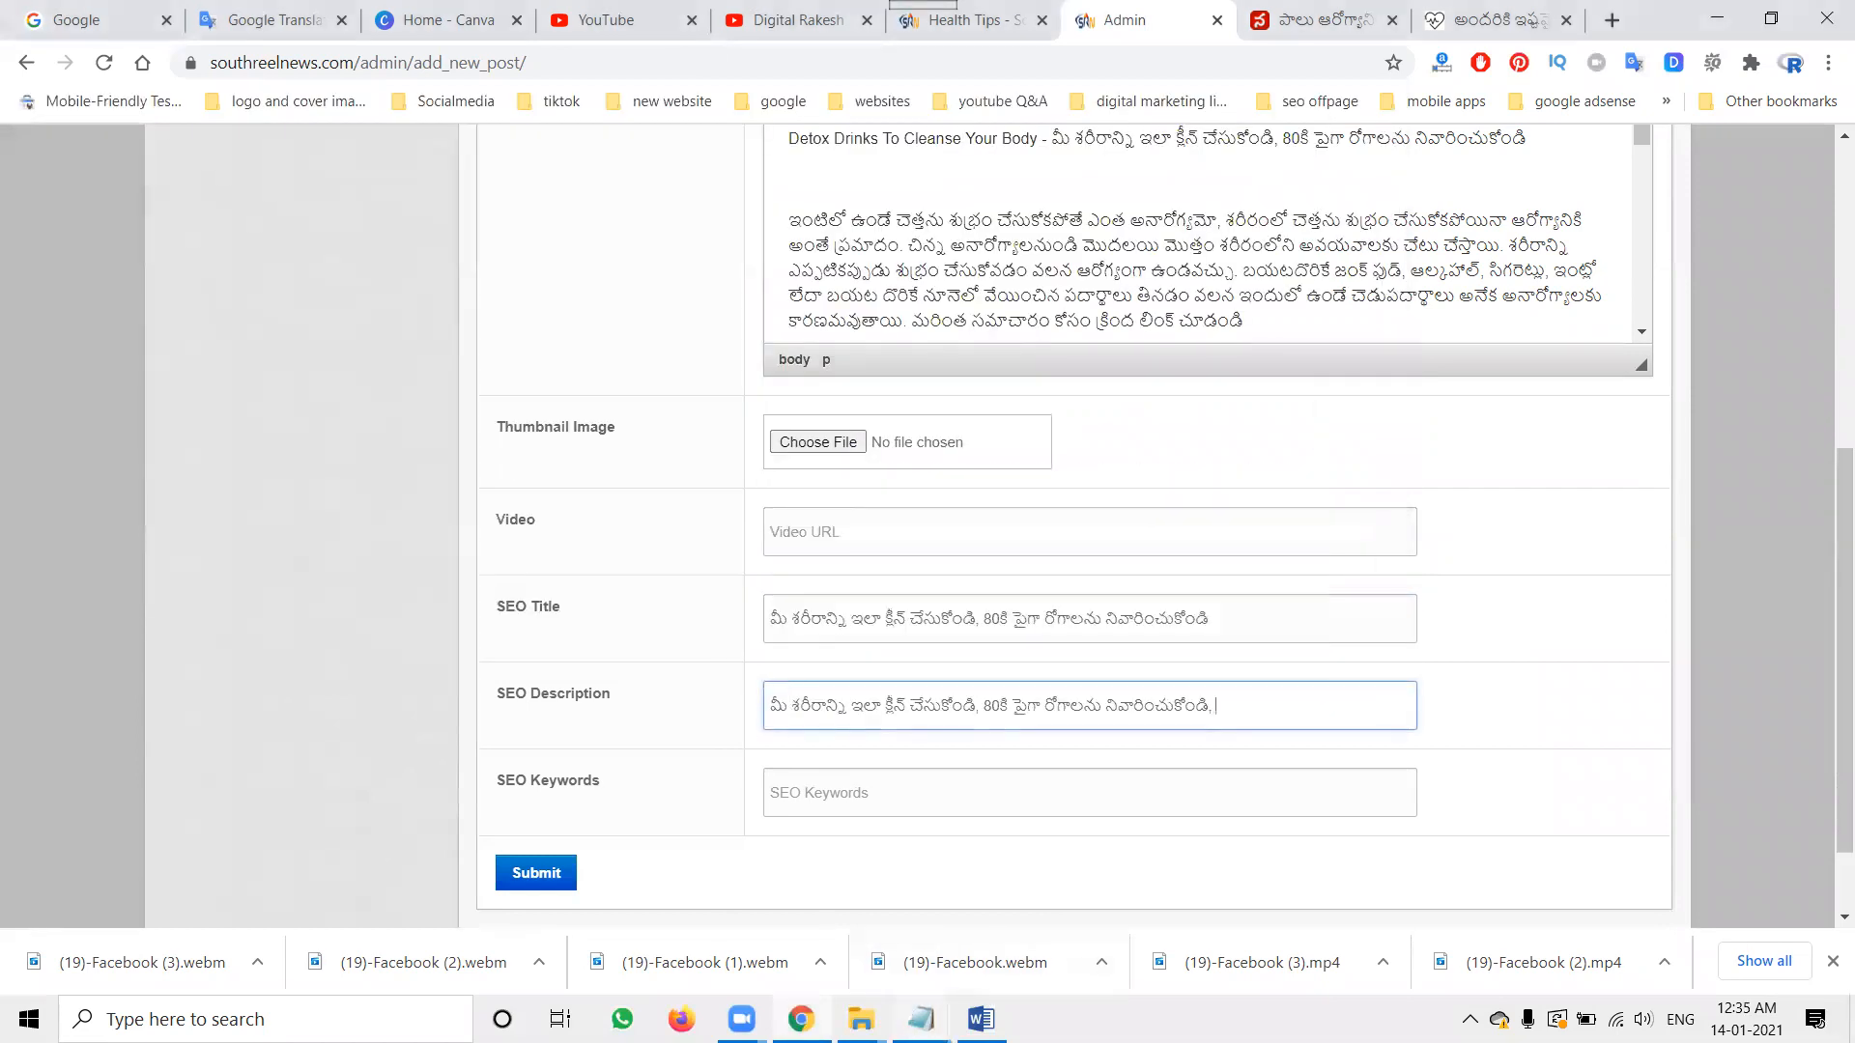
# - Copy "Keep your body clean and prevent over 80 diseases" from Word to the start of the SEO description, separated by a comma
pyautogui.click(920, 1019)
pyautogui.click(981, 1020)
pyautogui.scroll(-10, 1008, 729)
pyautogui.scroll(-12, 1007, 730)
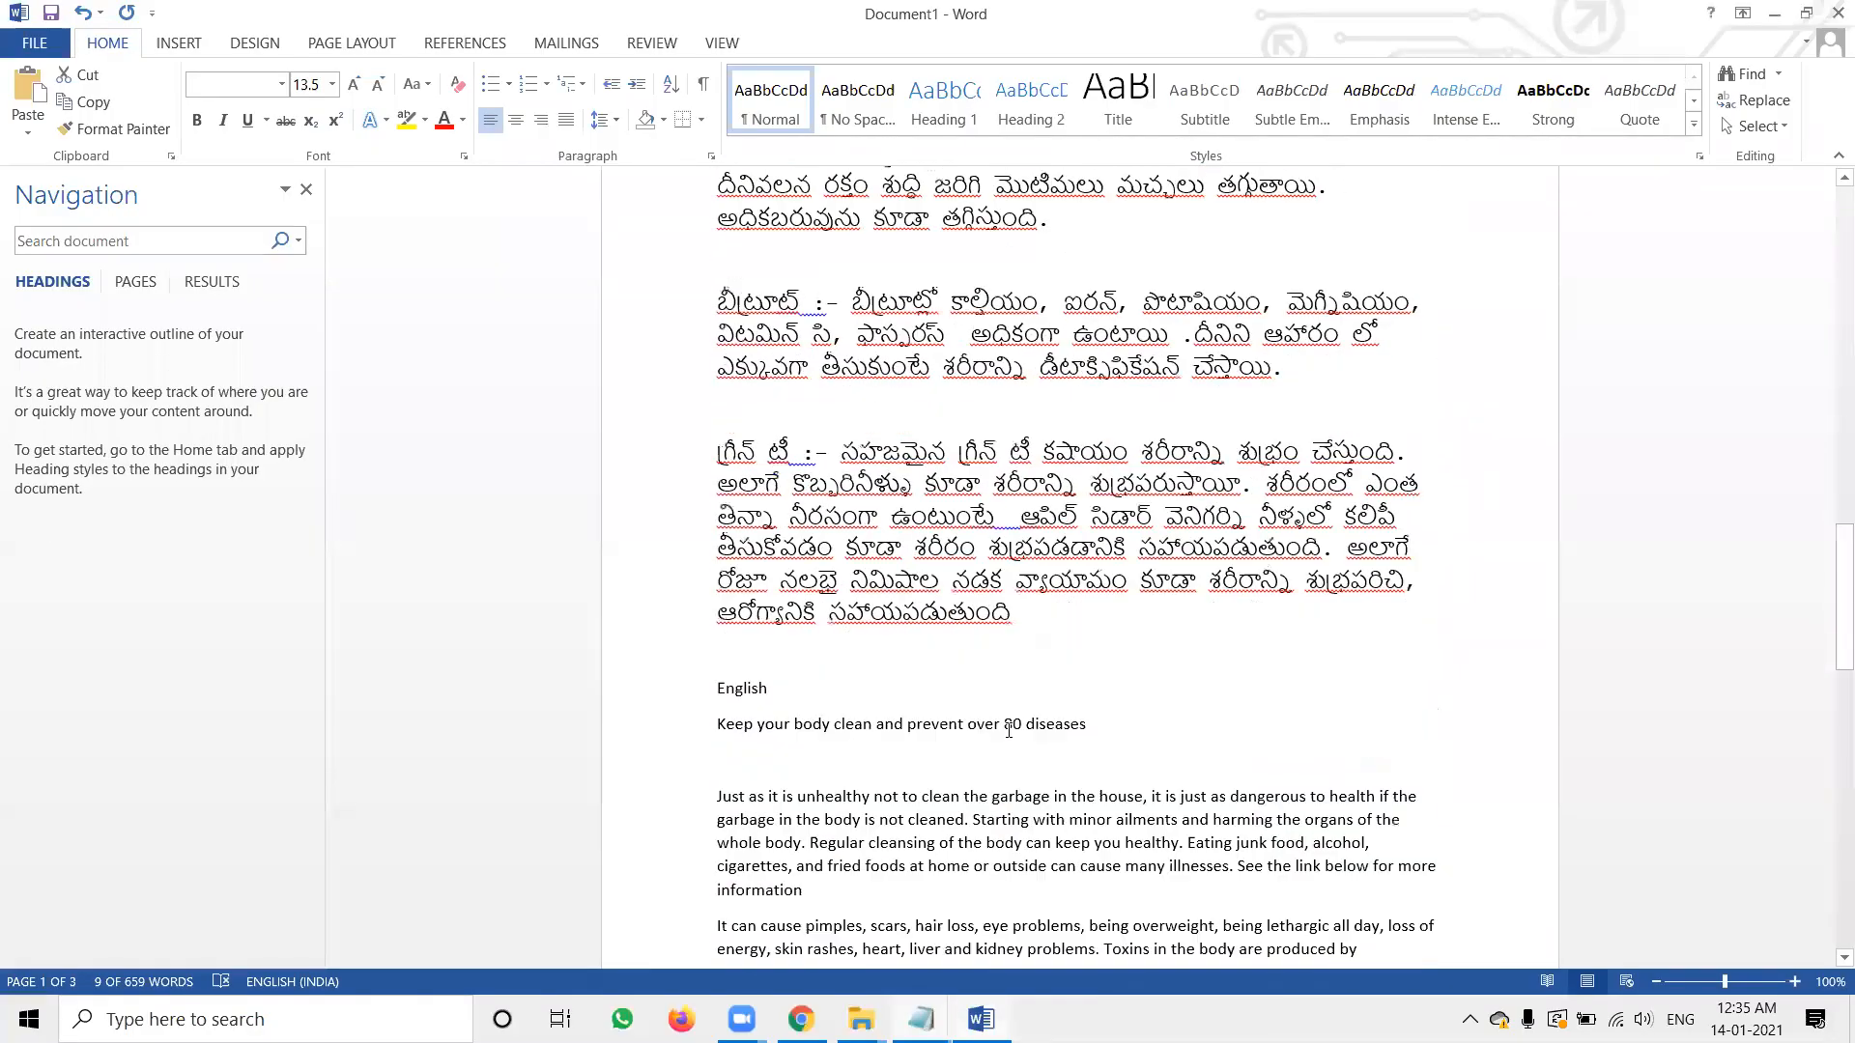
pyautogui.click(663, 421)
pyautogui.hotkey('alt', 'Tab')
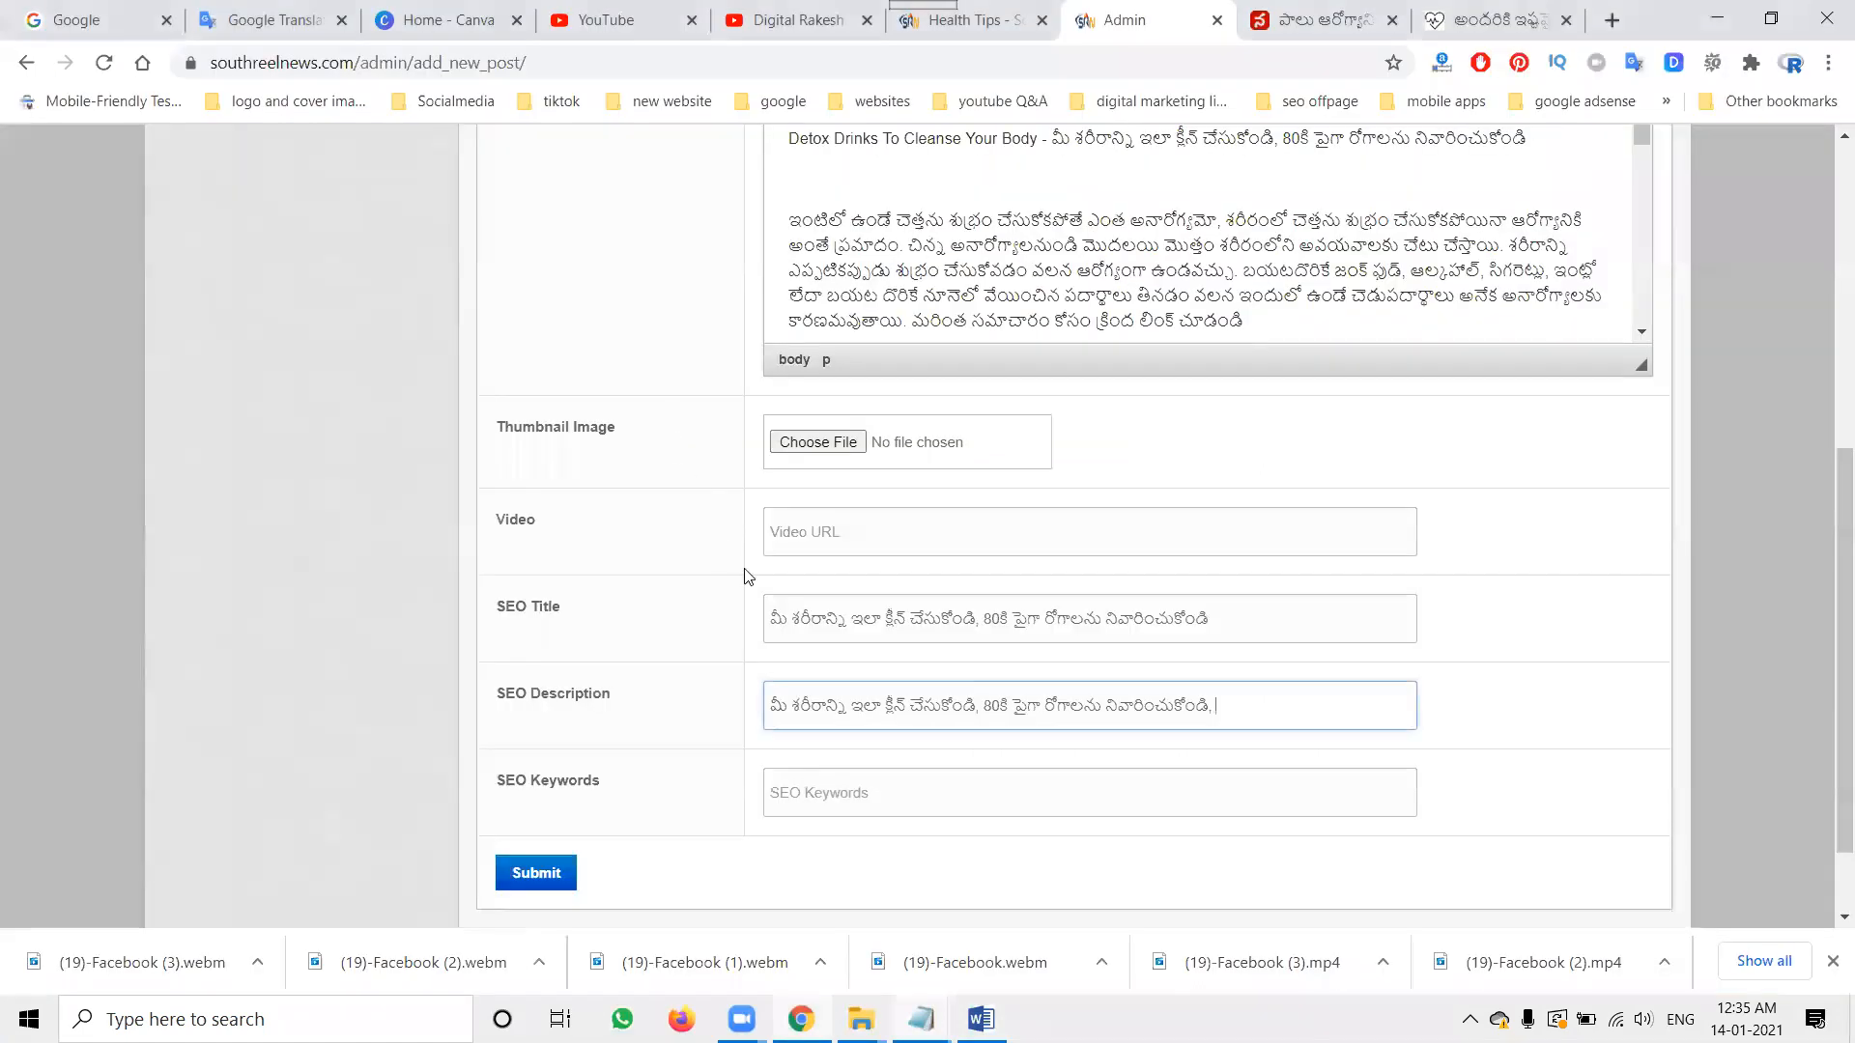
pyautogui.click(773, 697)
pyautogui.hotkey('ctrl', 'v')
pyautogui.write(',')
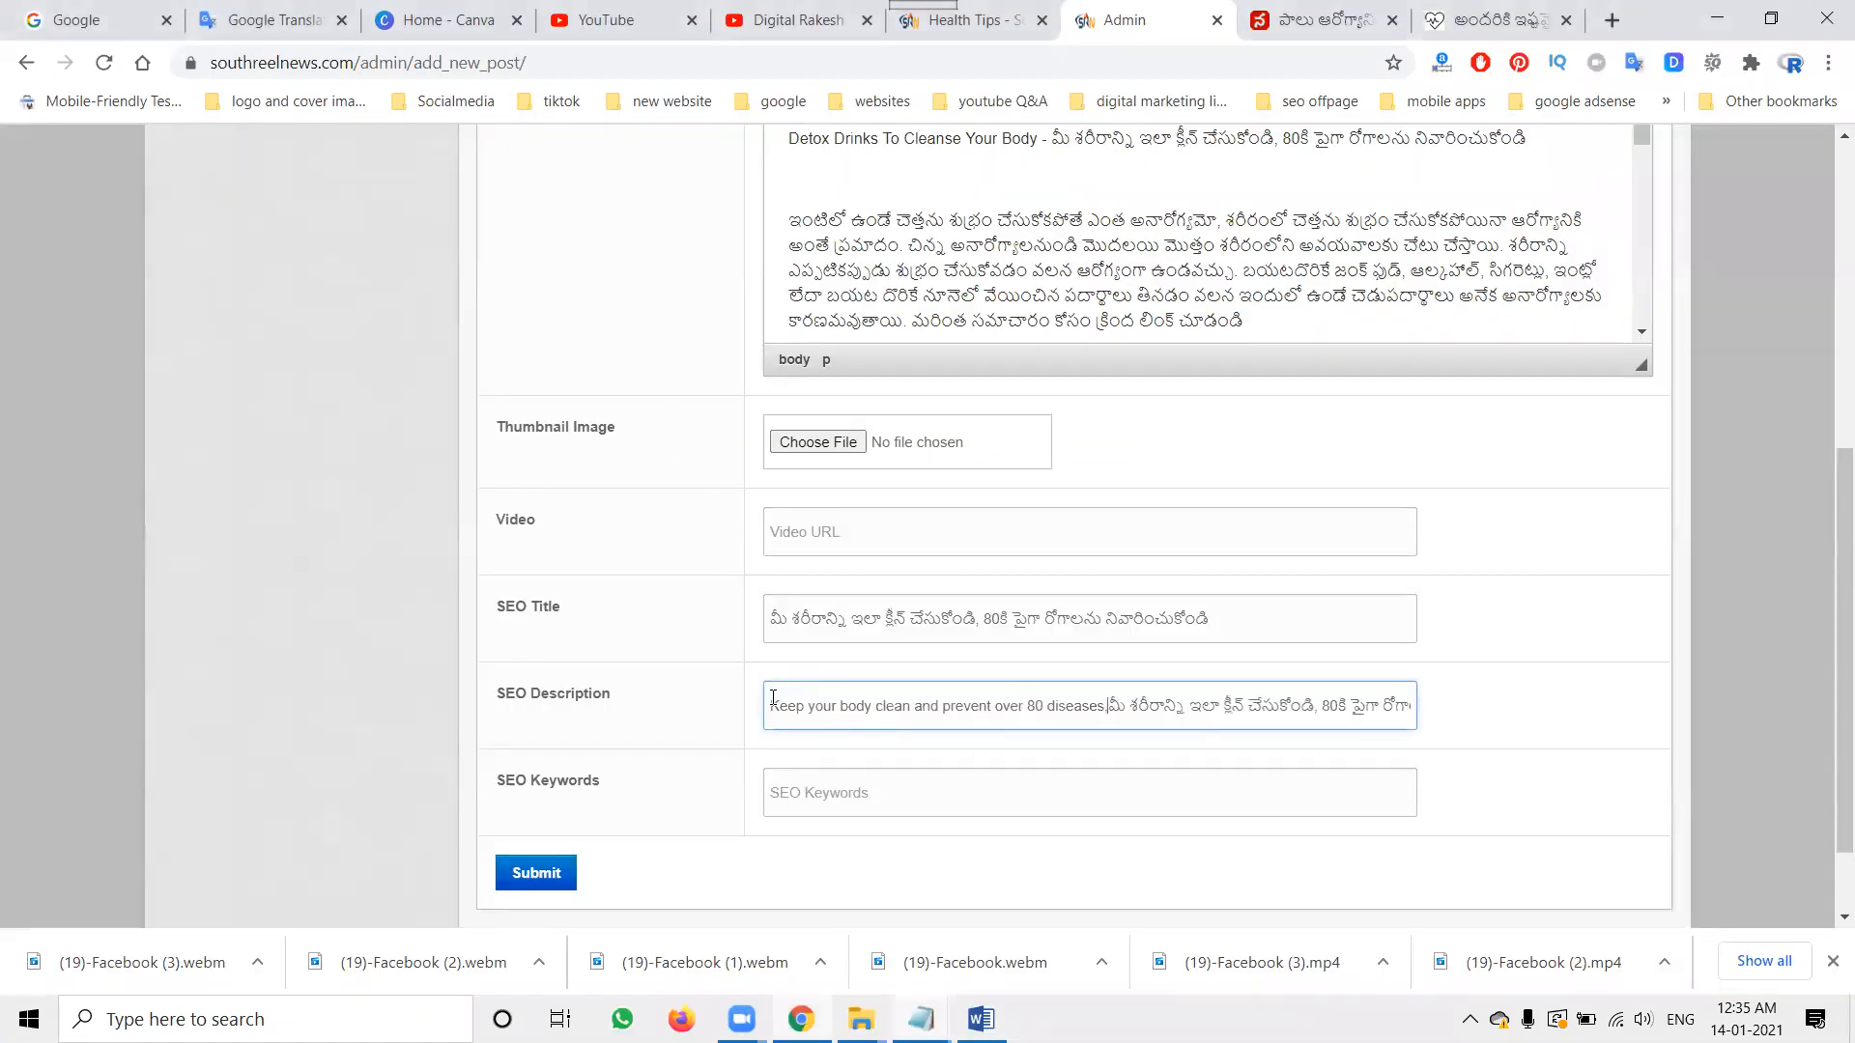
pyautogui.hotkey('ctrl', 'a')
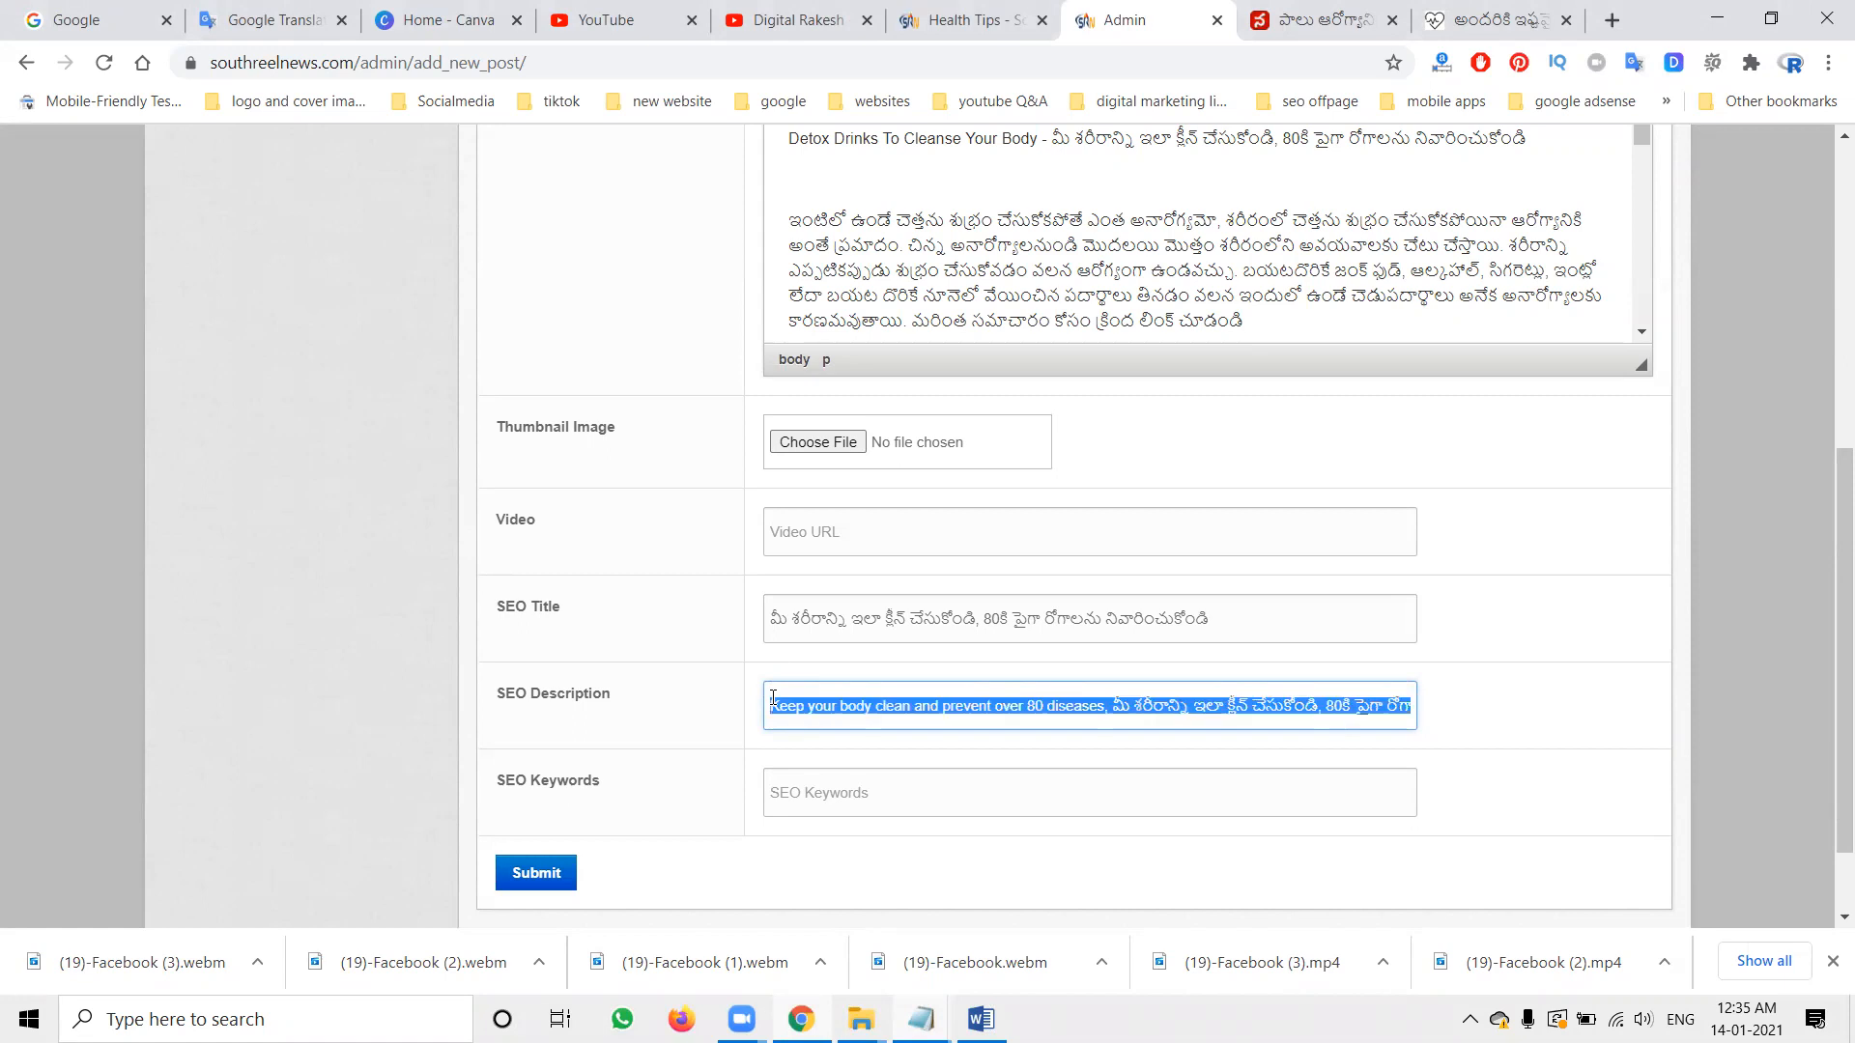
# - Copy "detox drink" from the post title into the SEO keywords, followed by a comma
pyautogui.click(769, 792)
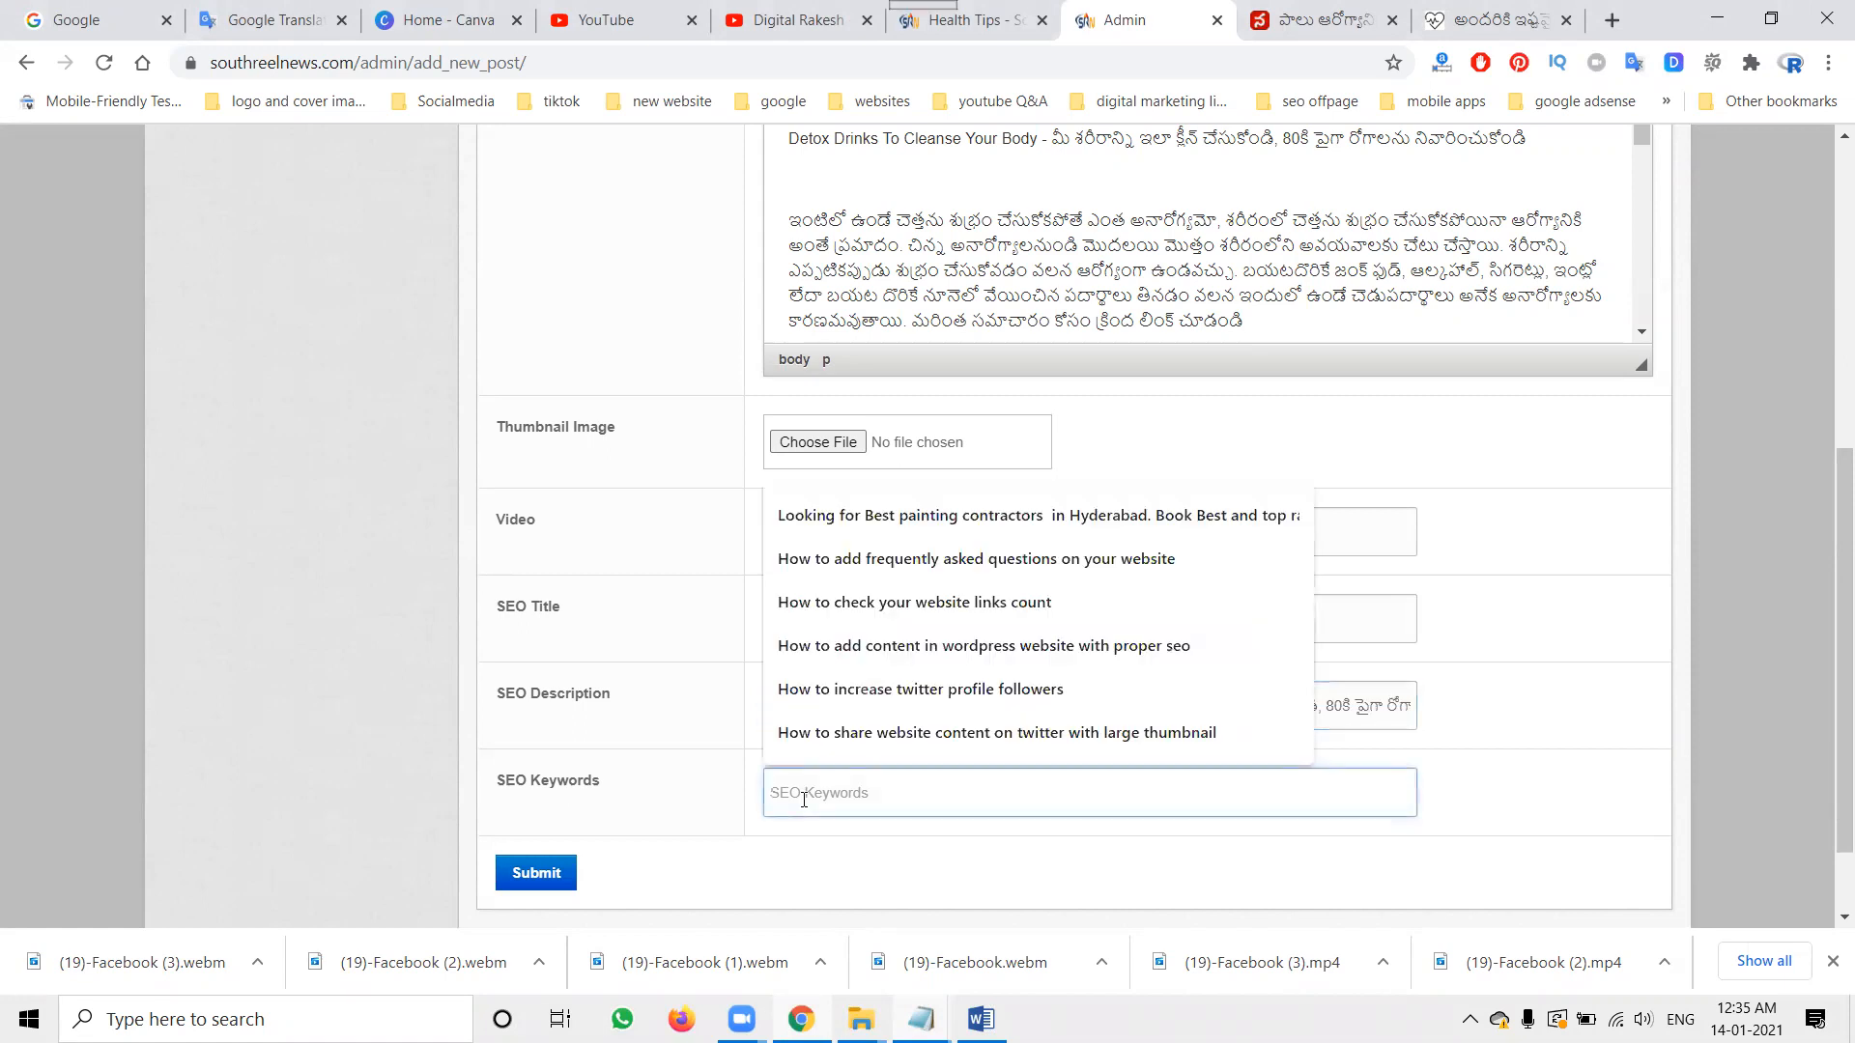
pyautogui.scroll(5, 613, 390)
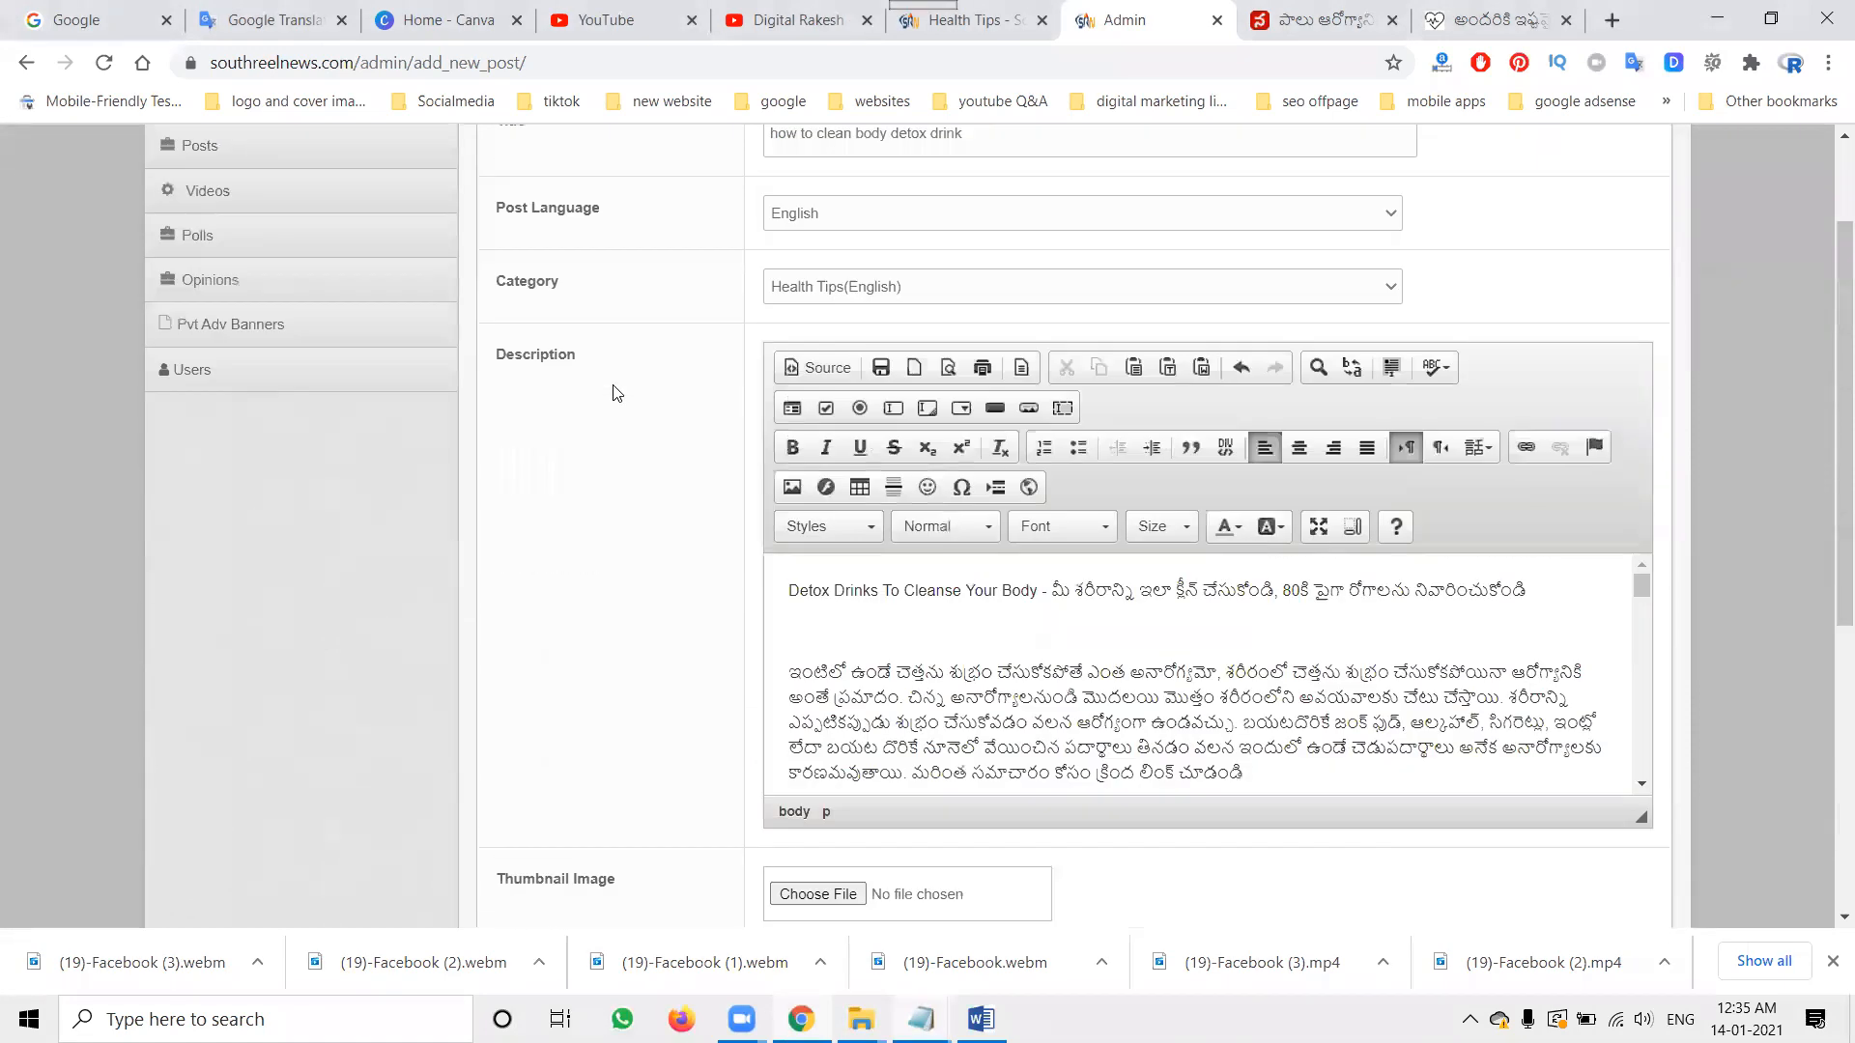
pyautogui.moveTo(962, 164); pyautogui.dragTo(891, 163)
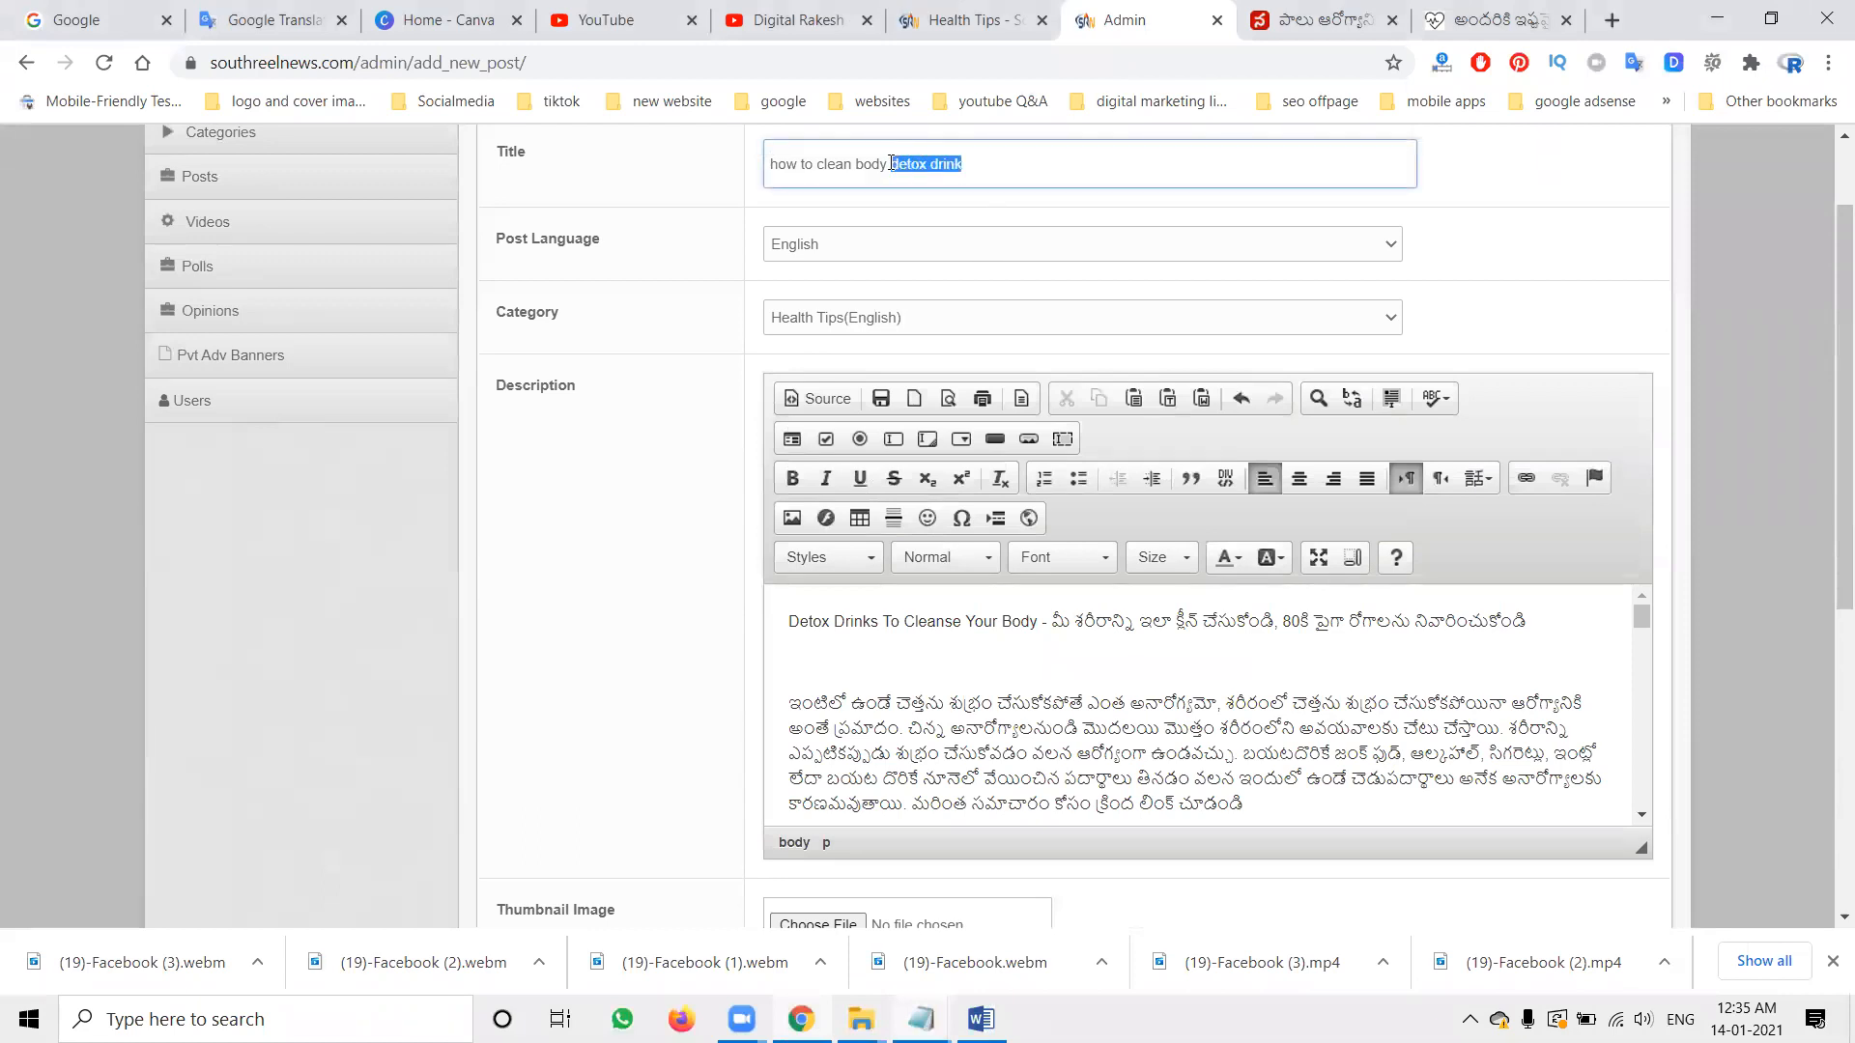
pyautogui.scroll(-6, 600, 587)
pyautogui.click(808, 679)
pyautogui.hotkey('ctrl', 'v')
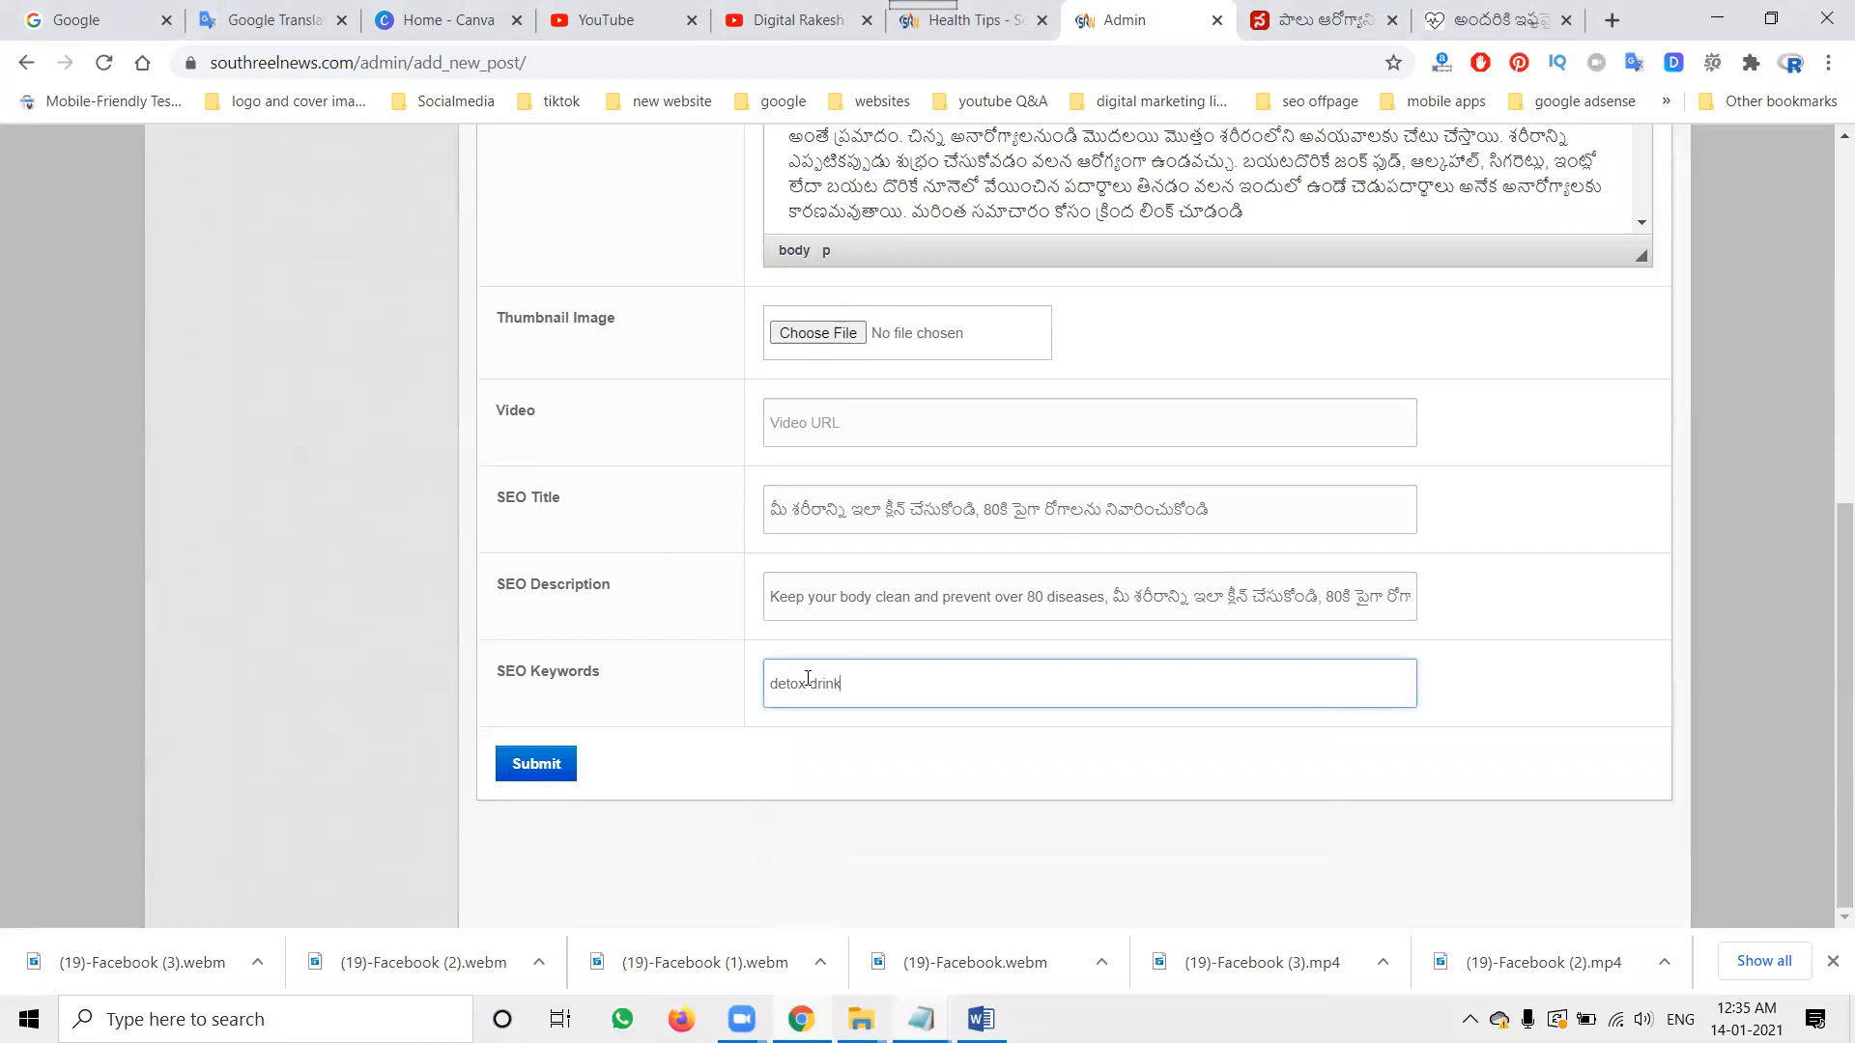
pyautogui.write(',')
pyautogui.hotkey('ctrl', 'v')
pyautogui.press('BackSpace')
pyautogui.press('BackSpace')
pyautogui.press('BackSpace')
pyautogui.press('BackSpace')
pyautogui.press('BackSpace')
pyautogui.press('BackSpace')
pyautogui.press('BackSpace')
pyautogui.press('BackSpace')
# - Copy the full SEO description, add "health tips ," to the SEO keywords and paste the description text after it
pyautogui.click(829, 597)
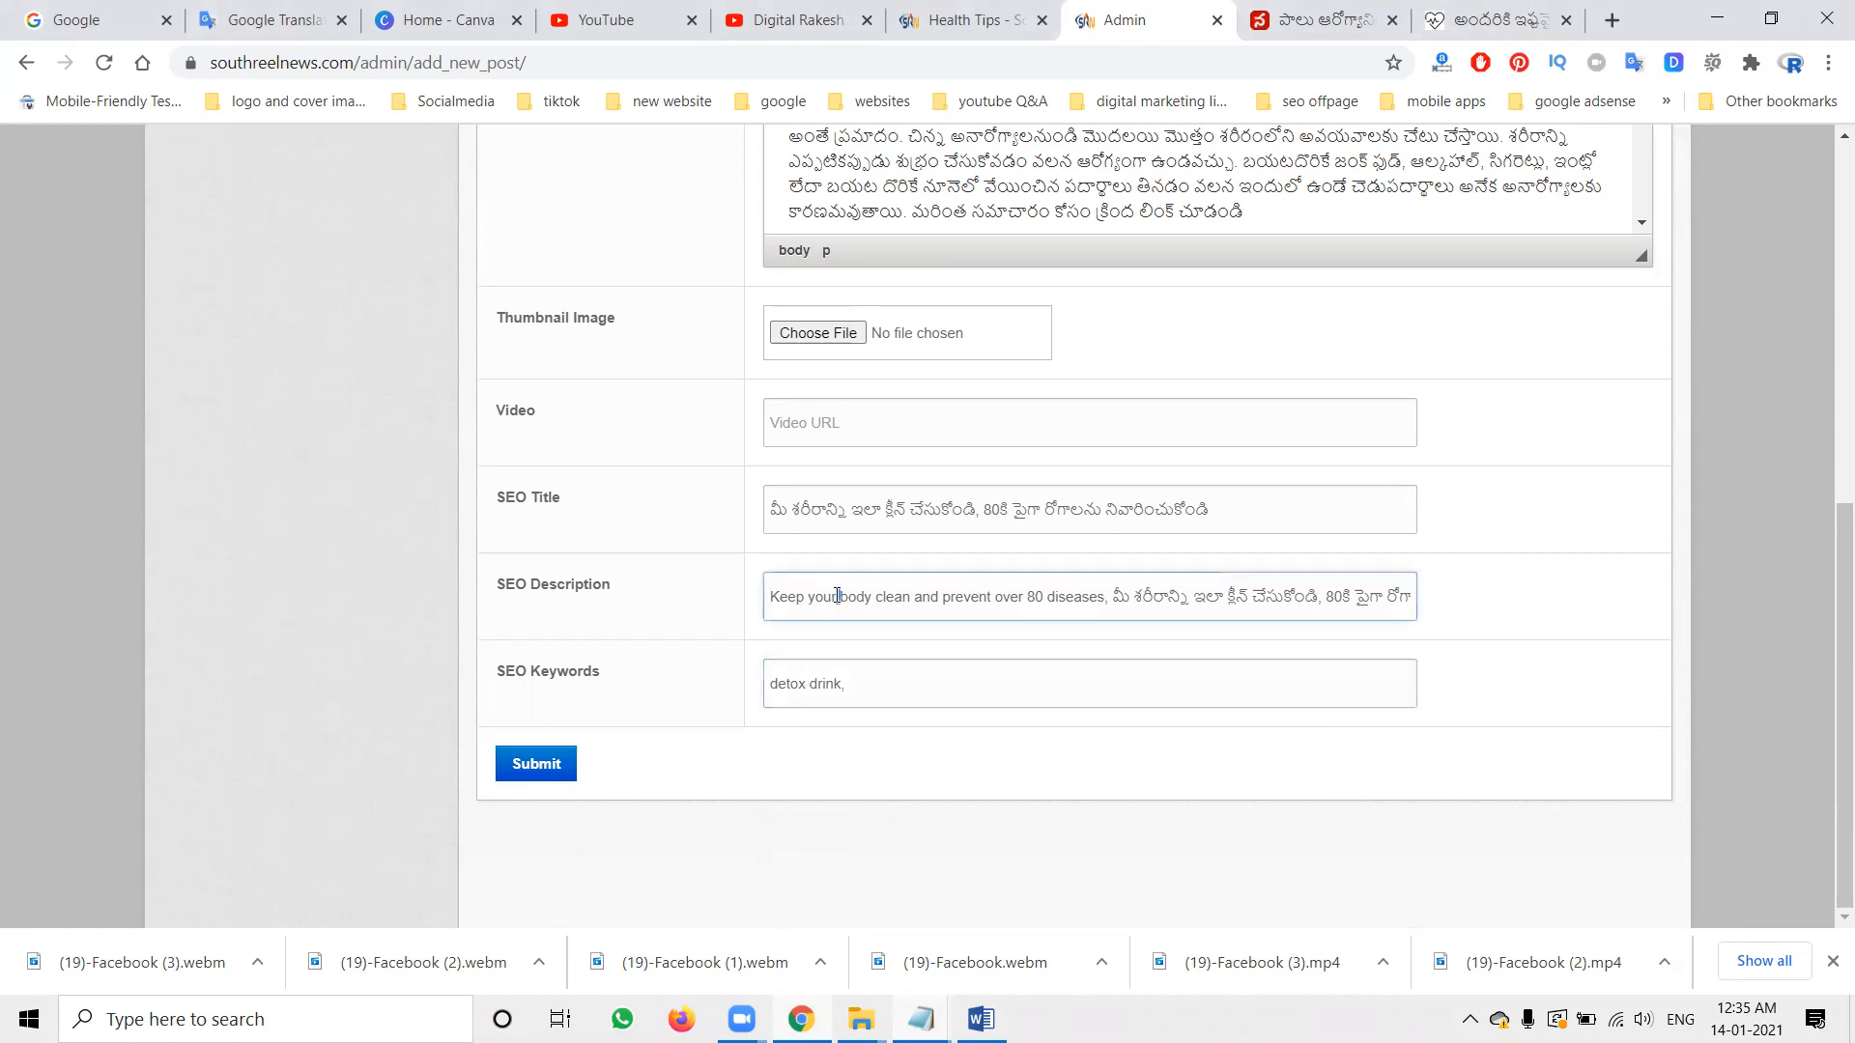
pyautogui.hotkey('ctrl', 'a')
pyautogui.click(823, 700)
pyautogui.write('health tips')
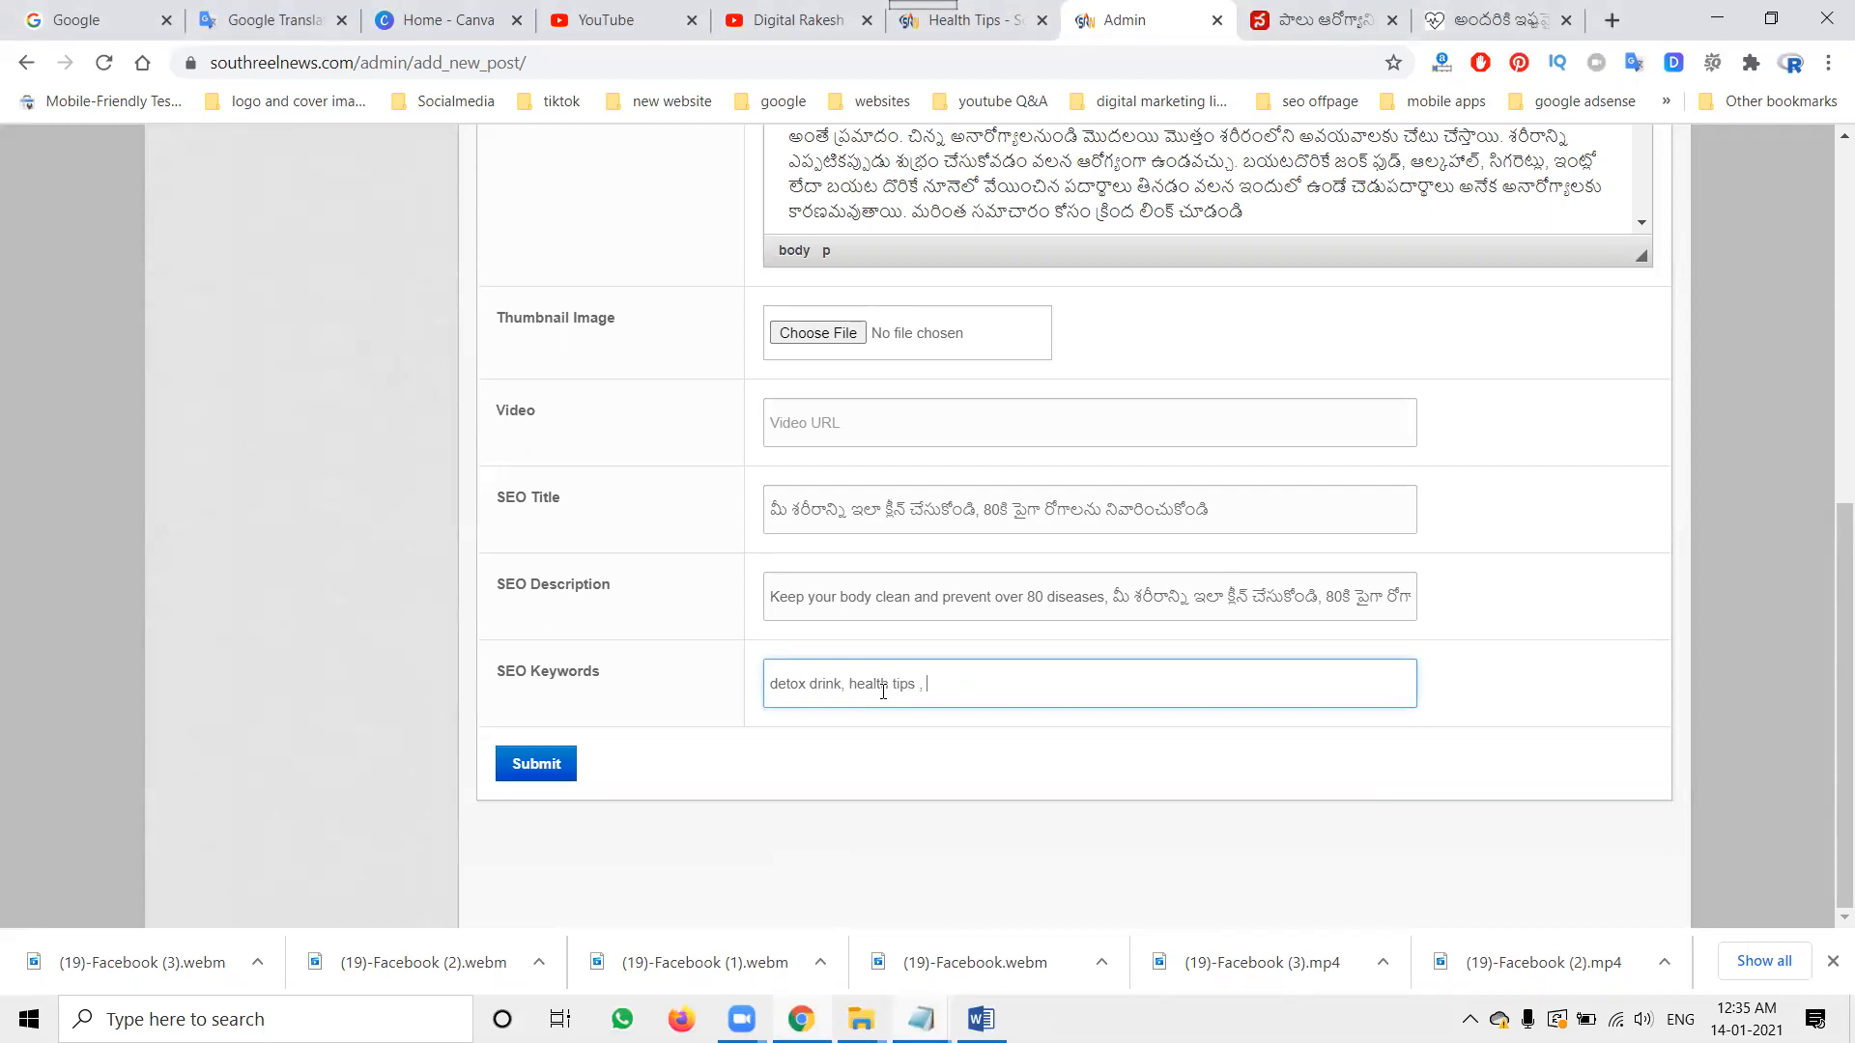
pyautogui.hotkey('ctrl', 'v')
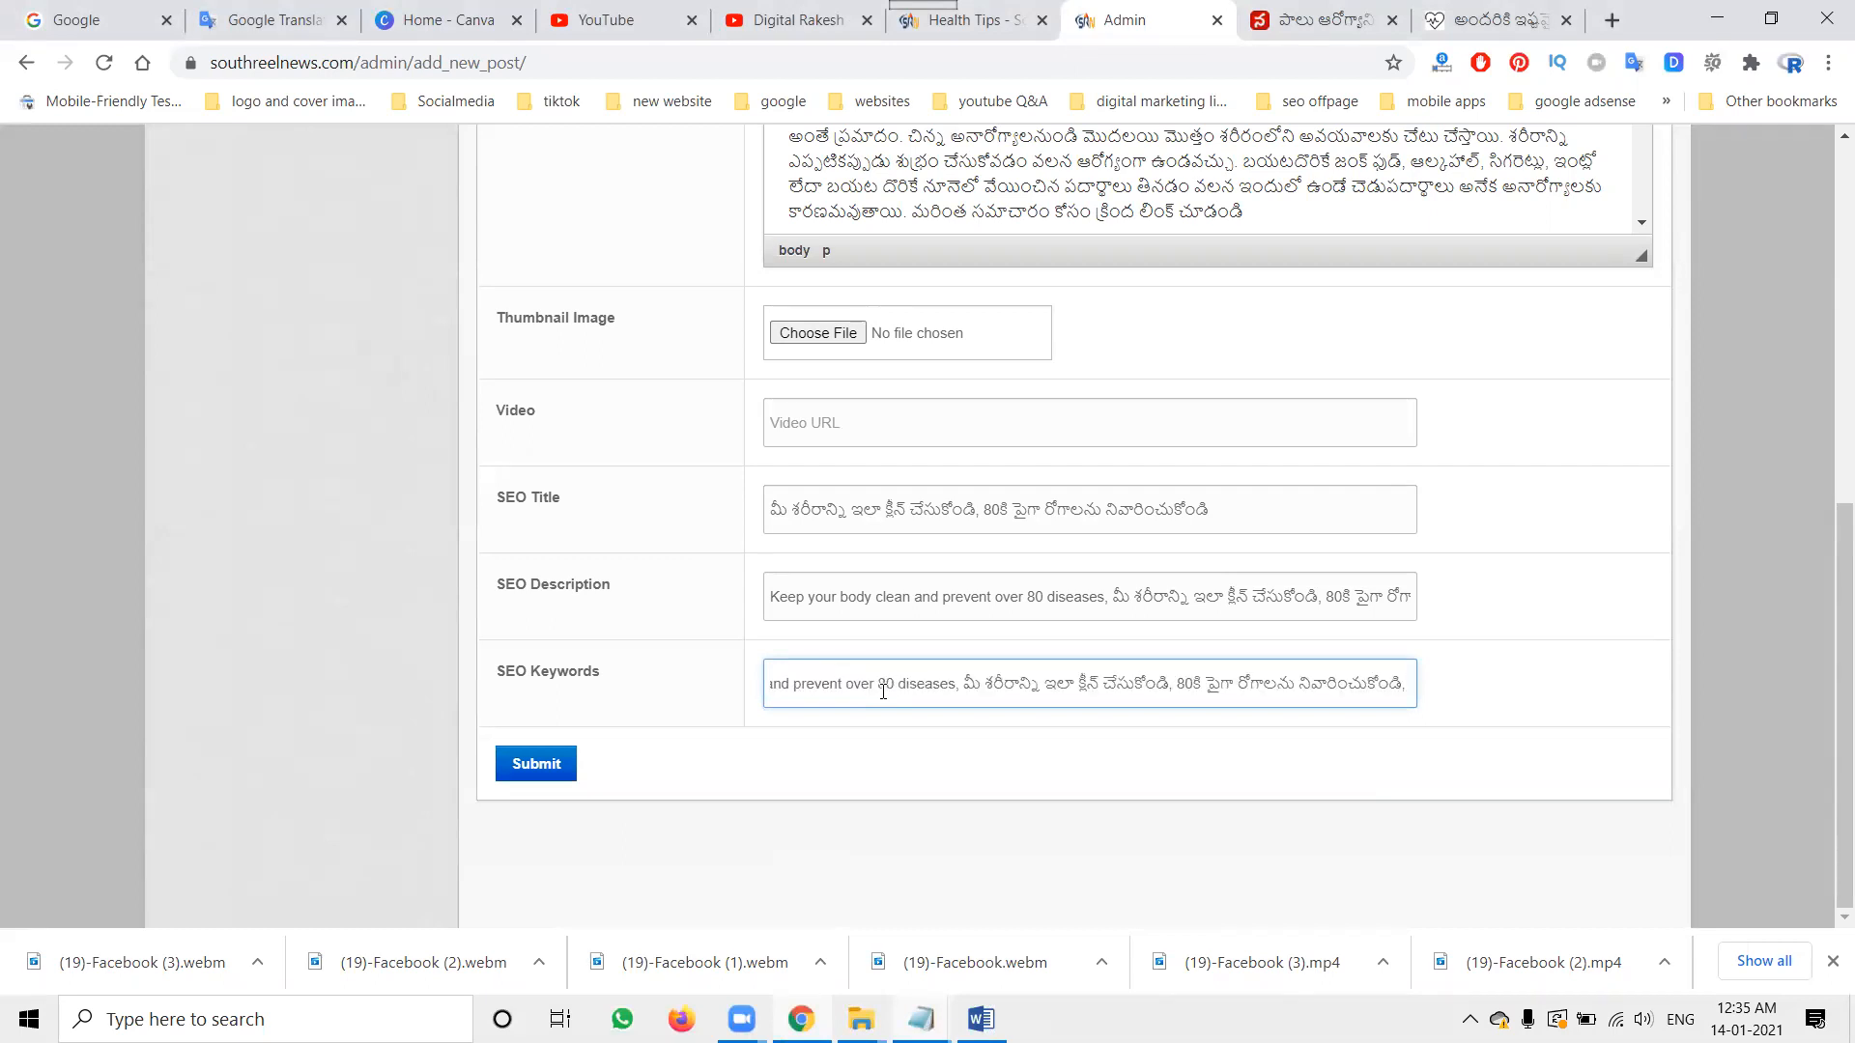
# - Insert "health befits telugu," before the pasted description in the SEO keywords and remove the extra space after "health tips"
pyautogui.click(944, 739)
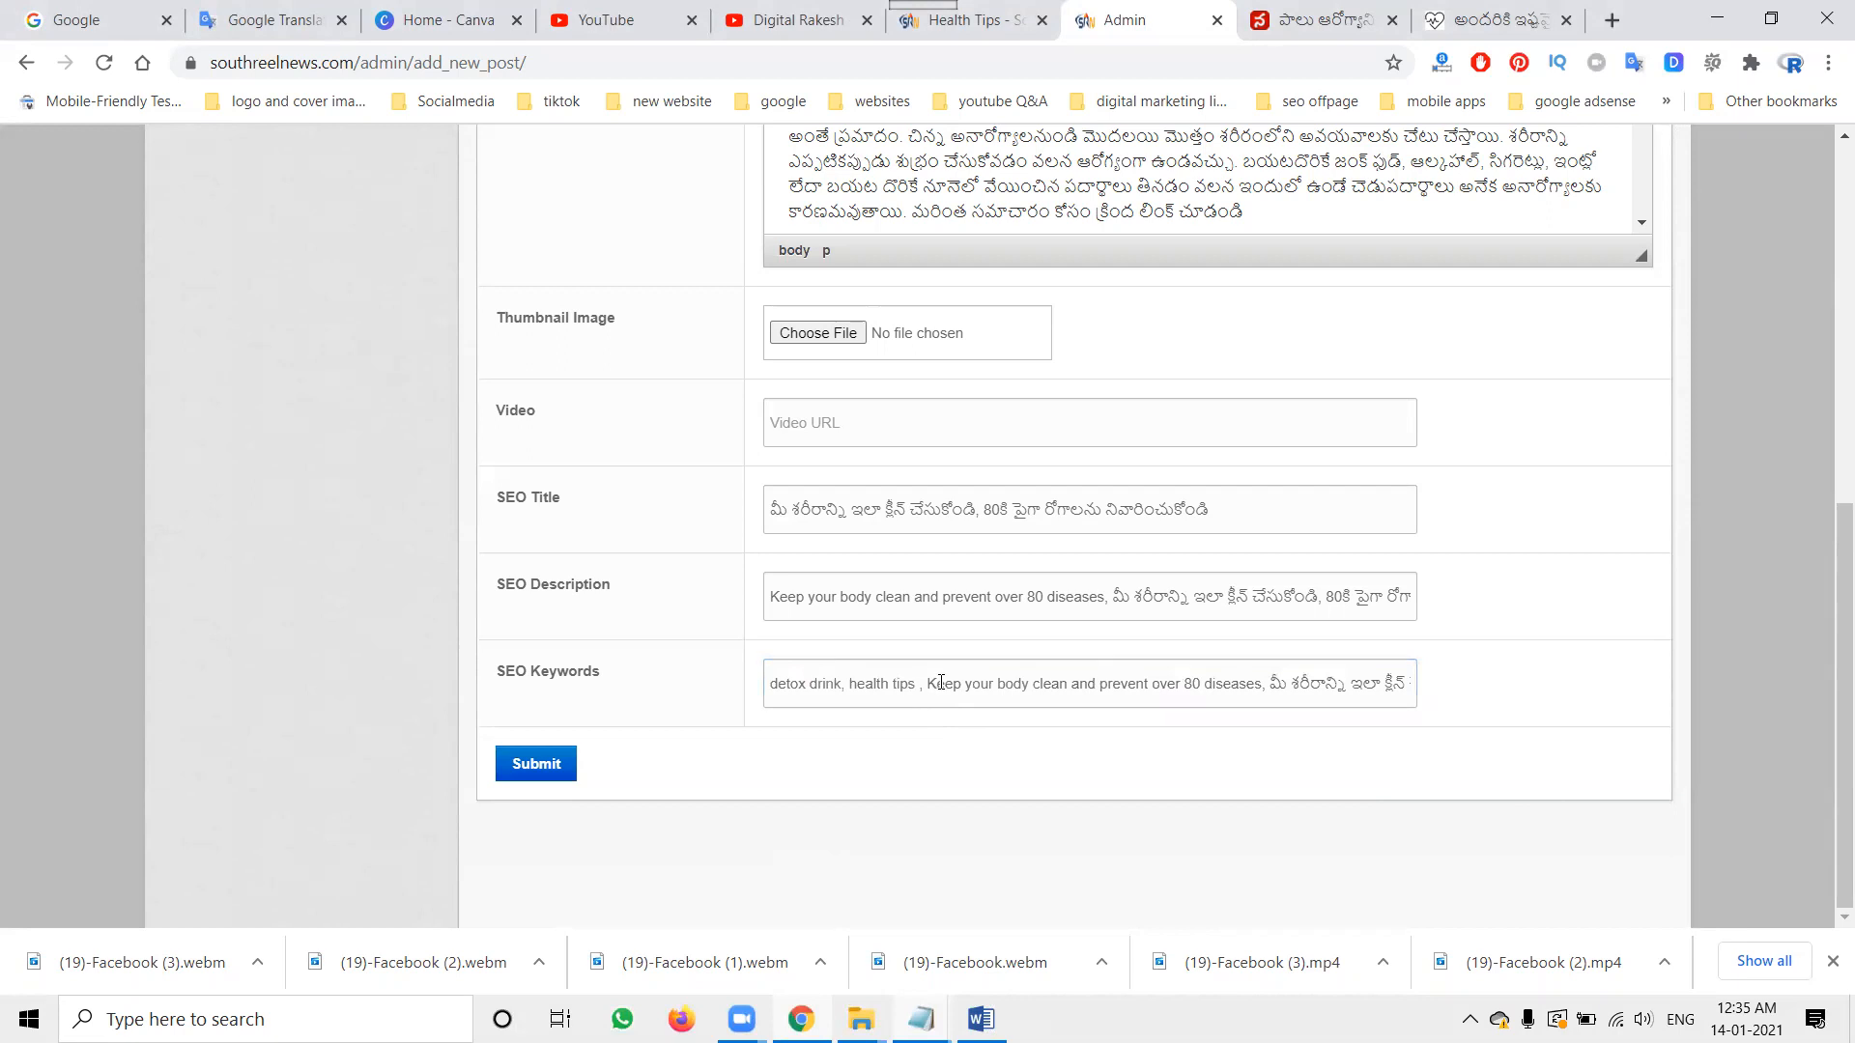
pyautogui.click(930, 683)
pyautogui.write('health befits telugu,')
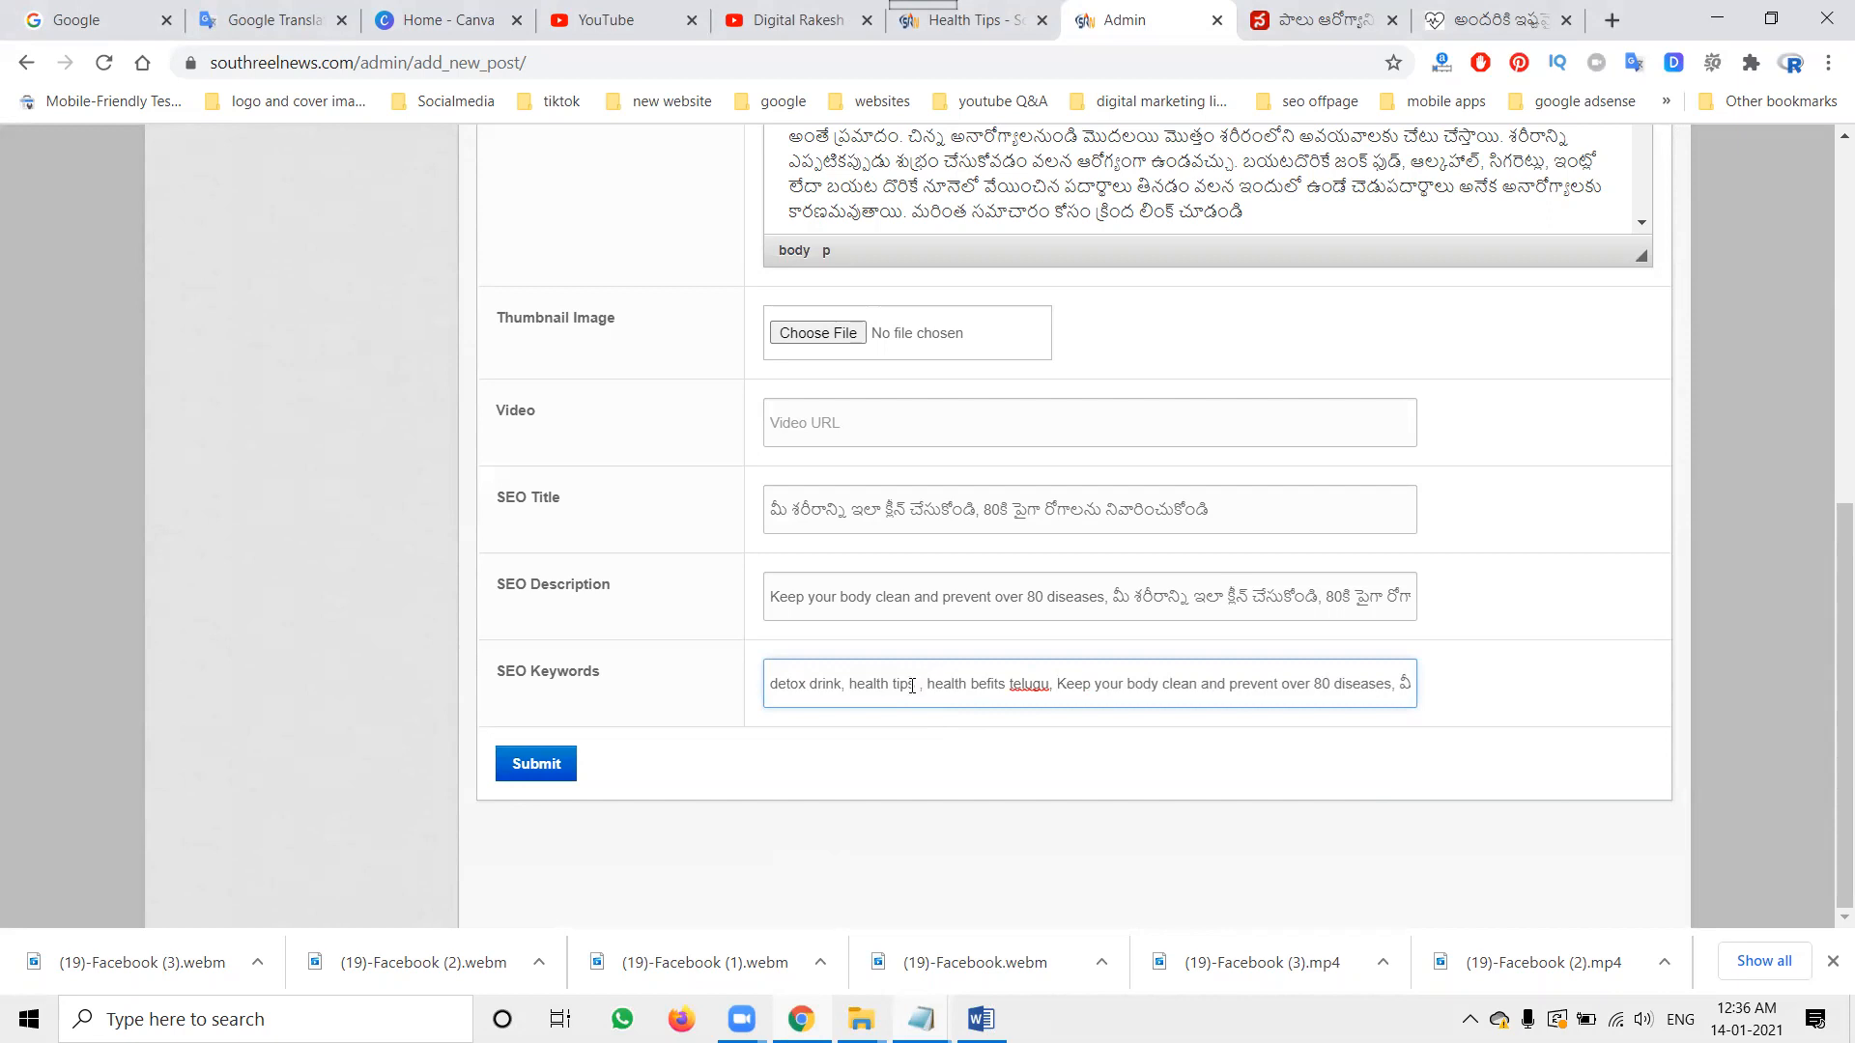
pyautogui.press('BackSpace')
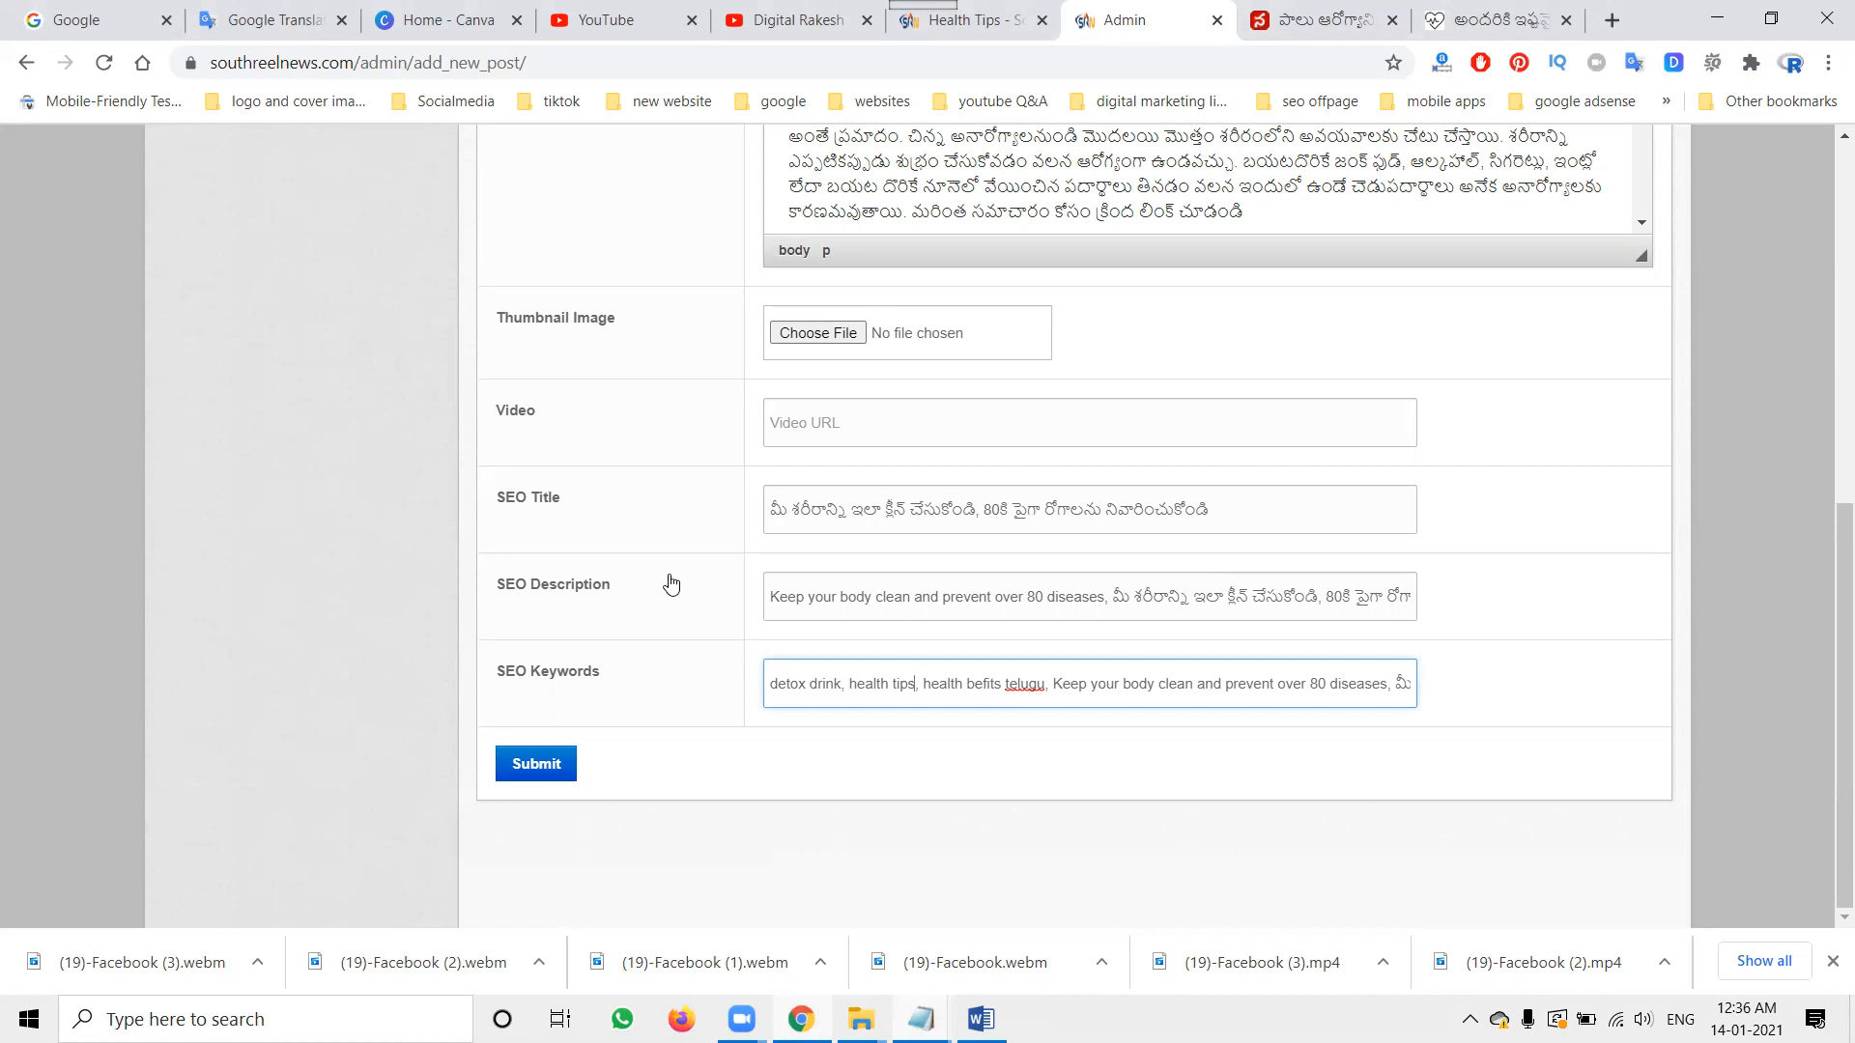
# - Open Facebook in a new browser tab and look through the feed for the Telugu Health Tips post on cleaning the body
pyautogui.scroll(7, 672, 585)
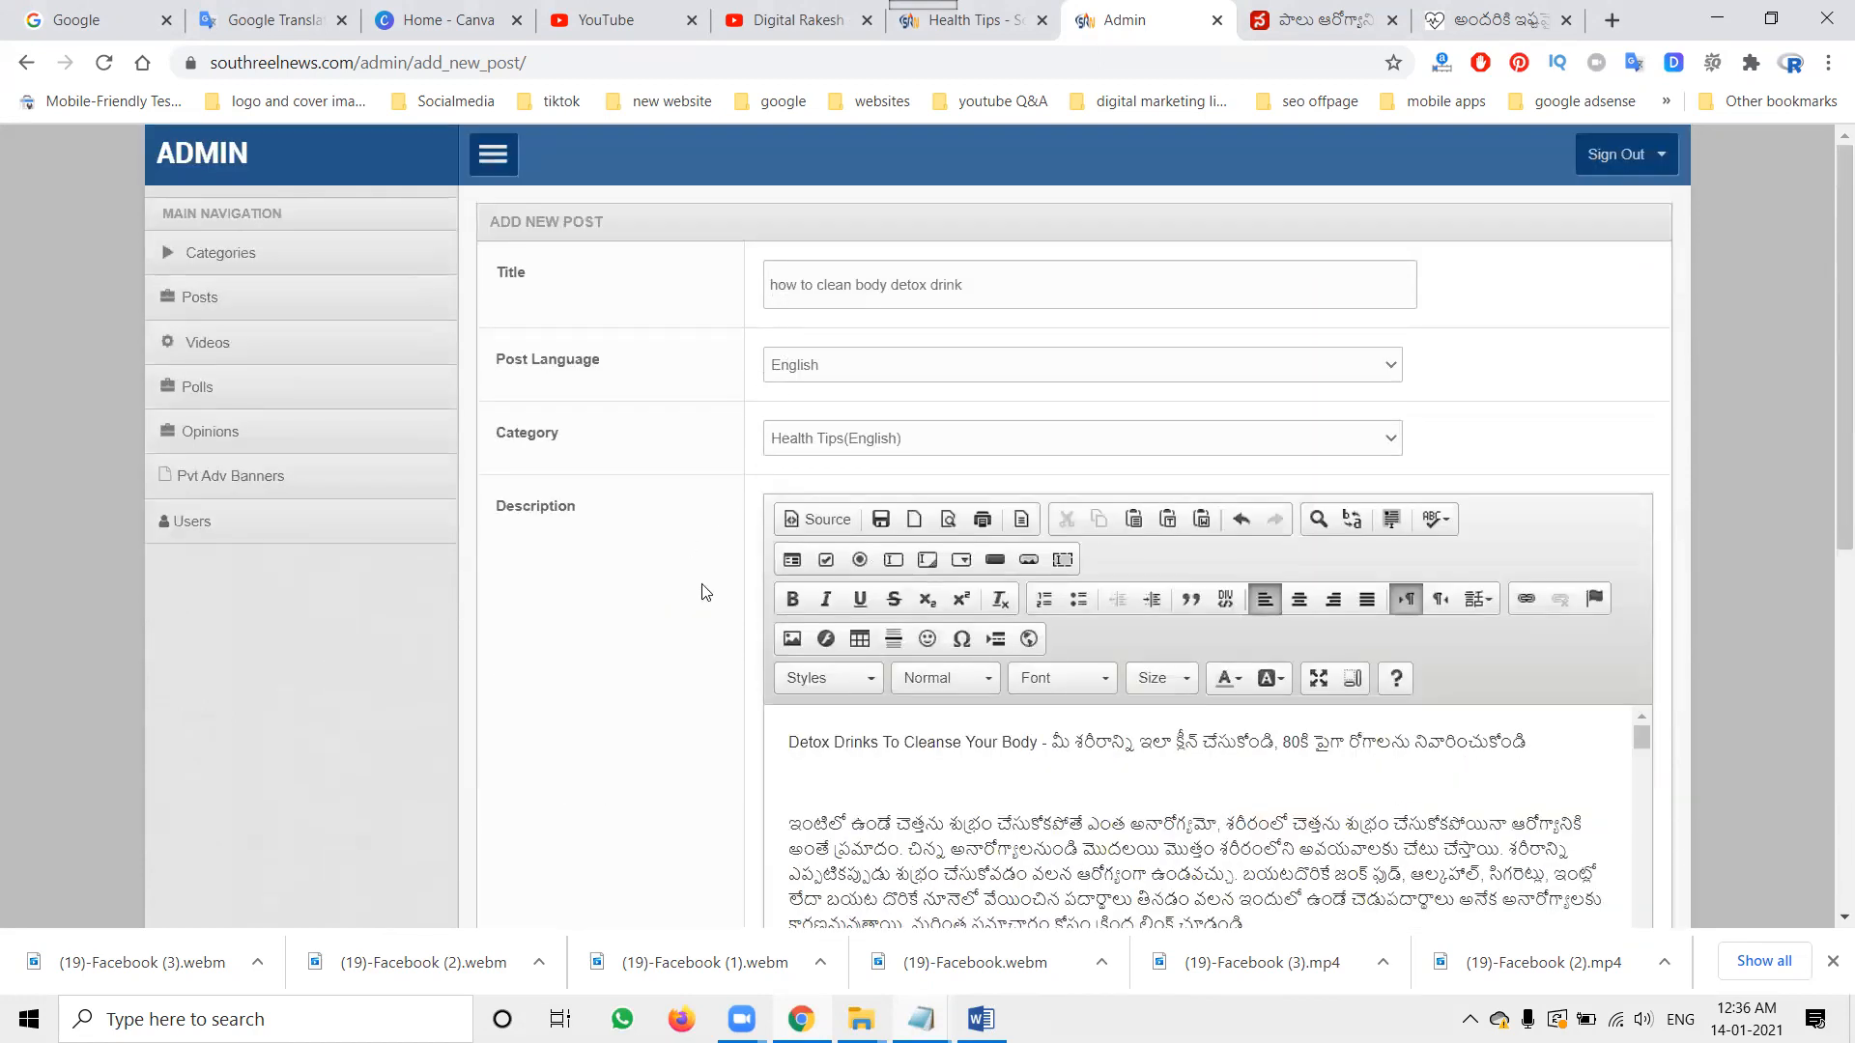
pyautogui.click(1619, 20)
pyautogui.write('fac')
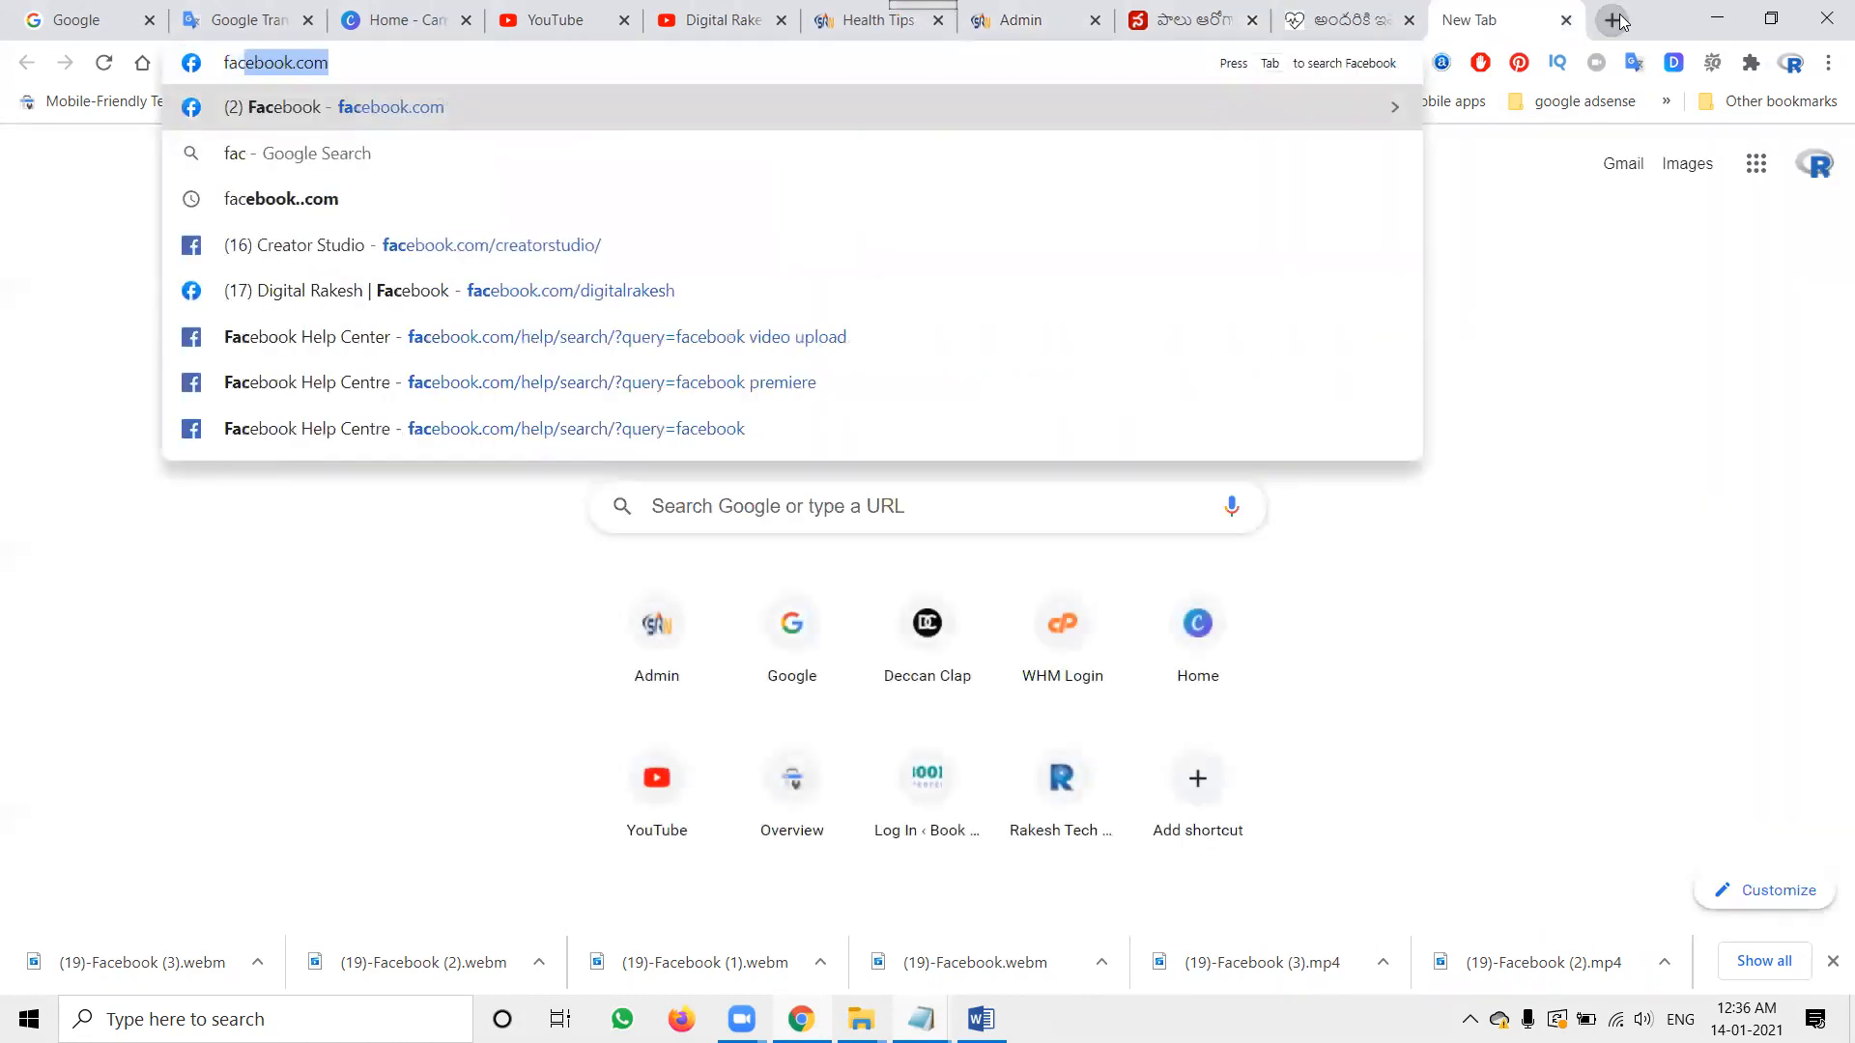
pyautogui.press('Return')
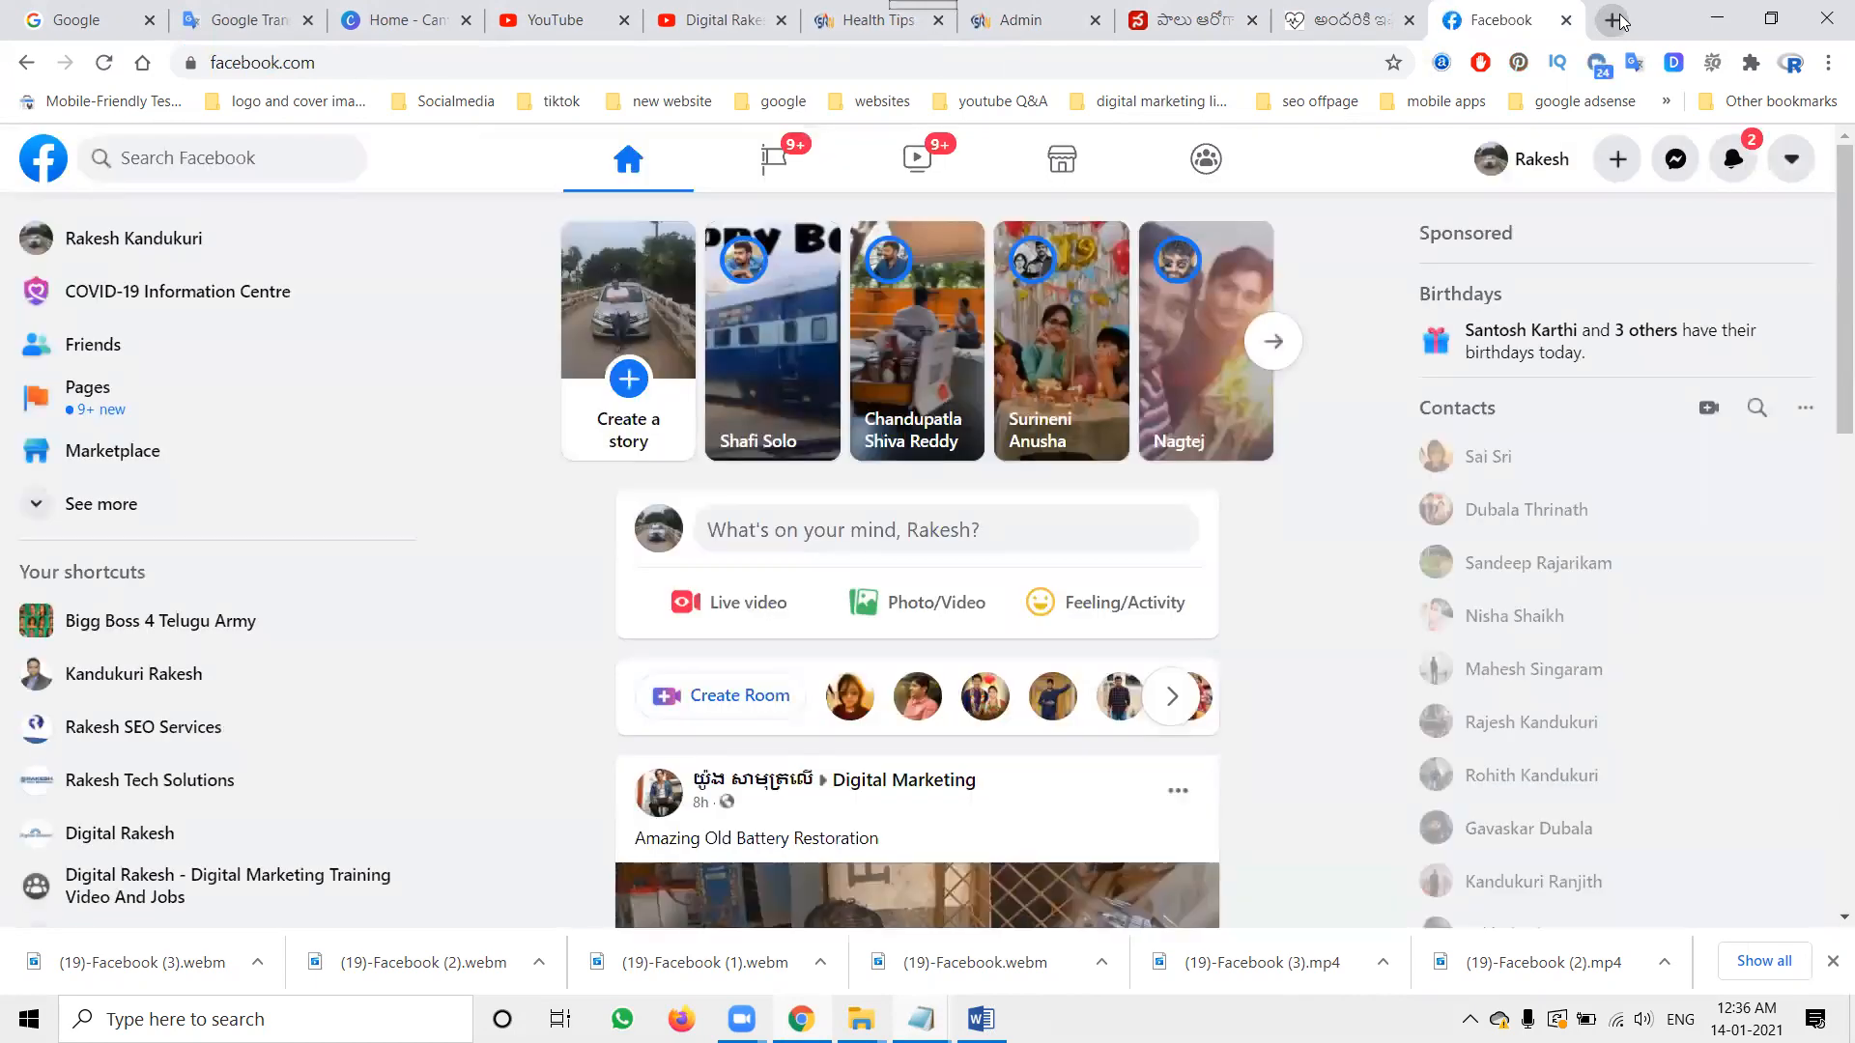
pyautogui.scroll(-15, 1261, 442)
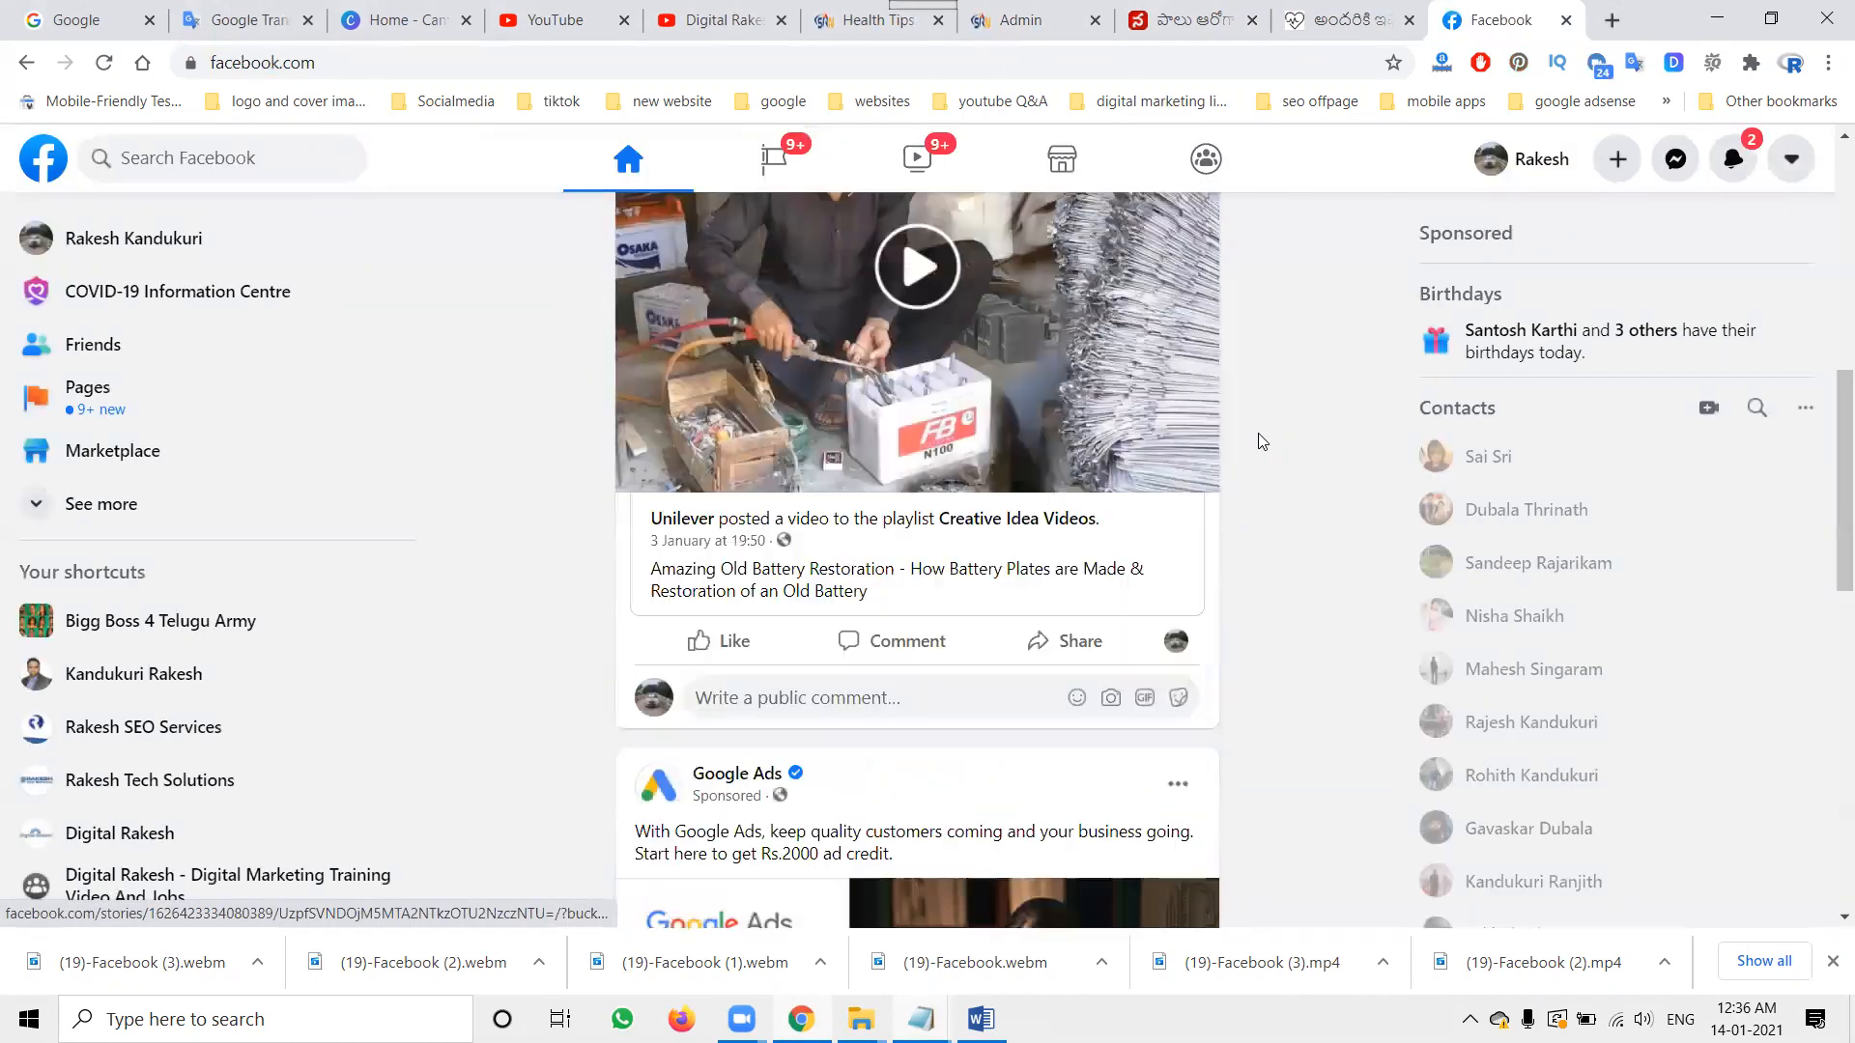
pyautogui.scroll(-9, 1261, 441)
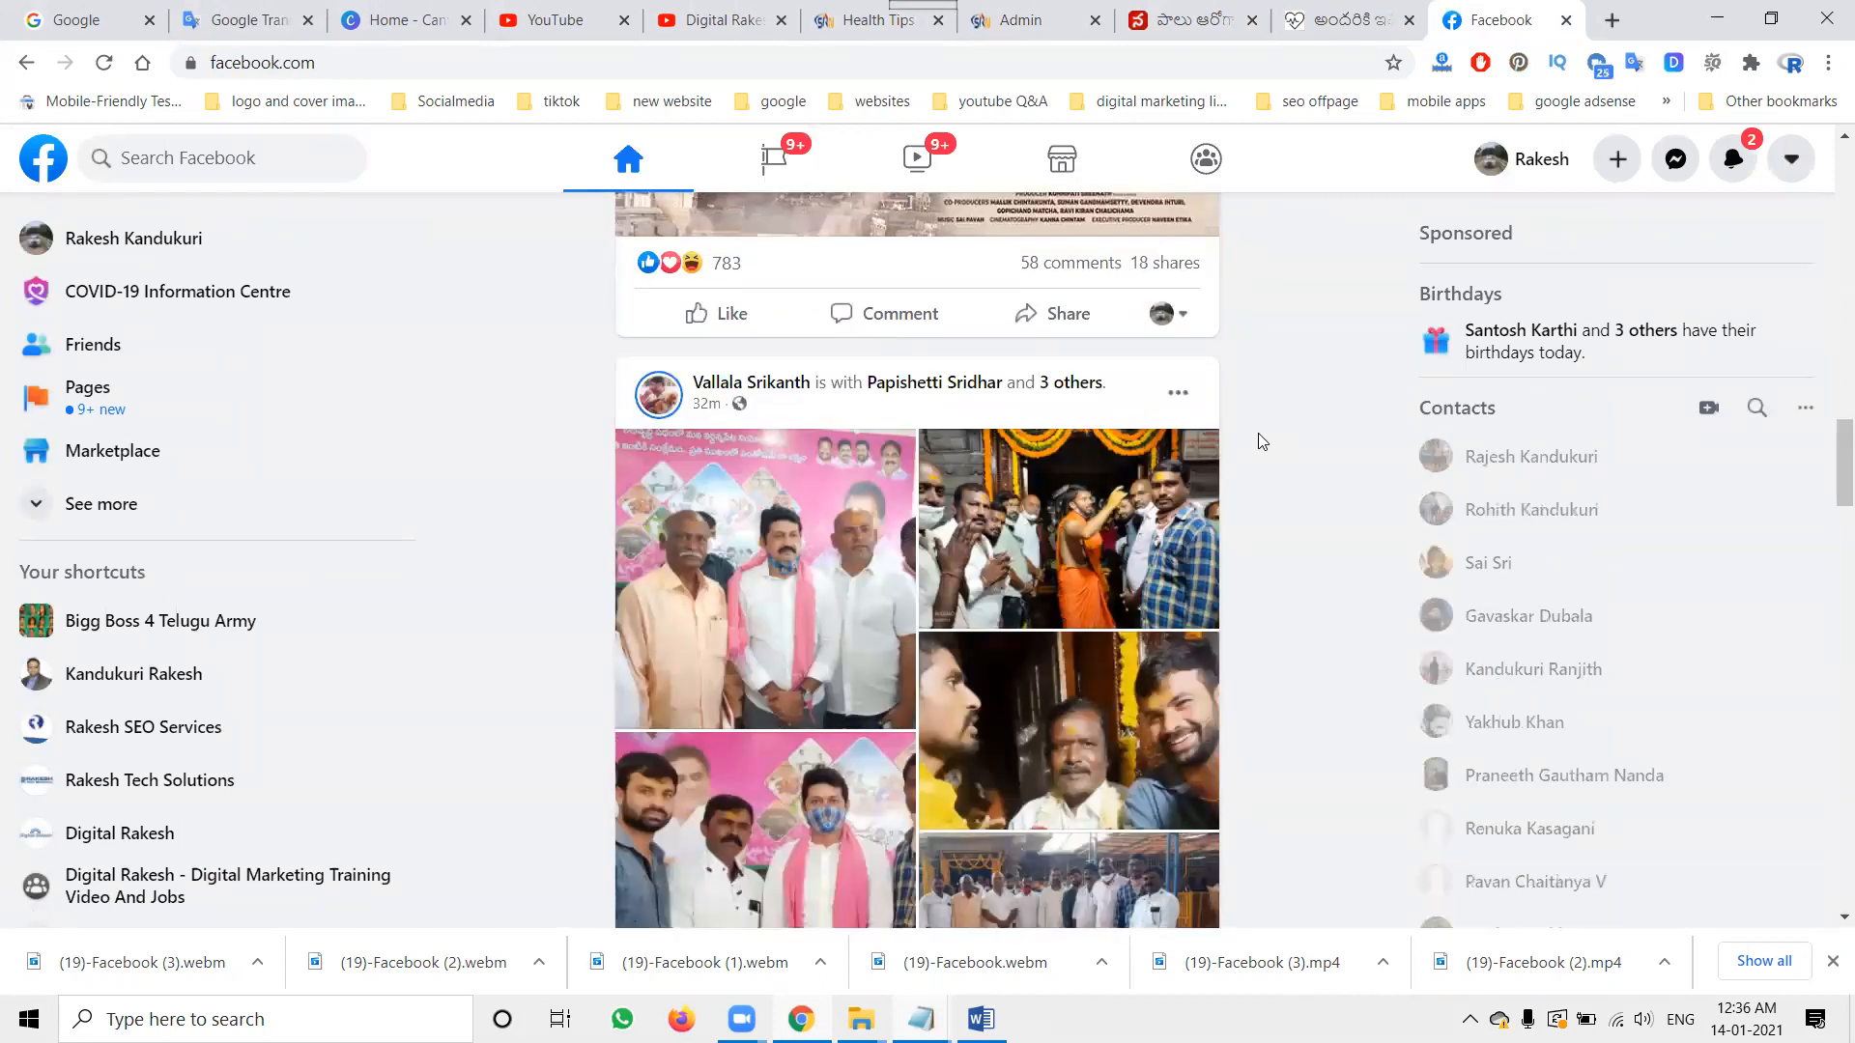
pyautogui.scroll(-9, 1260, 441)
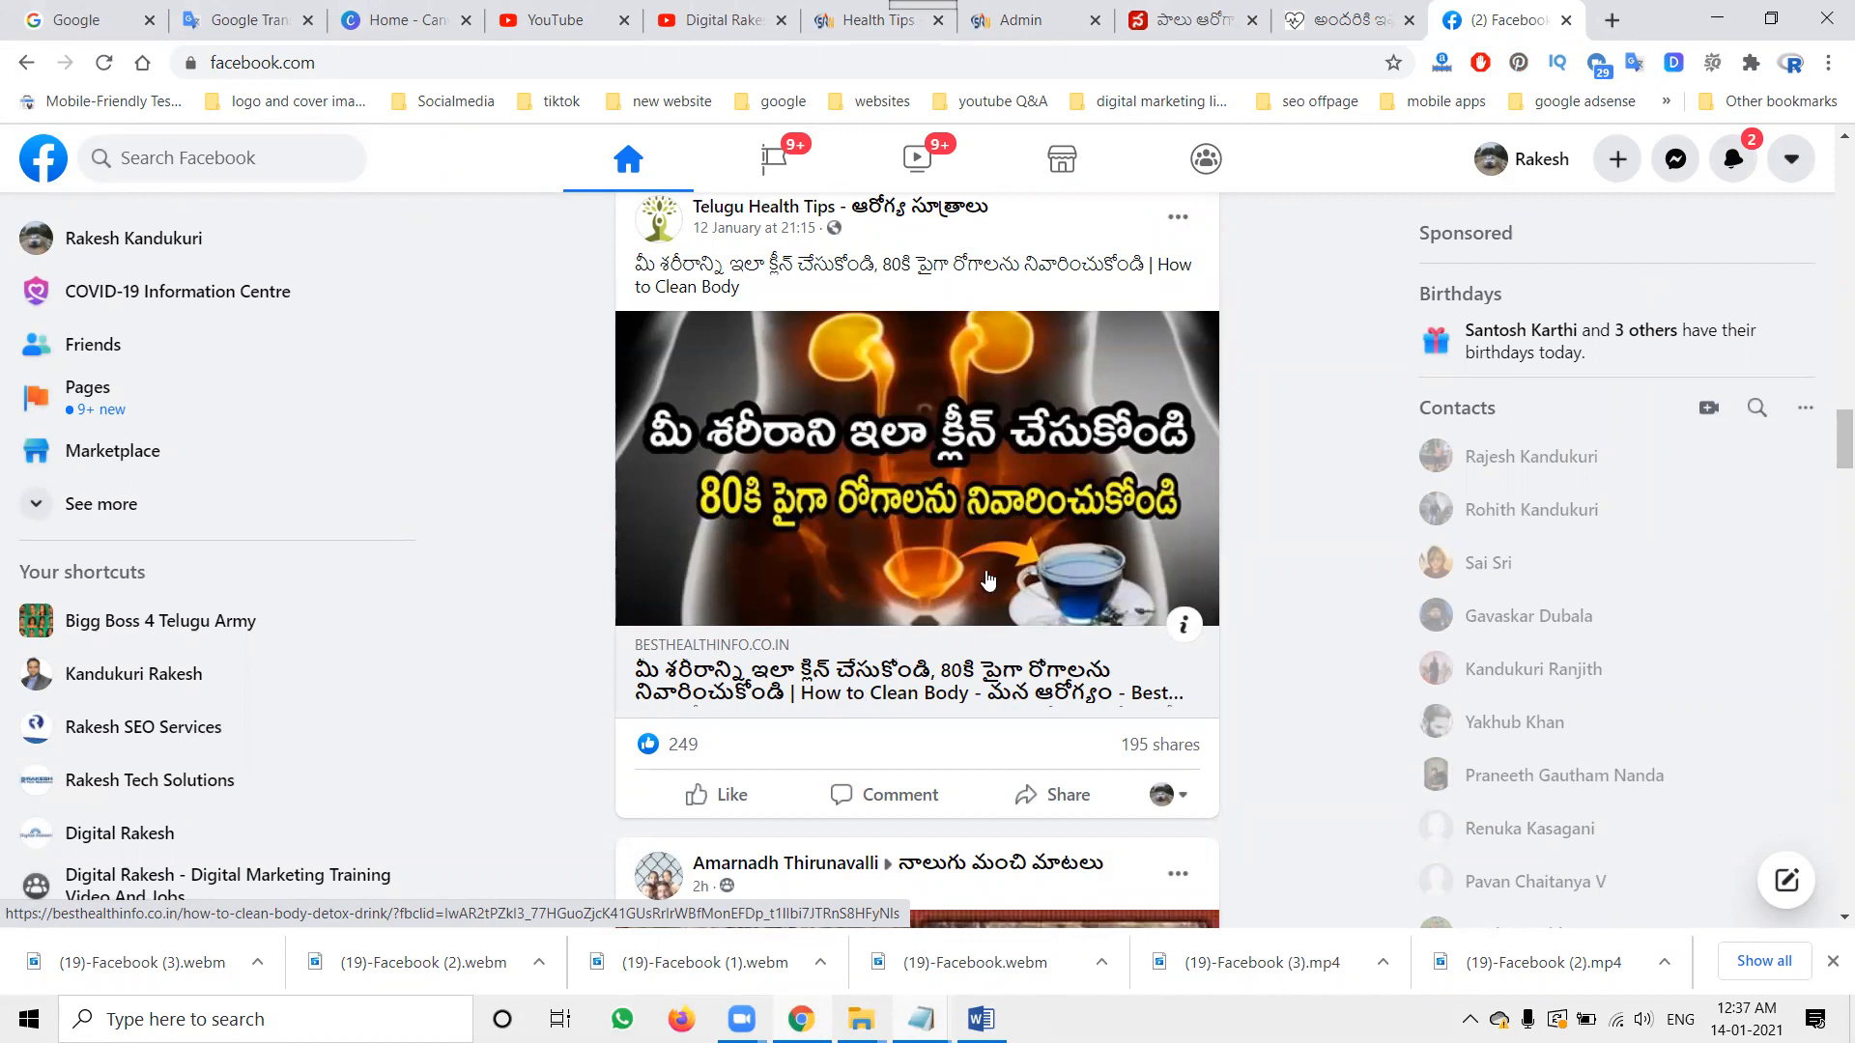
# - Return to the post form and copy "how to clean body" from the title to the start of the SEO title, followed by " - "
pyautogui.click(1024, 19)
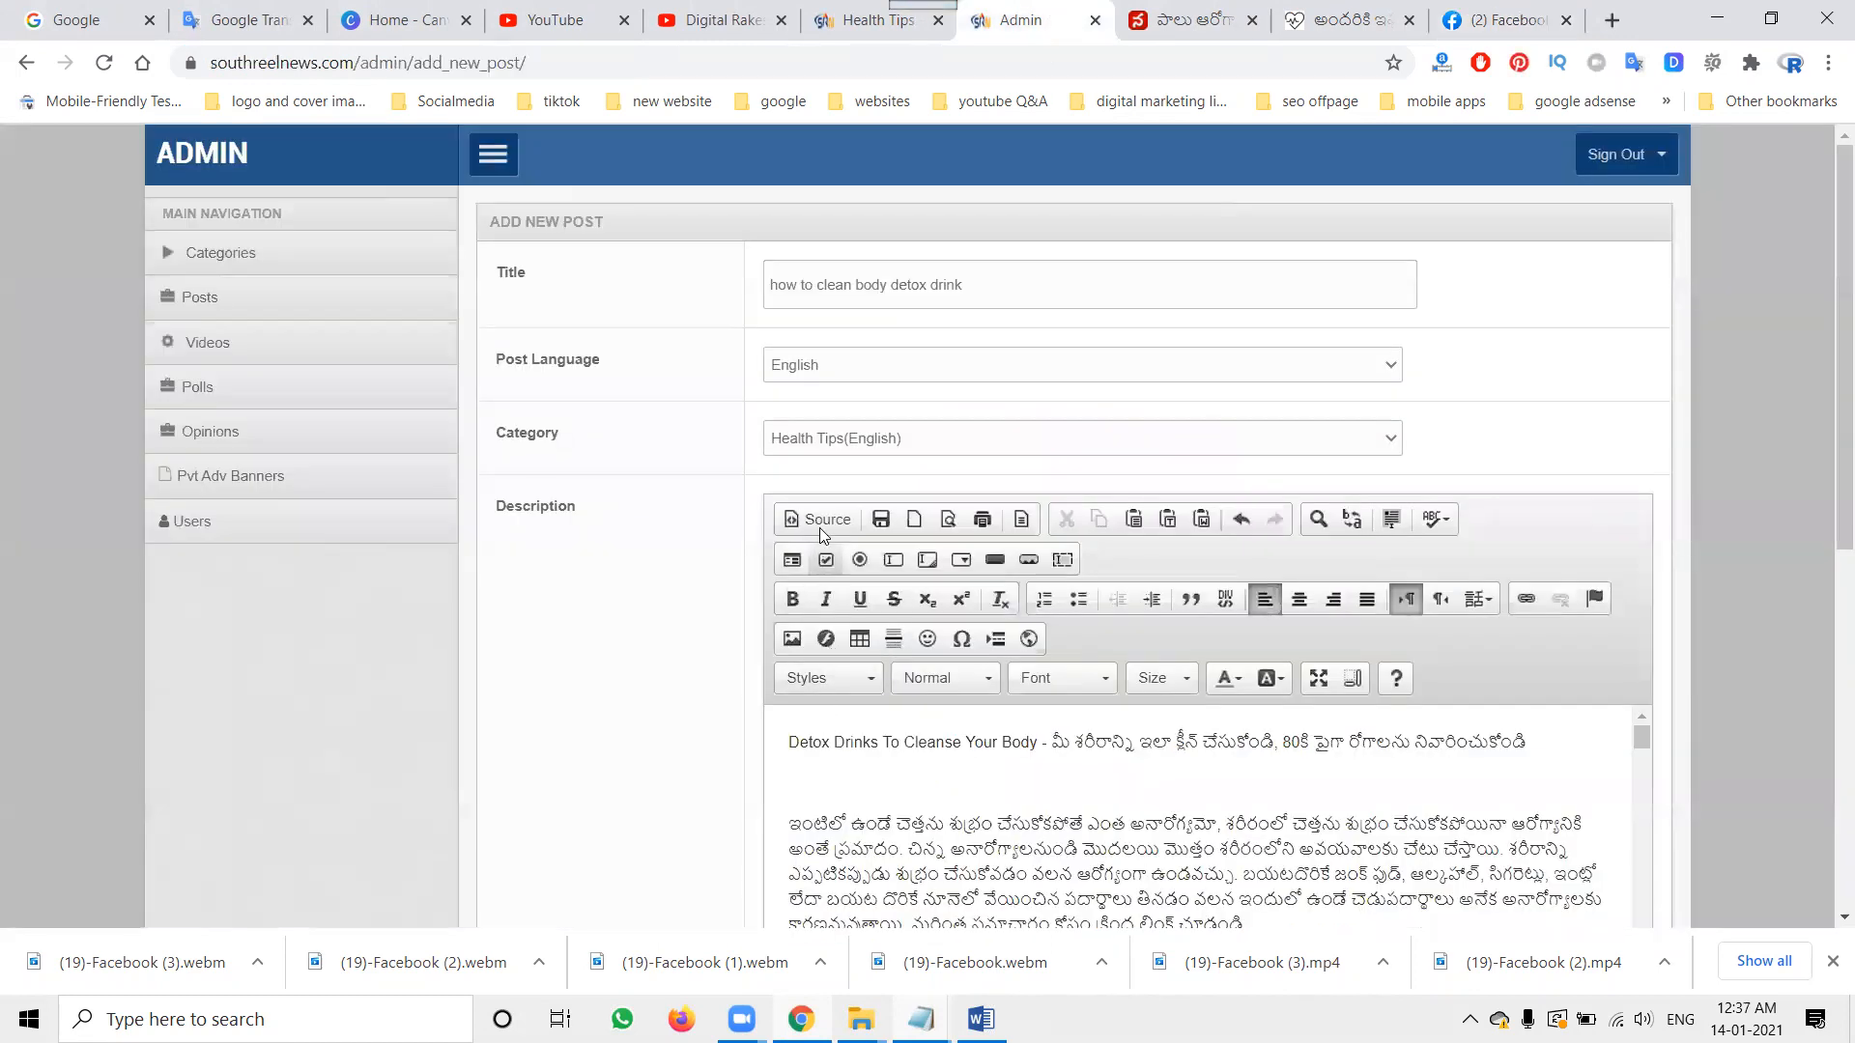
pyautogui.moveTo(887, 285); pyautogui.dragTo(765, 285)
pyautogui.hotkey('ctrl', 'c')
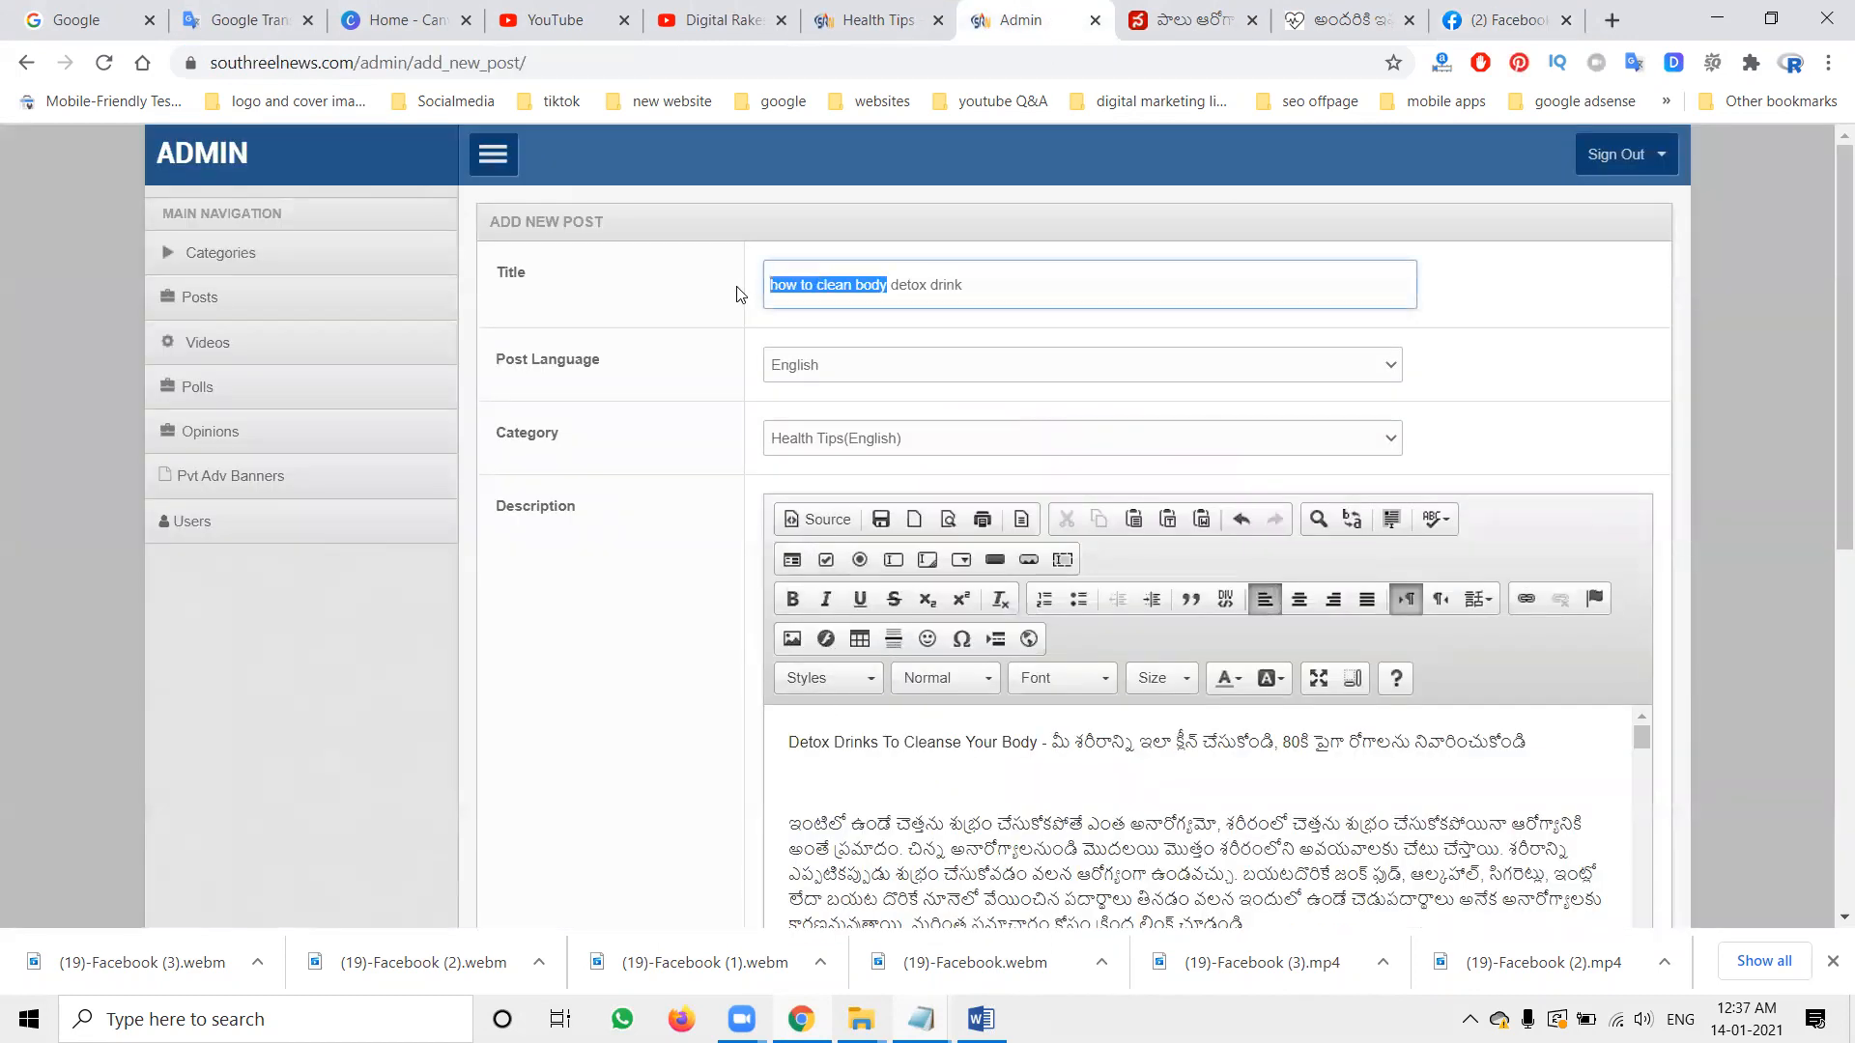
pyautogui.scroll(-1, 657, 514)
pyautogui.scroll(-6, 667, 522)
pyautogui.click(771, 614)
pyautogui.hotkey('ctrl', 'v')
pyautogui.write('-')
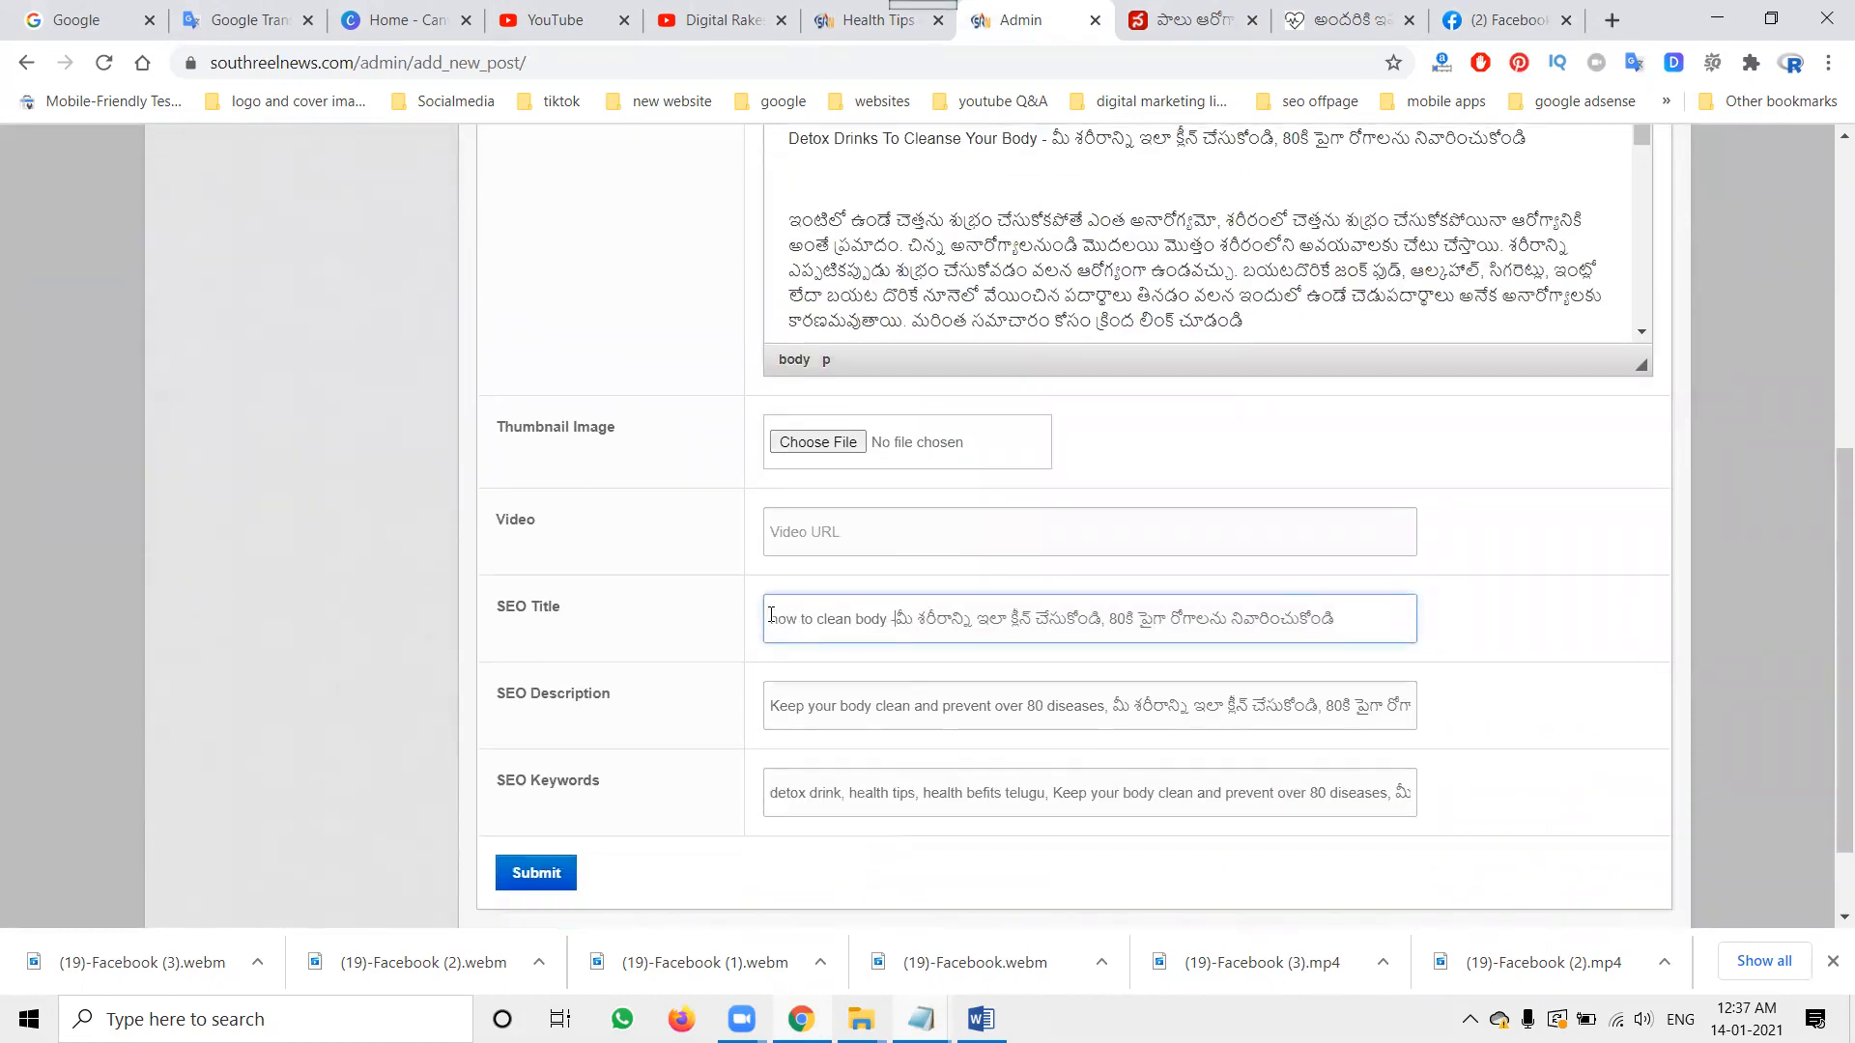
pyautogui.click(604, 321)
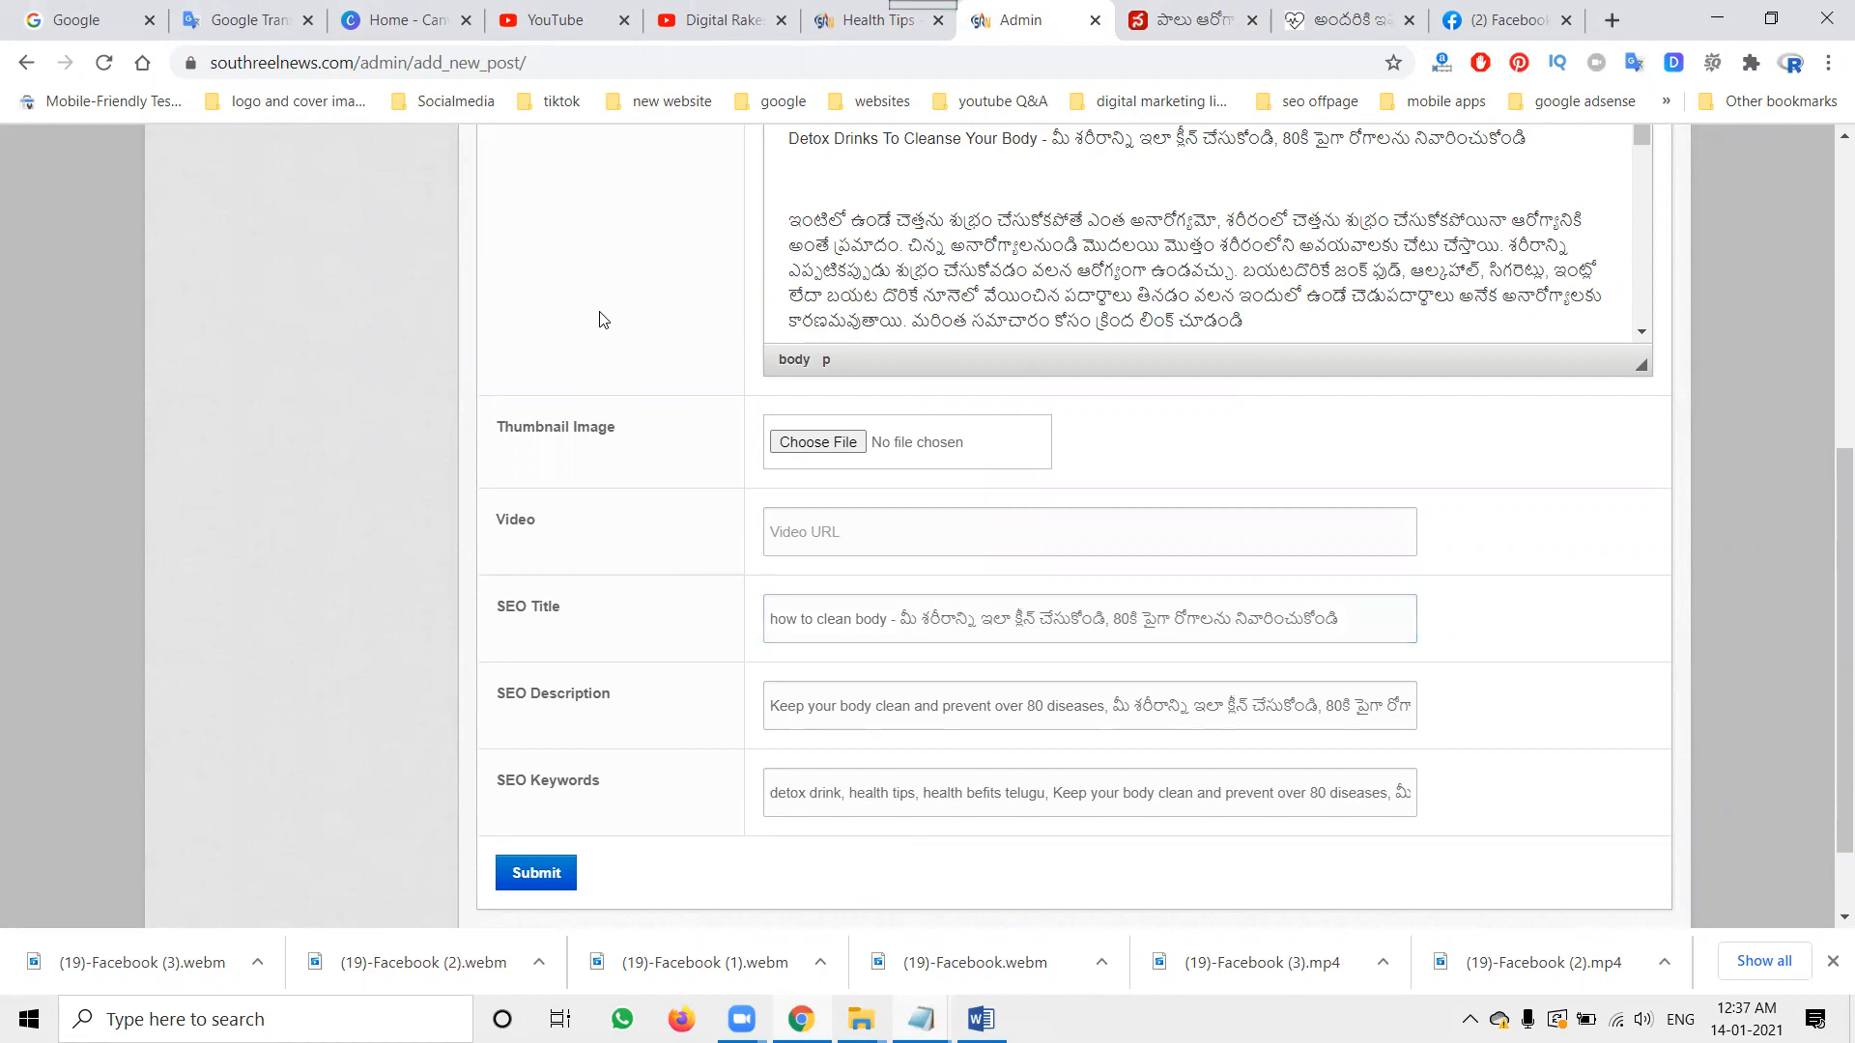
# - Select the complete SEO title text in the post form
pyautogui.tripleClick(1017, 619)
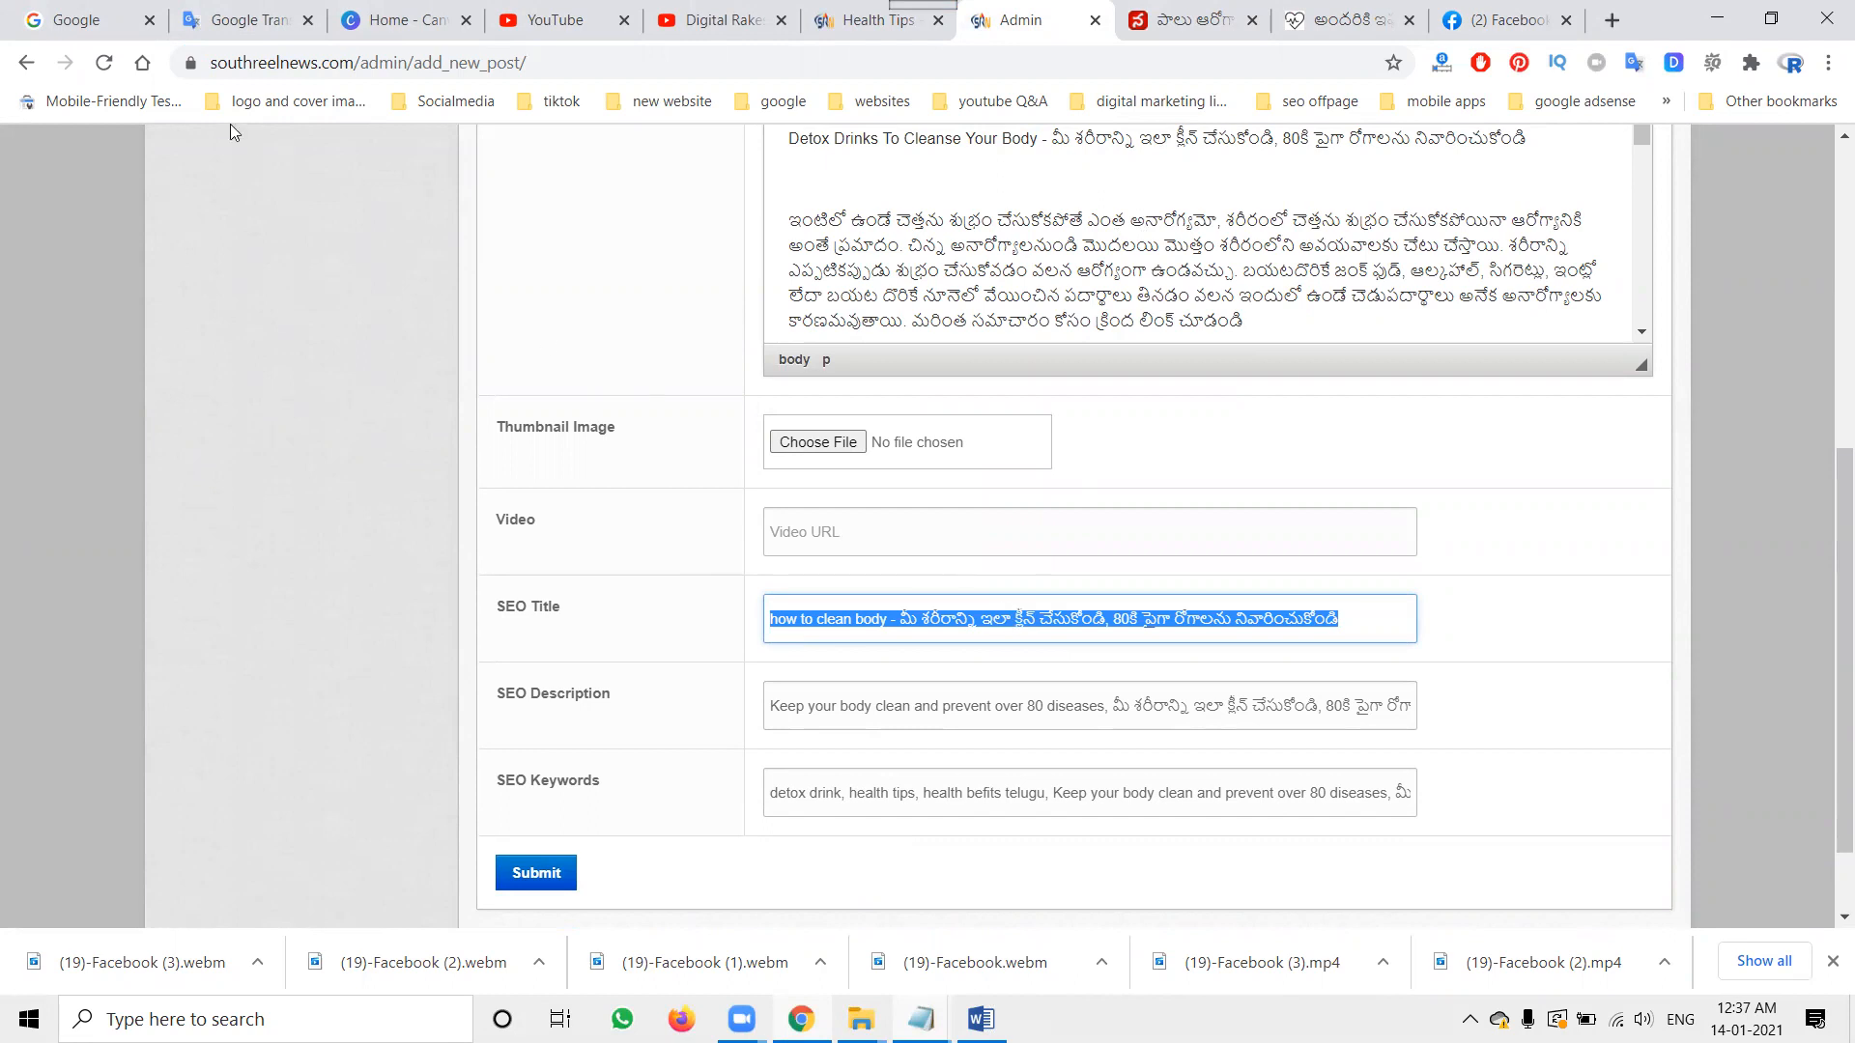
pyautogui.click(87, 19)
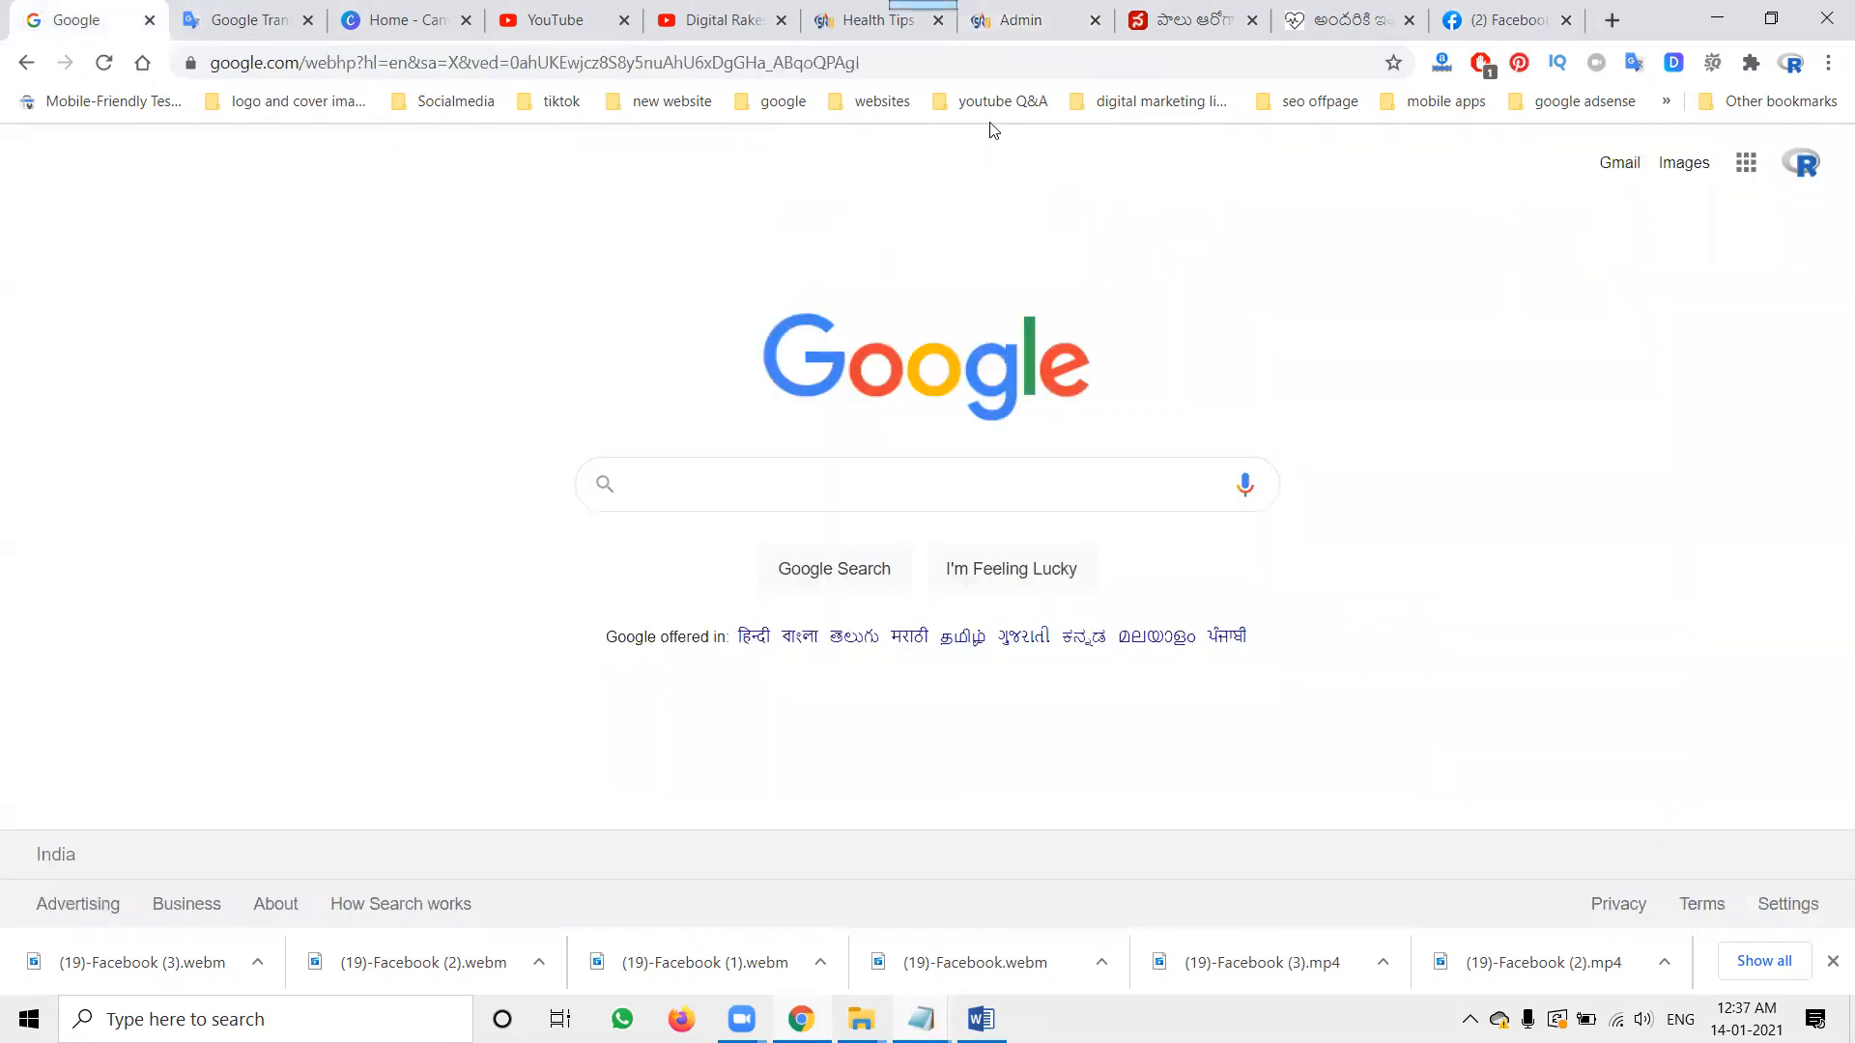
pyautogui.click(999, 37)
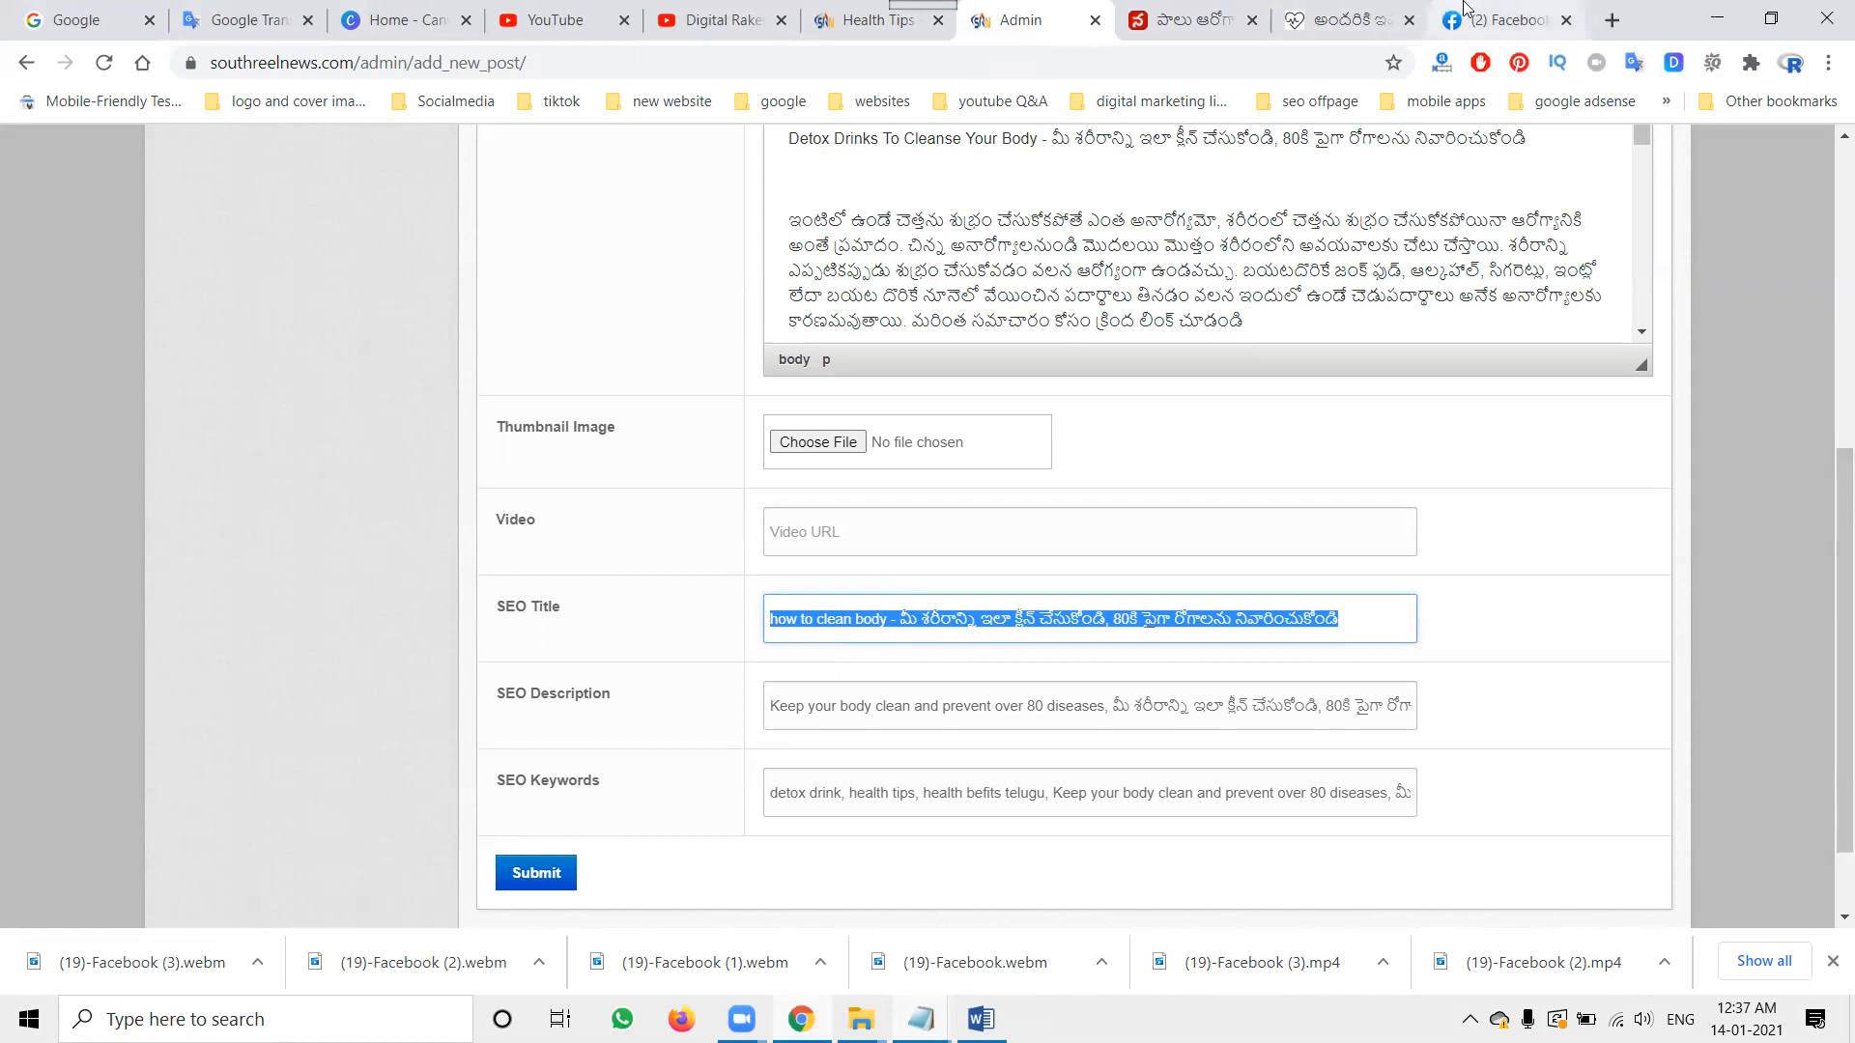
# - Browse further down the Facebook feed and open the shared V6 Velugu crime news article
pyautogui.click(1502, 19)
pyautogui.scroll(-5, 887, 647)
pyautogui.scroll(-15, 887, 648)
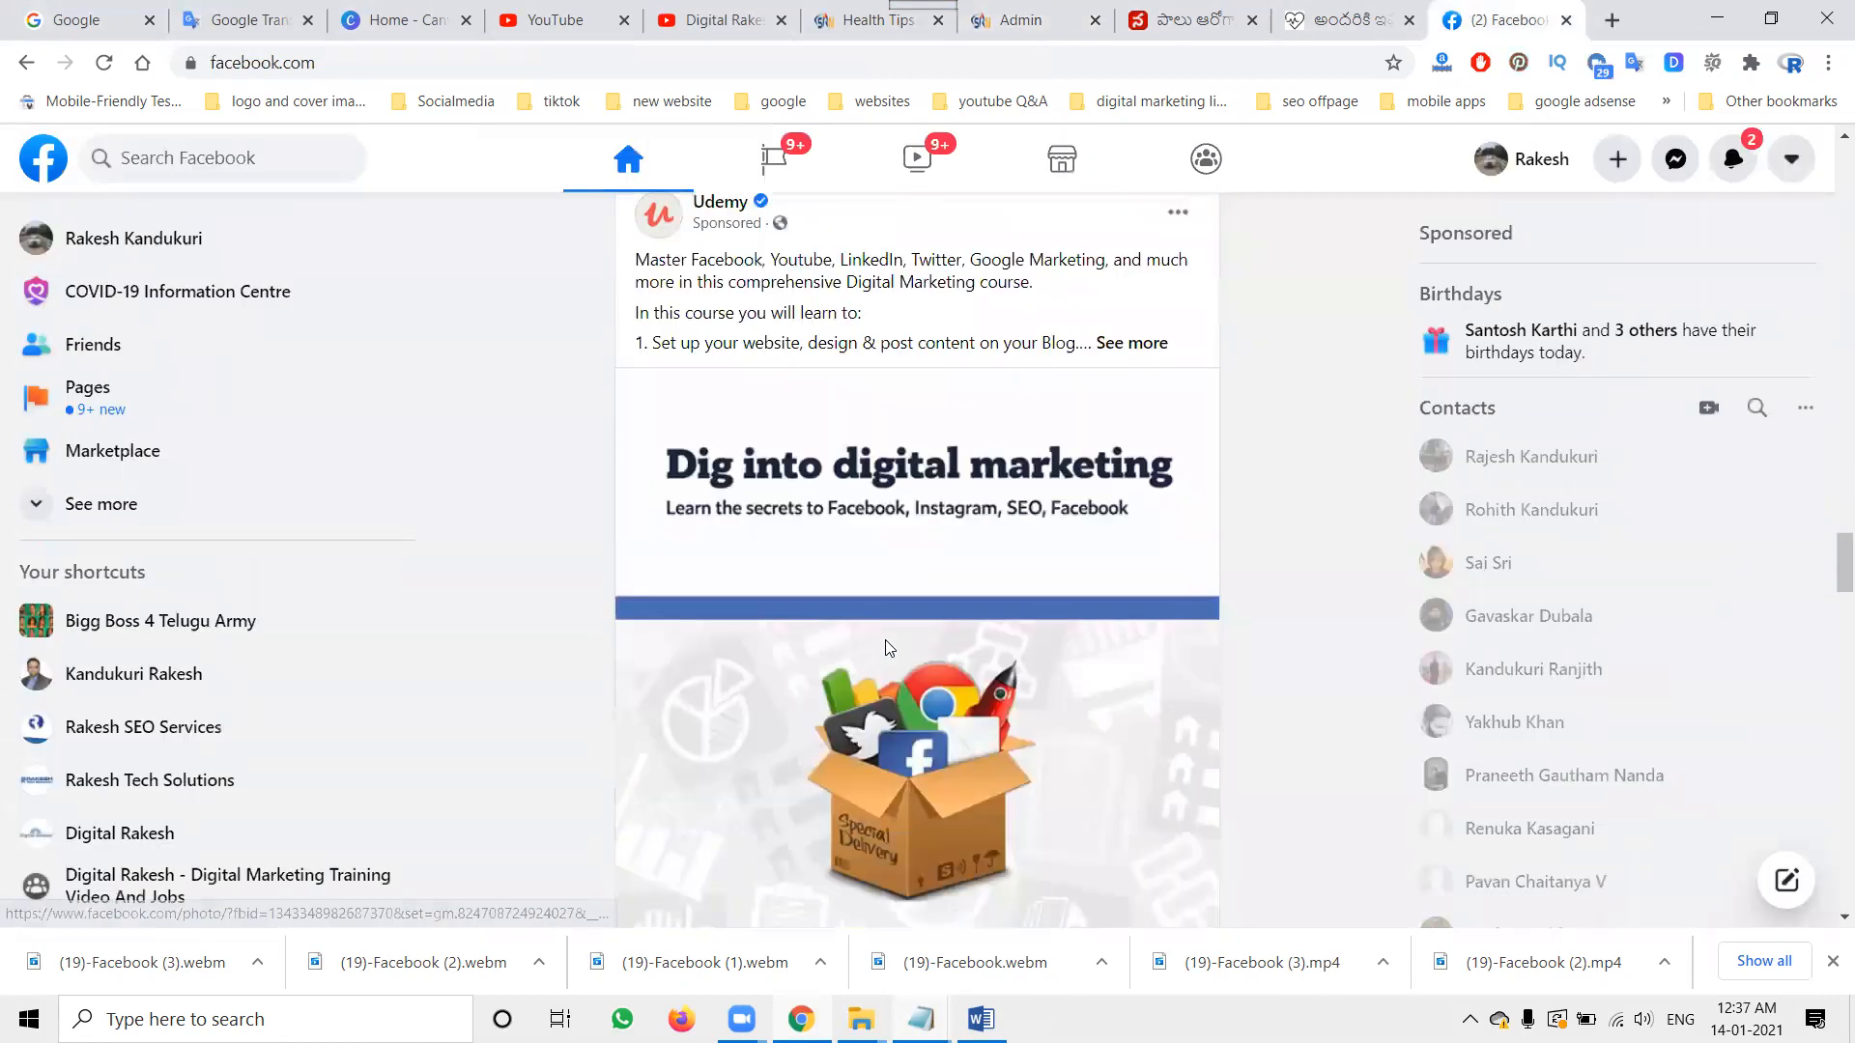
pyautogui.scroll(-10, 887, 647)
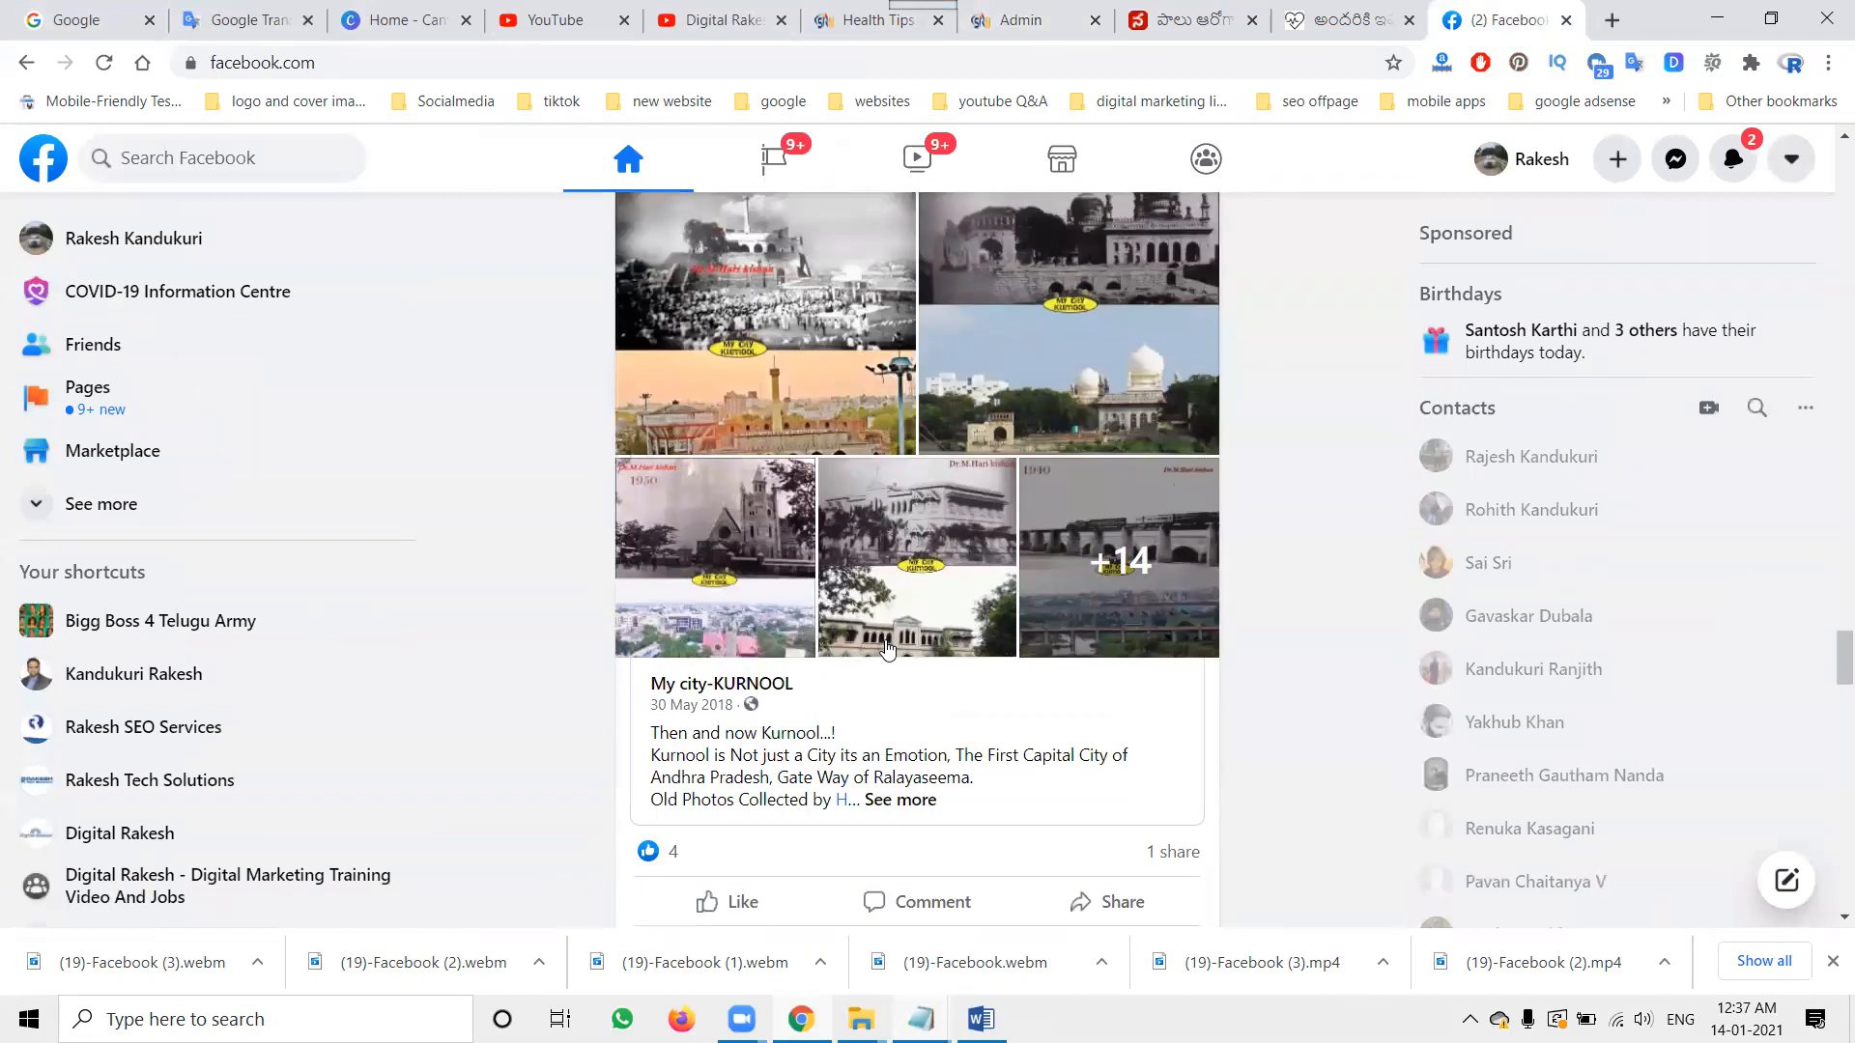
pyautogui.scroll(-5, 887, 647)
pyautogui.scroll(-10, 887, 647)
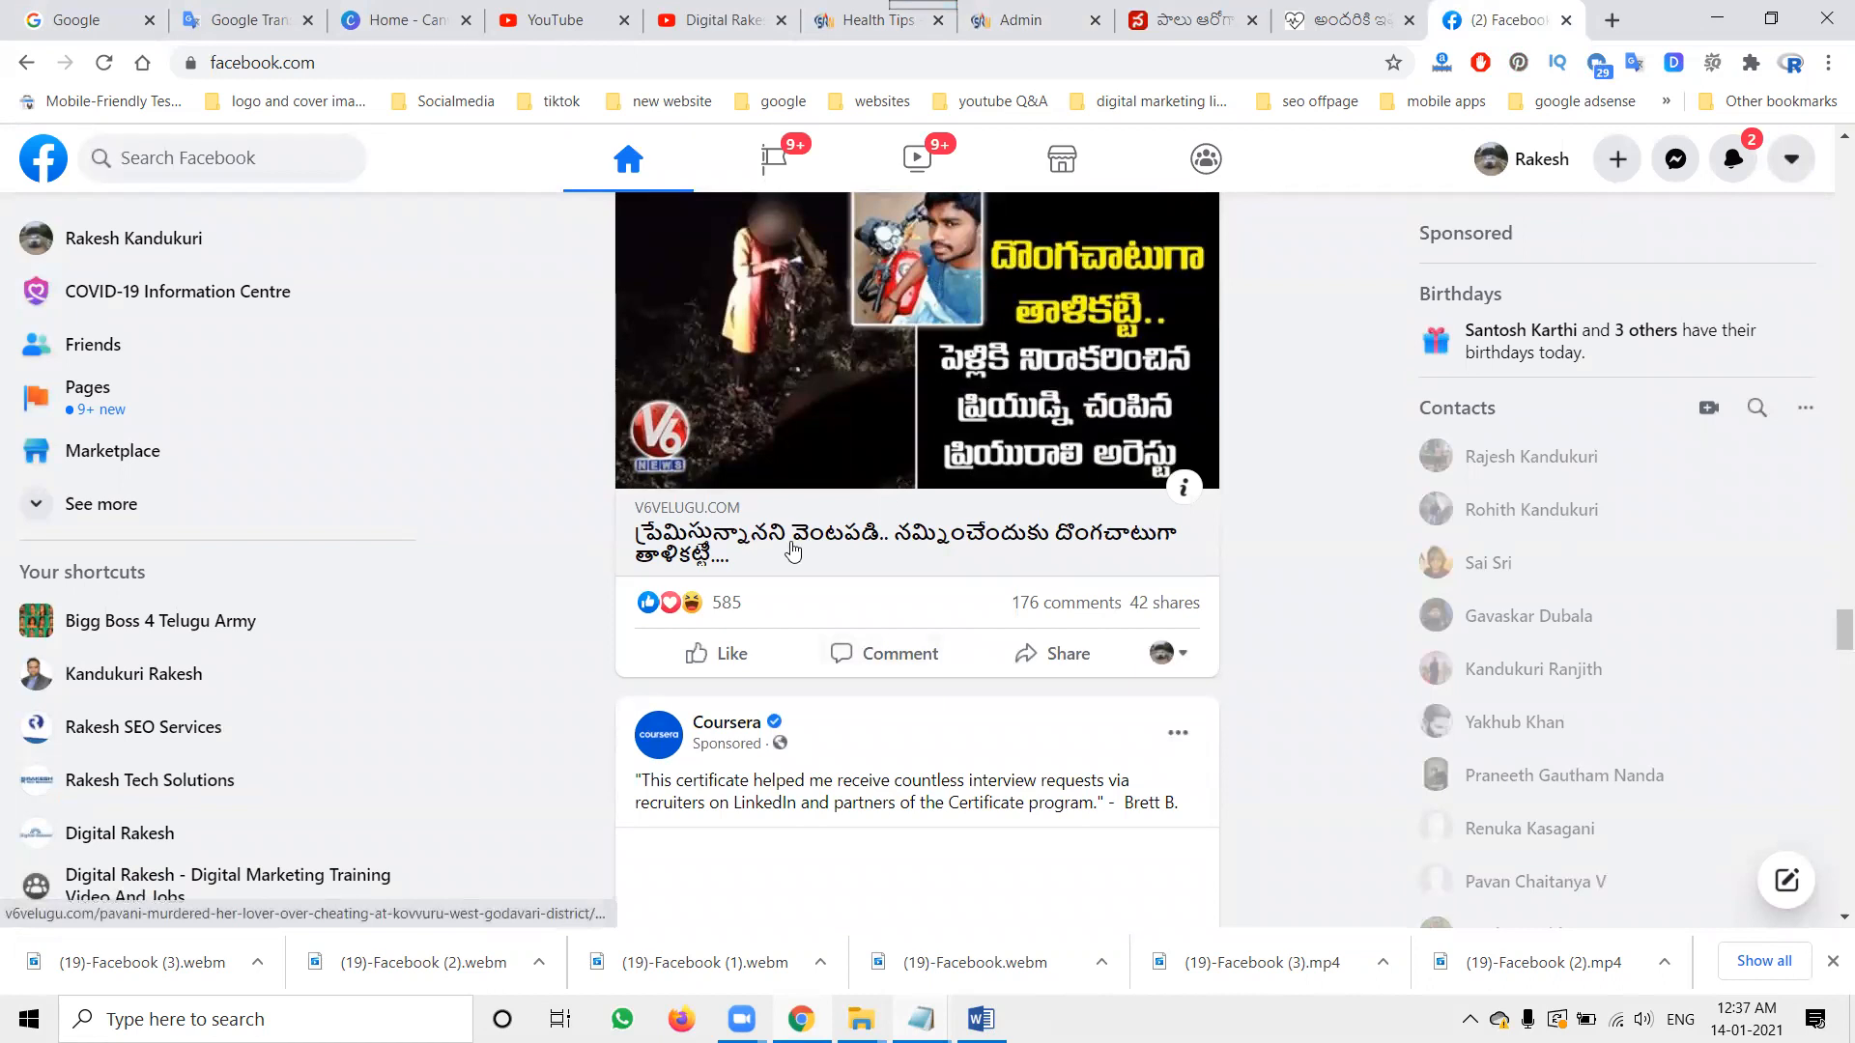
pyautogui.click(773, 545)
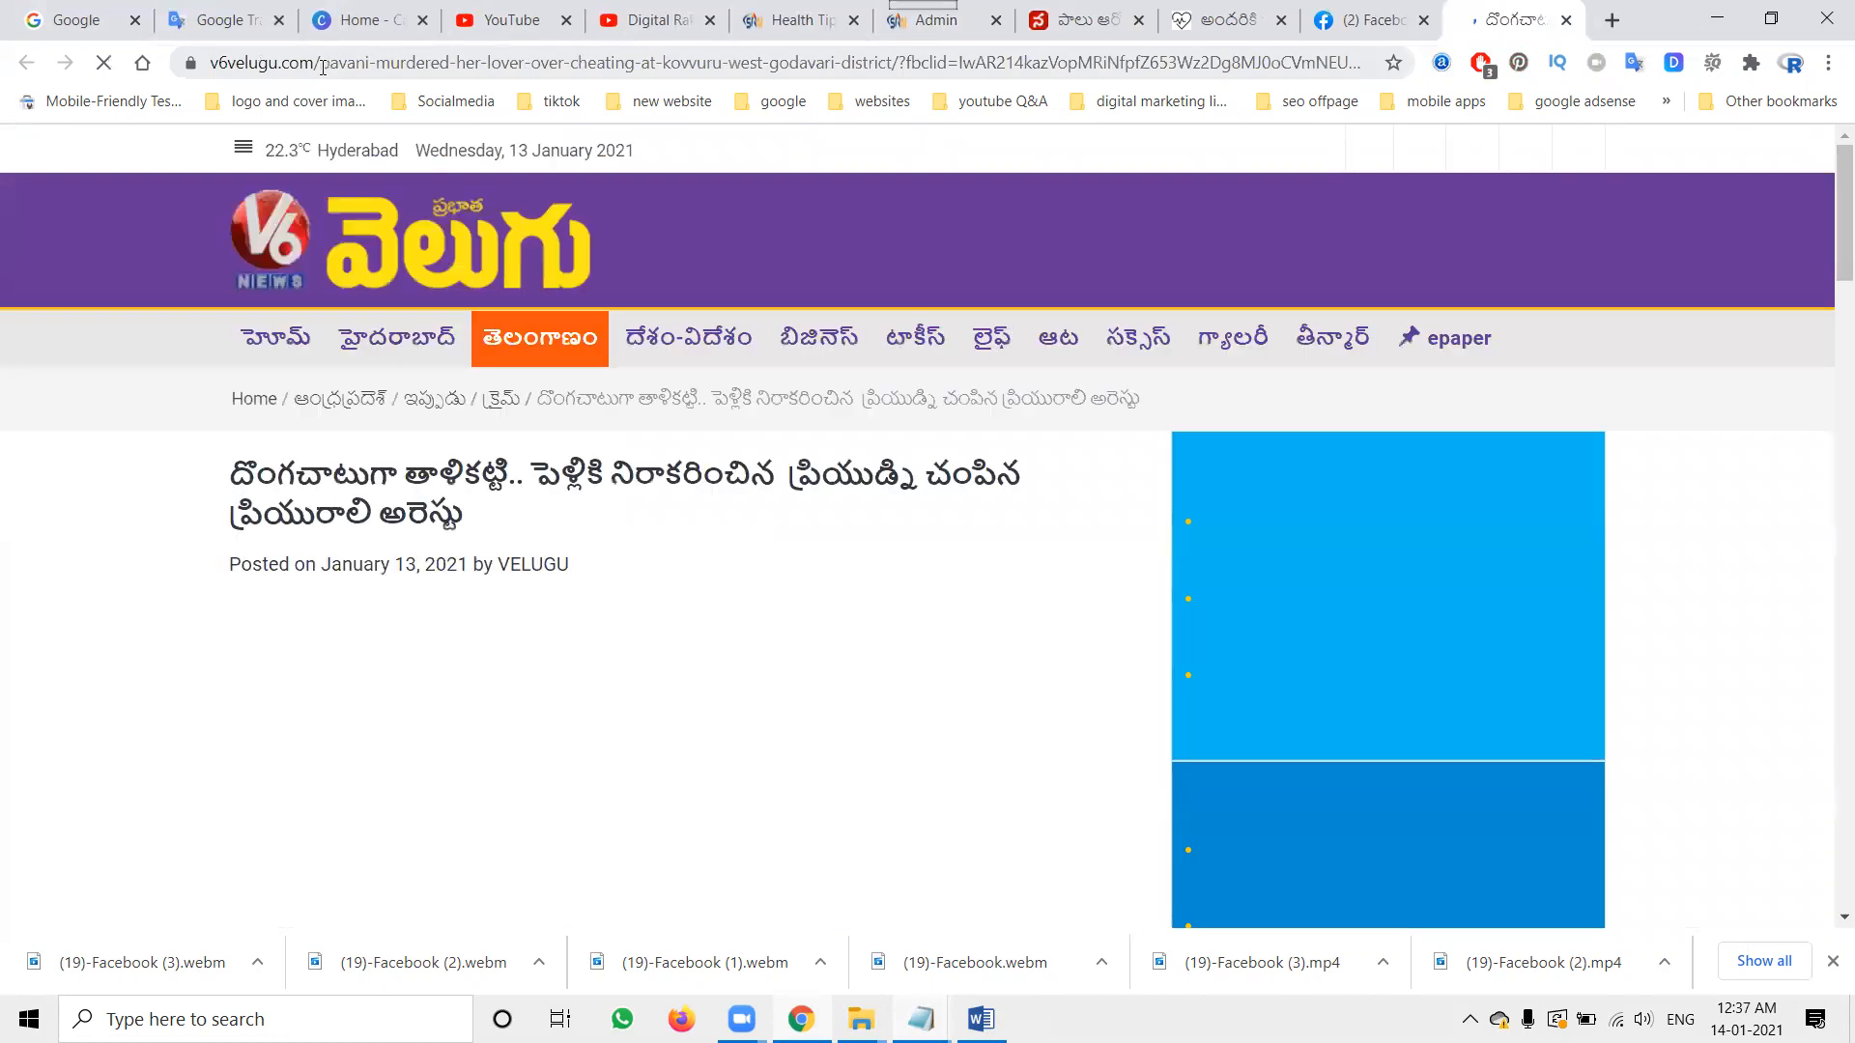
# - Examine the English wording in the V6 Velugu article's URL against its Telugu Facebook headline and close the article
pyautogui.moveTo(323, 67); pyautogui.dragTo(894, 64)
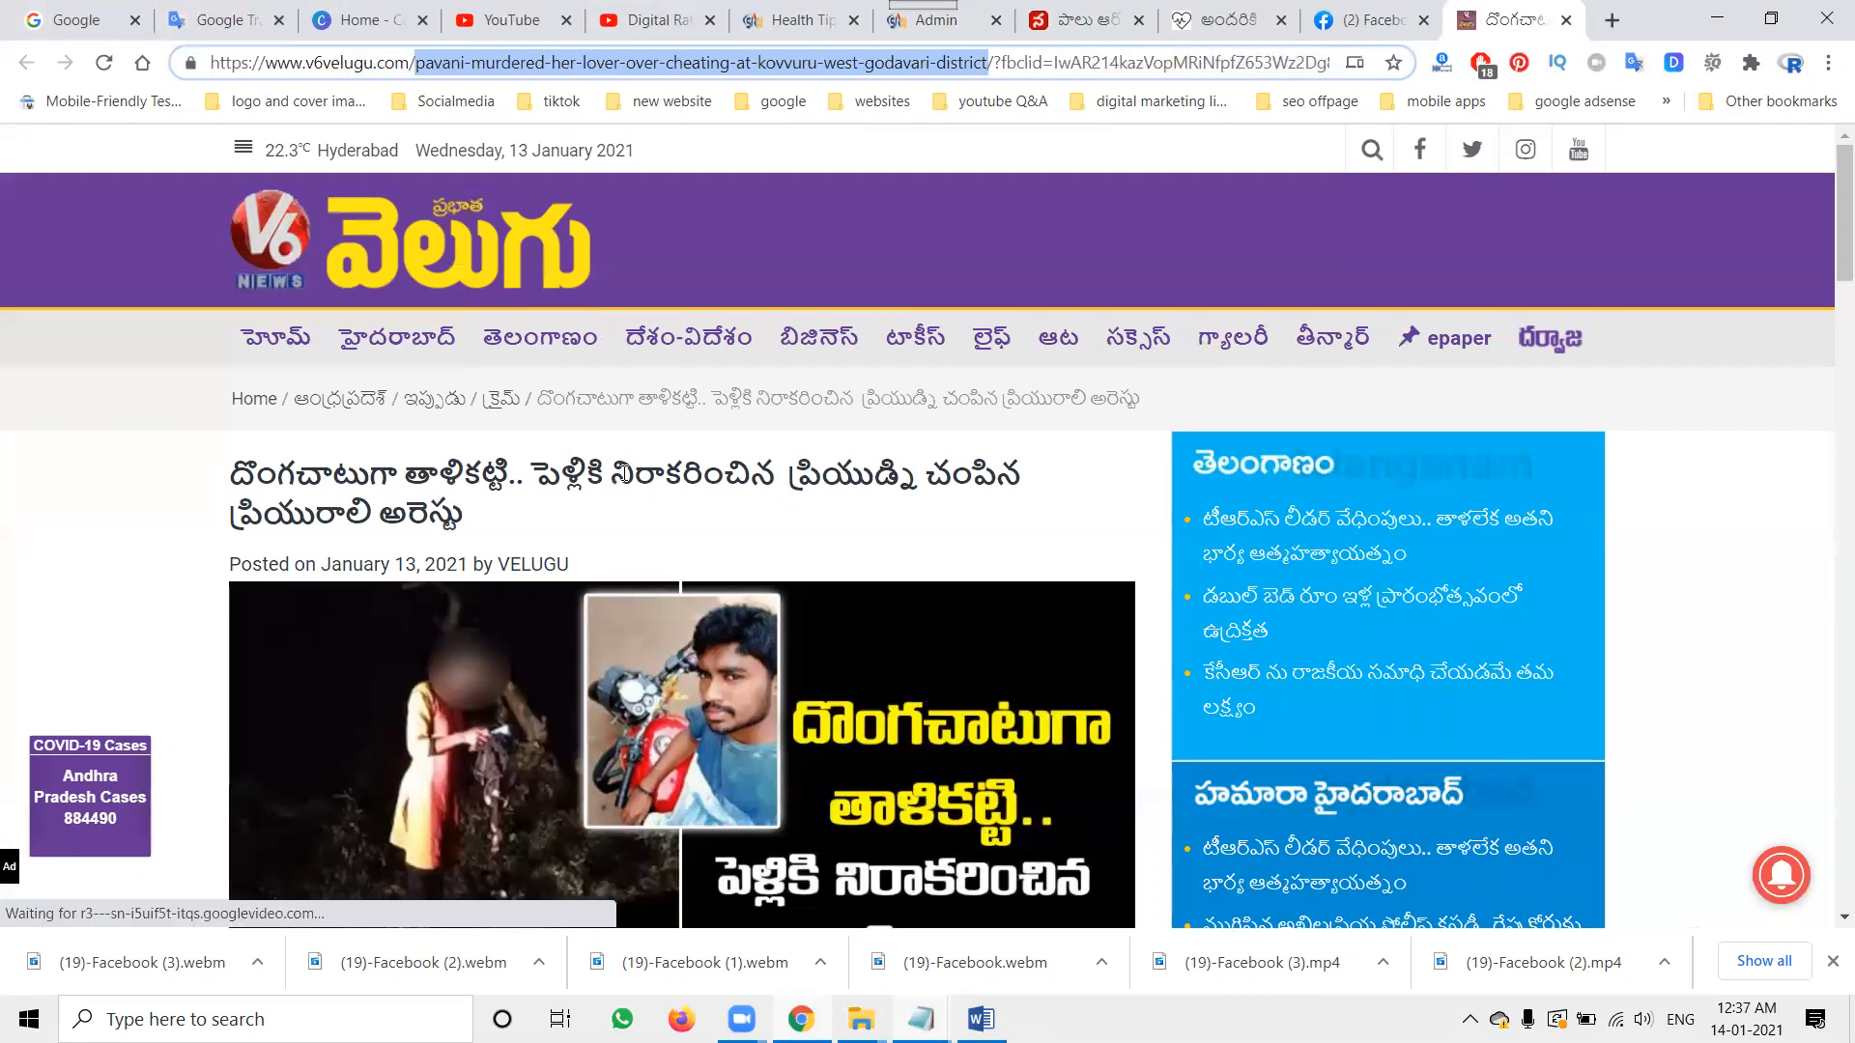
pyautogui.click(1391, 12)
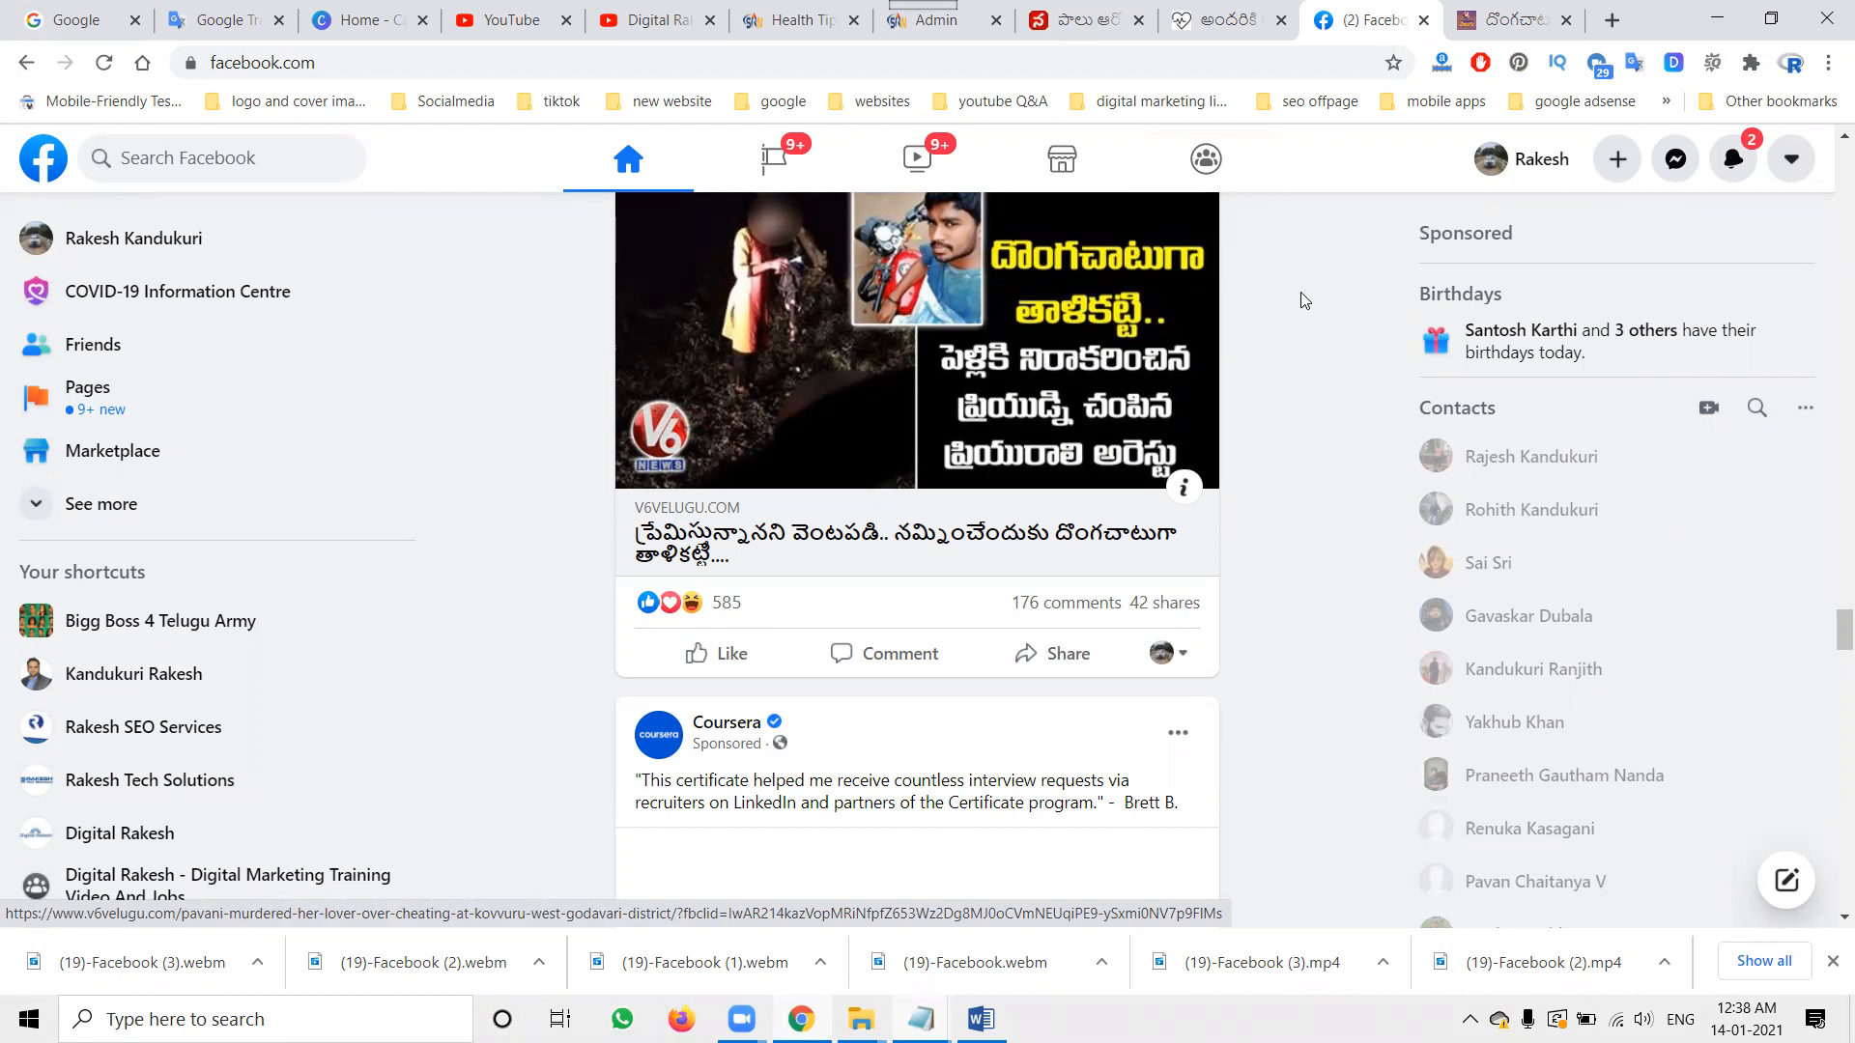
pyautogui.click(1493, 19)
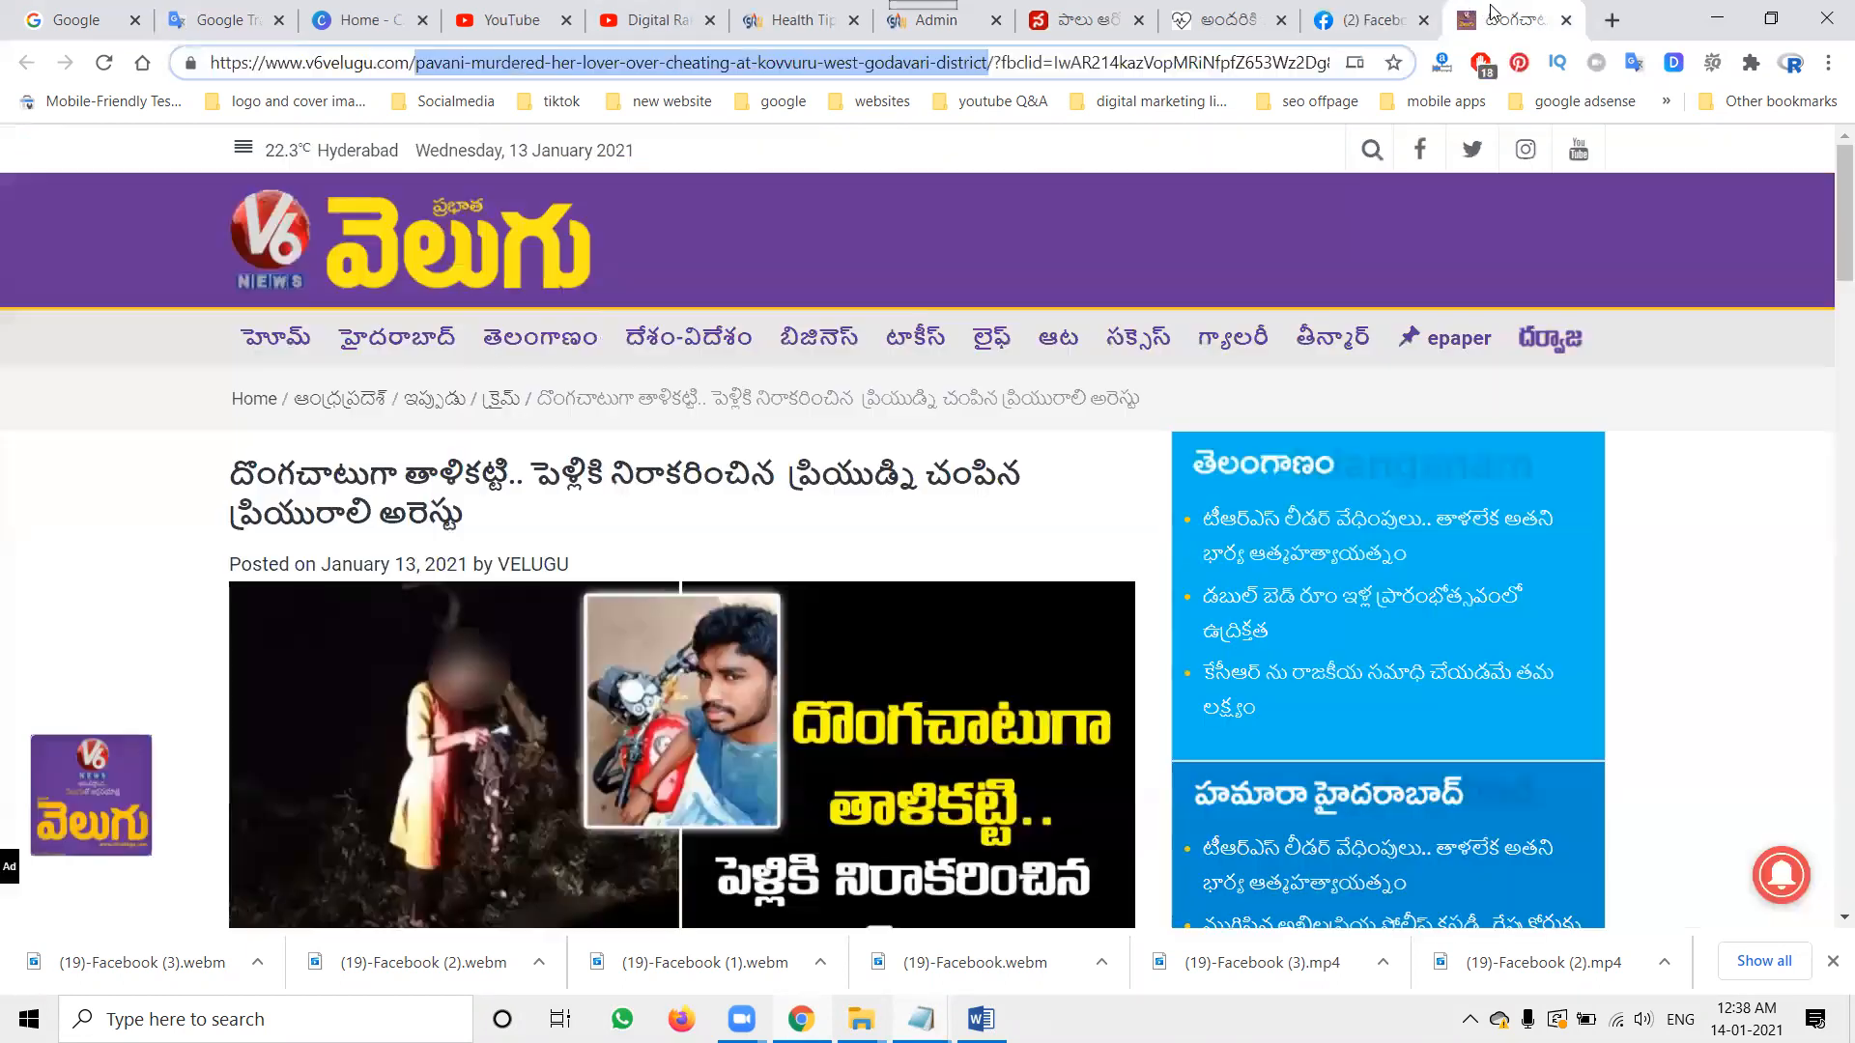
pyautogui.click(1566, 21)
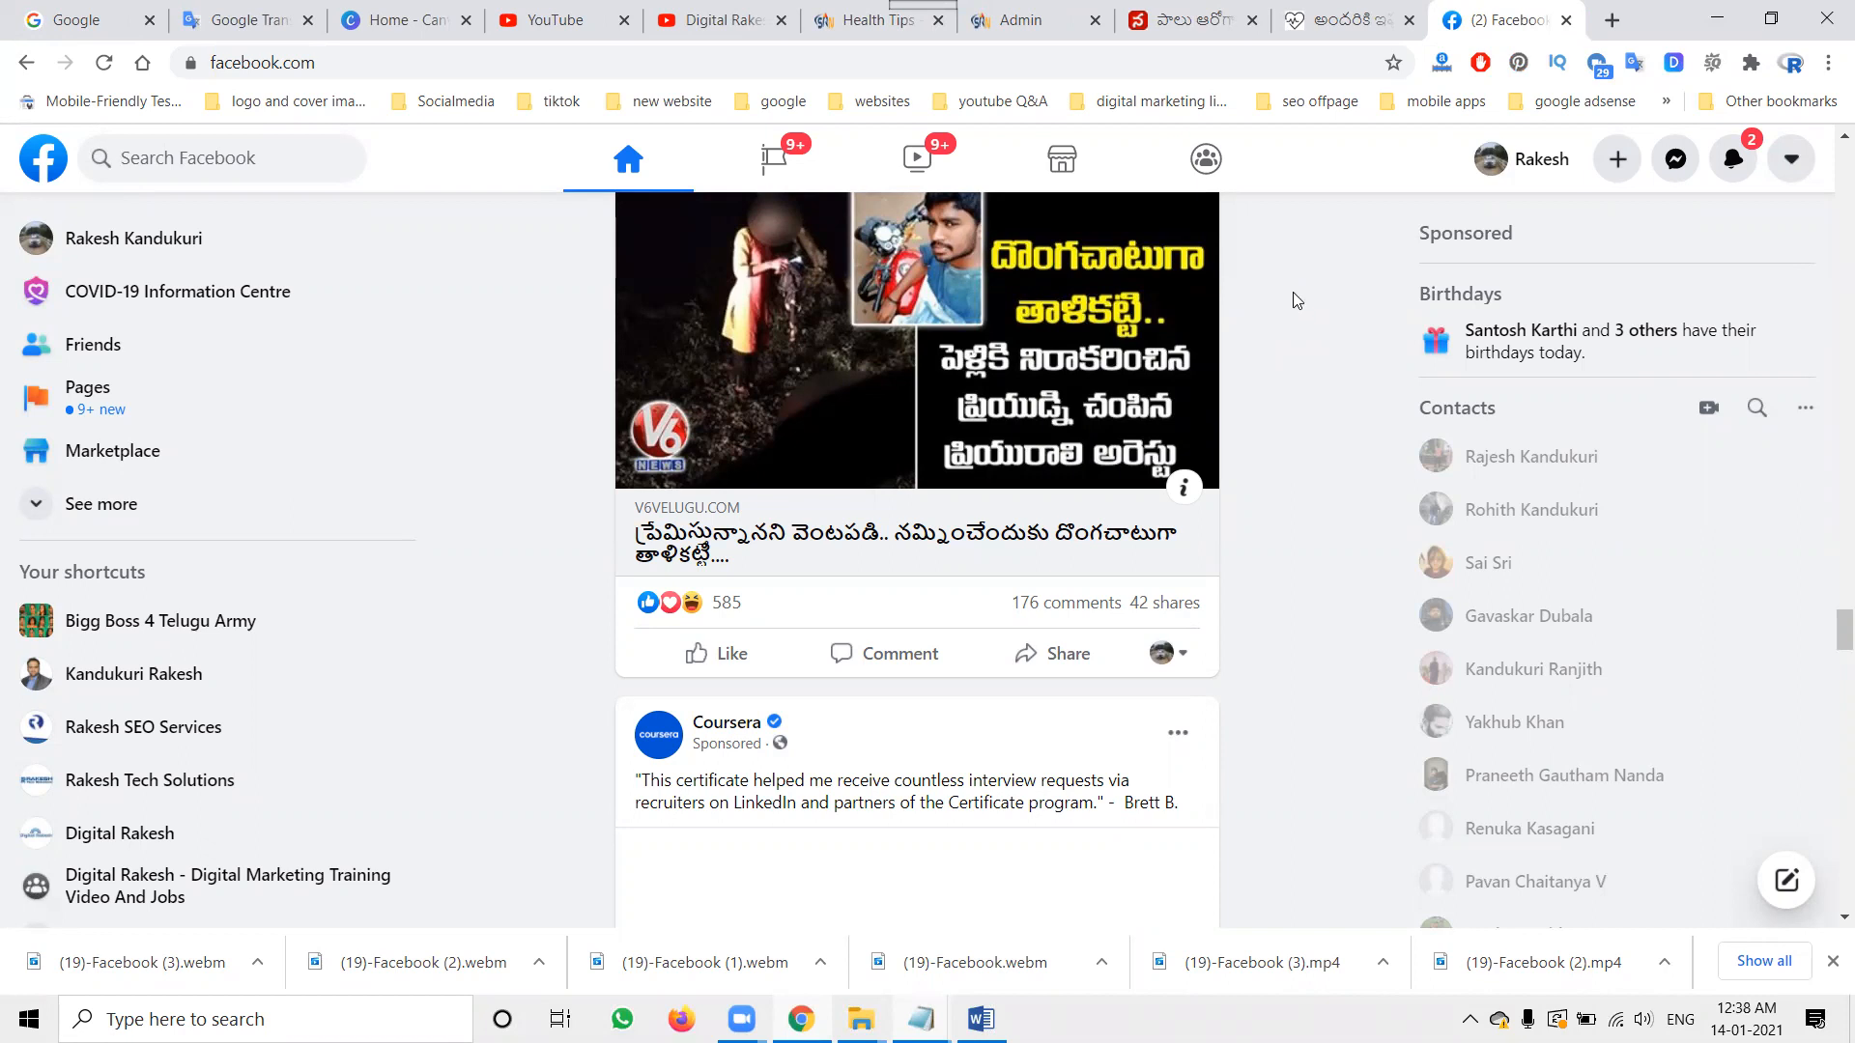
# - Switch to the "how to clean body" thumbnail design in Canva and download it as a JPG
pyautogui.click(1021, 19)
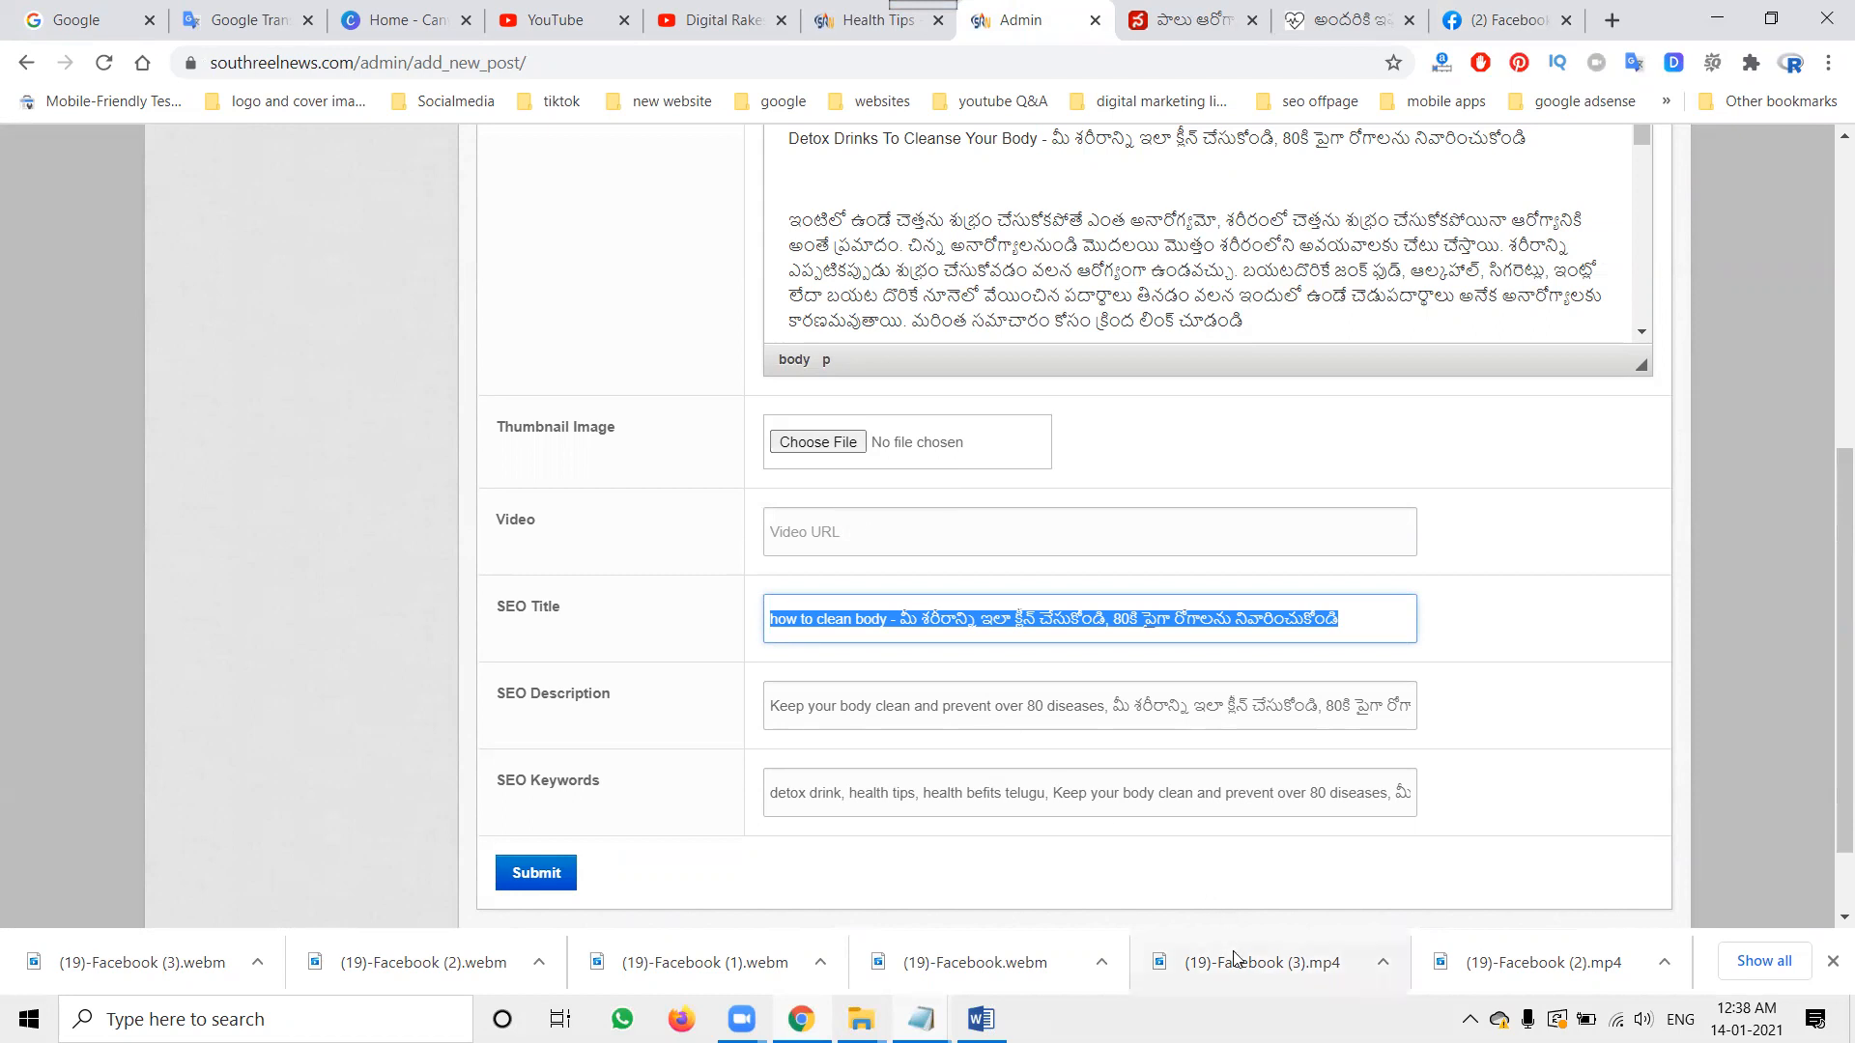
pyautogui.click(397, 17)
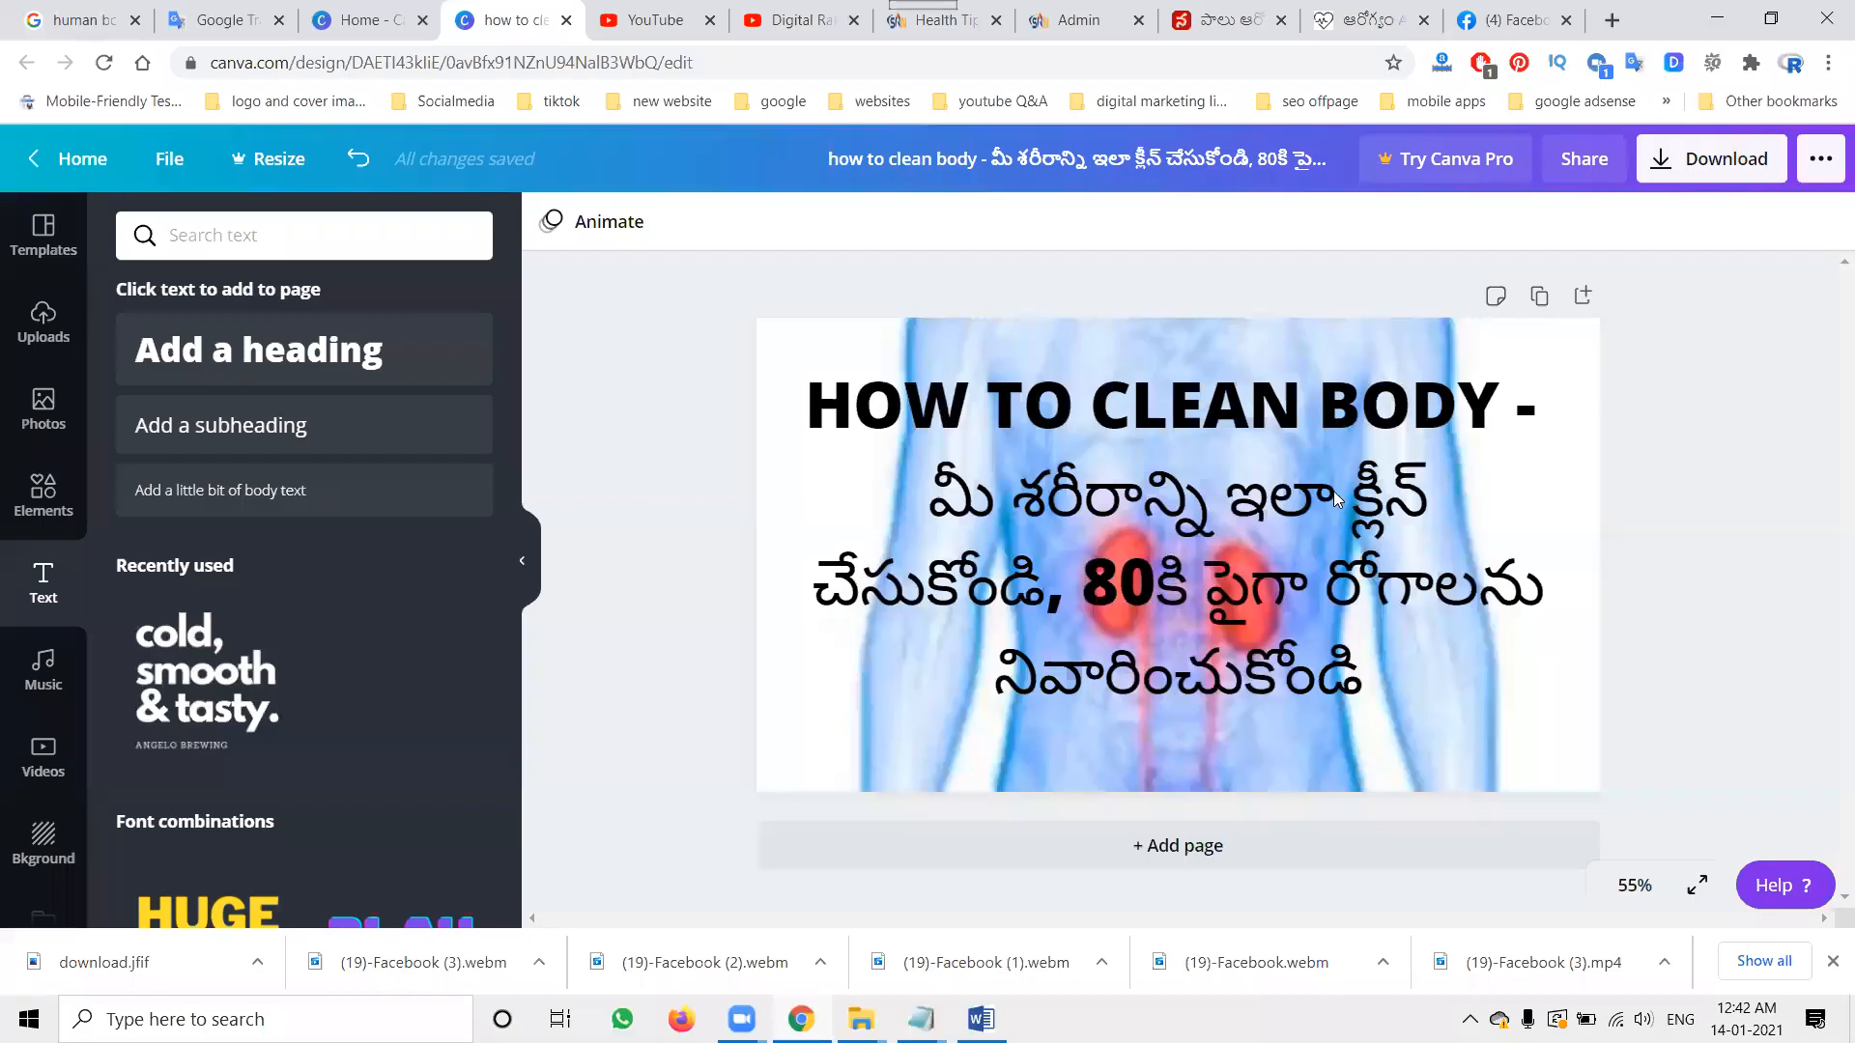
pyautogui.click(1682, 166)
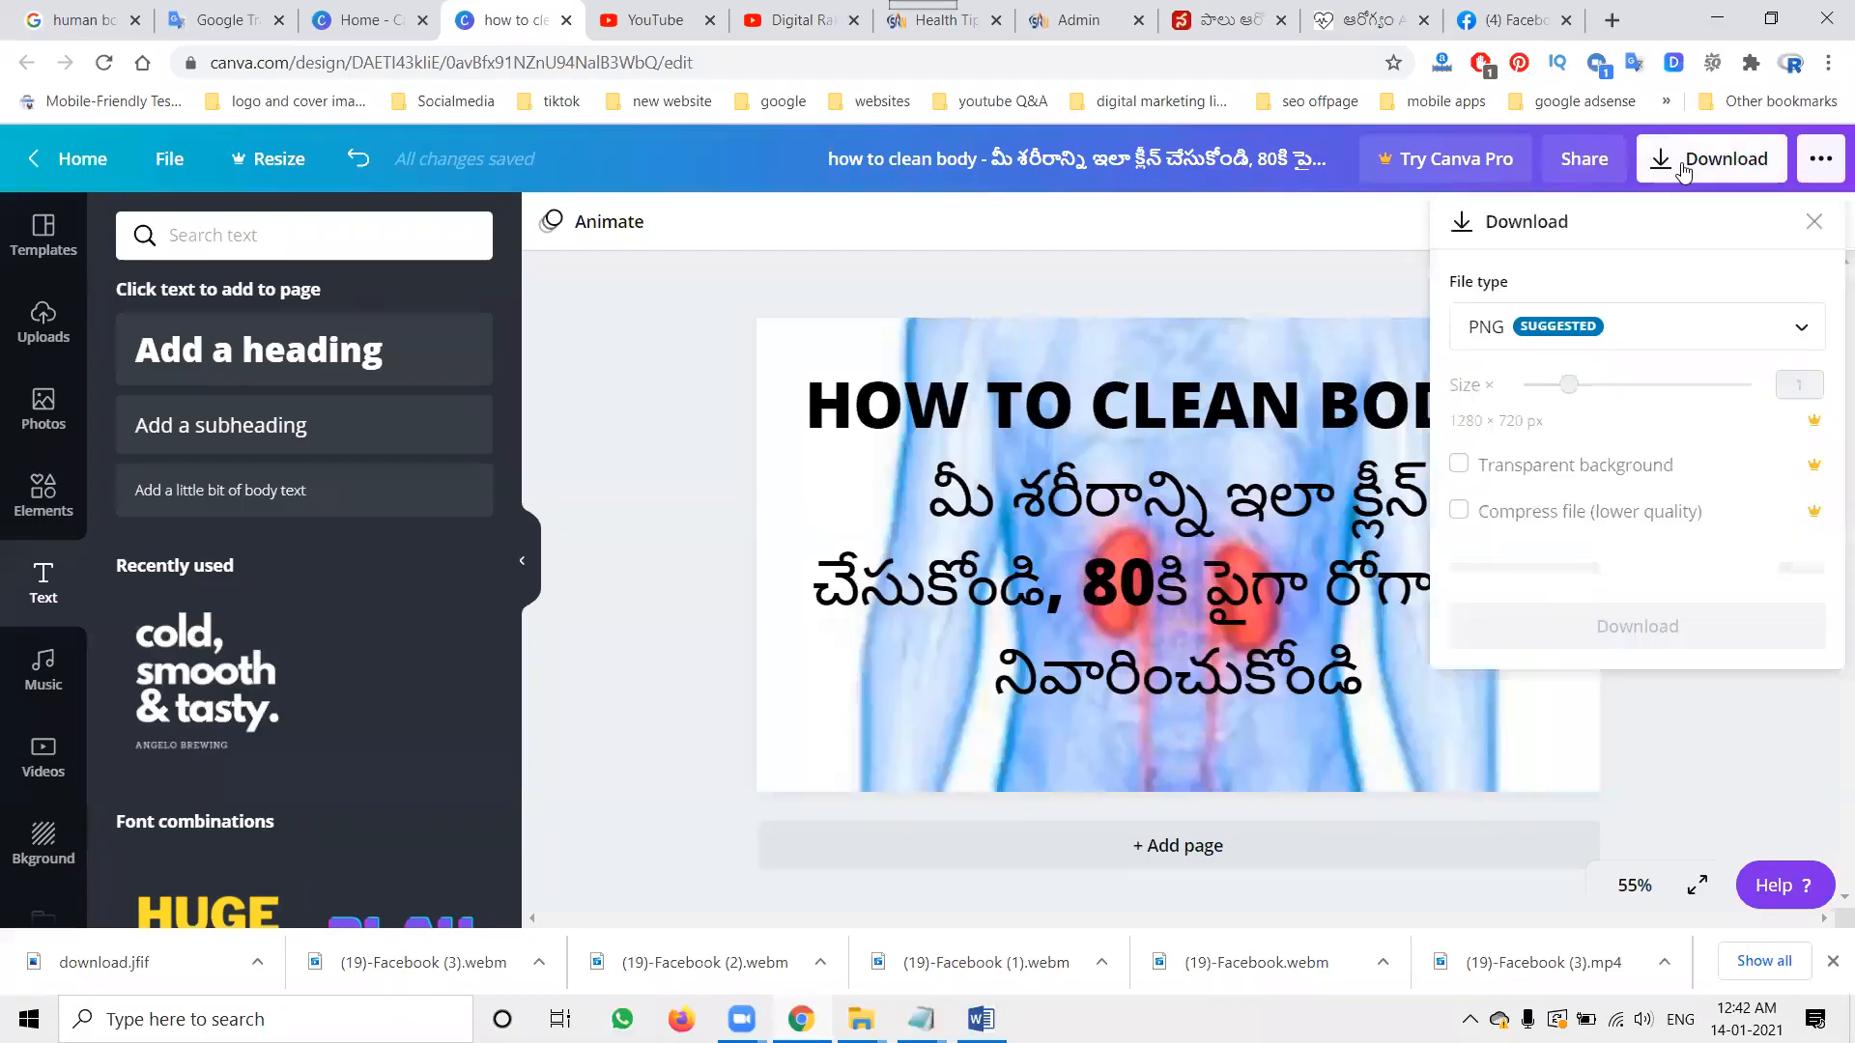
pyautogui.click(1527, 329)
pyautogui.click(1522, 418)
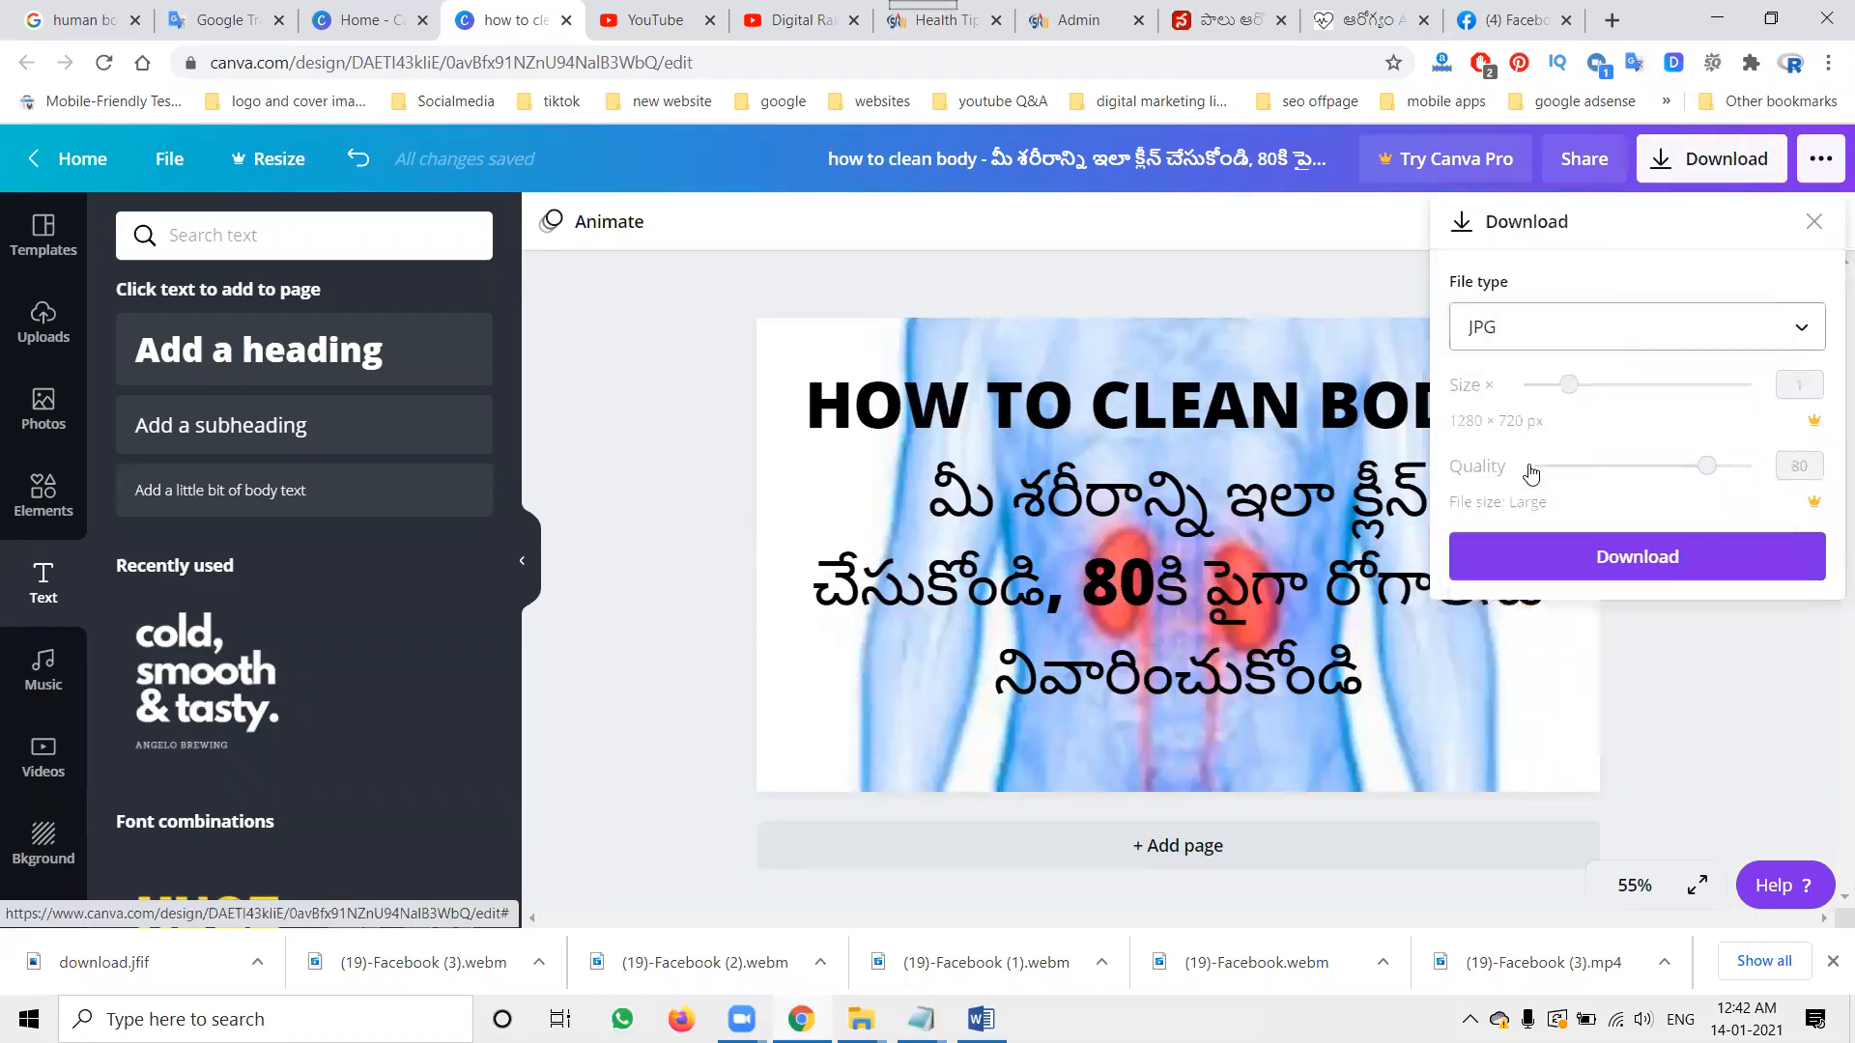
pyautogui.click(1560, 564)
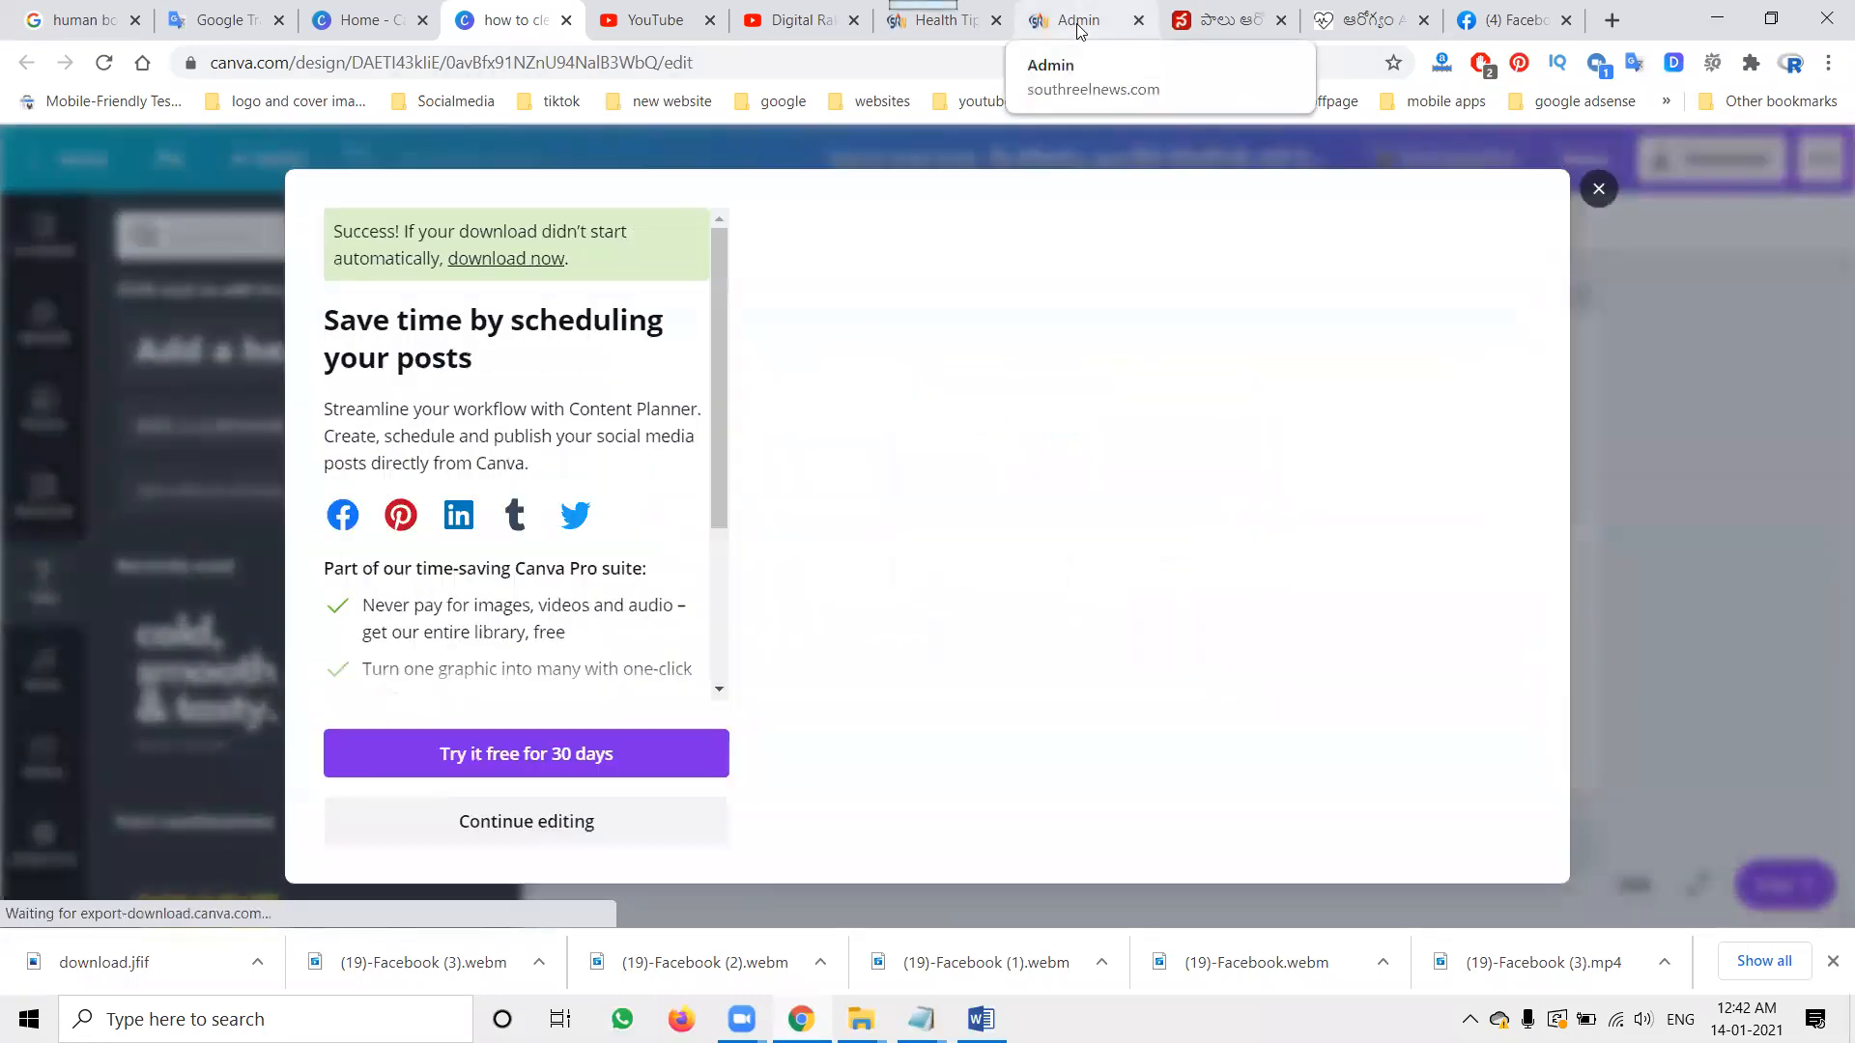
# - Attach the downloaded "how to clean body" JPG from the Downloads folder as the post's thumbnail image
pyautogui.click(1079, 27)
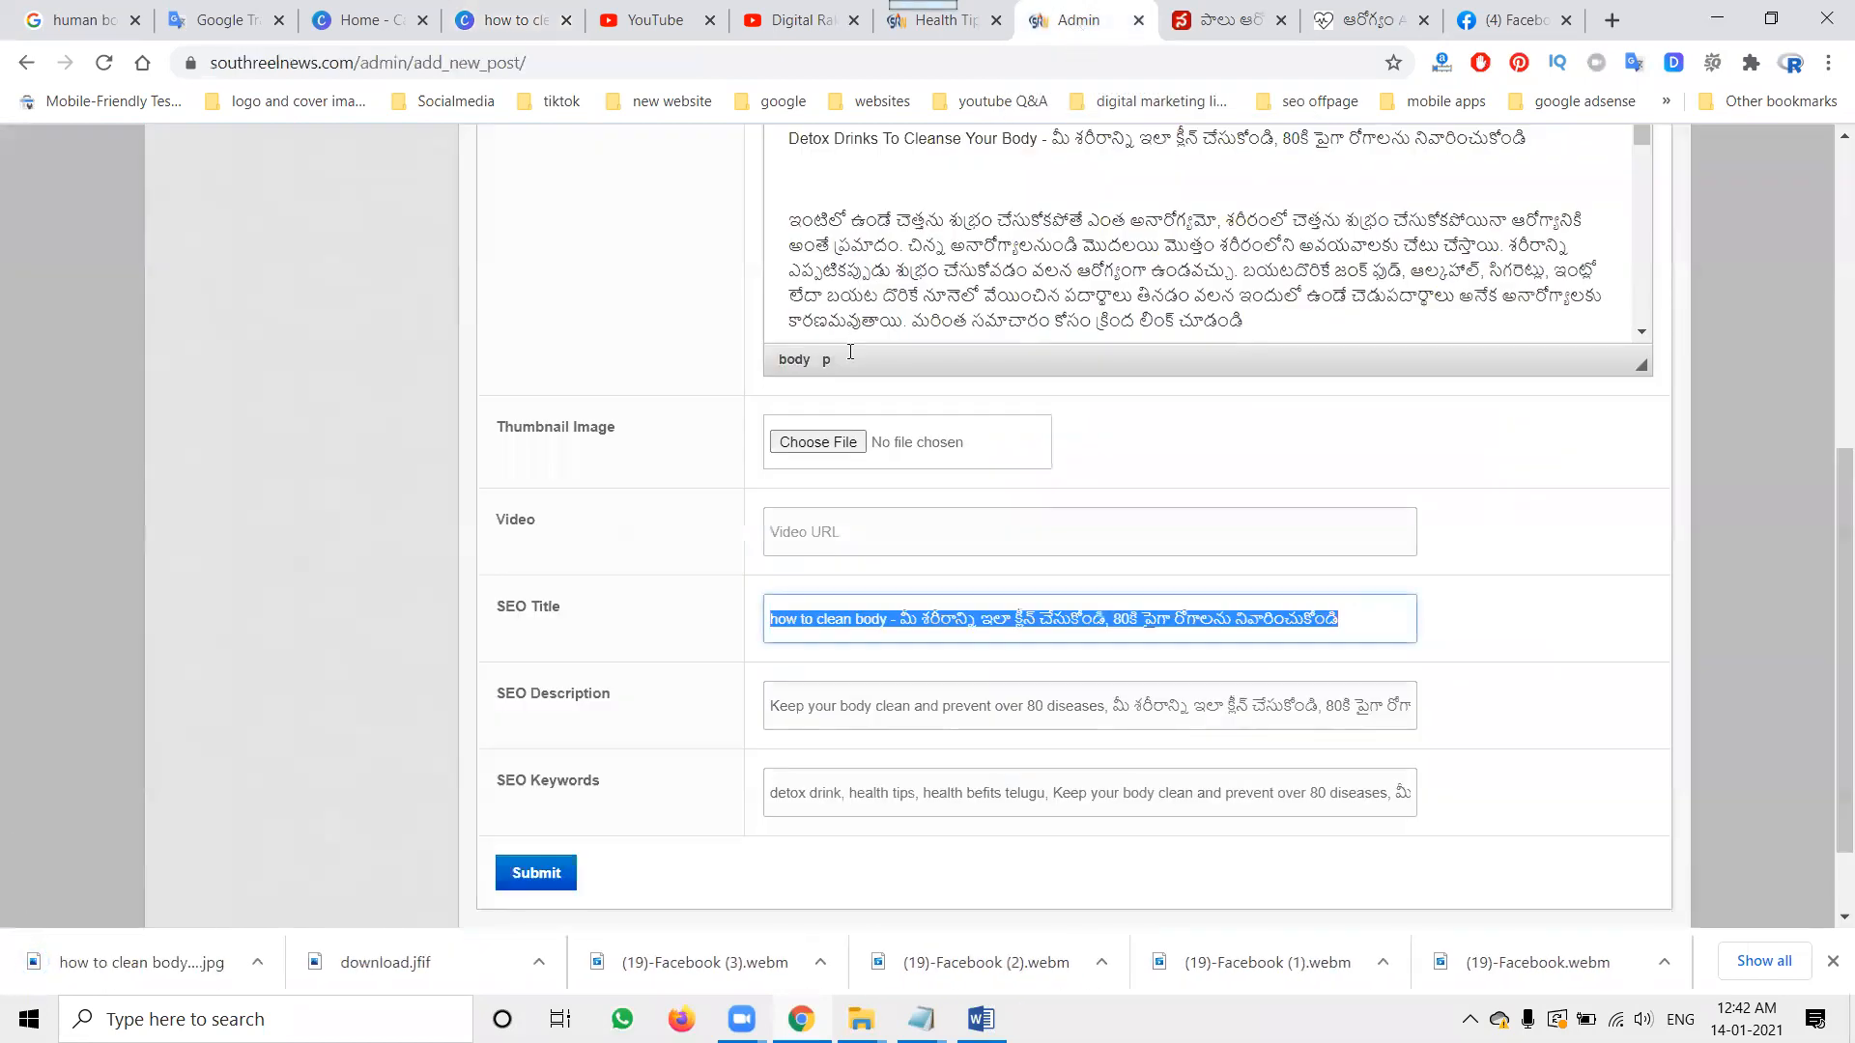
pyautogui.click(822, 445)
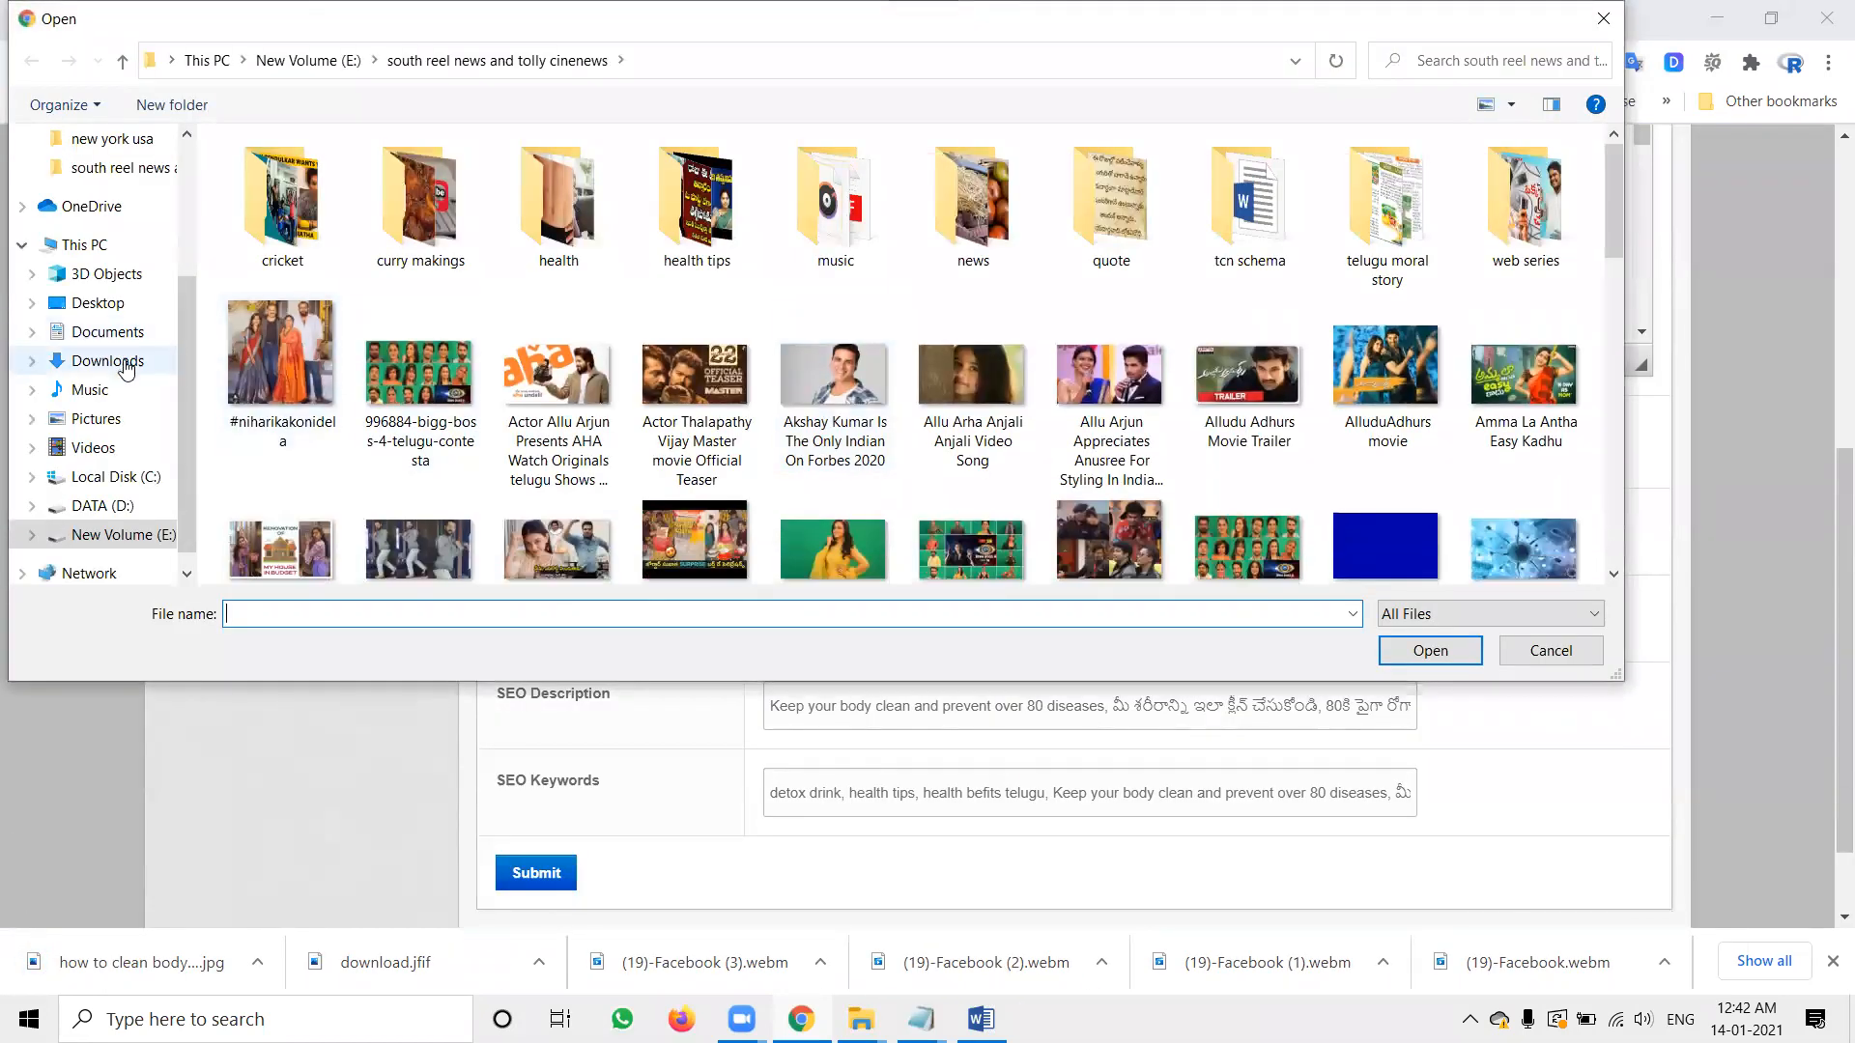
pyautogui.click(124, 364)
pyautogui.click(251, 280)
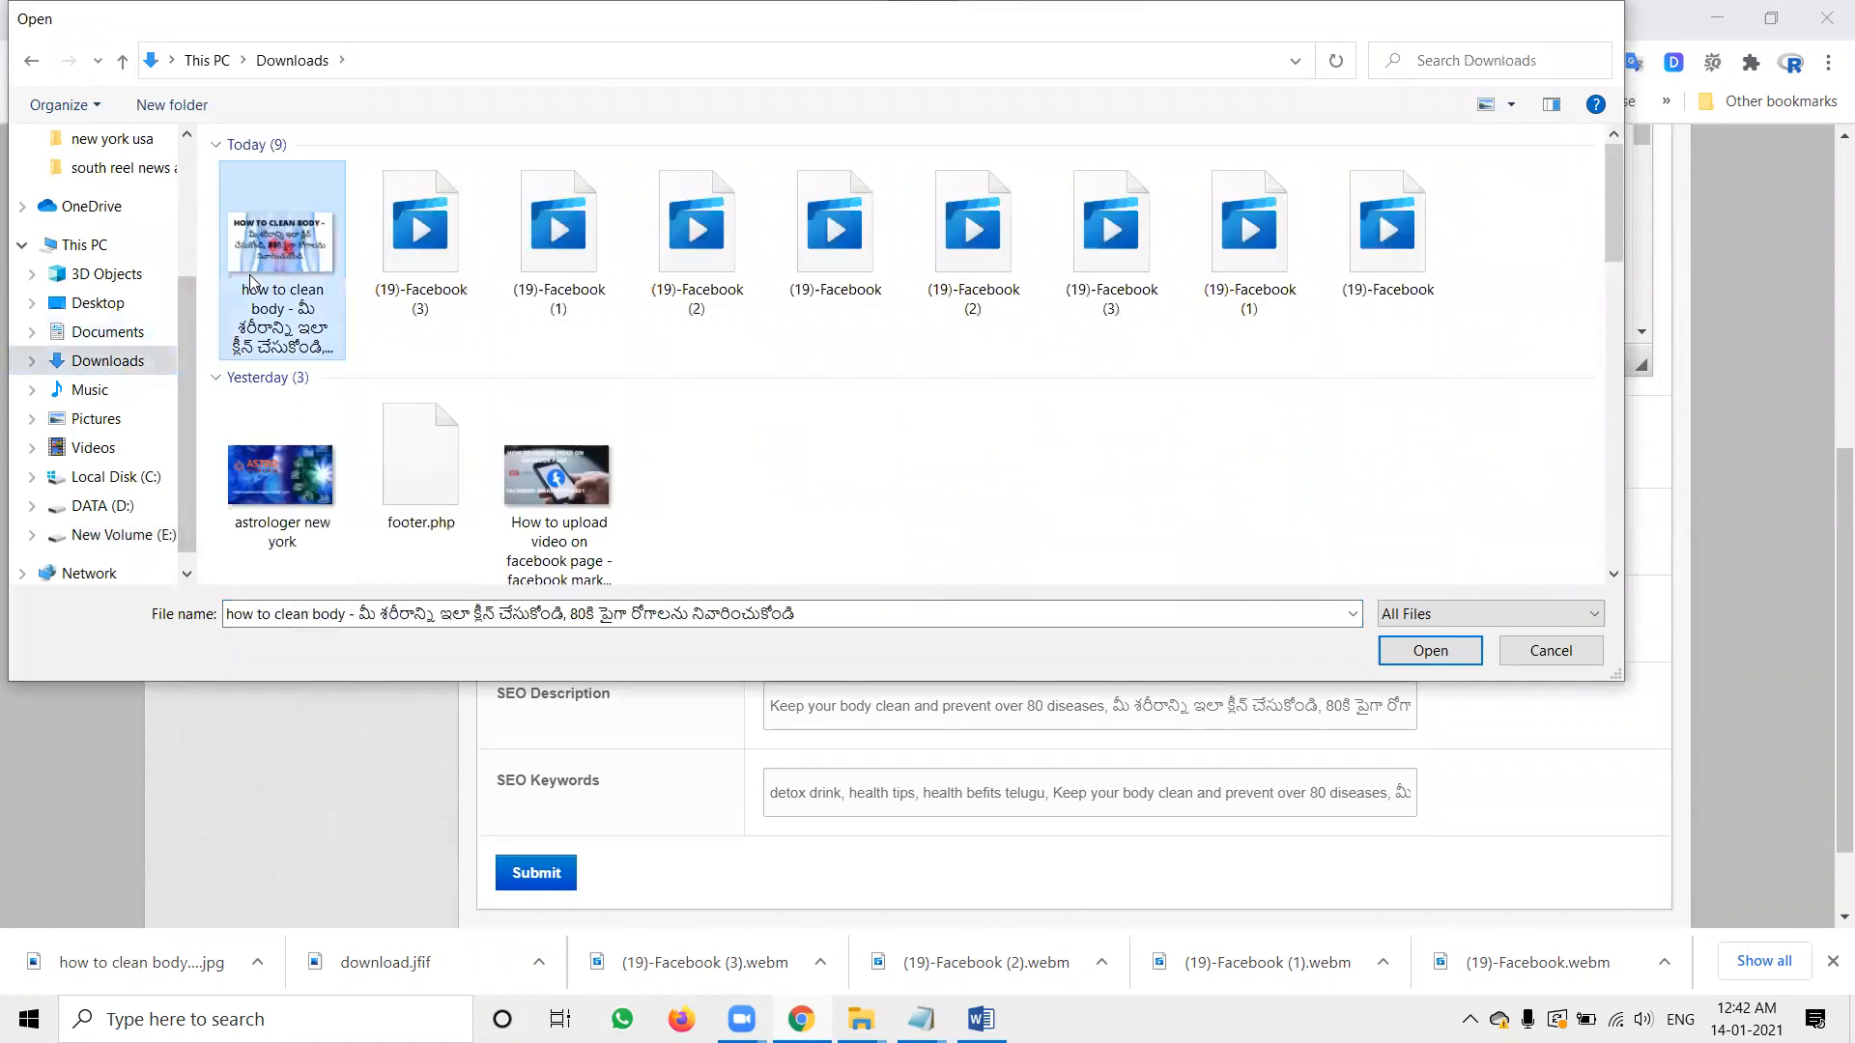
pyautogui.doubleClick(250, 281)
# - Review the completed post form from its title to its SEO keywords and submit the new post
pyautogui.scroll(3, 745, 396)
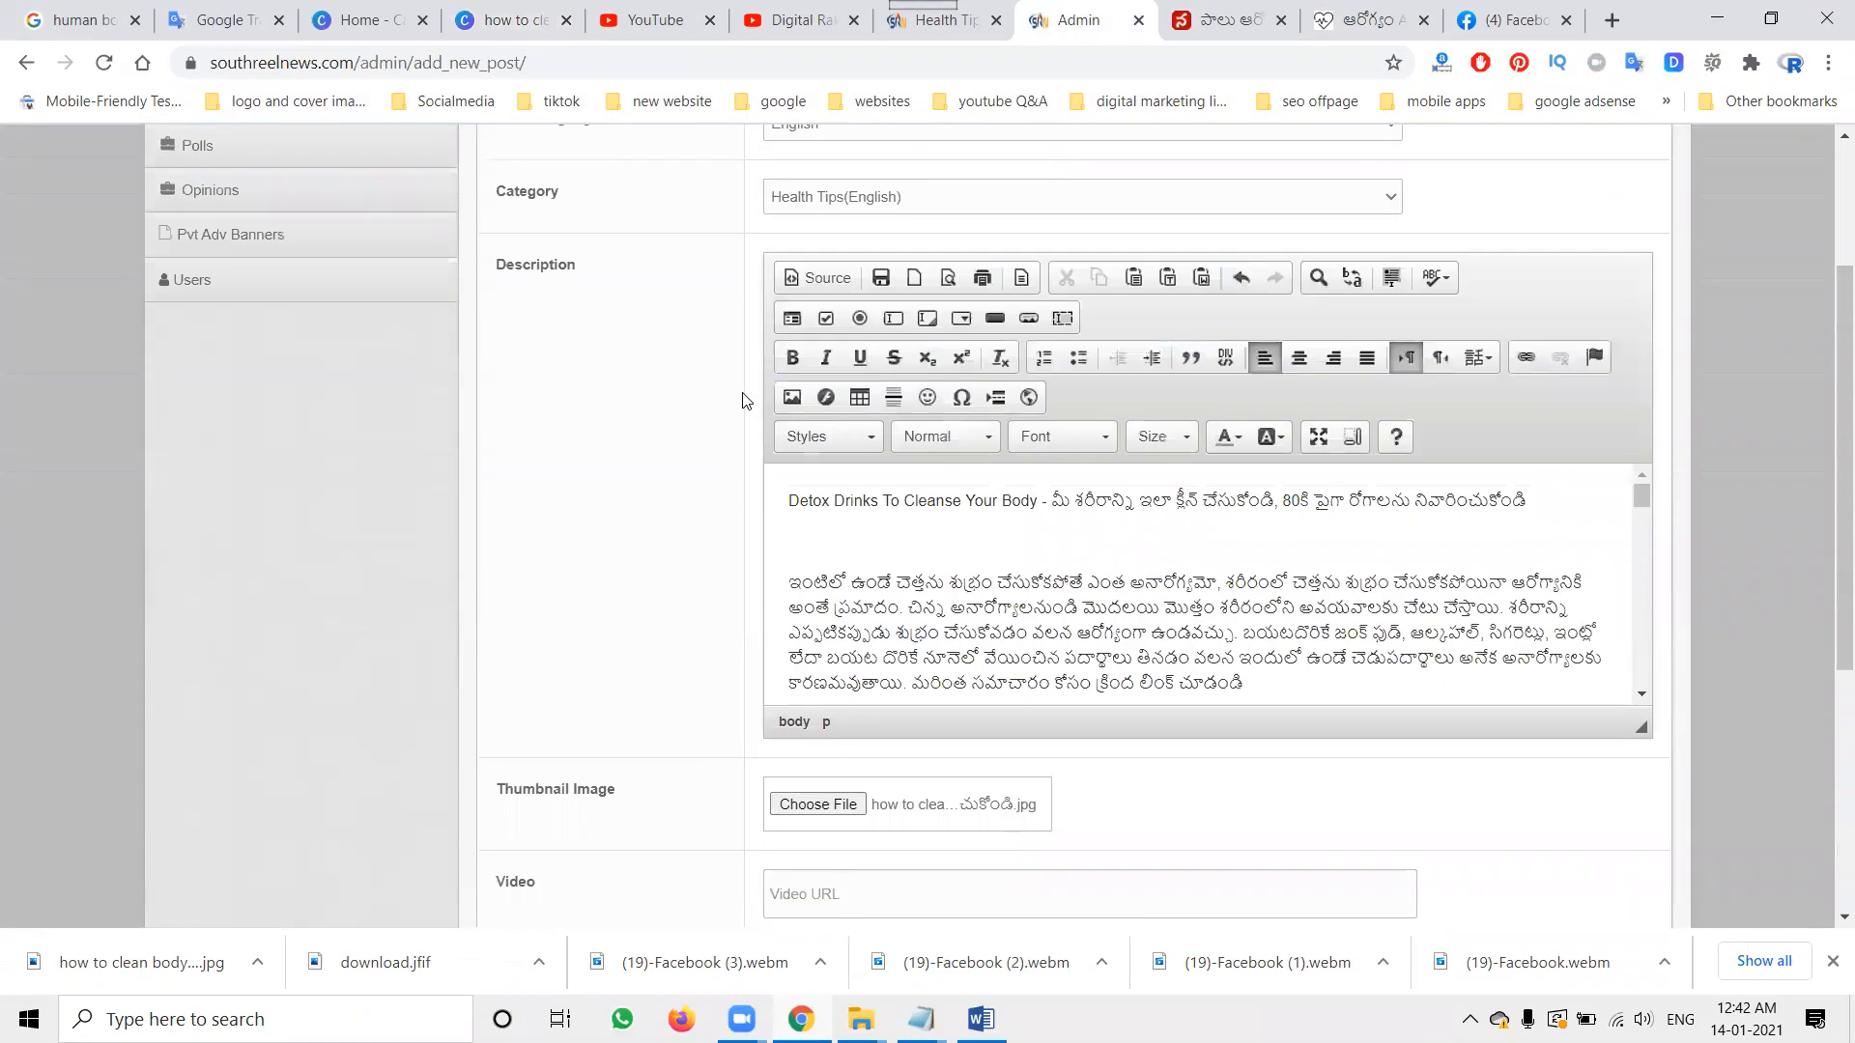
pyautogui.scroll(3, 745, 400)
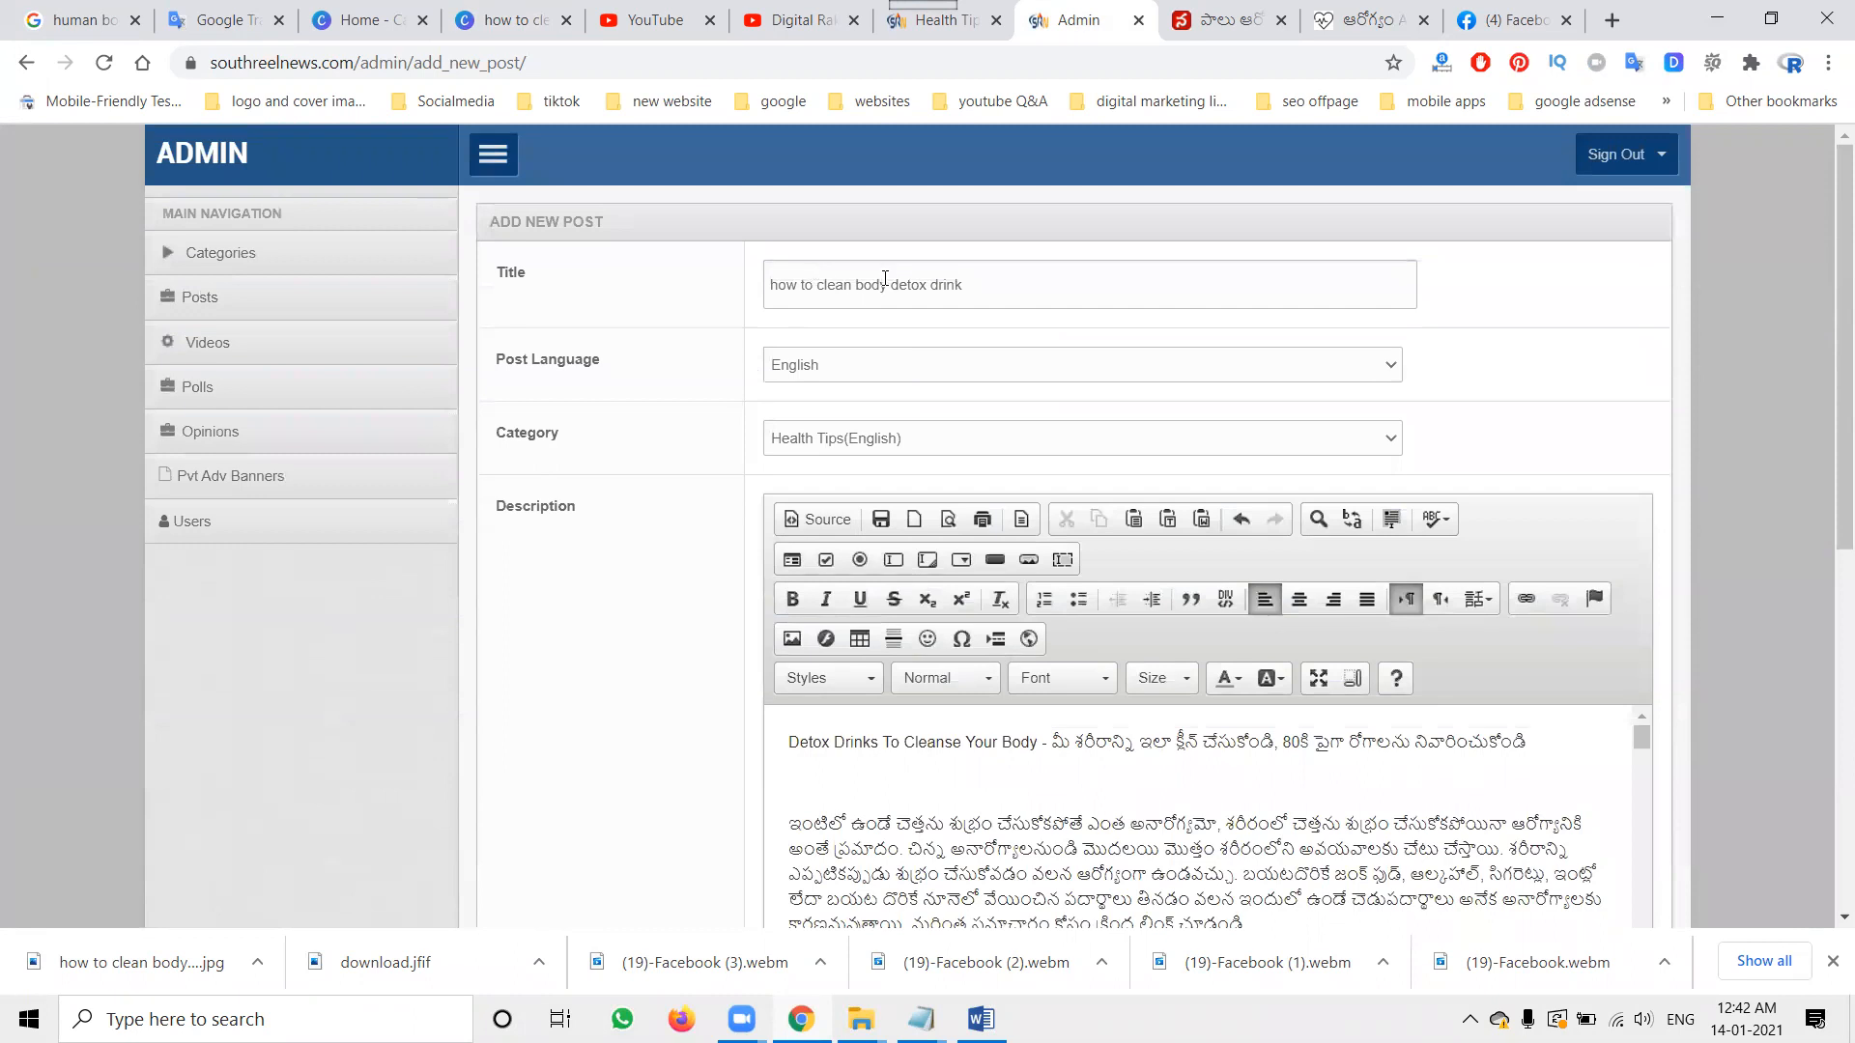
pyautogui.scroll(-7, 746, 454)
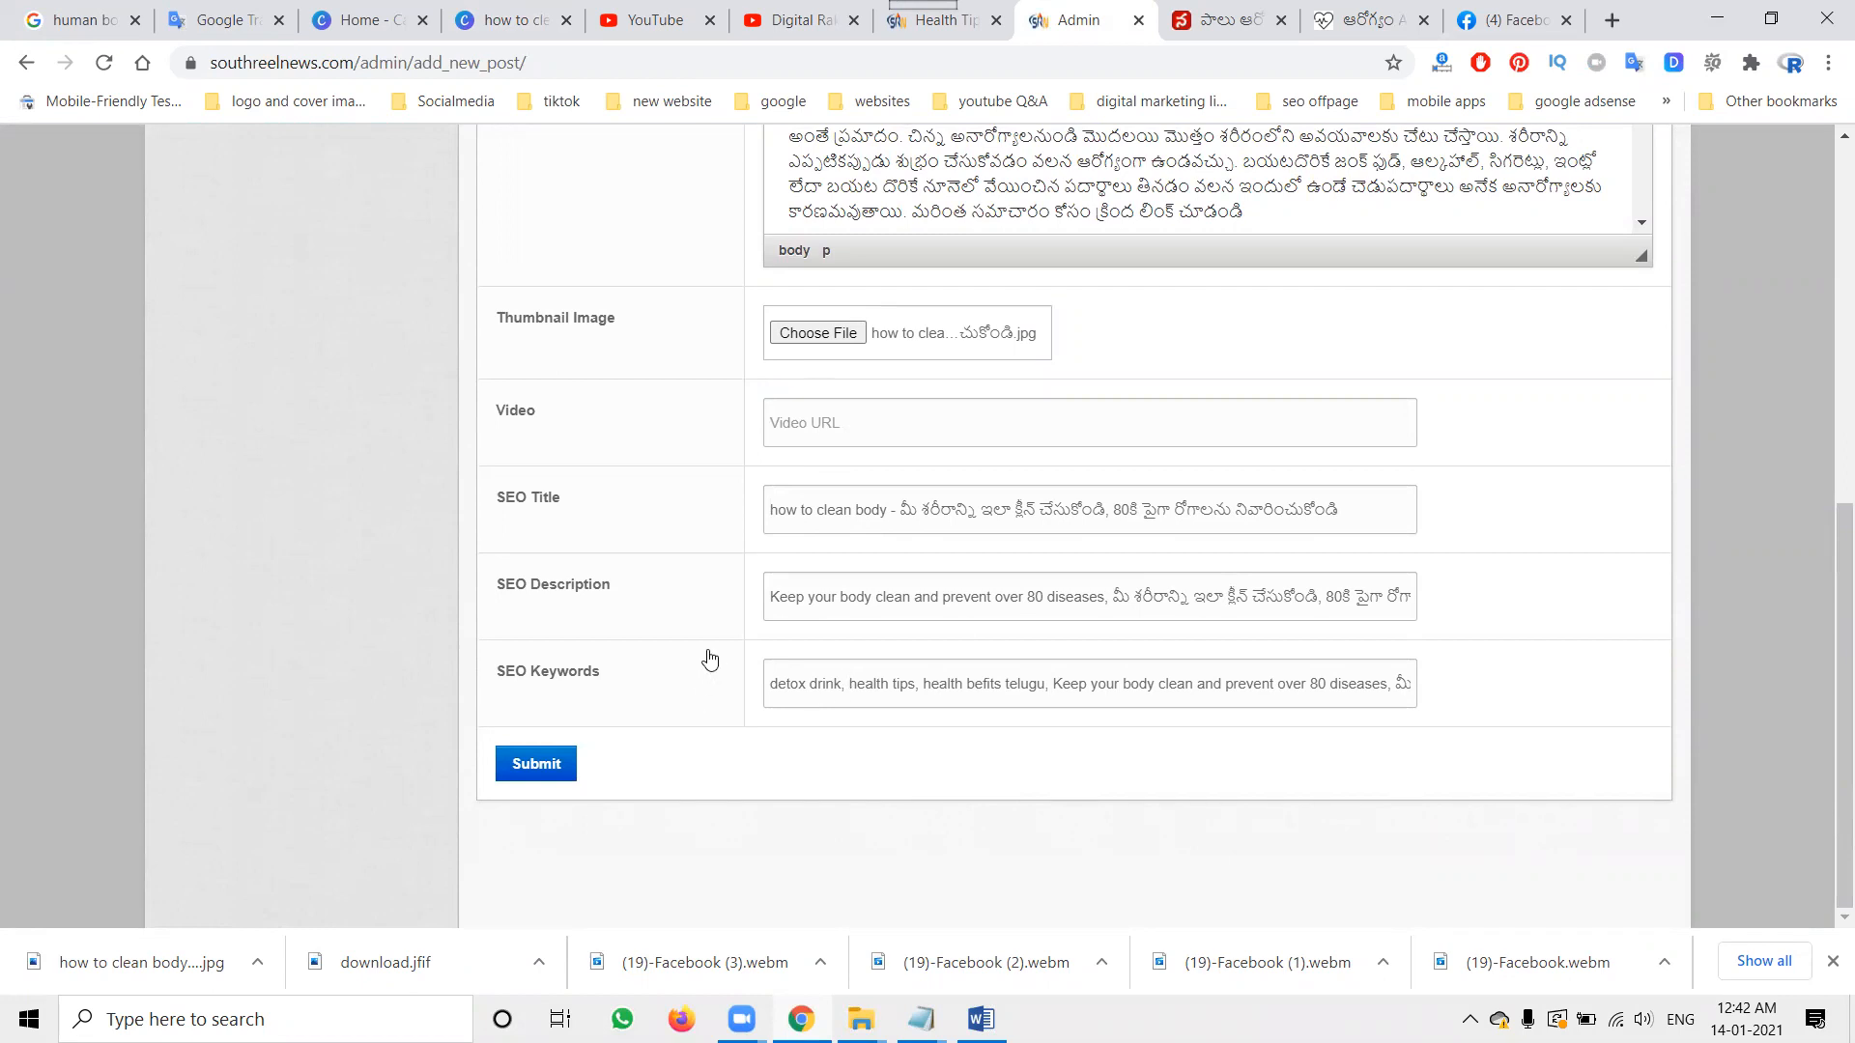
pyautogui.click(536, 766)
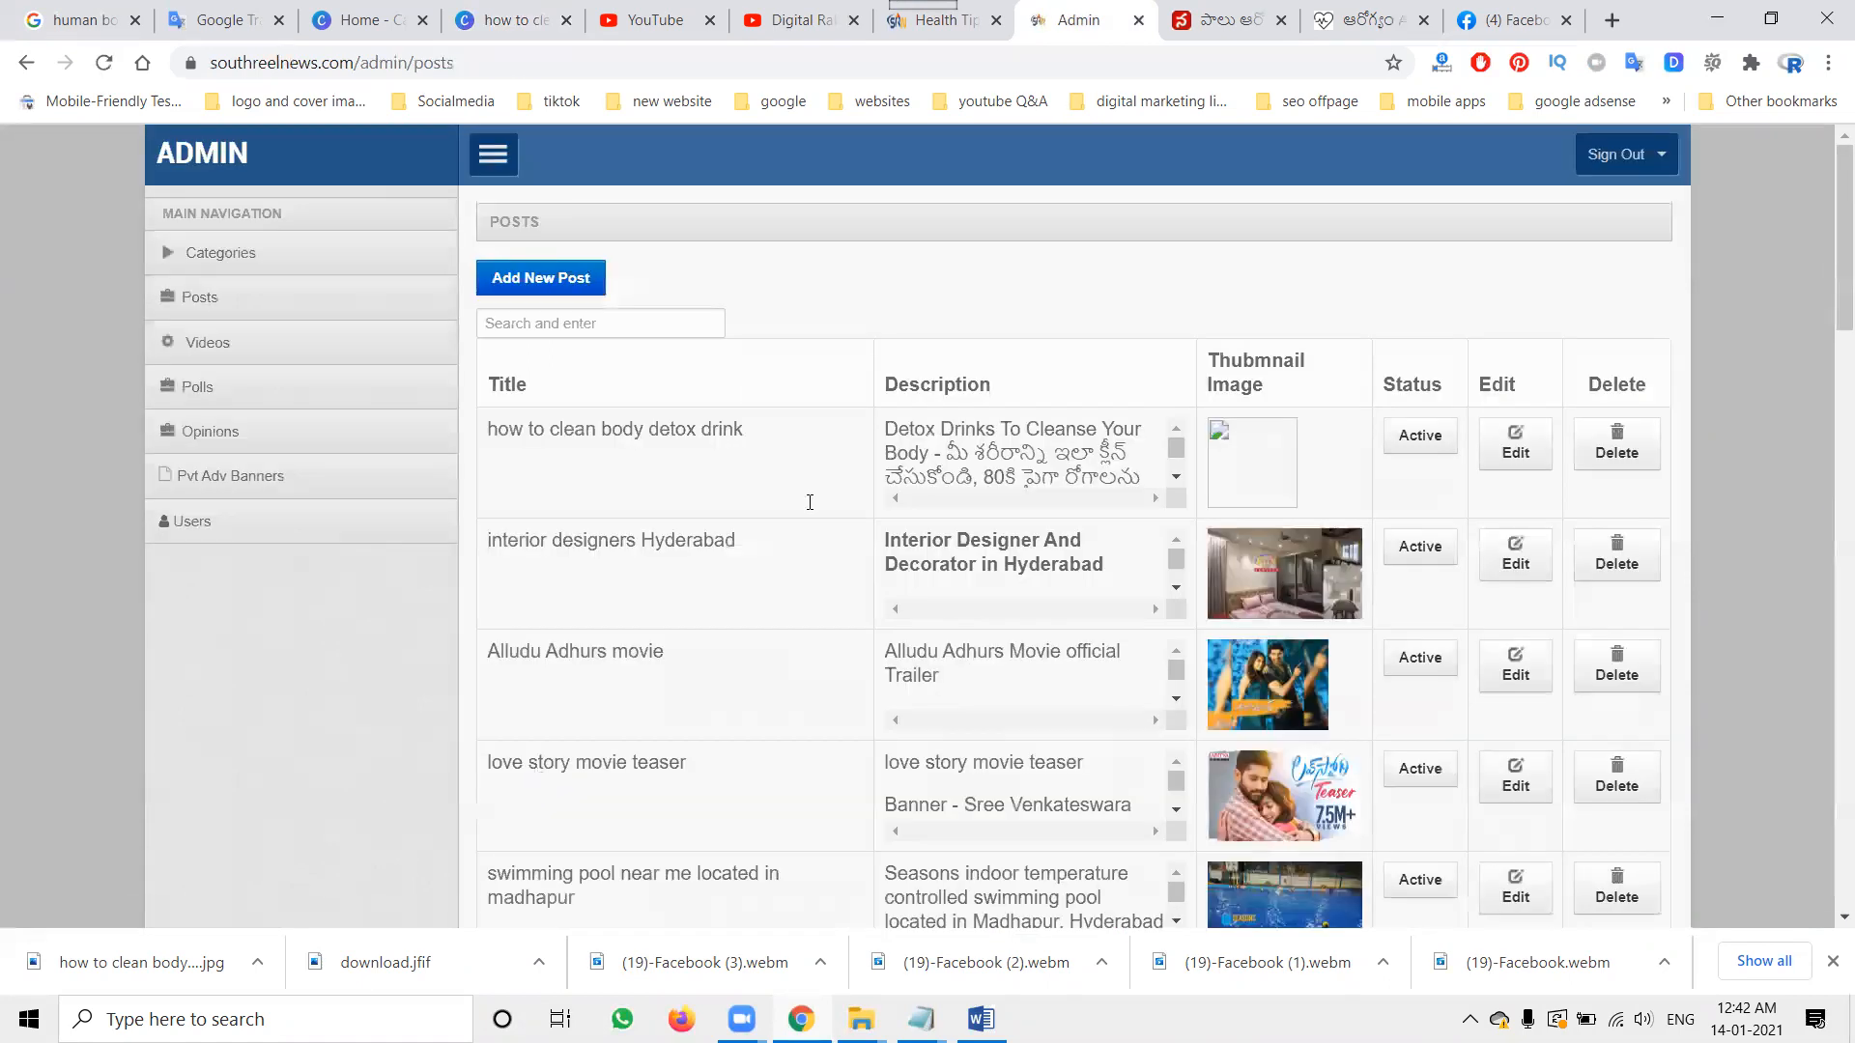
# - Check the new post's thumbnail in the posts list and on the site's Health Tips category page, reloading that page
pyautogui.click(910, 29)
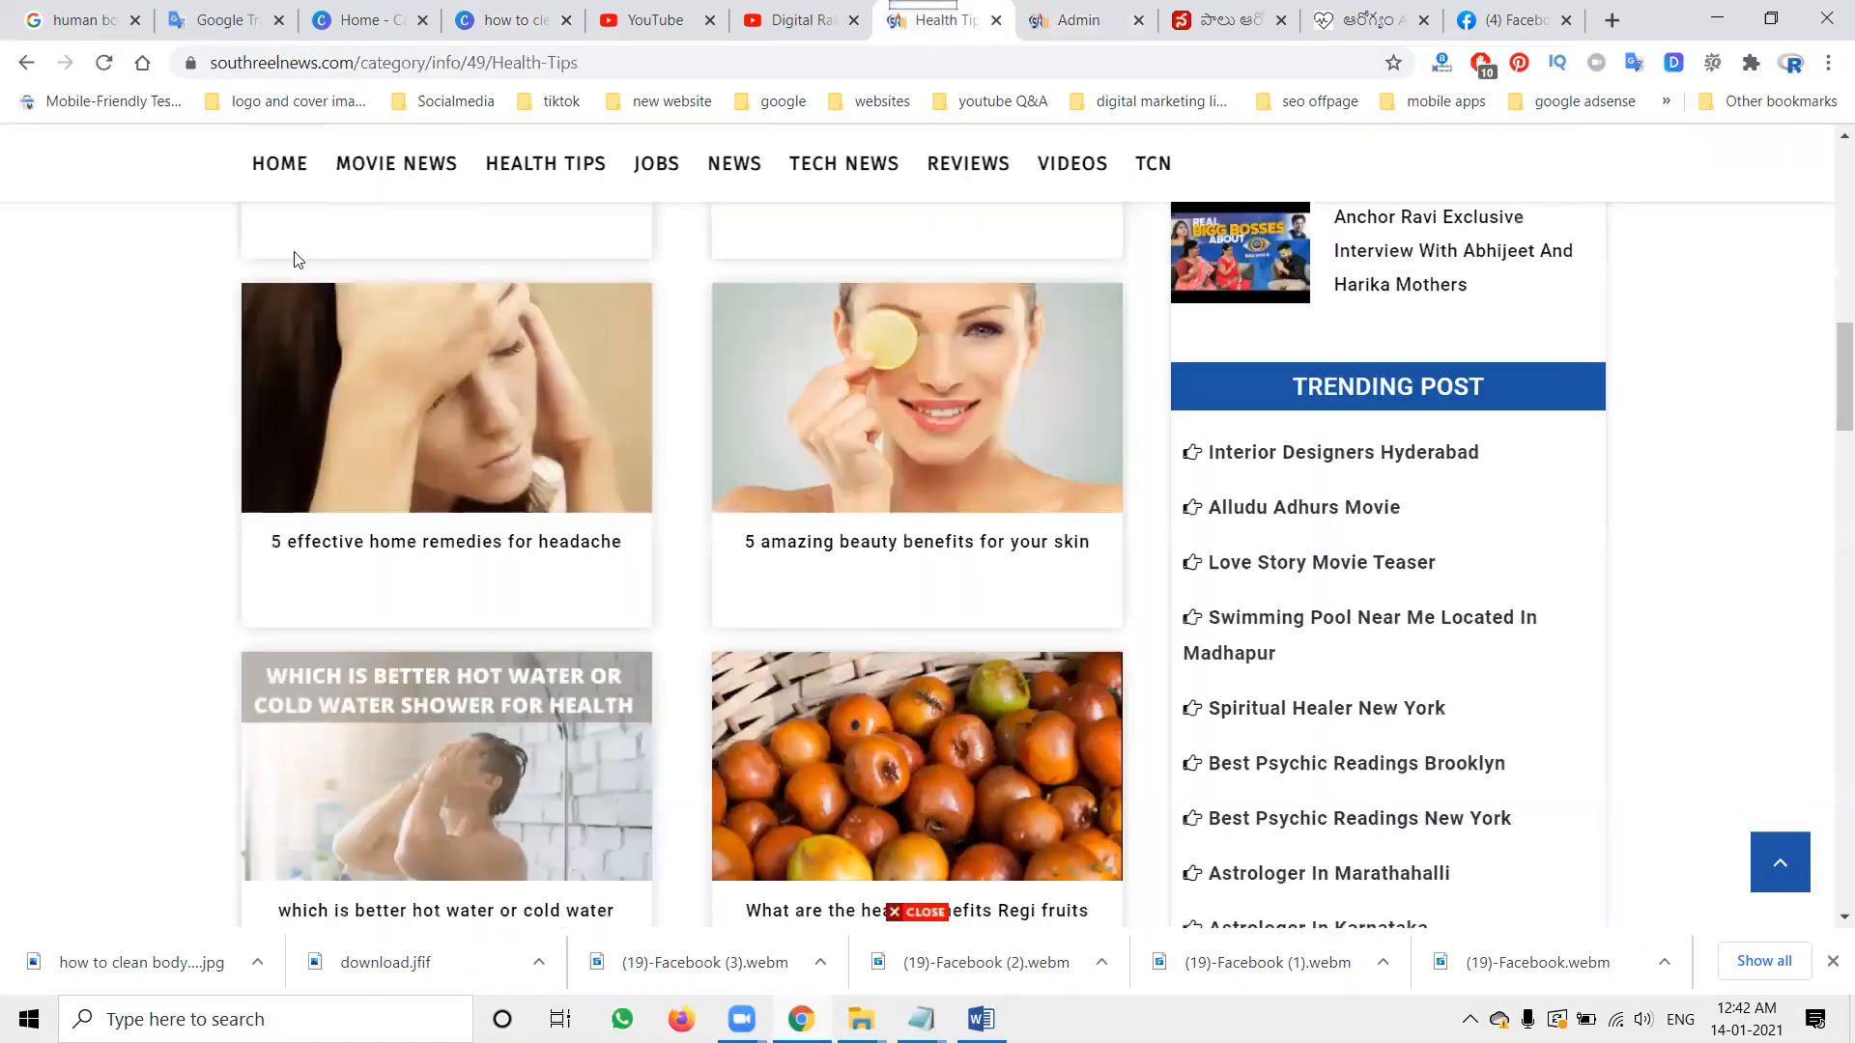
pyautogui.click(571, 166)
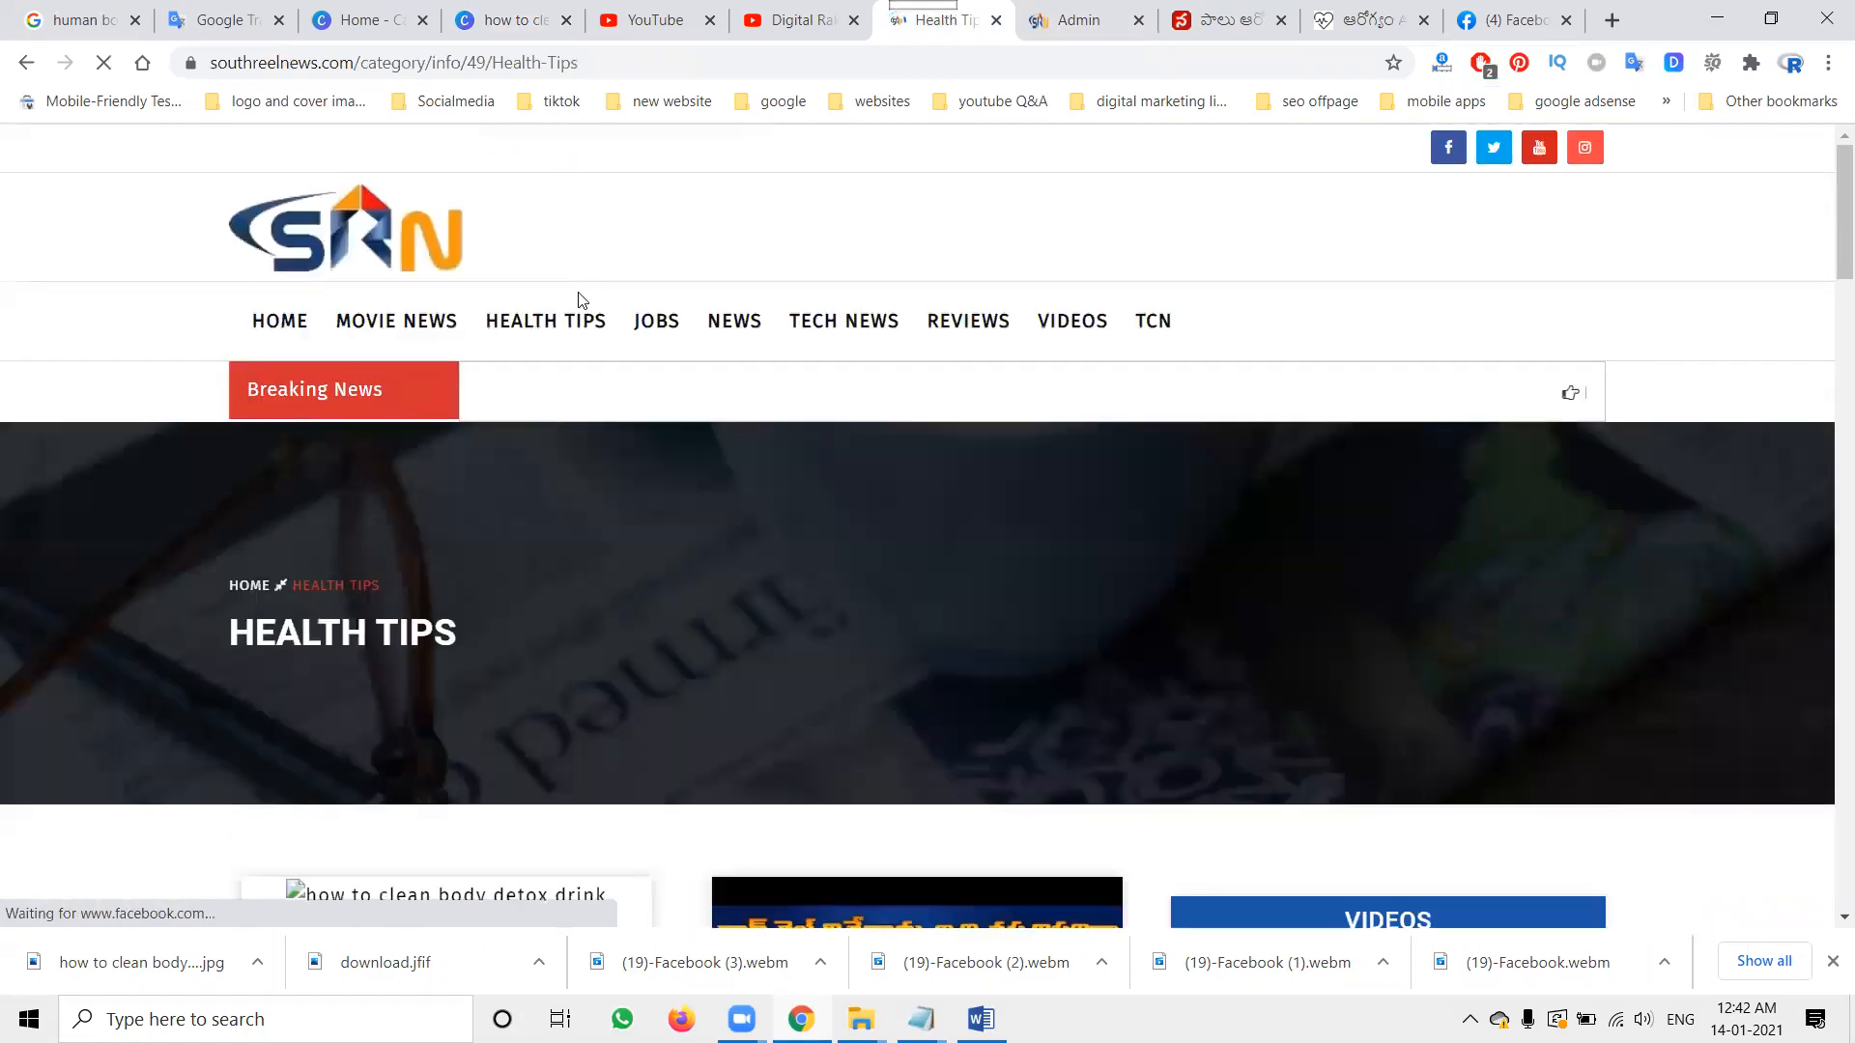
pyautogui.scroll(-3, 592, 352)
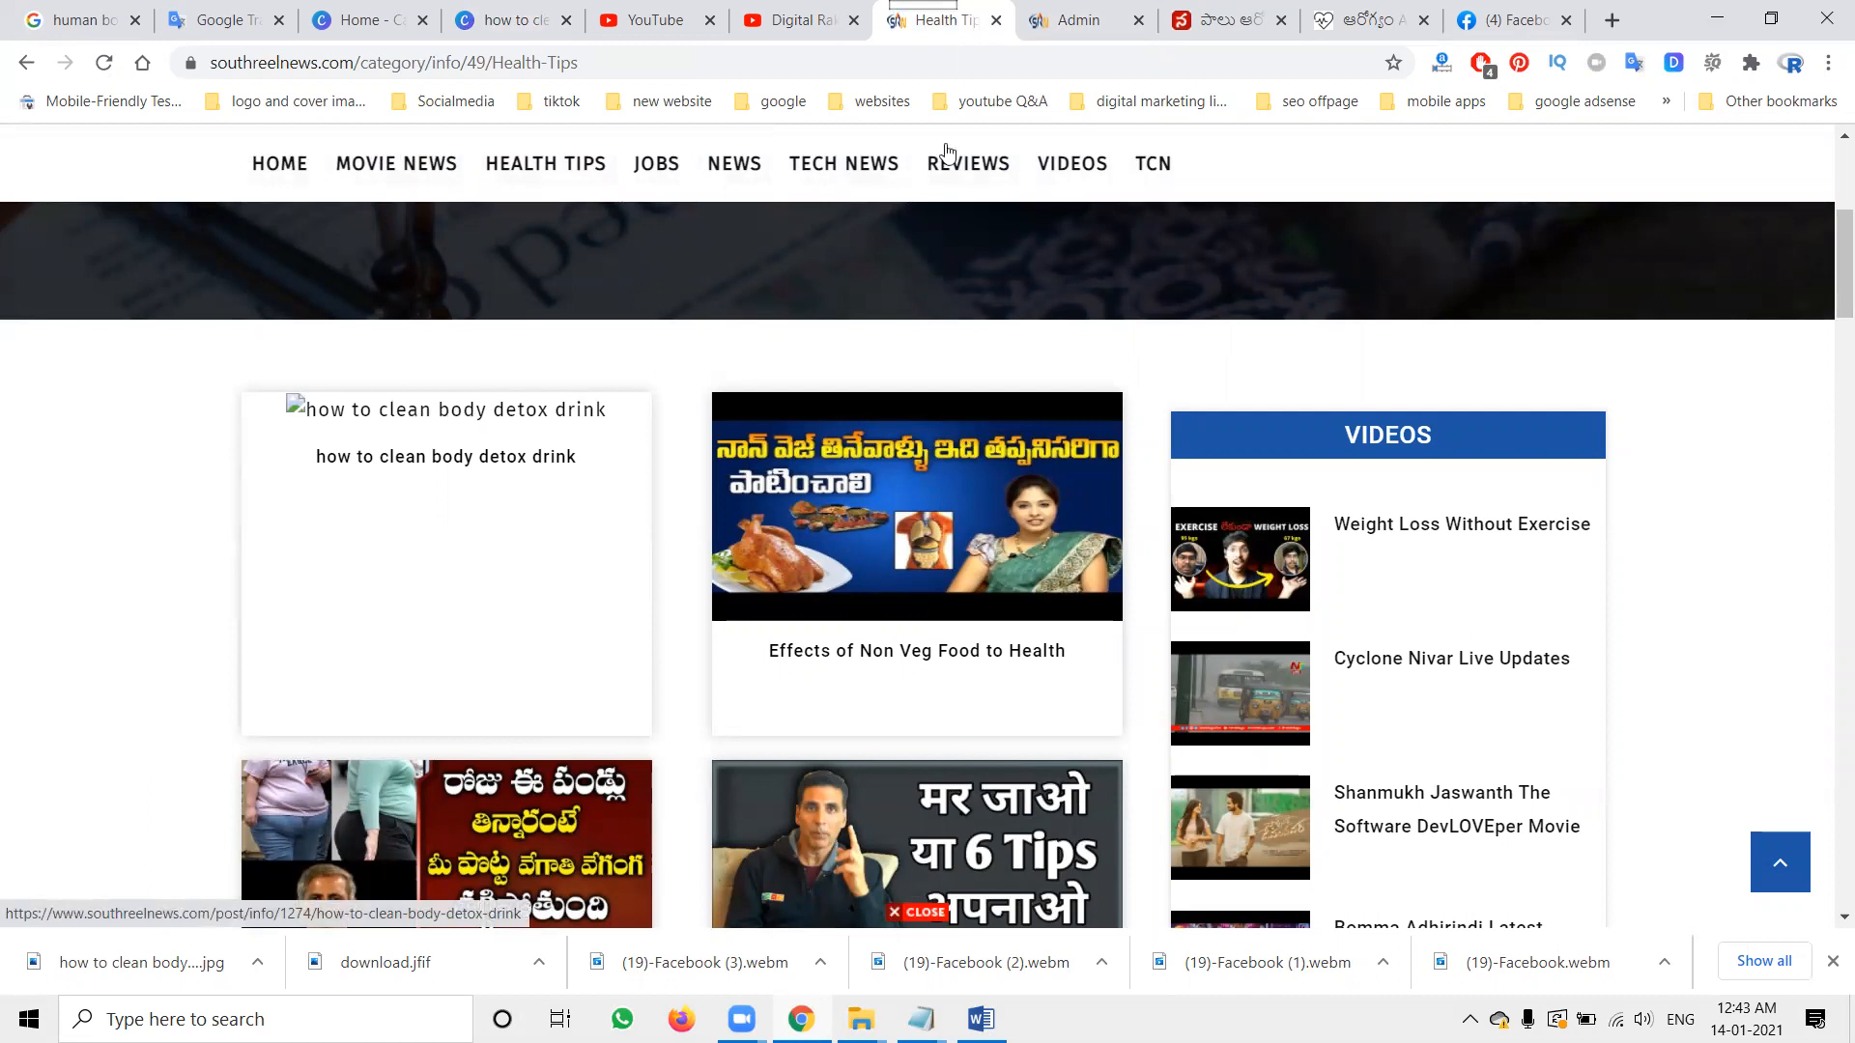
pyautogui.click(1064, 29)
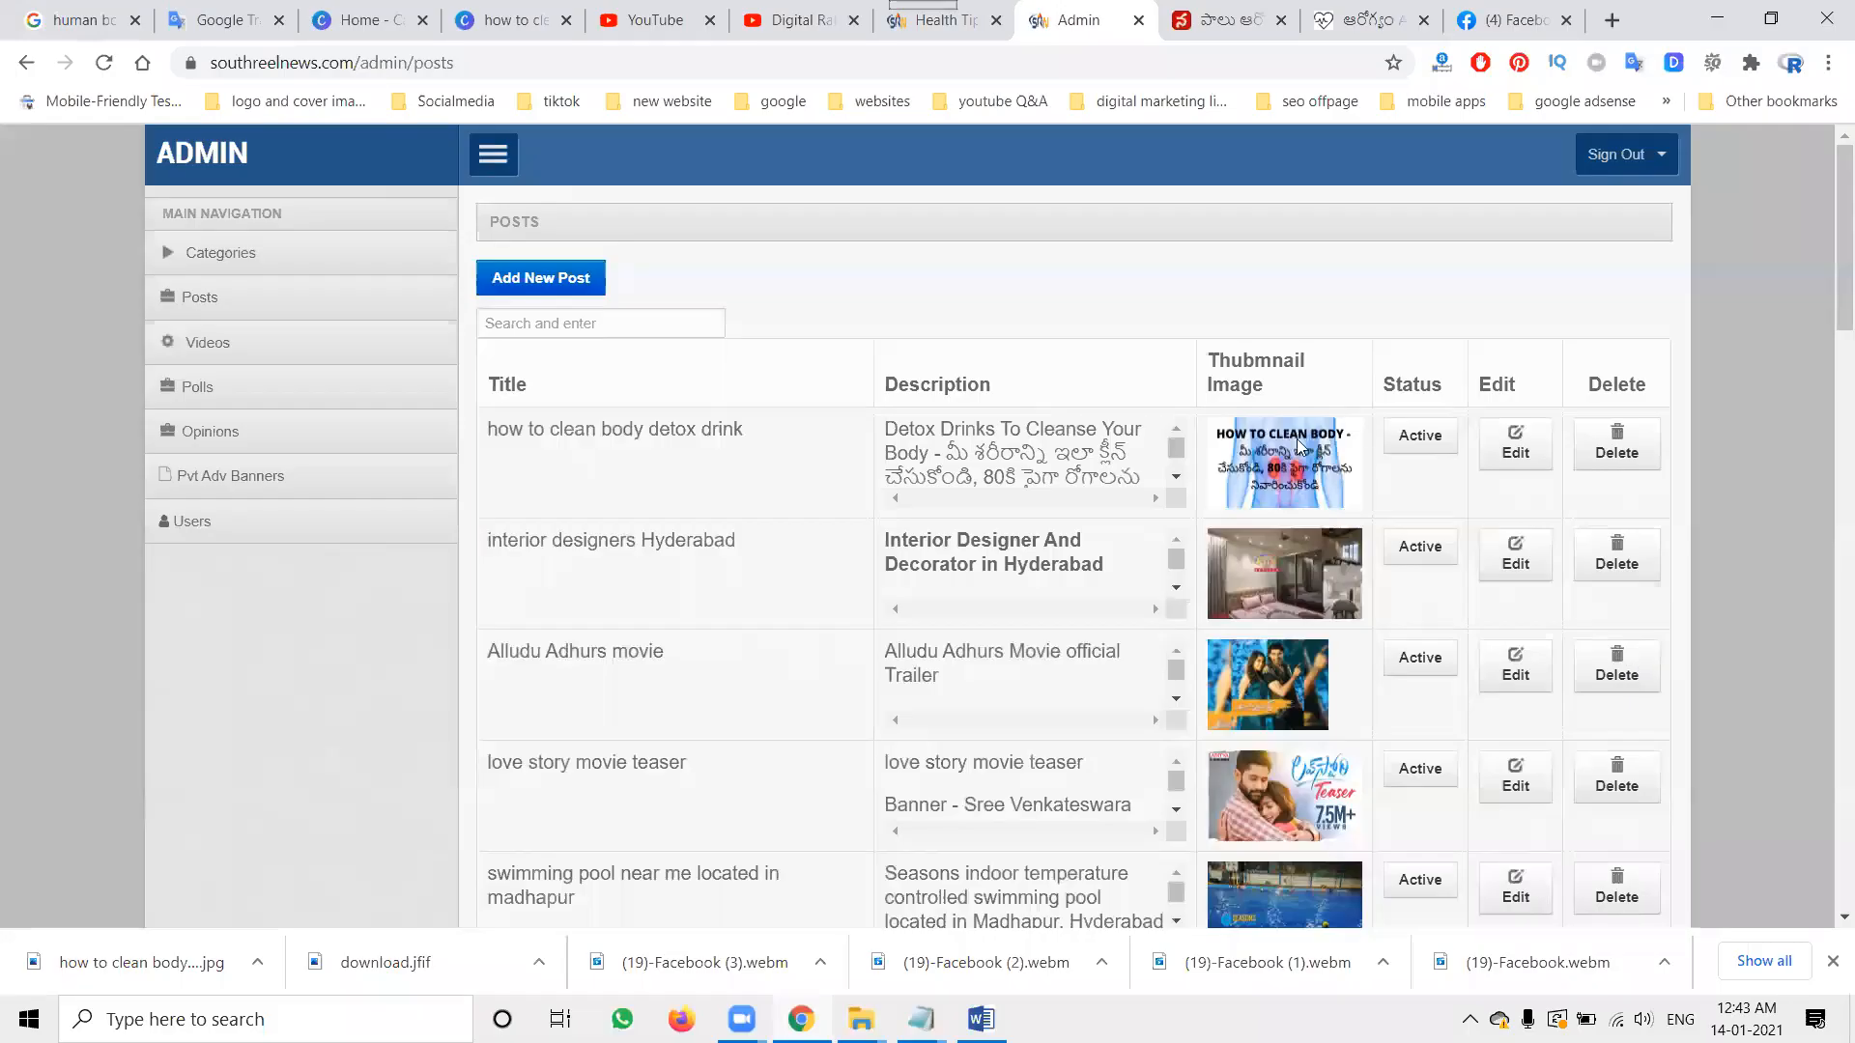
pyautogui.click(942, 22)
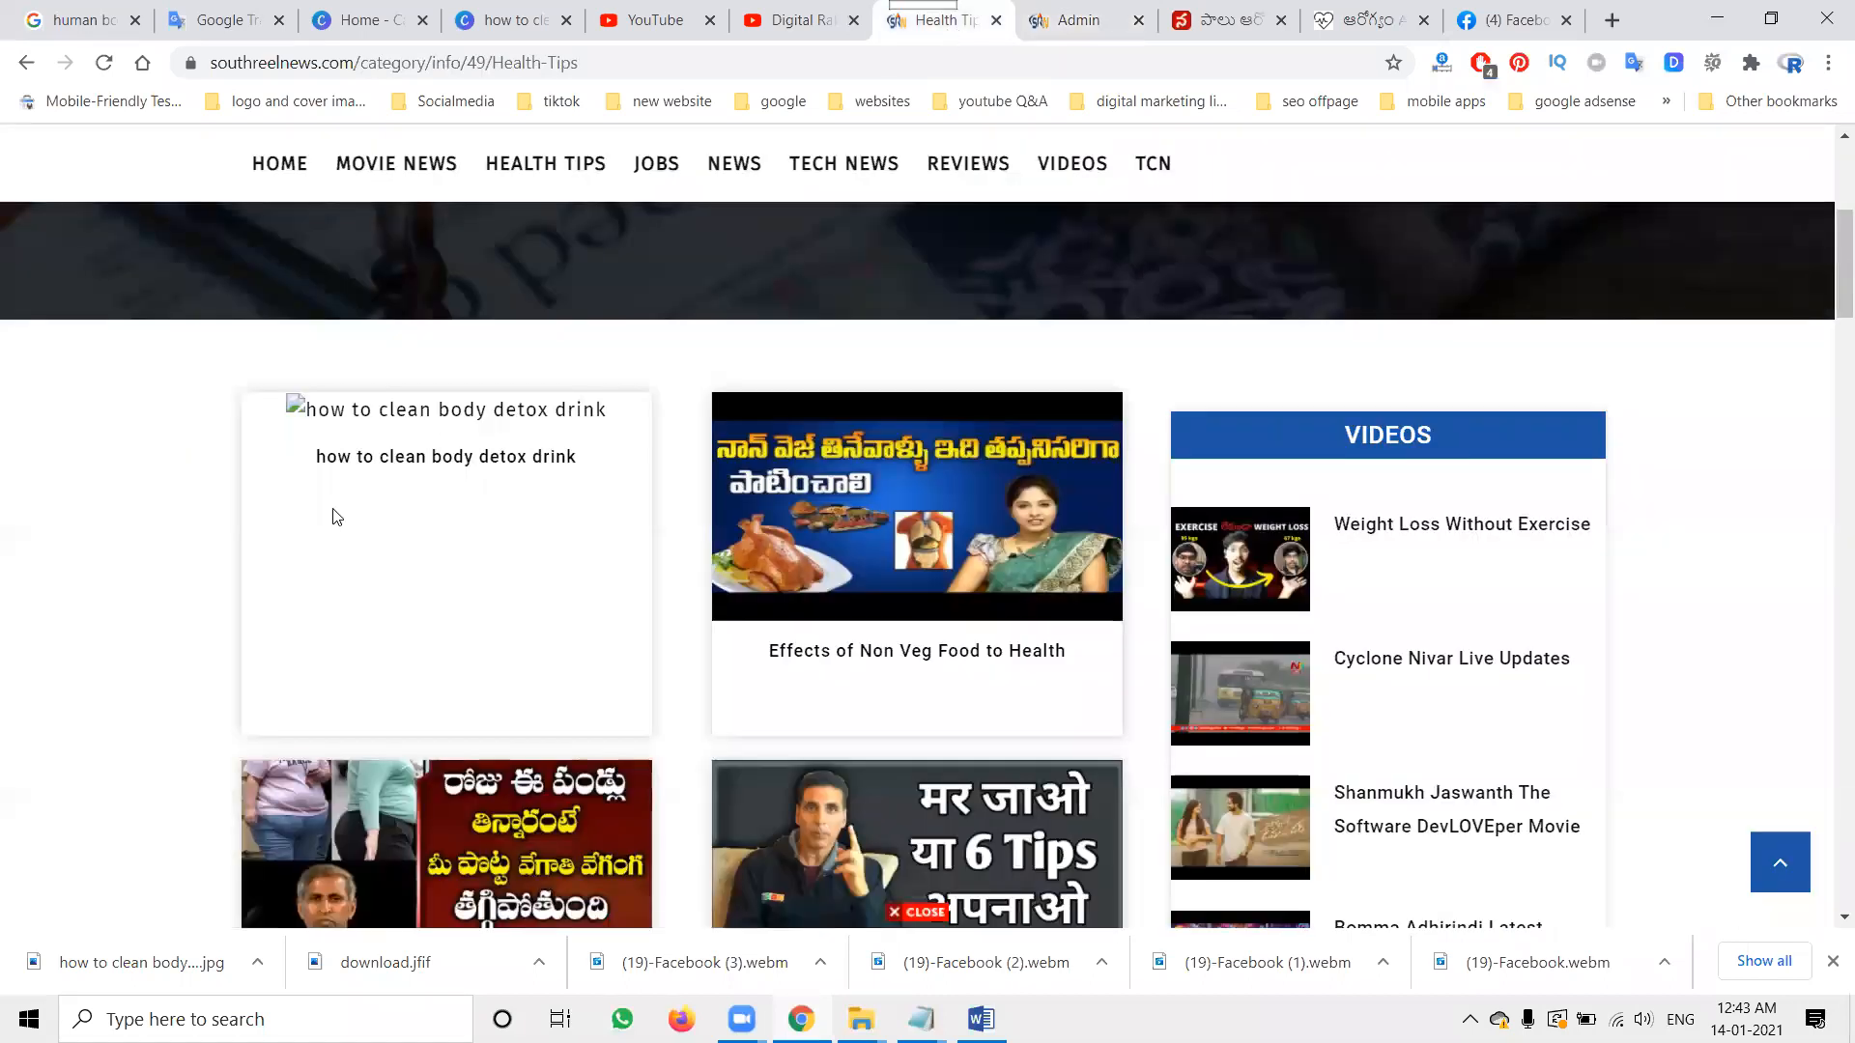
pyautogui.click(103, 62)
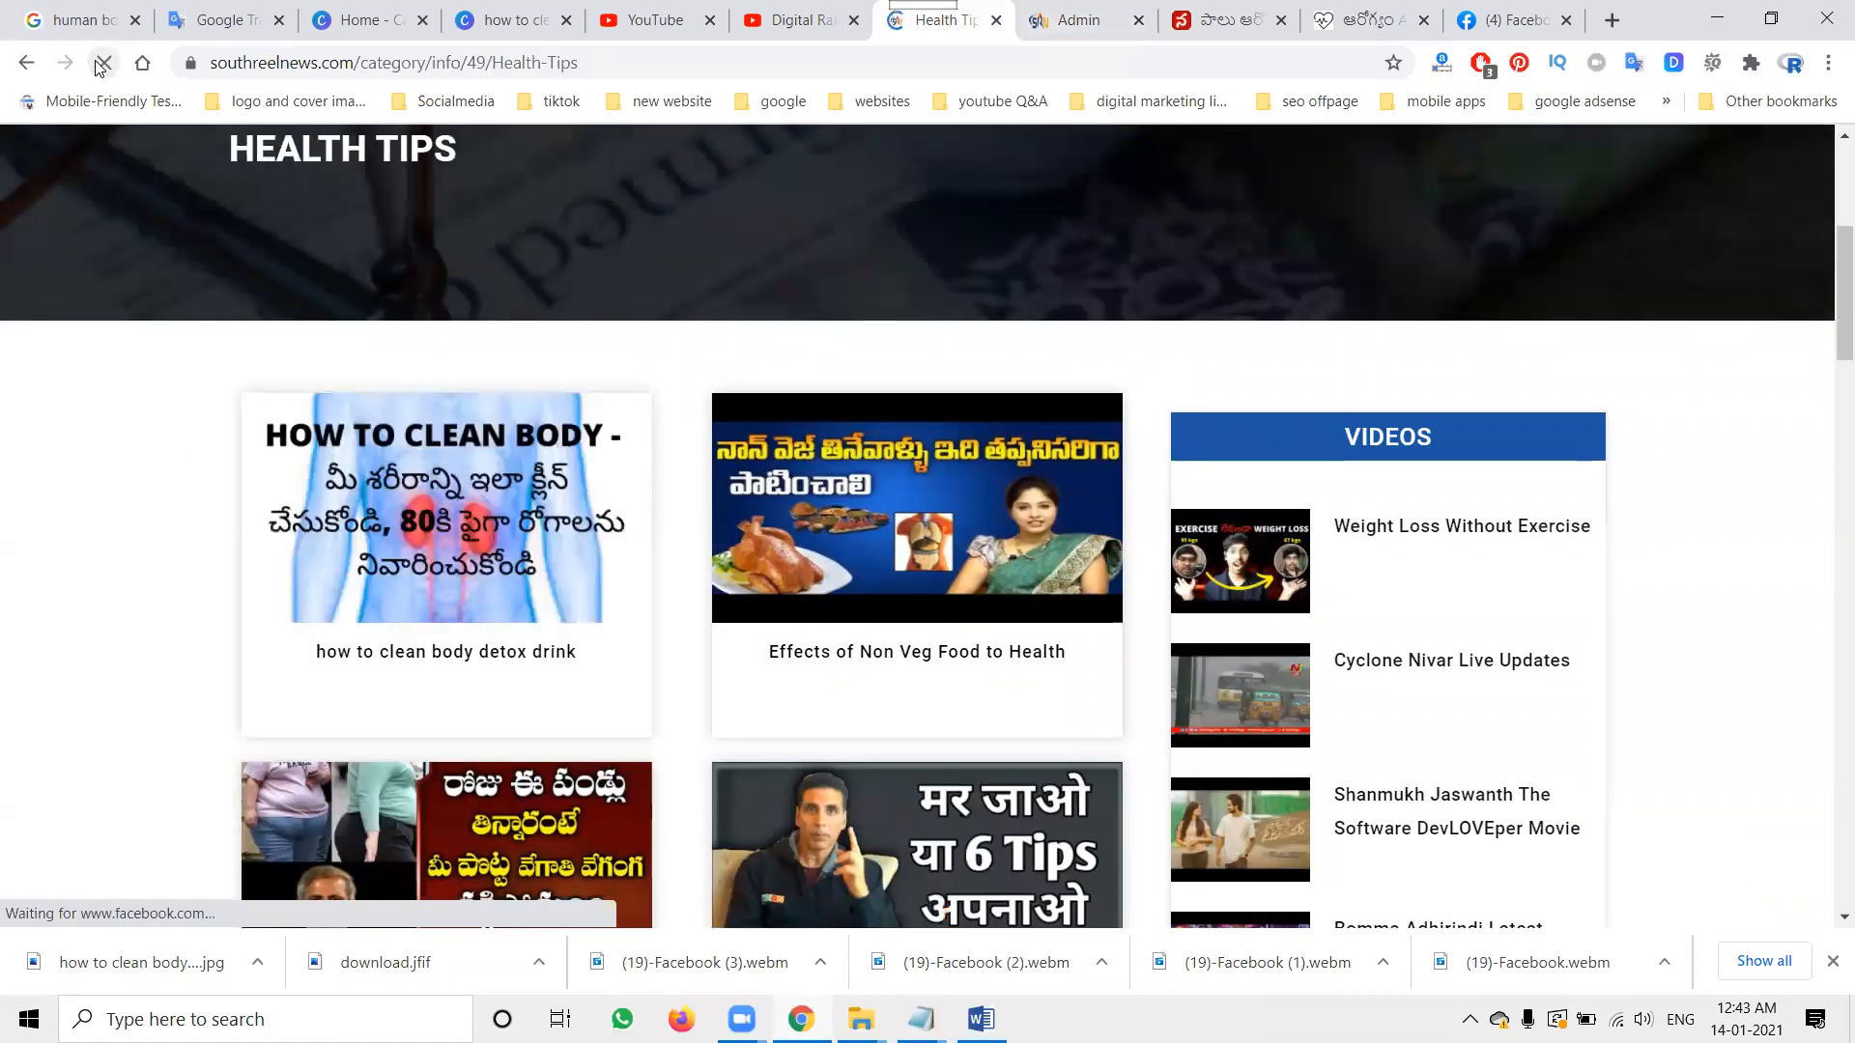
# - Open the published "how to clean body detox drink" article, read through its Telugu and English text, and examine its URL wording
pyautogui.click(460, 653)
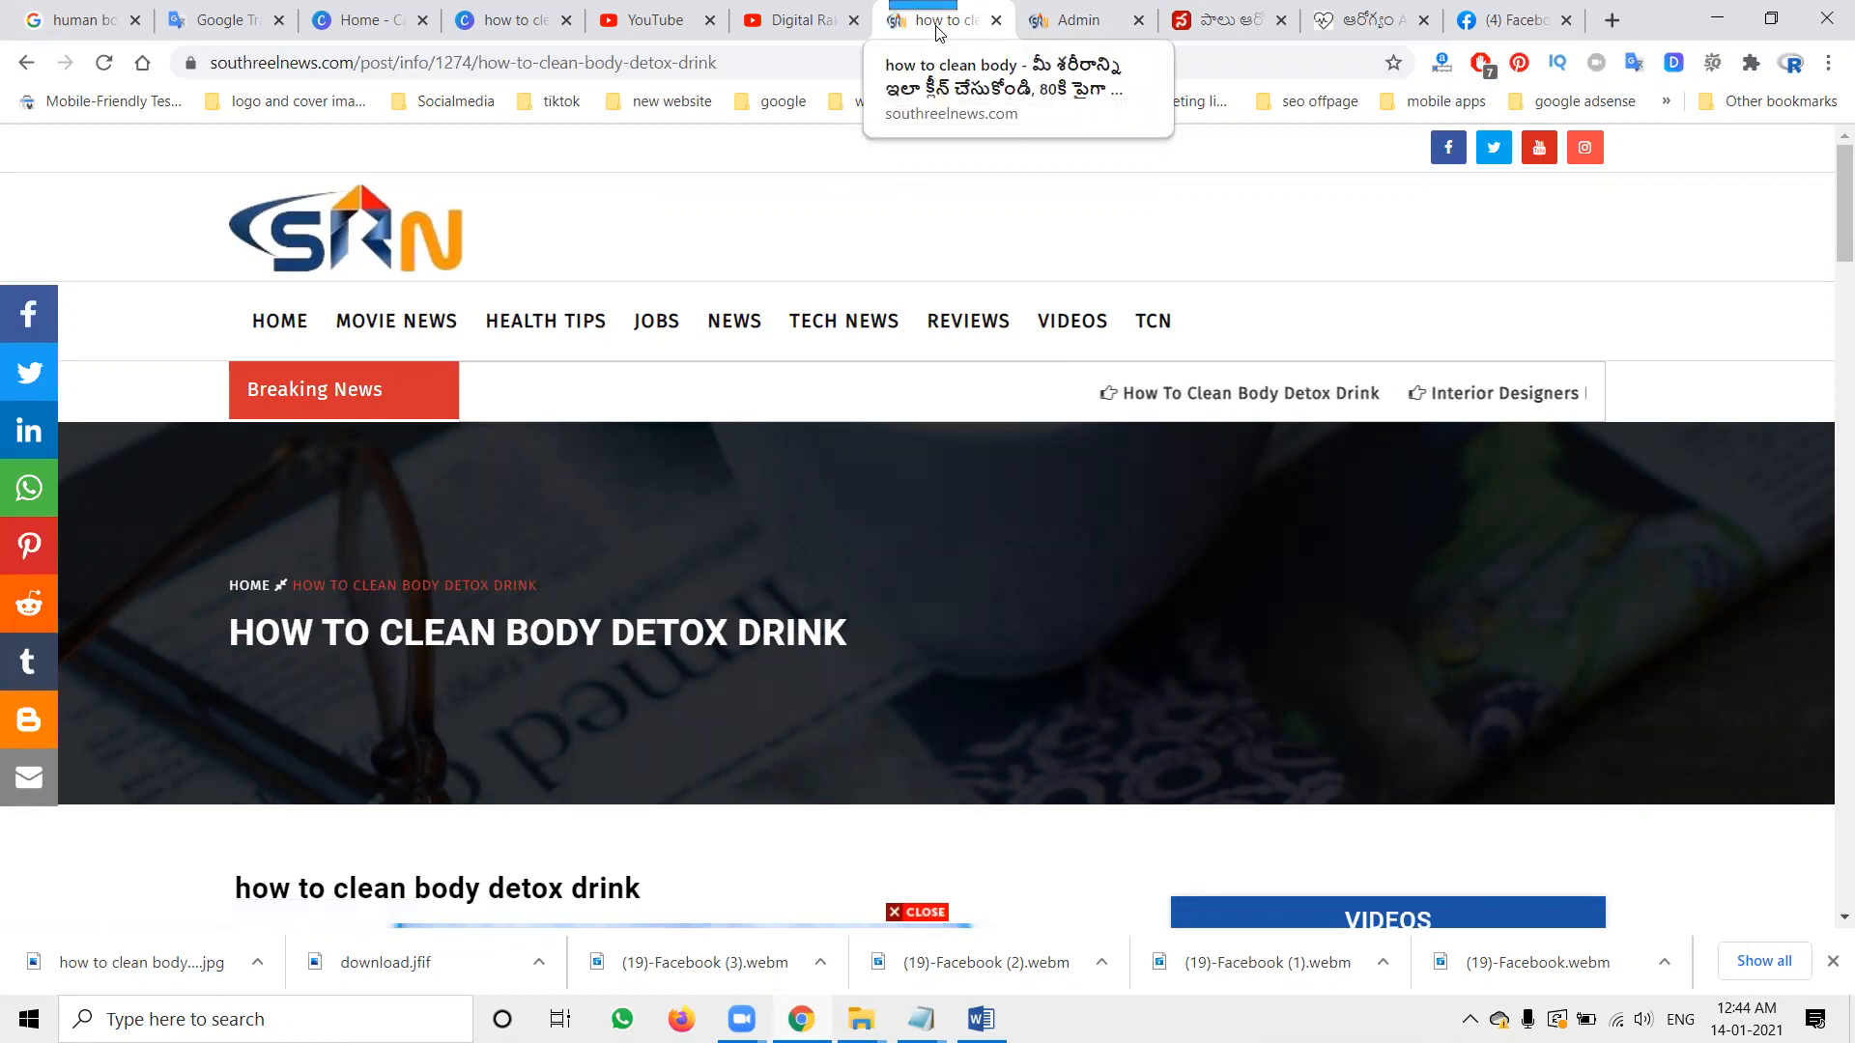
pyautogui.scroll(-6, 799, 265)
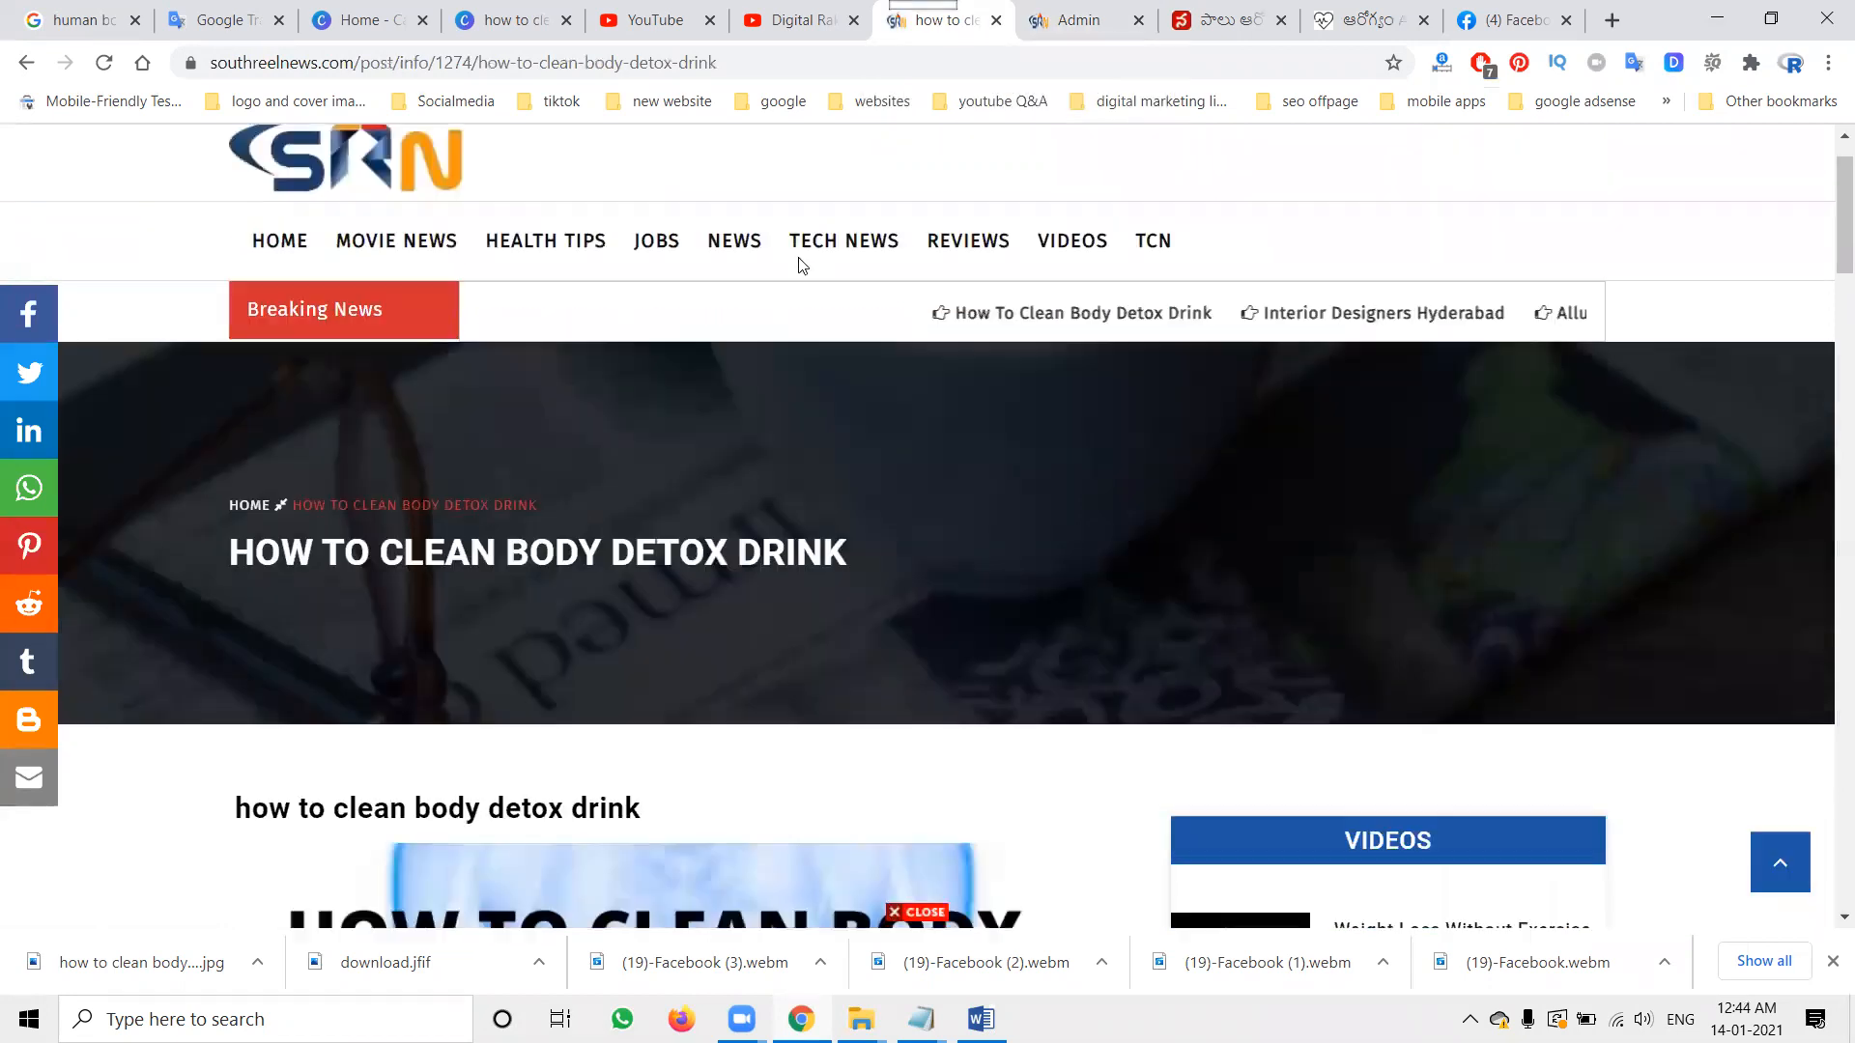
pyautogui.scroll(-15, 676, 439)
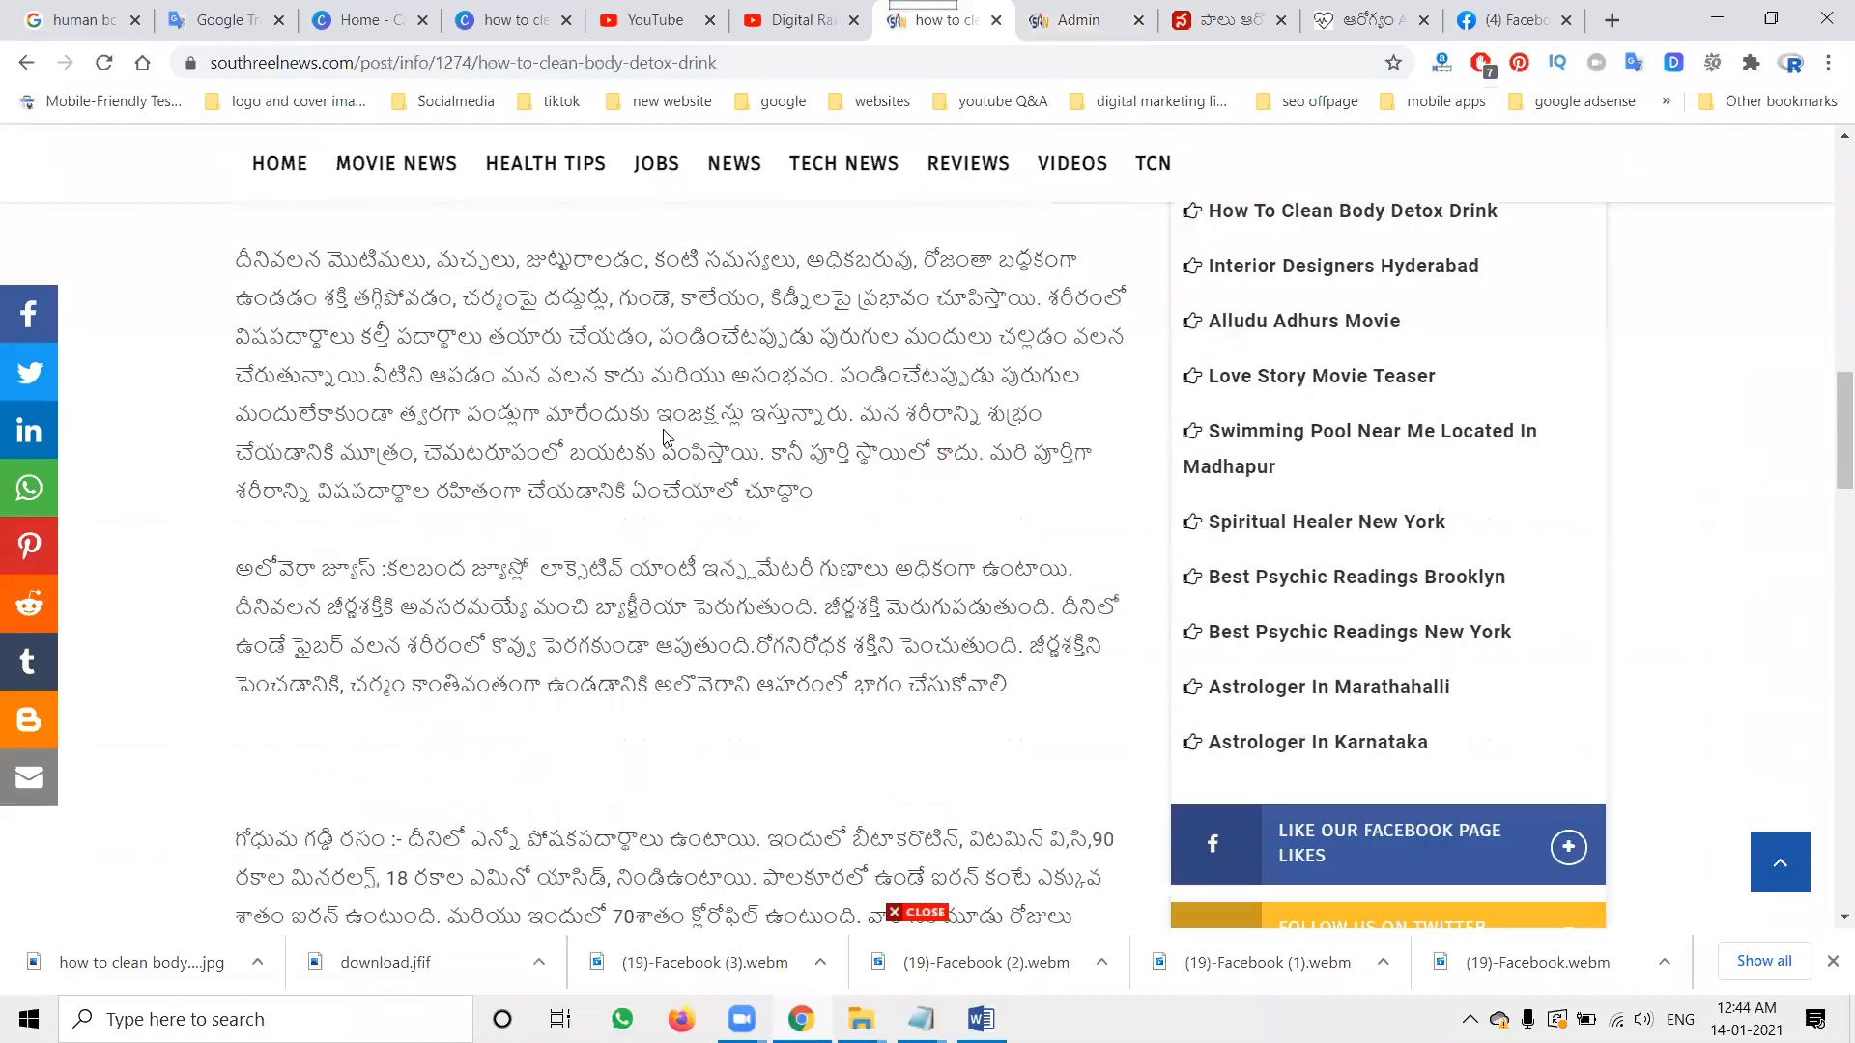
pyautogui.scroll(-15, 661, 430)
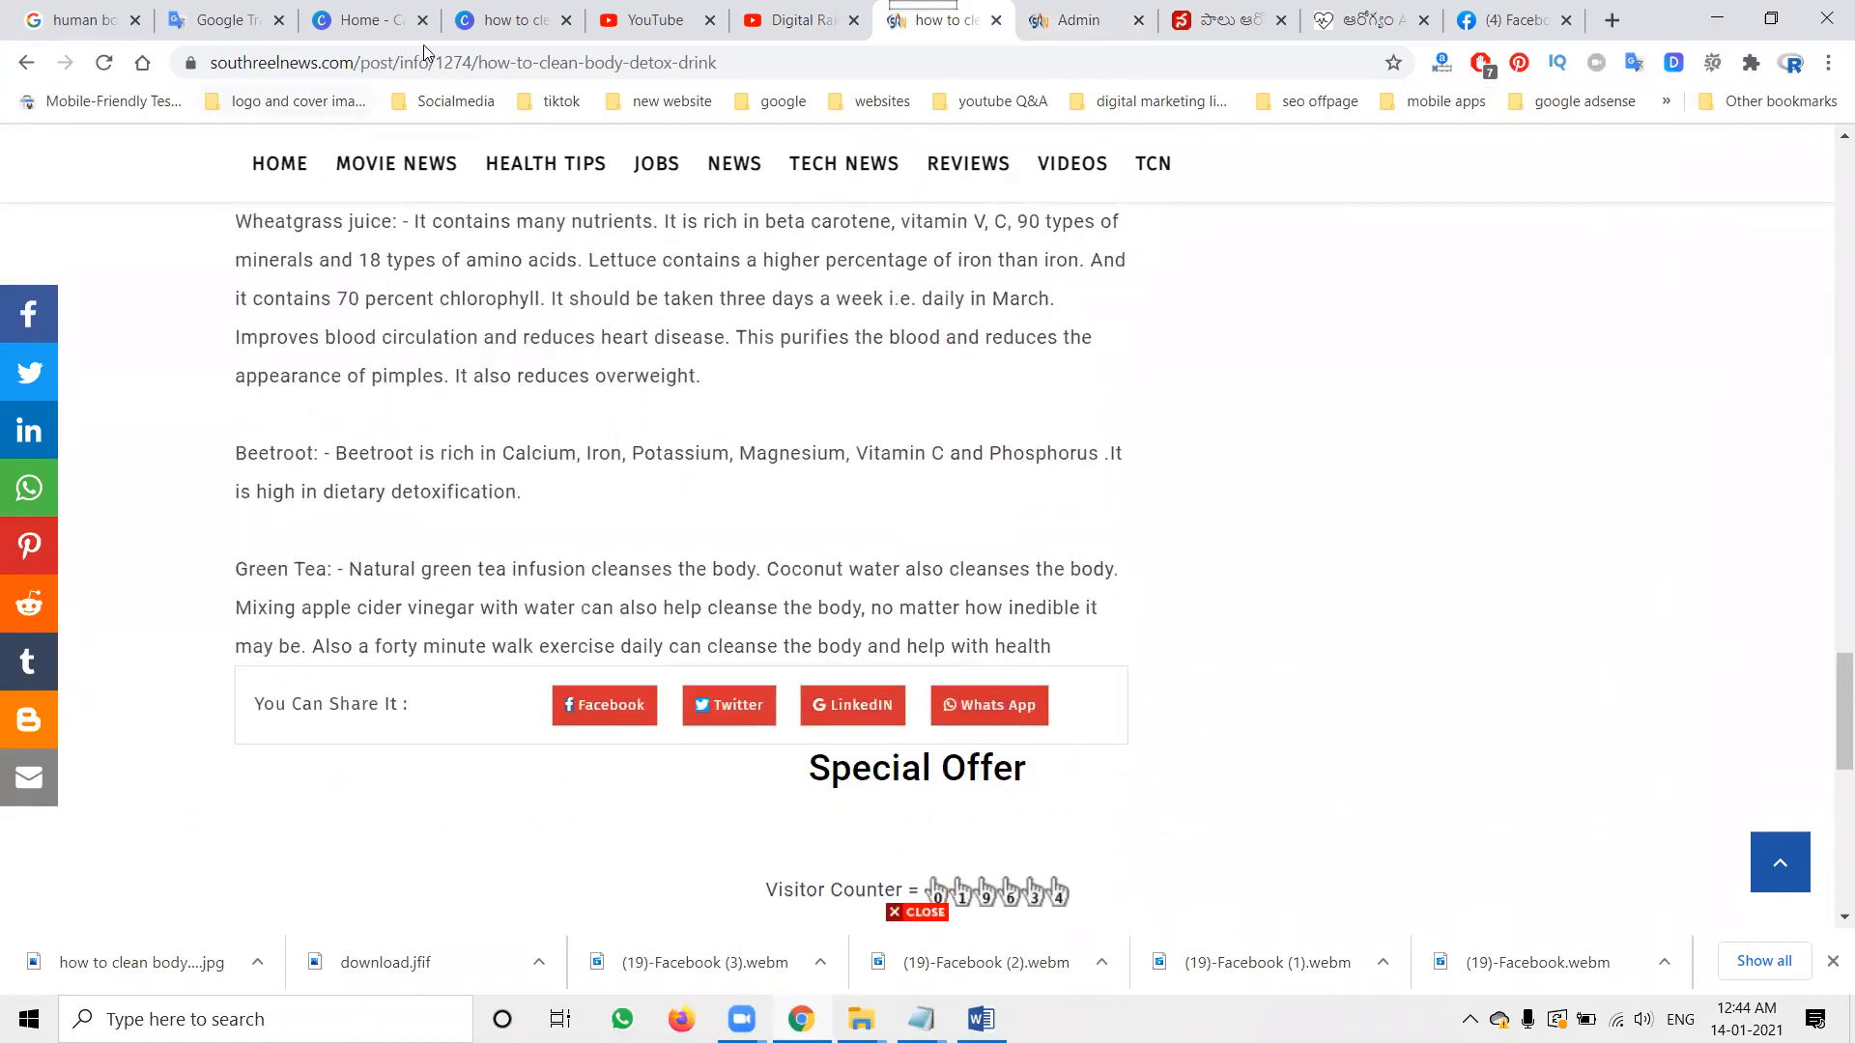
pyautogui.moveTo(479, 60); pyautogui.dragTo(717, 62)
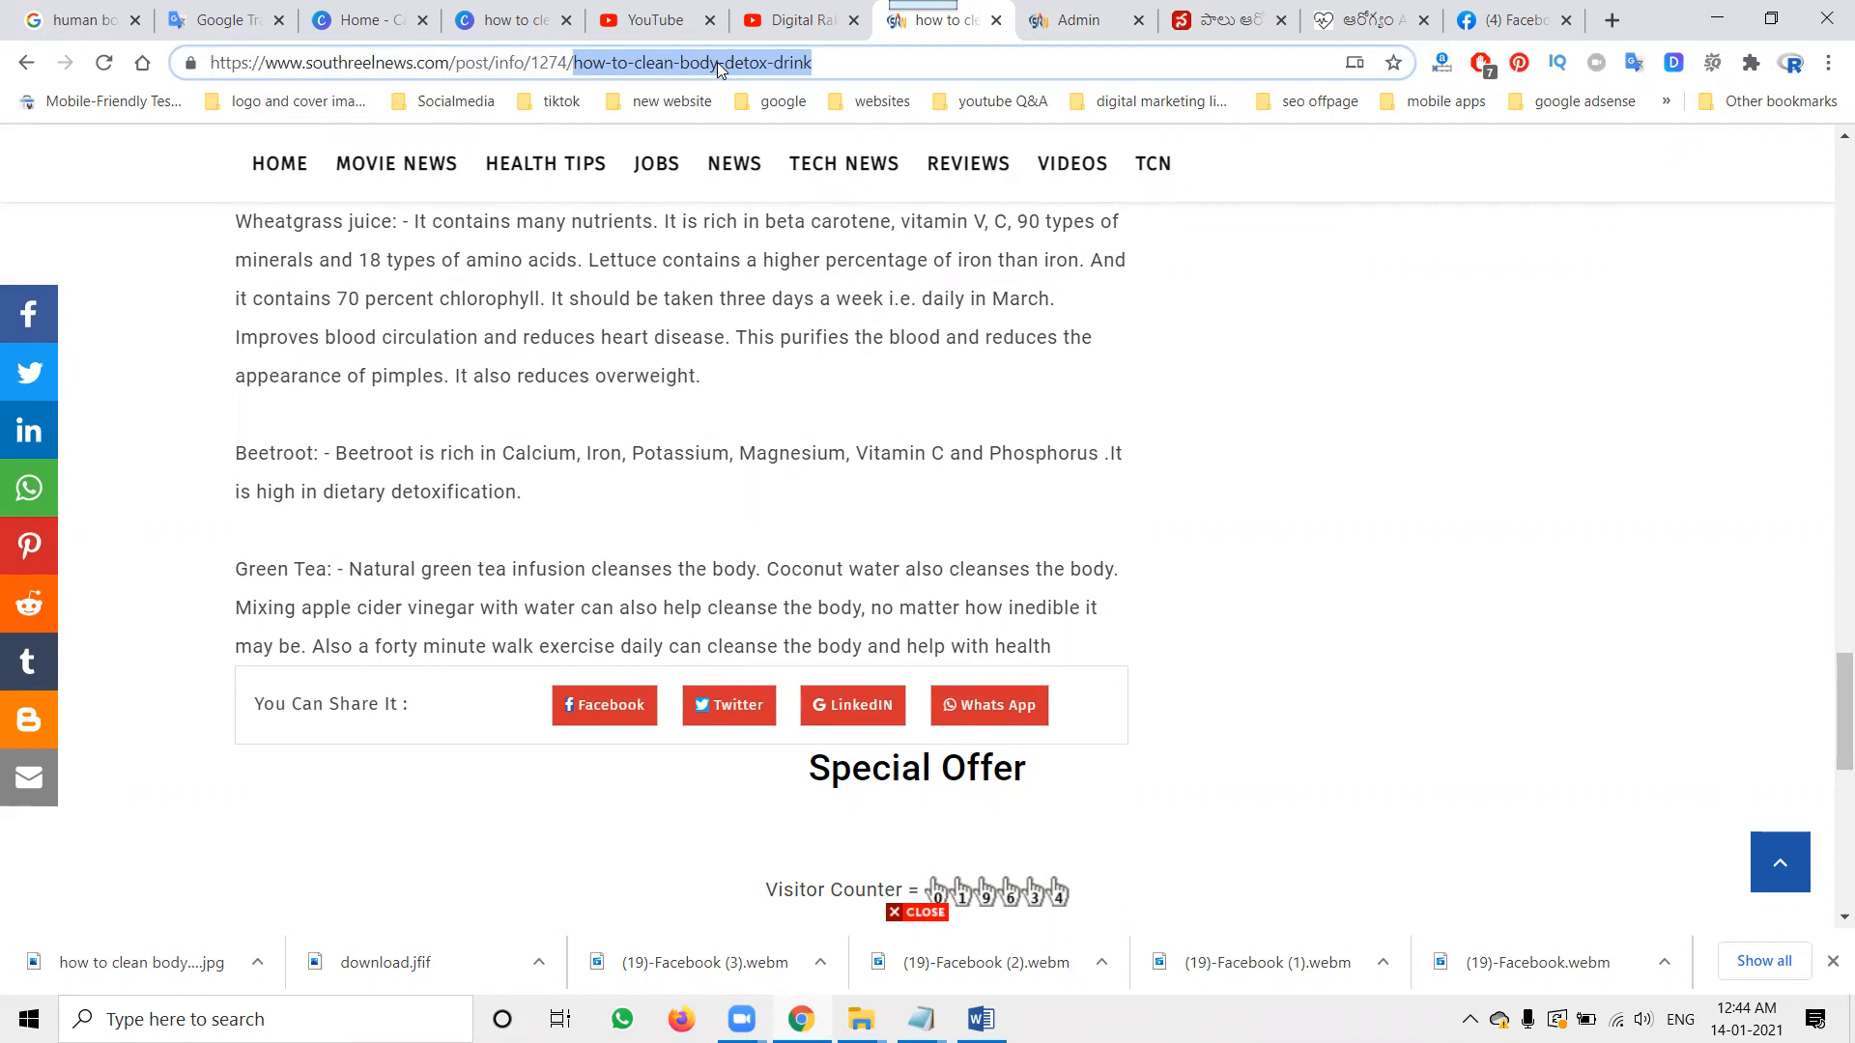
pyautogui.click(606, 710)
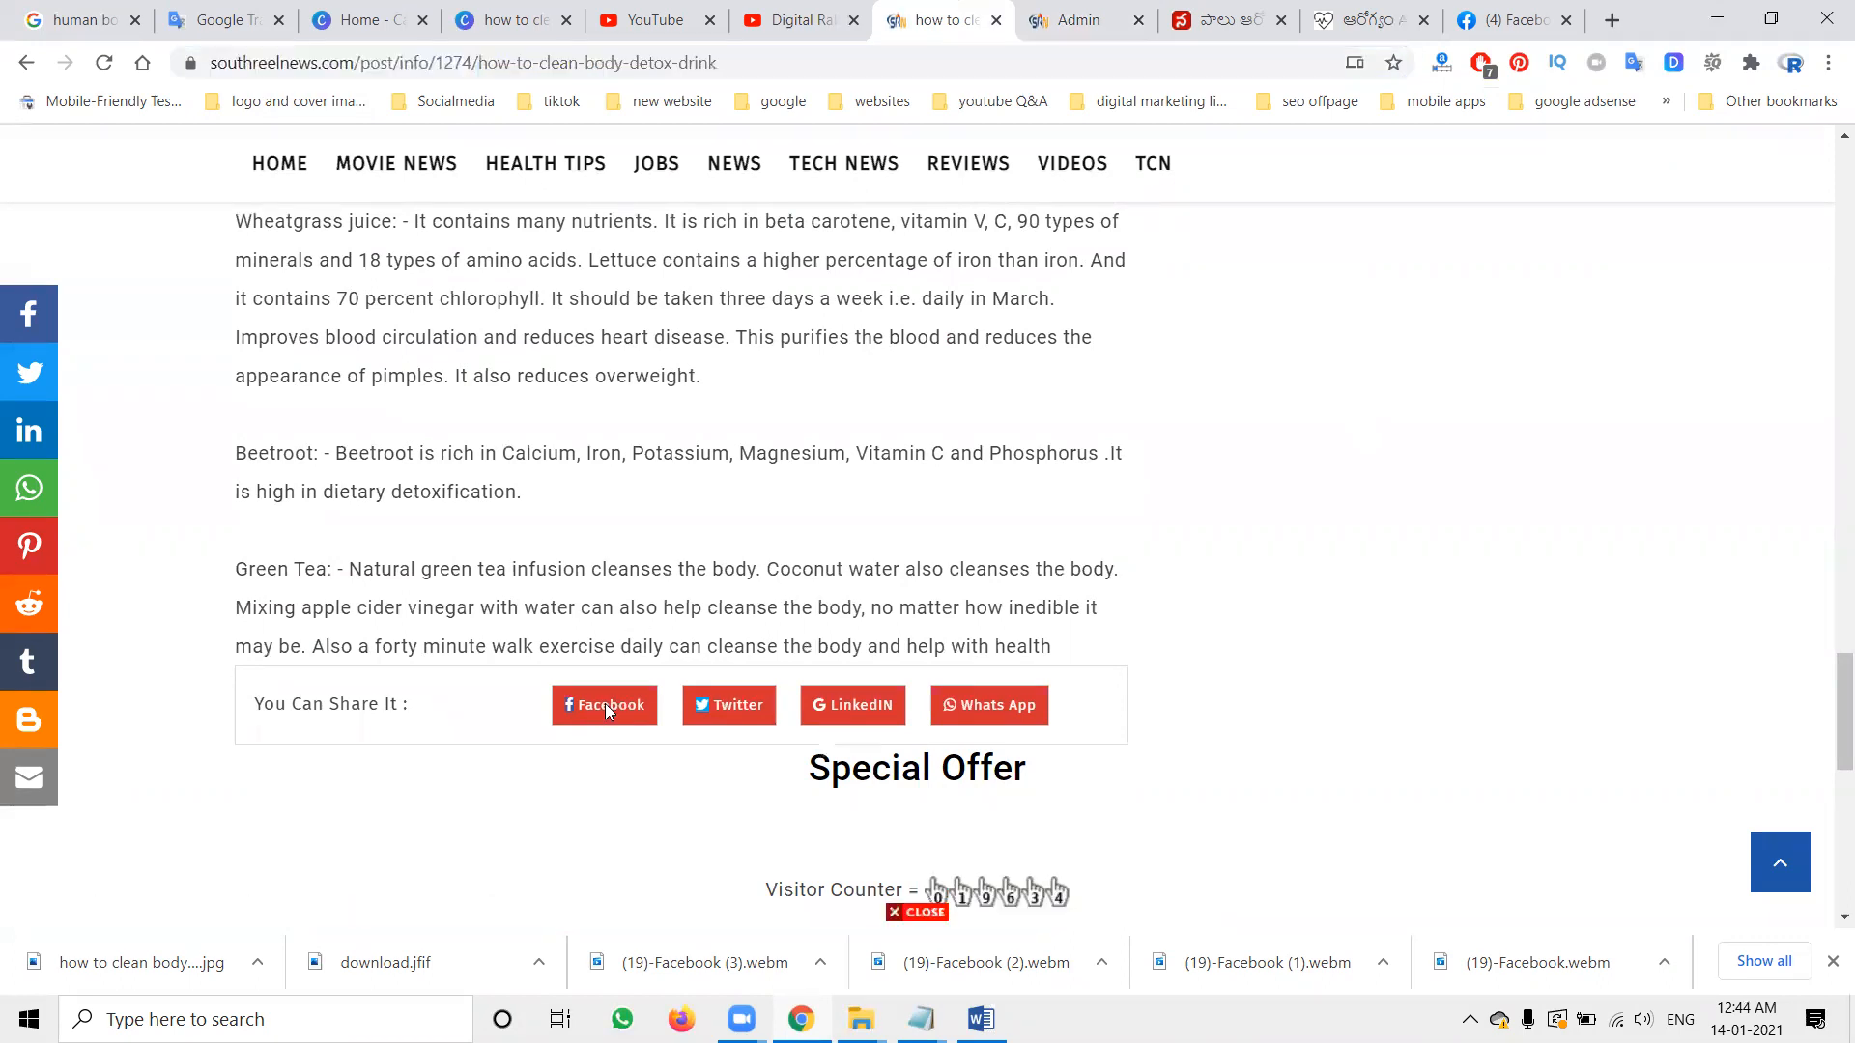
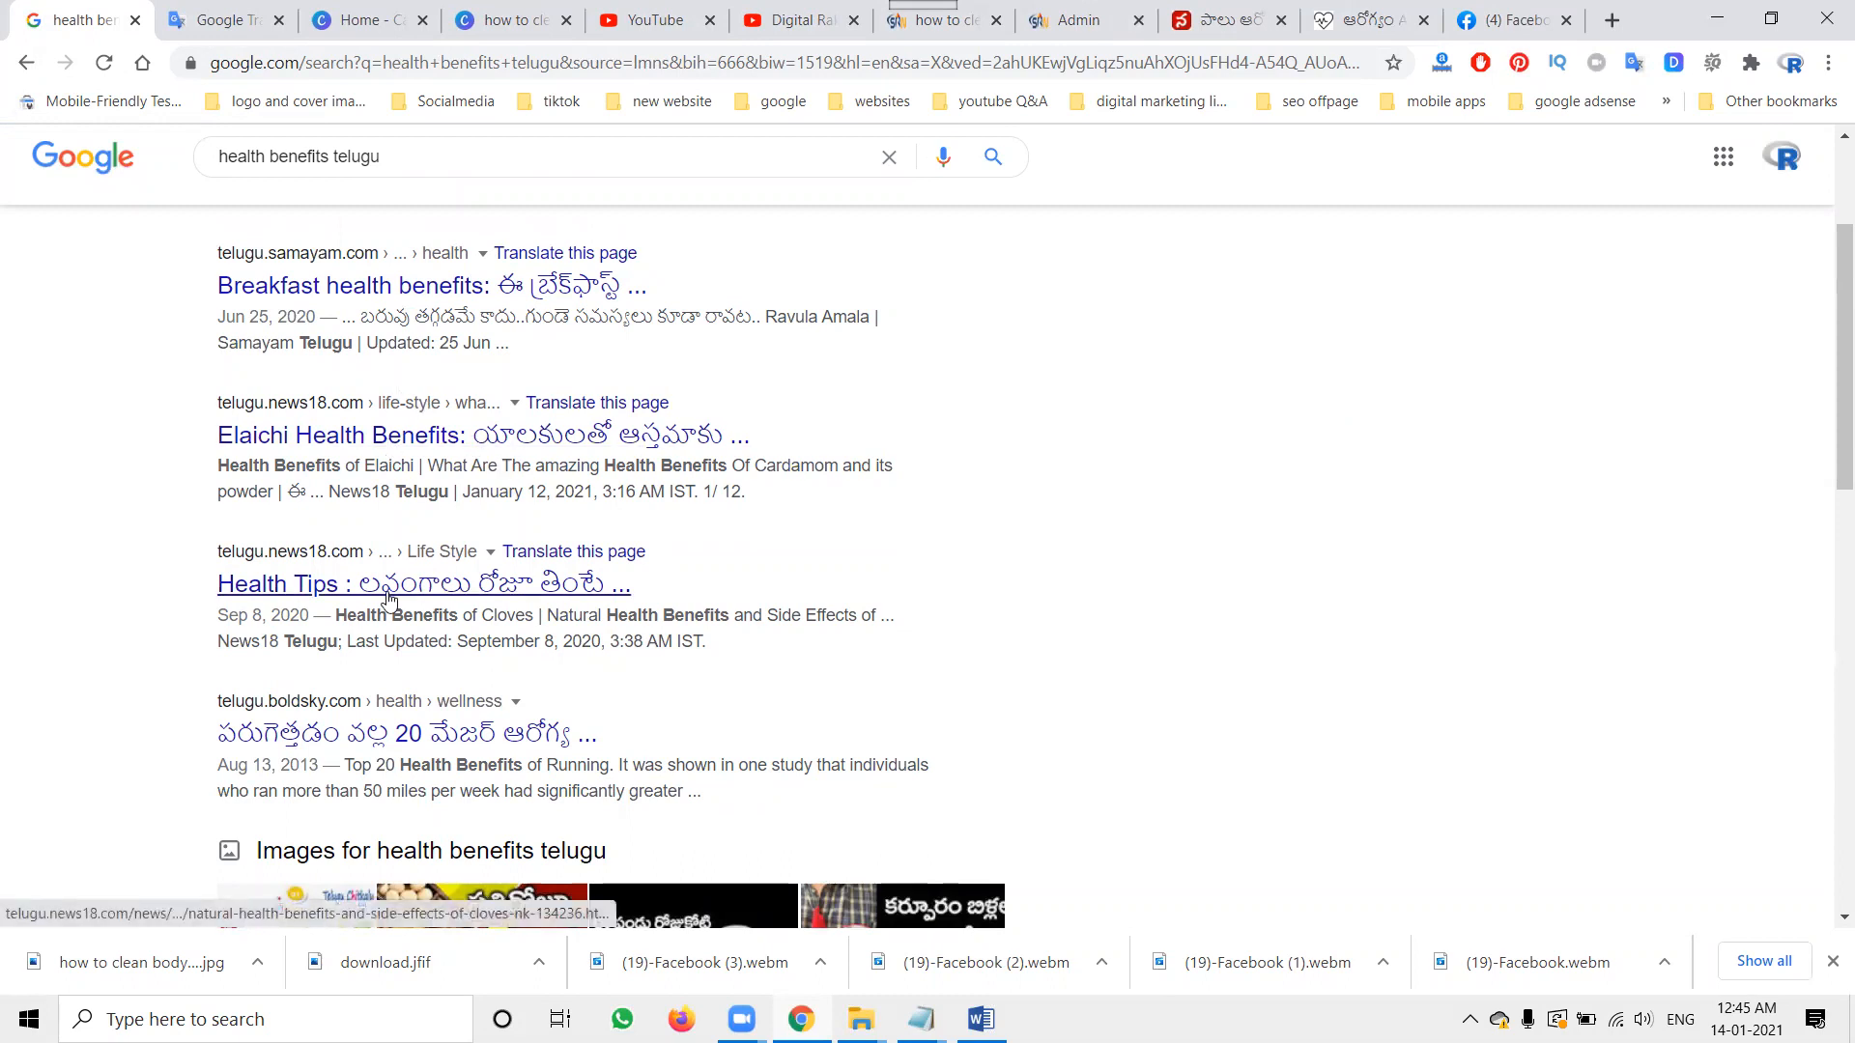
# - Examine the English wording in the News18 Telugu cloves article's URL and return to the "health benefits telugu" search results
pyautogui.click(209, 18)
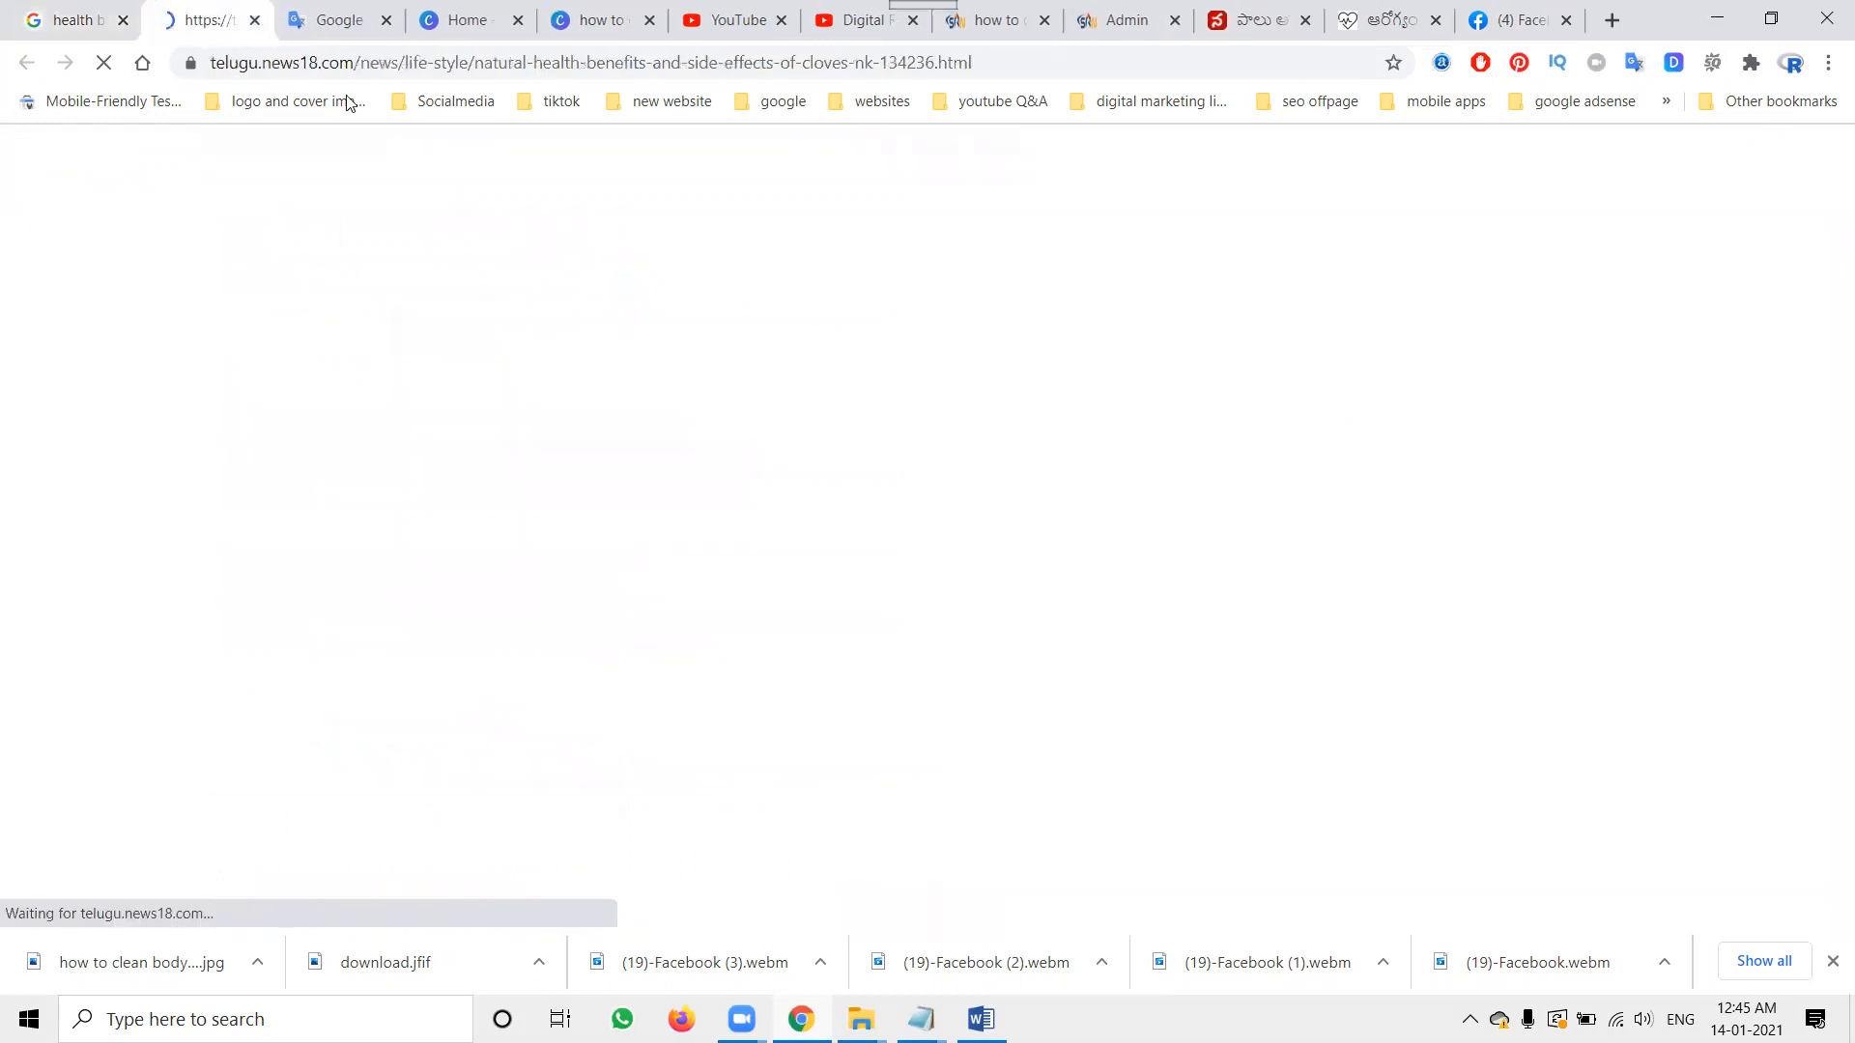
pyautogui.moveTo(436, 63); pyautogui.dragTo(976, 63)
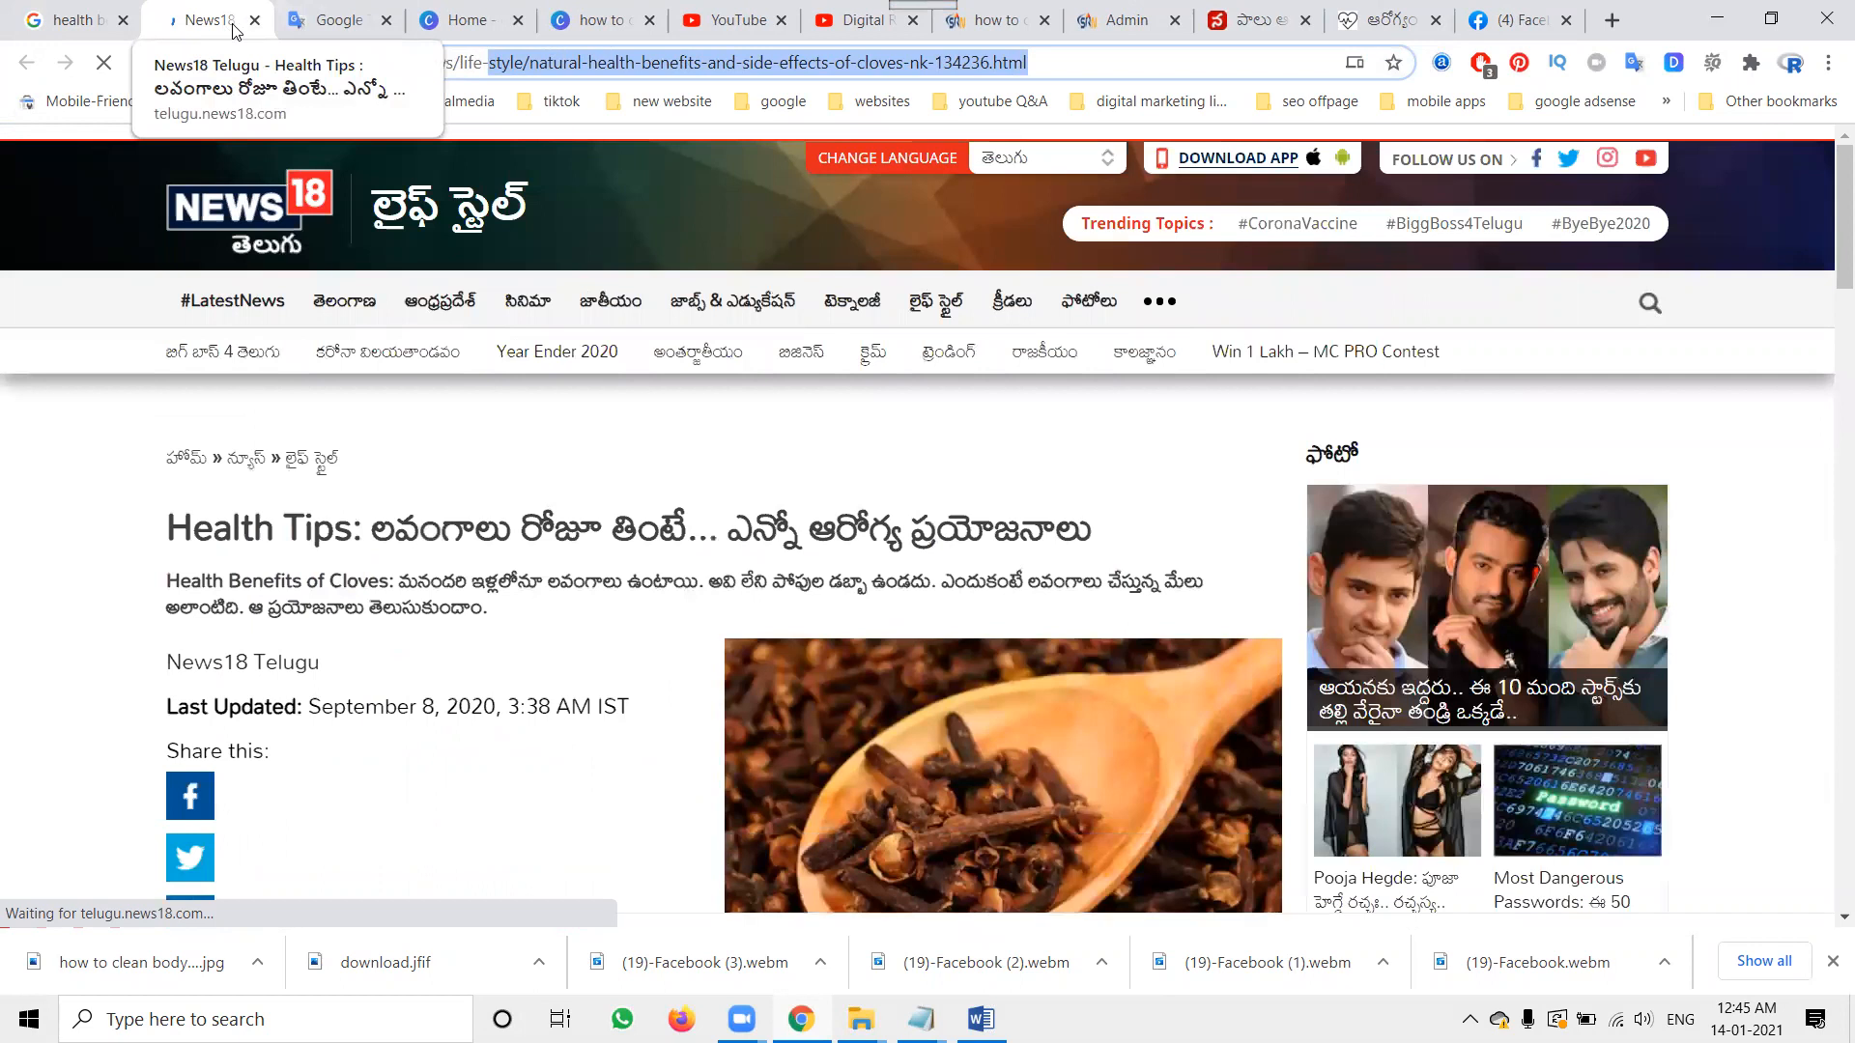
pyautogui.click(108, 24)
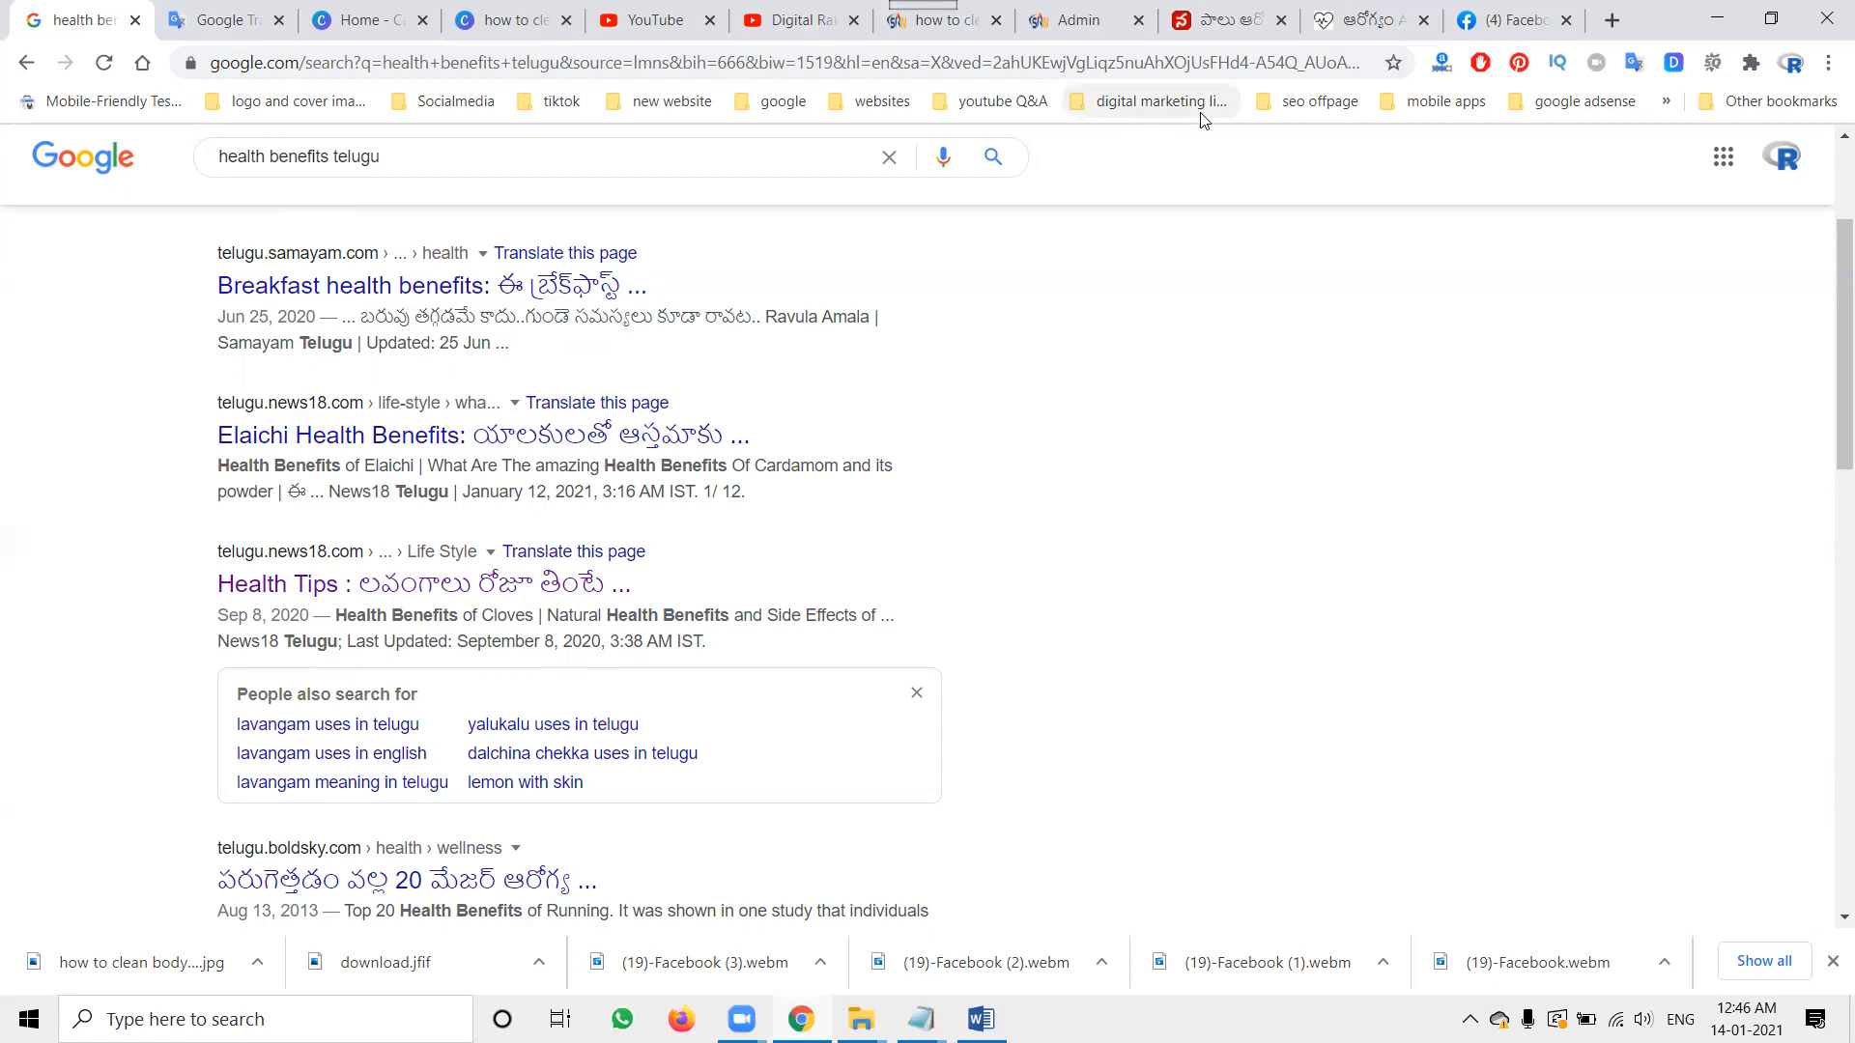
# - Check the V6 Velugu link in the Facebook feed and review the published detox drink article back up to its heading
pyautogui.click(1500, 16)
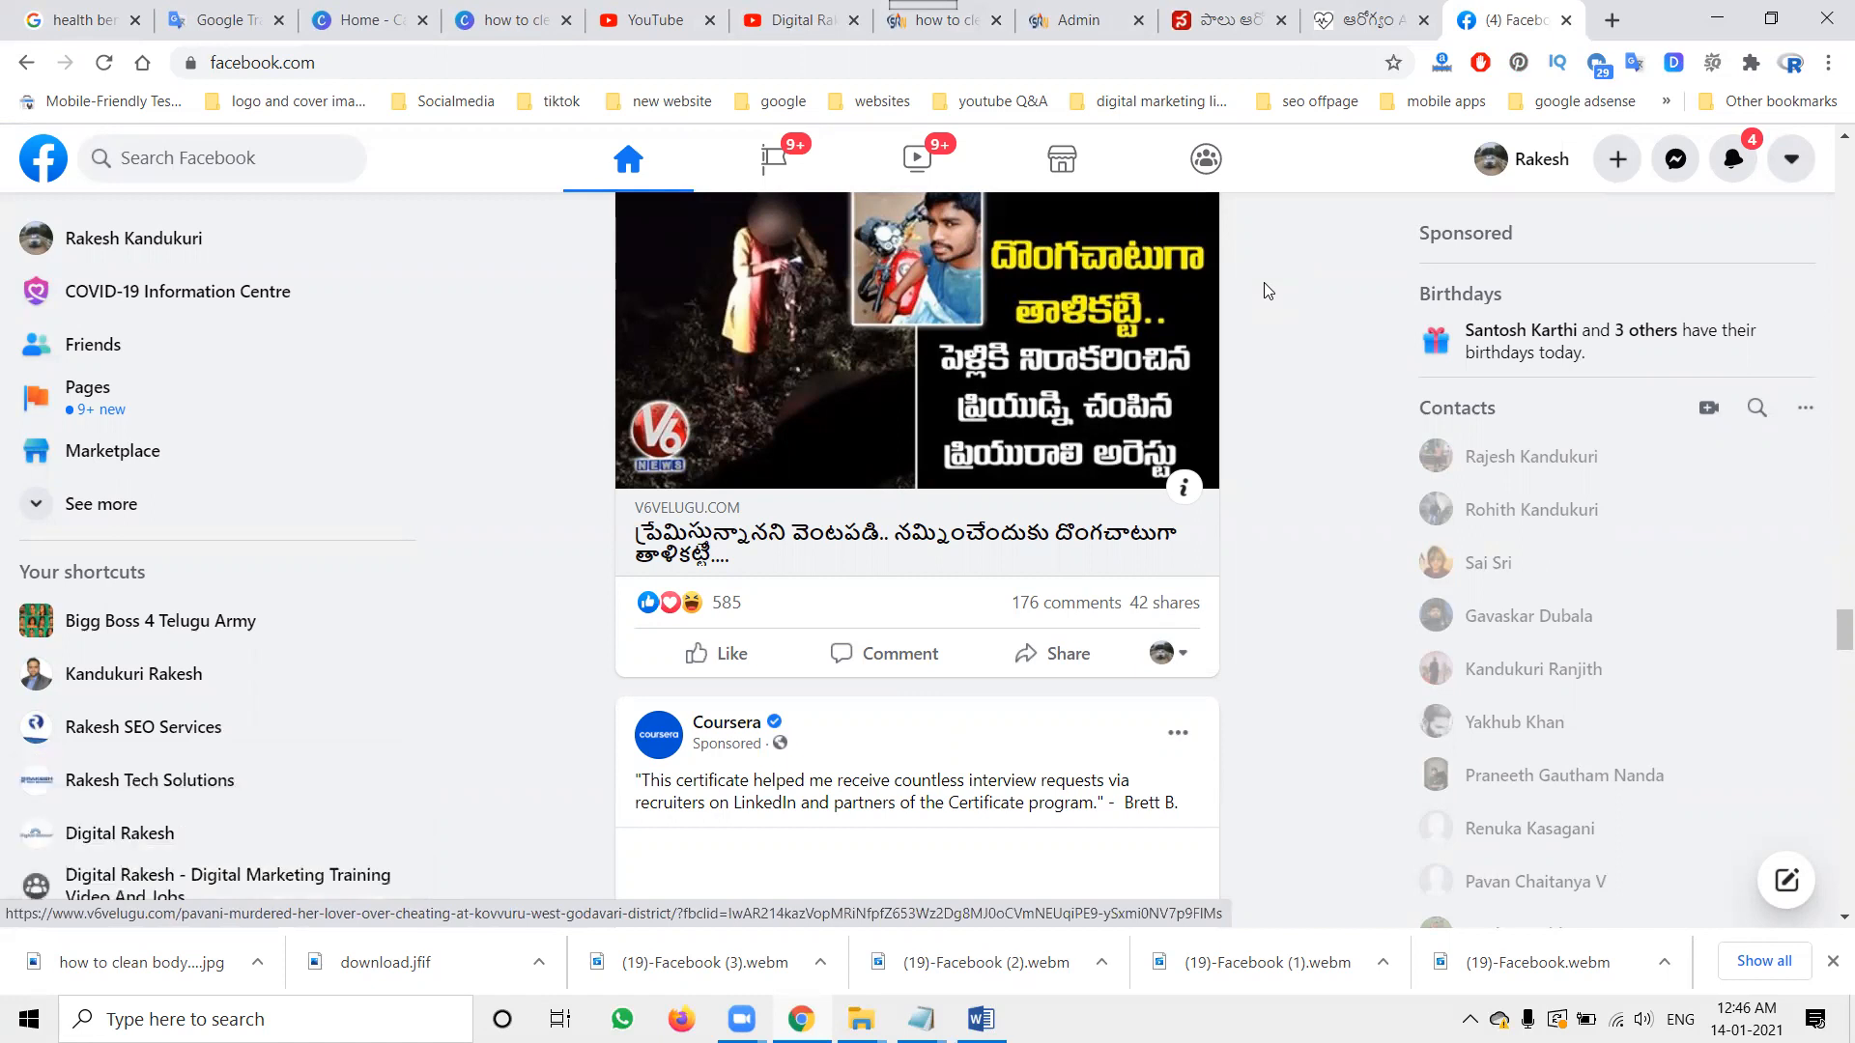
pyautogui.click(944, 22)
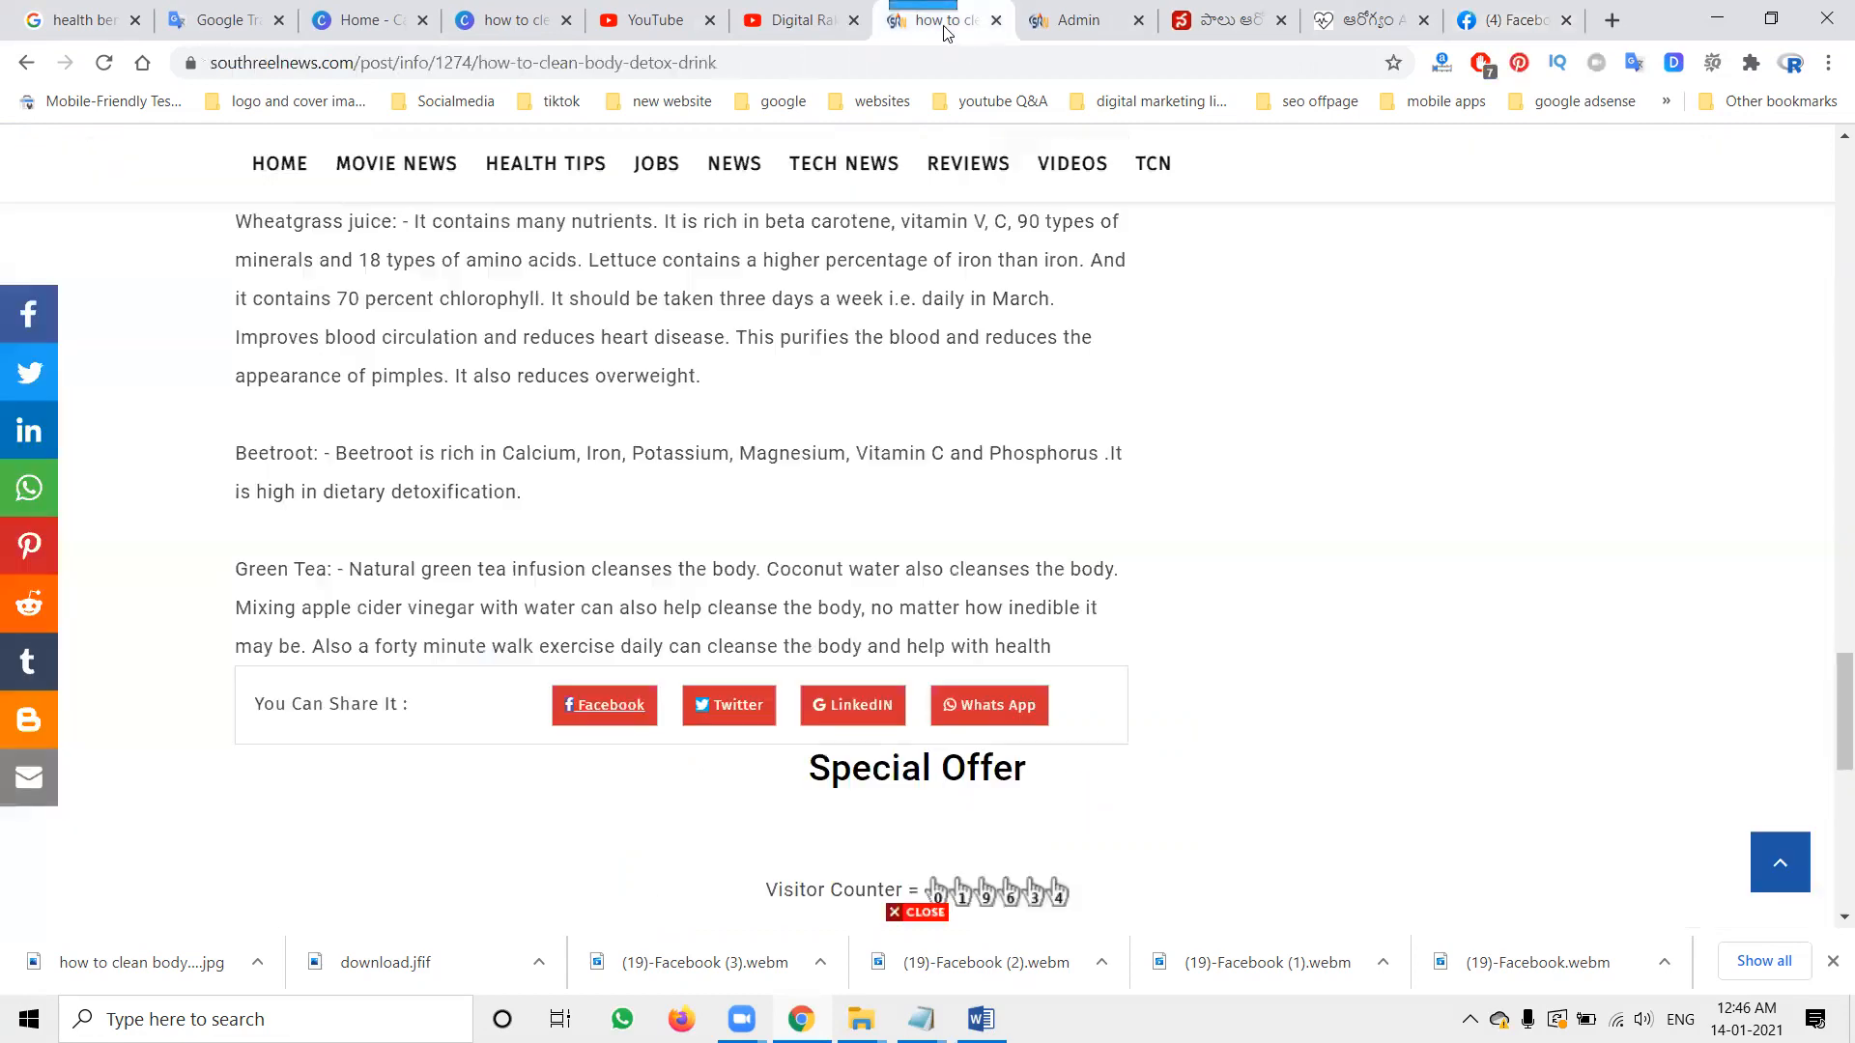
pyautogui.scroll(10, 1196, 356)
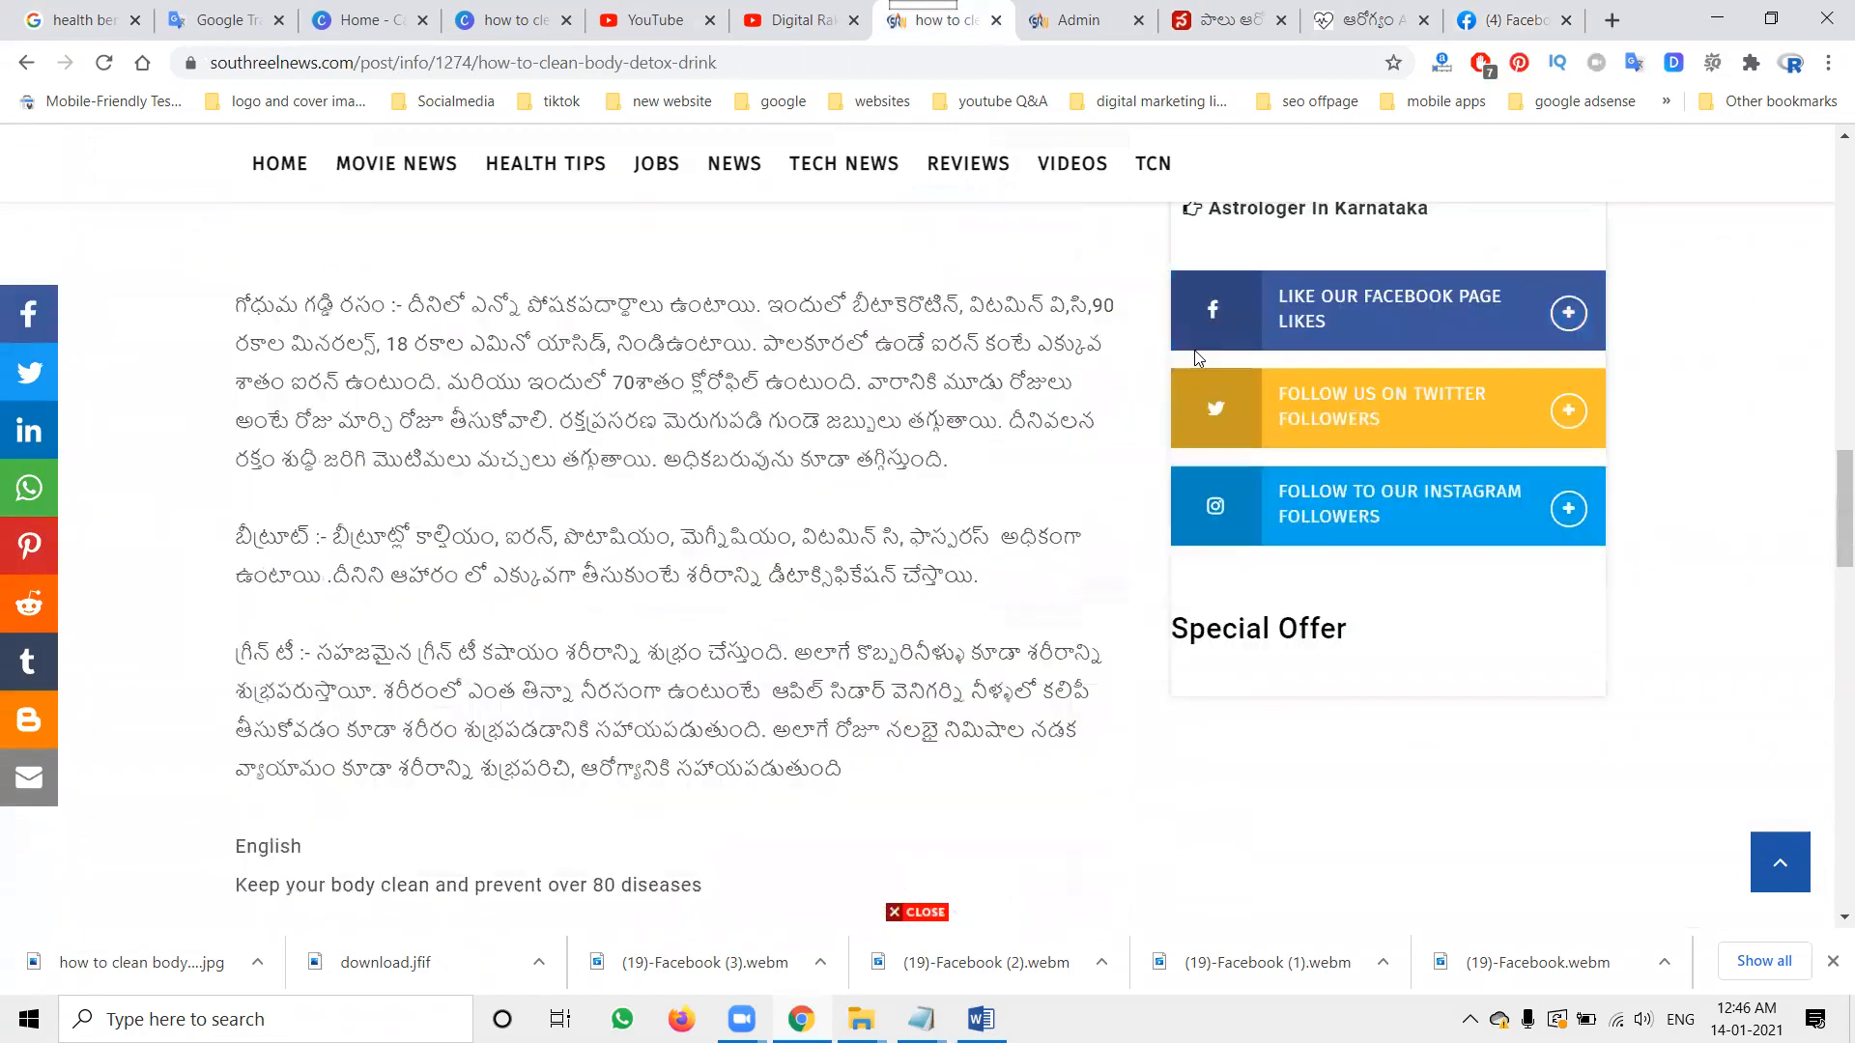
pyautogui.scroll(10, 1196, 358)
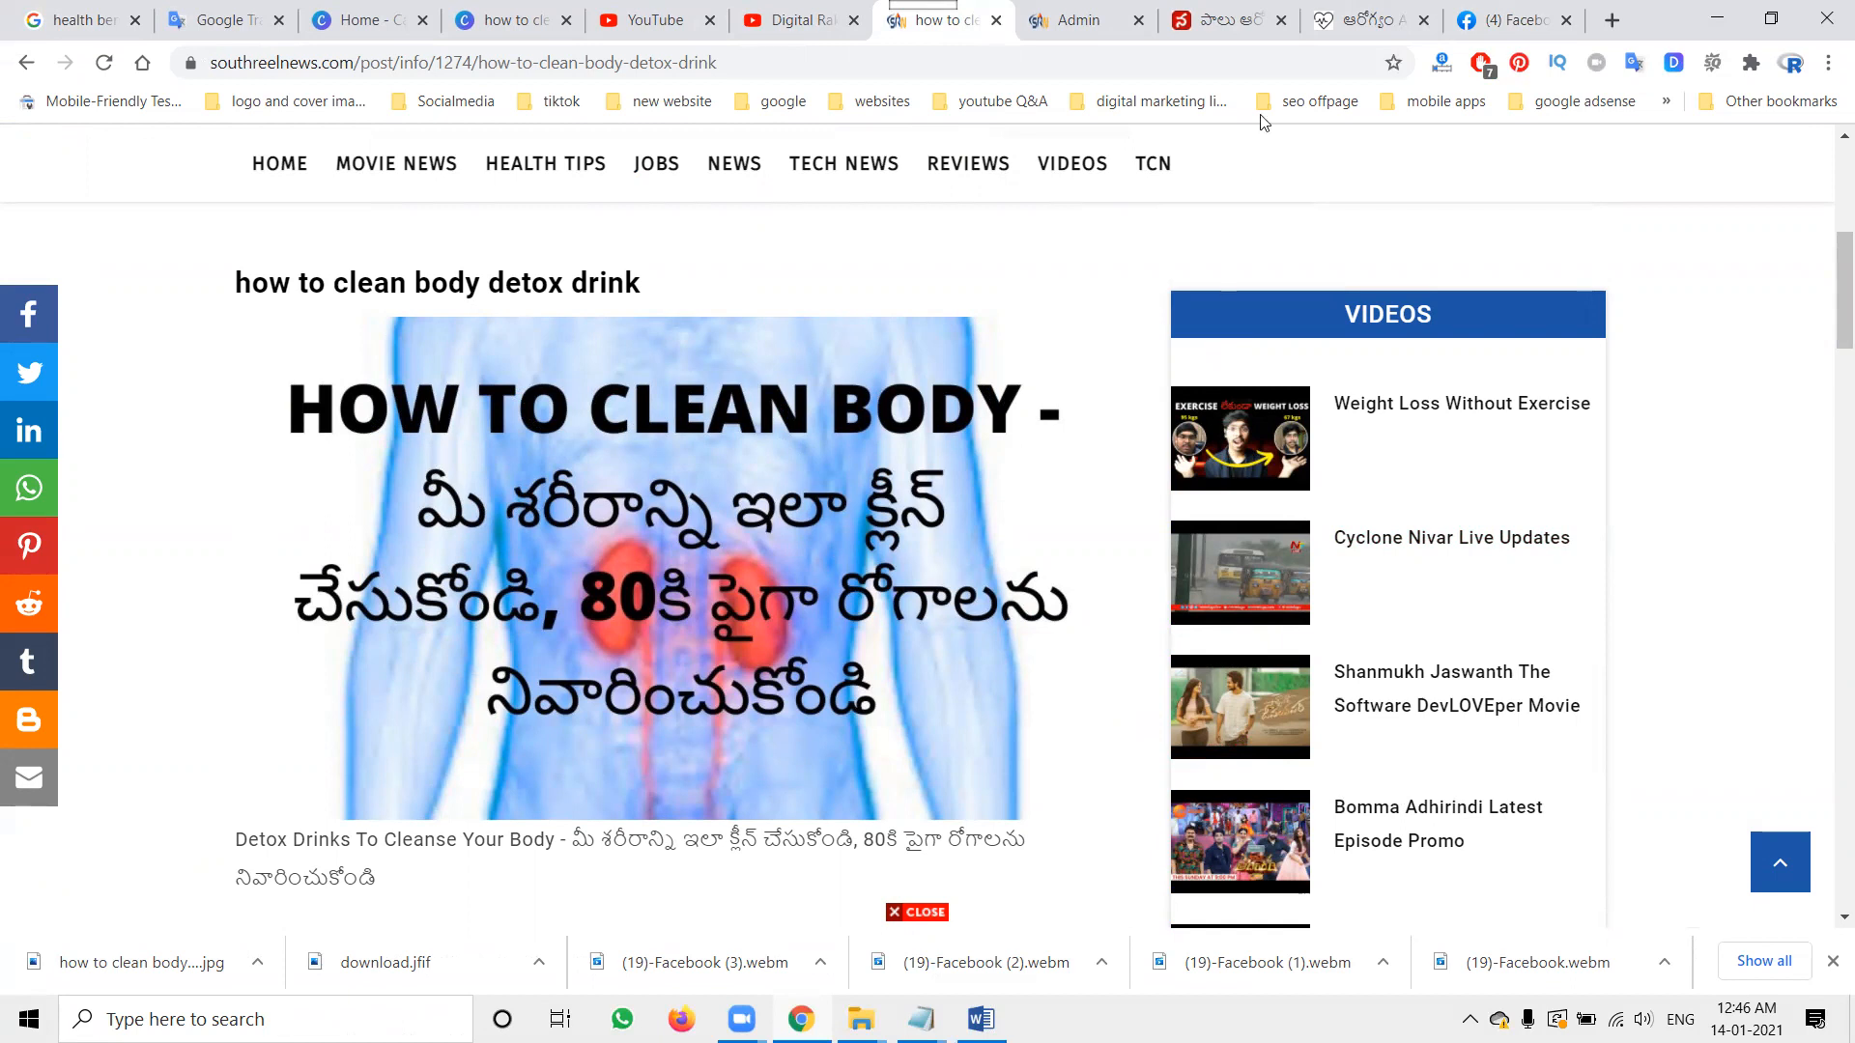
# - Open the pumpkin article from the Namasthe Telangana beauty tips list and examine the English wording in its URL
pyautogui.click(1230, 18)
pyautogui.moveTo(814, 440)
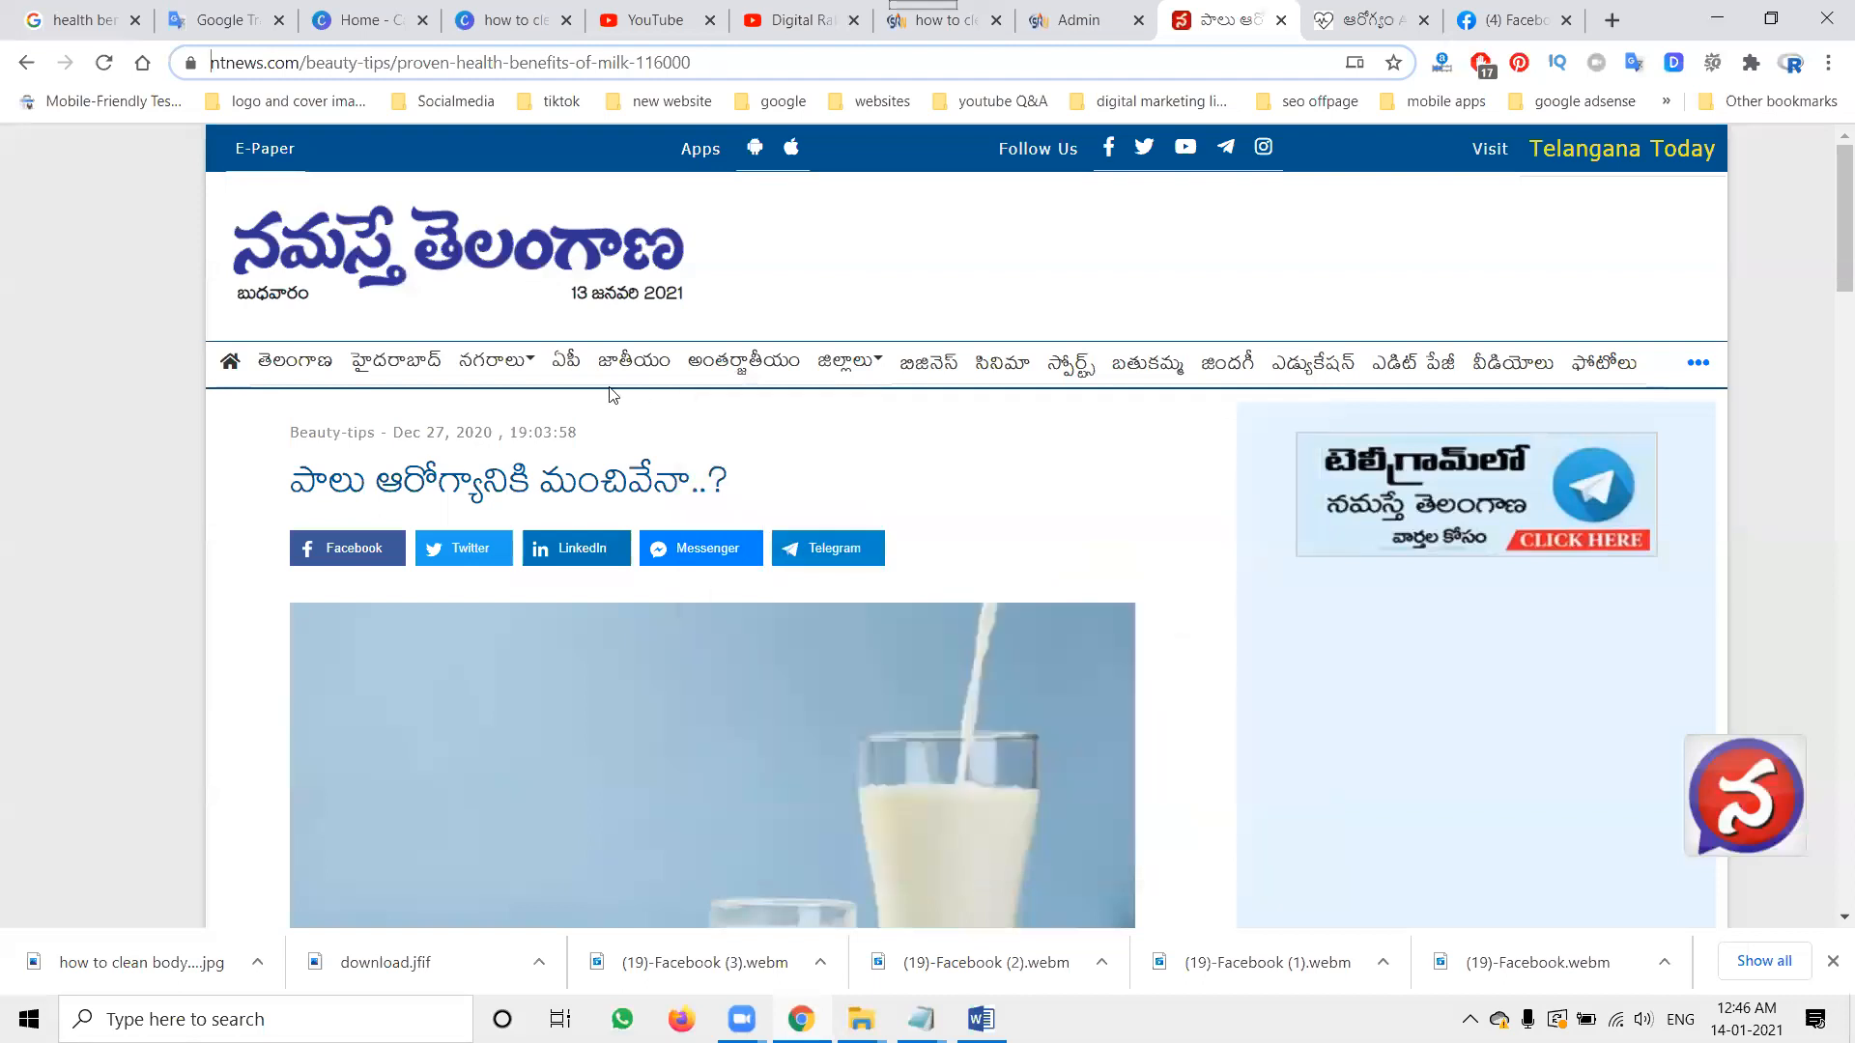
pyautogui.click(26, 63)
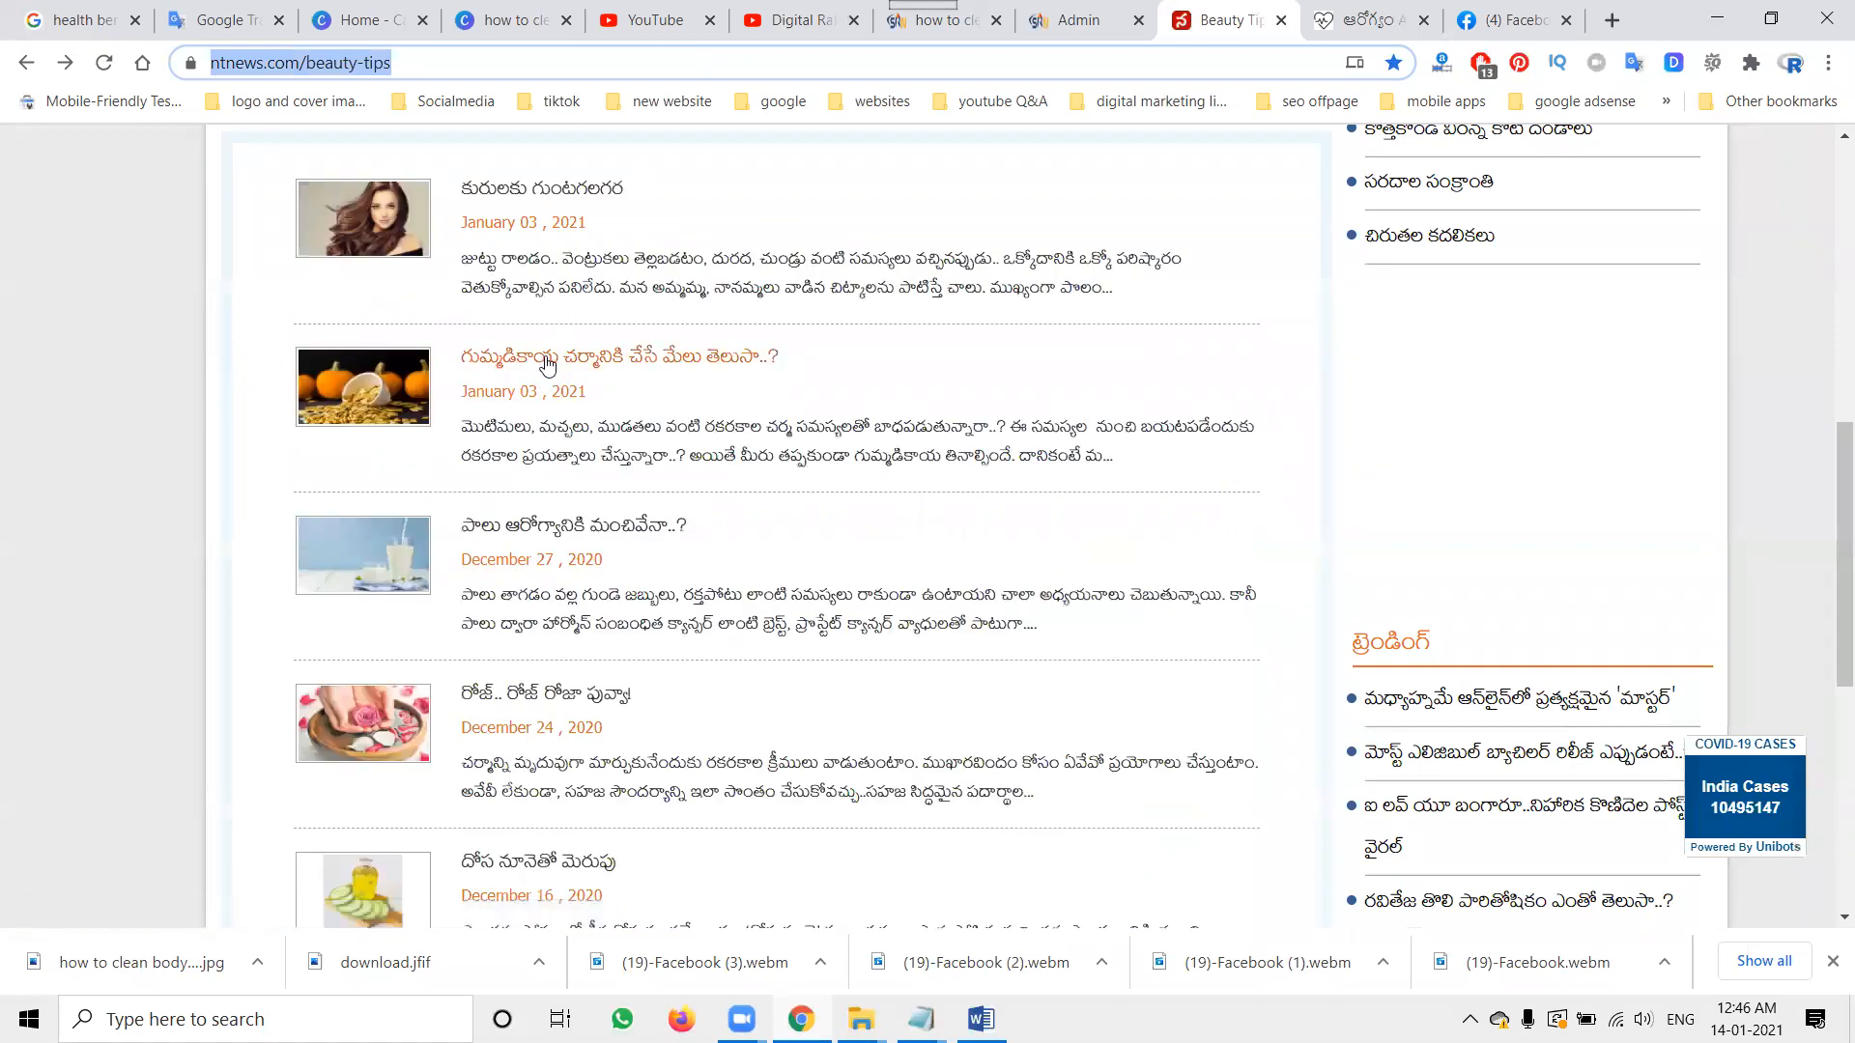
pyautogui.click(547, 359)
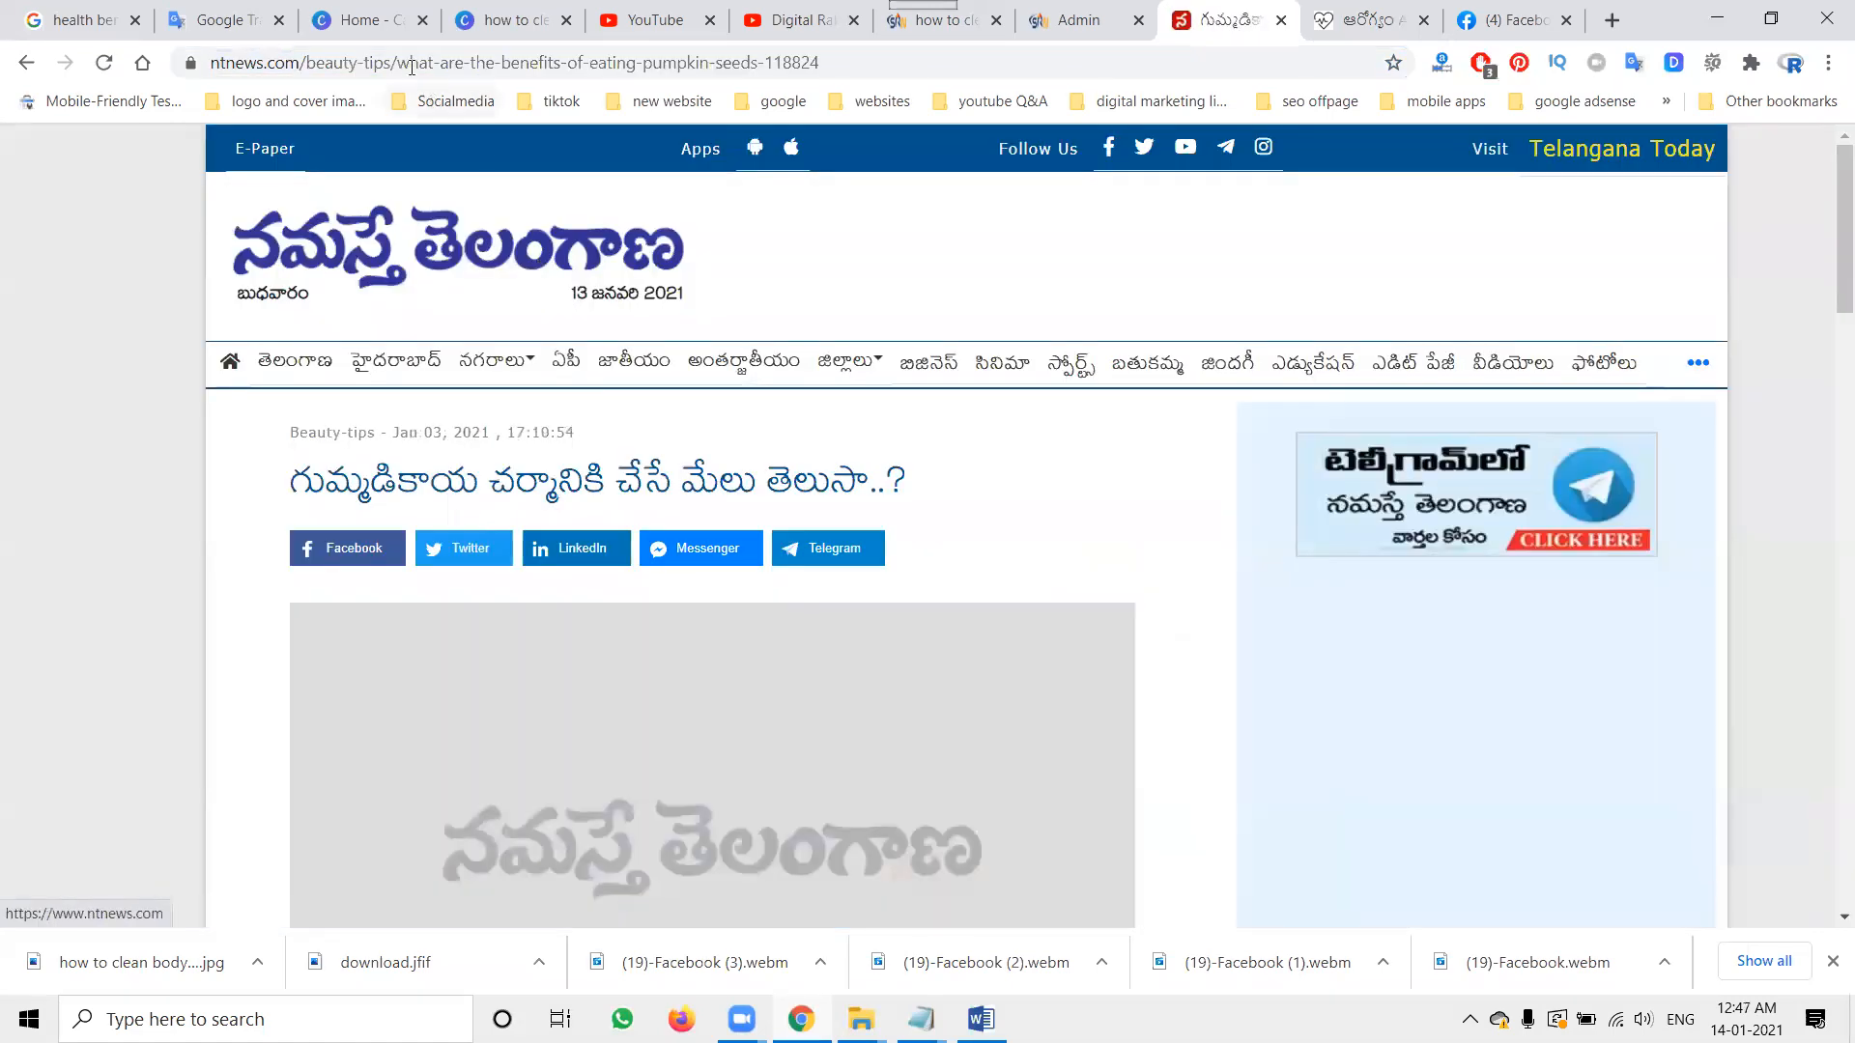
pyautogui.moveTo(403, 62); pyautogui.dragTo(778, 60)
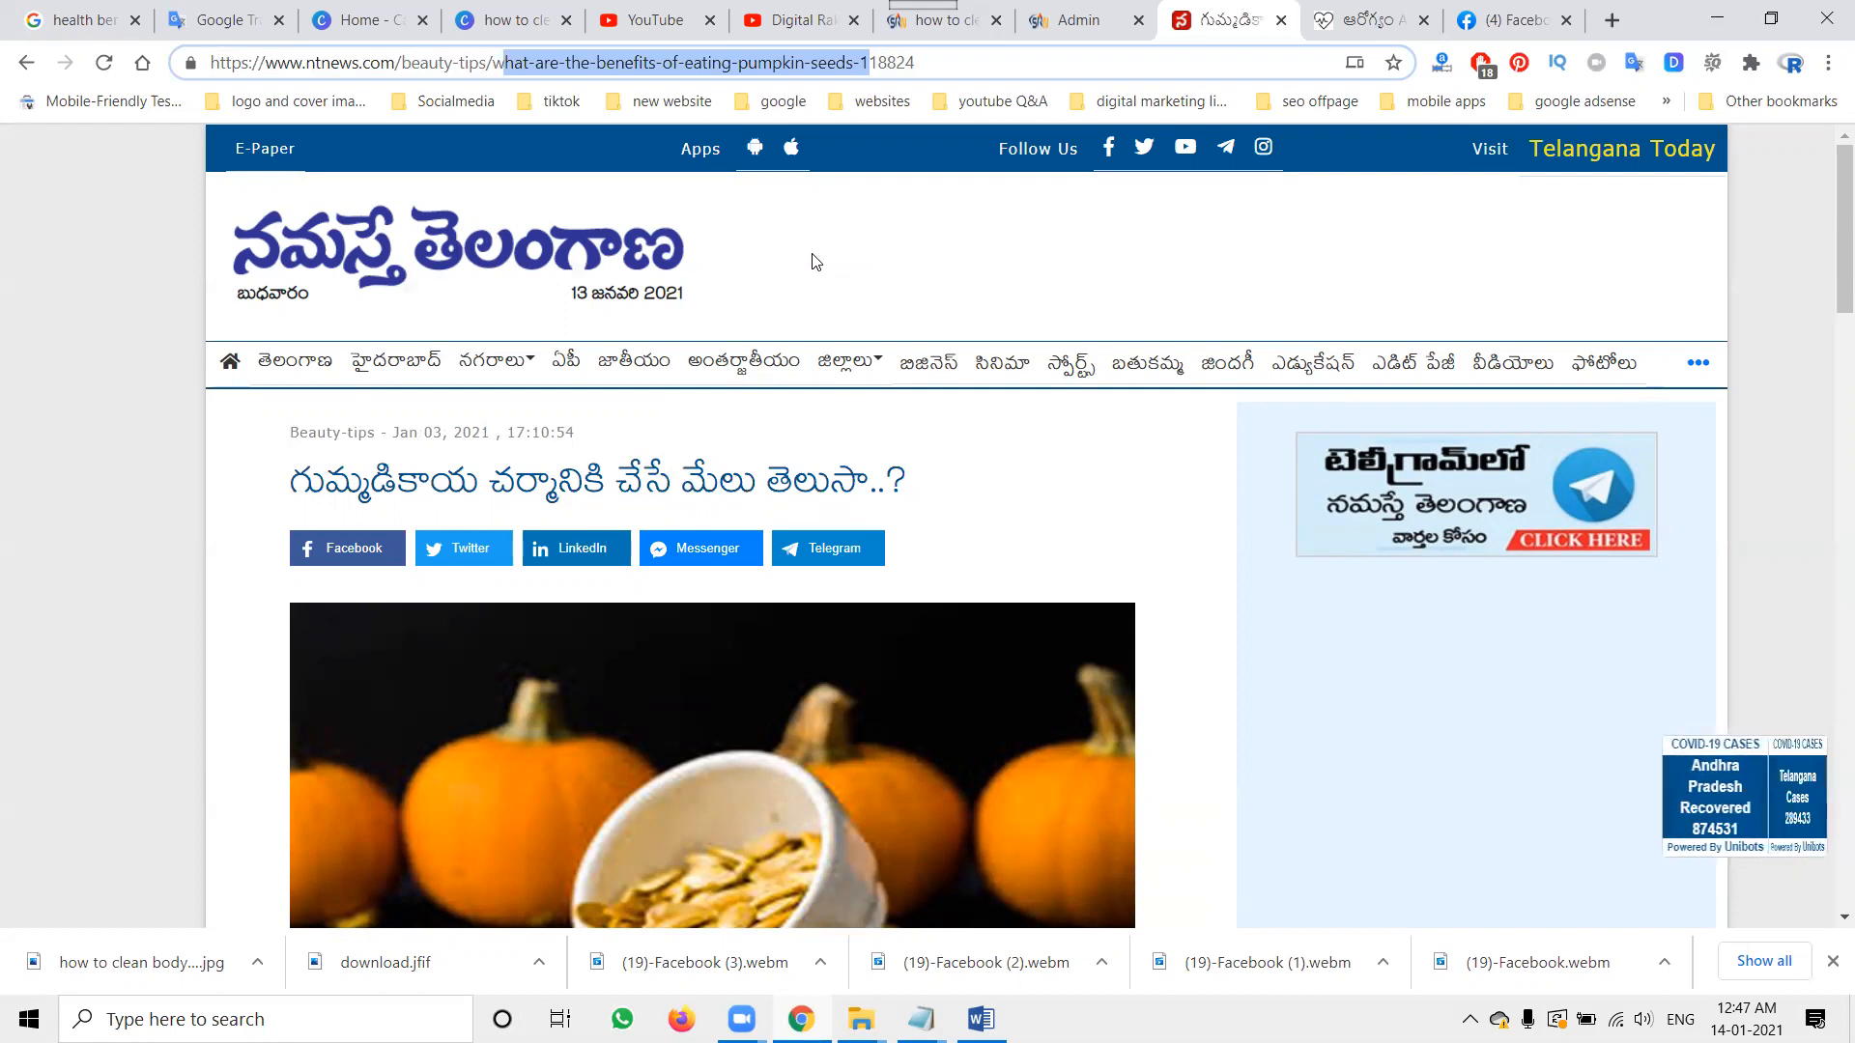
# - Copy the published detox drink article's URL and open Google Search Console for southreelnews.com in a new tab
pyautogui.click(959, 37)
pyautogui.click(761, 71)
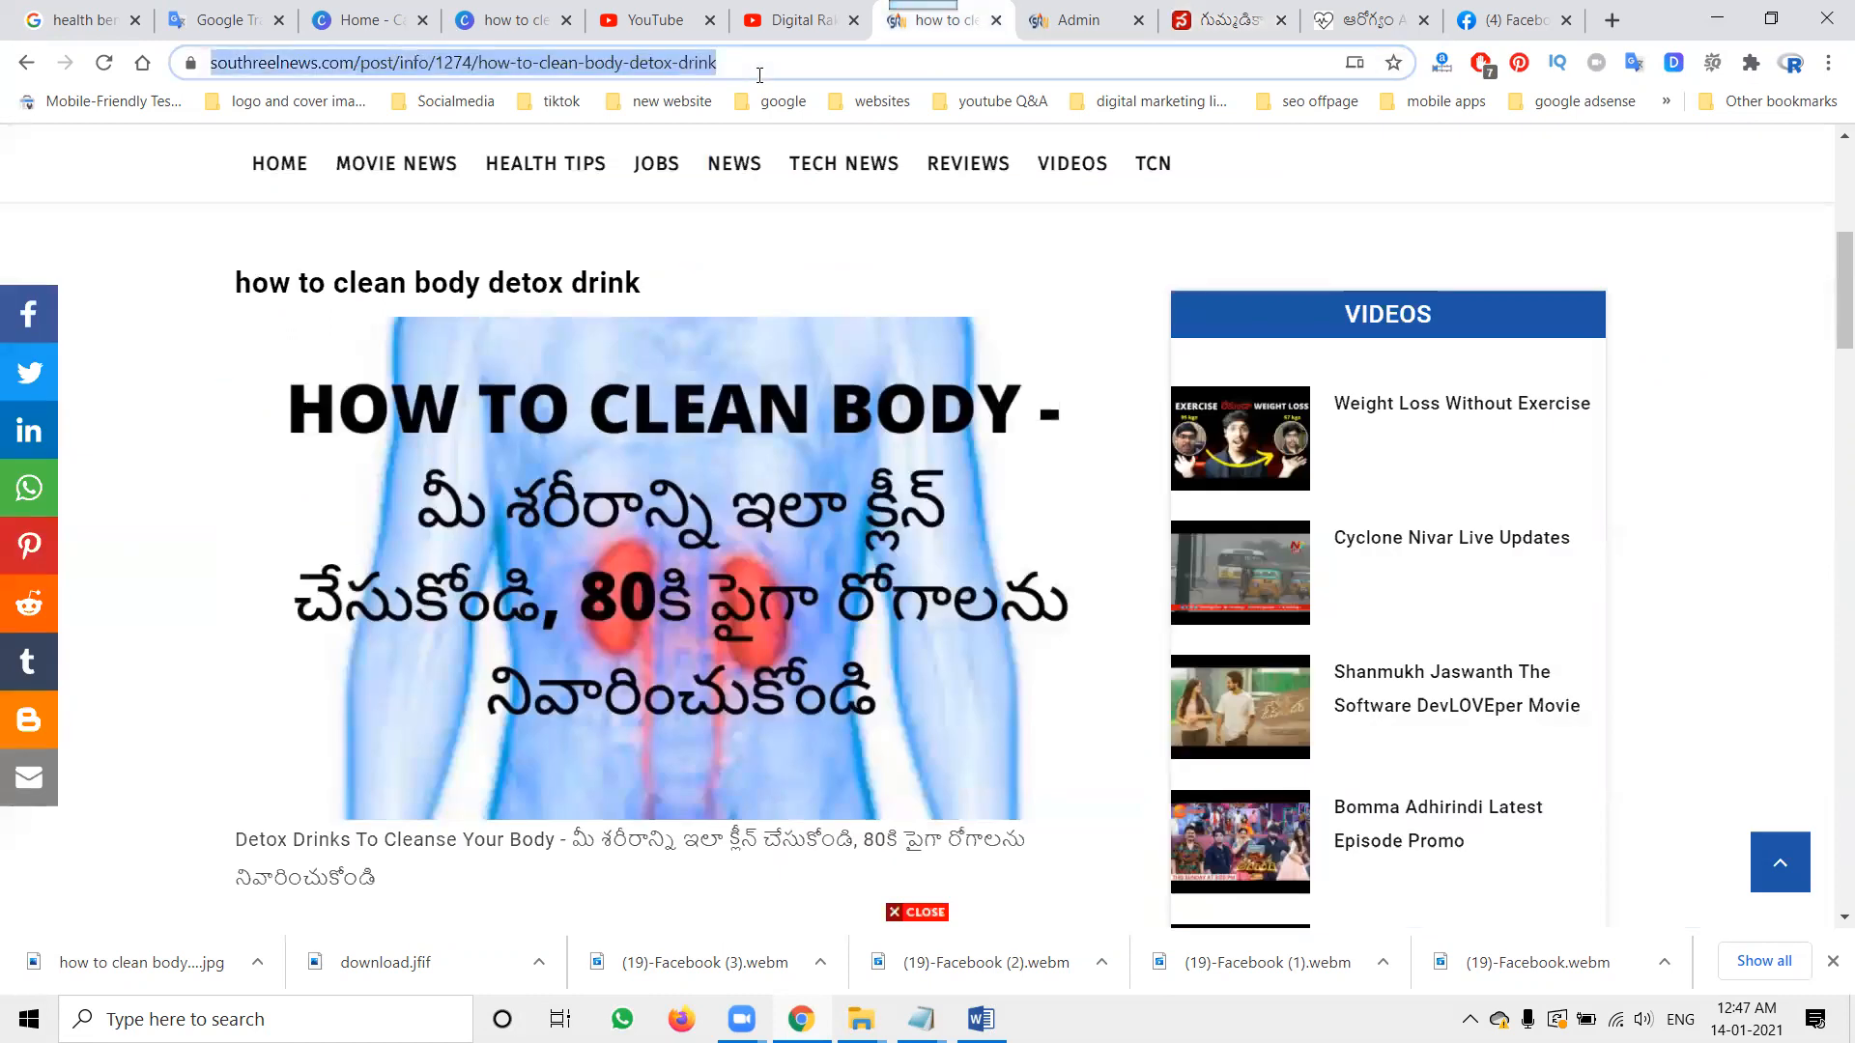
pyautogui.click(1612, 21)
pyautogui.write('sea')
pyautogui.press('Return')
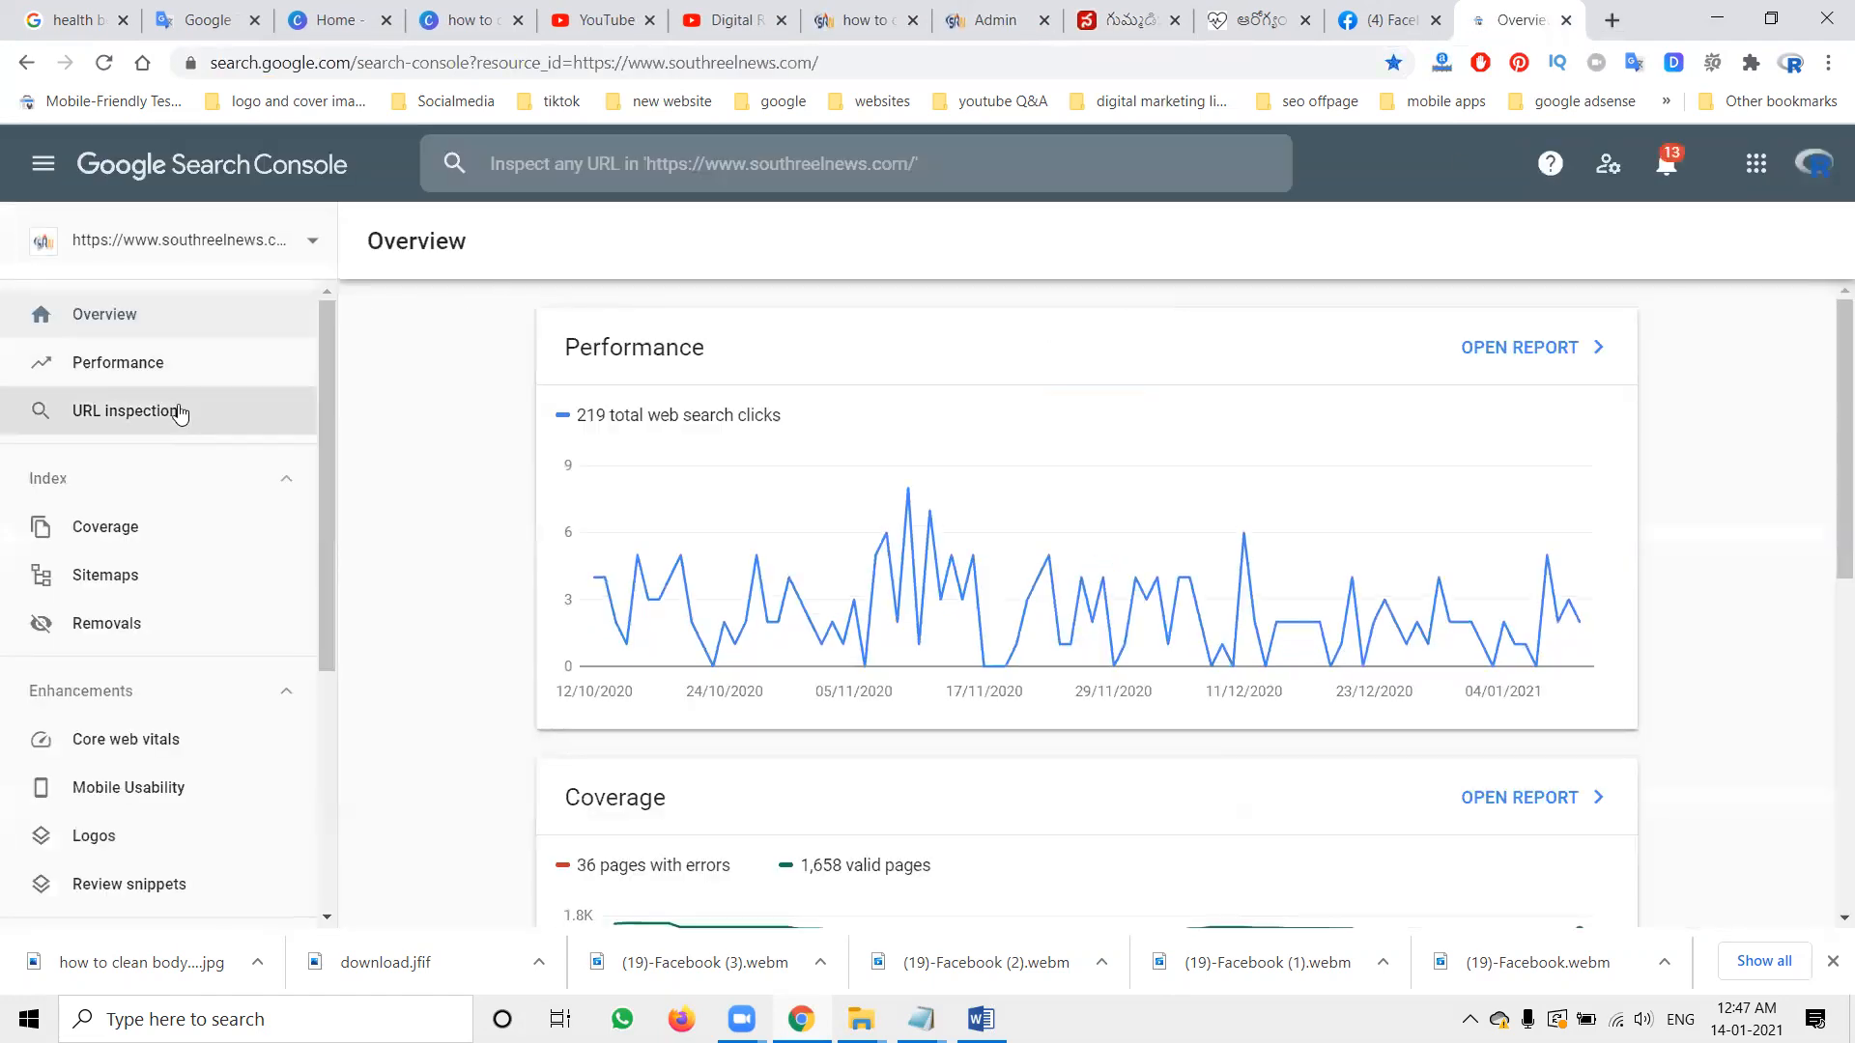
pyautogui.click(179, 411)
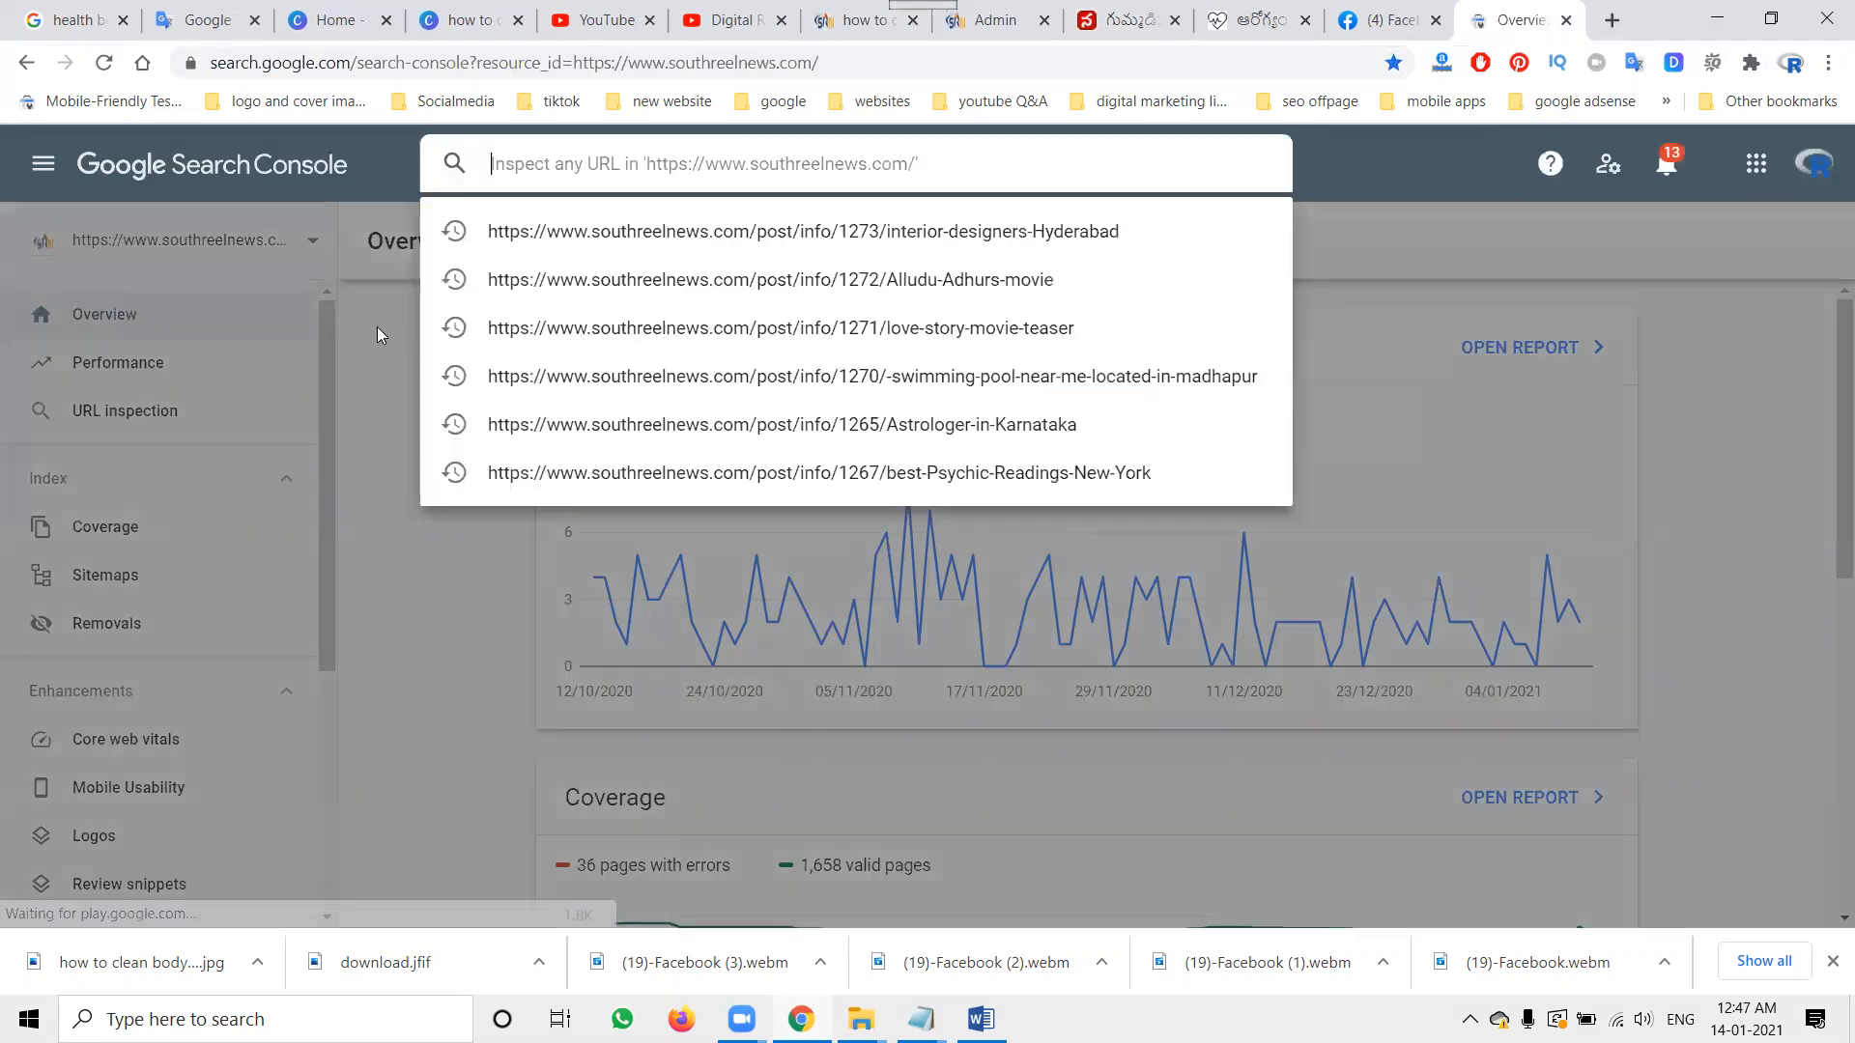
pyautogui.click(585, 208)
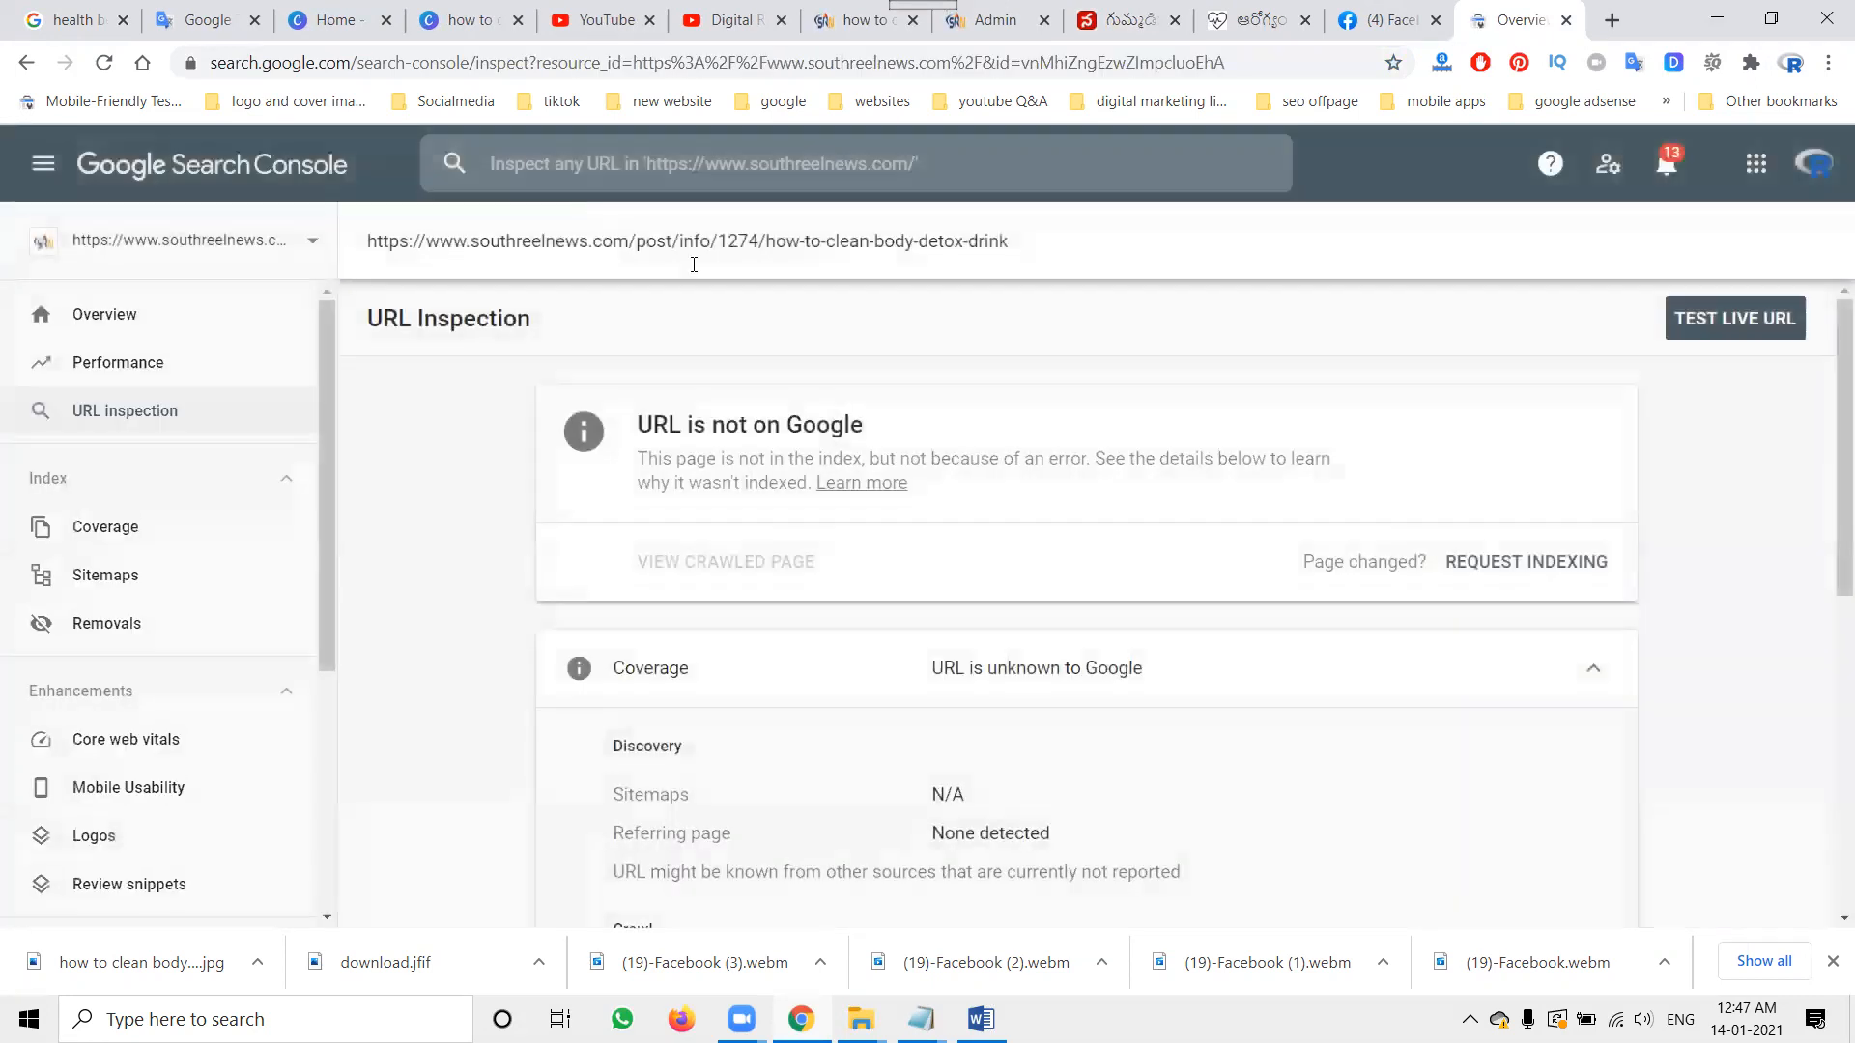
pyautogui.click(1461, 561)
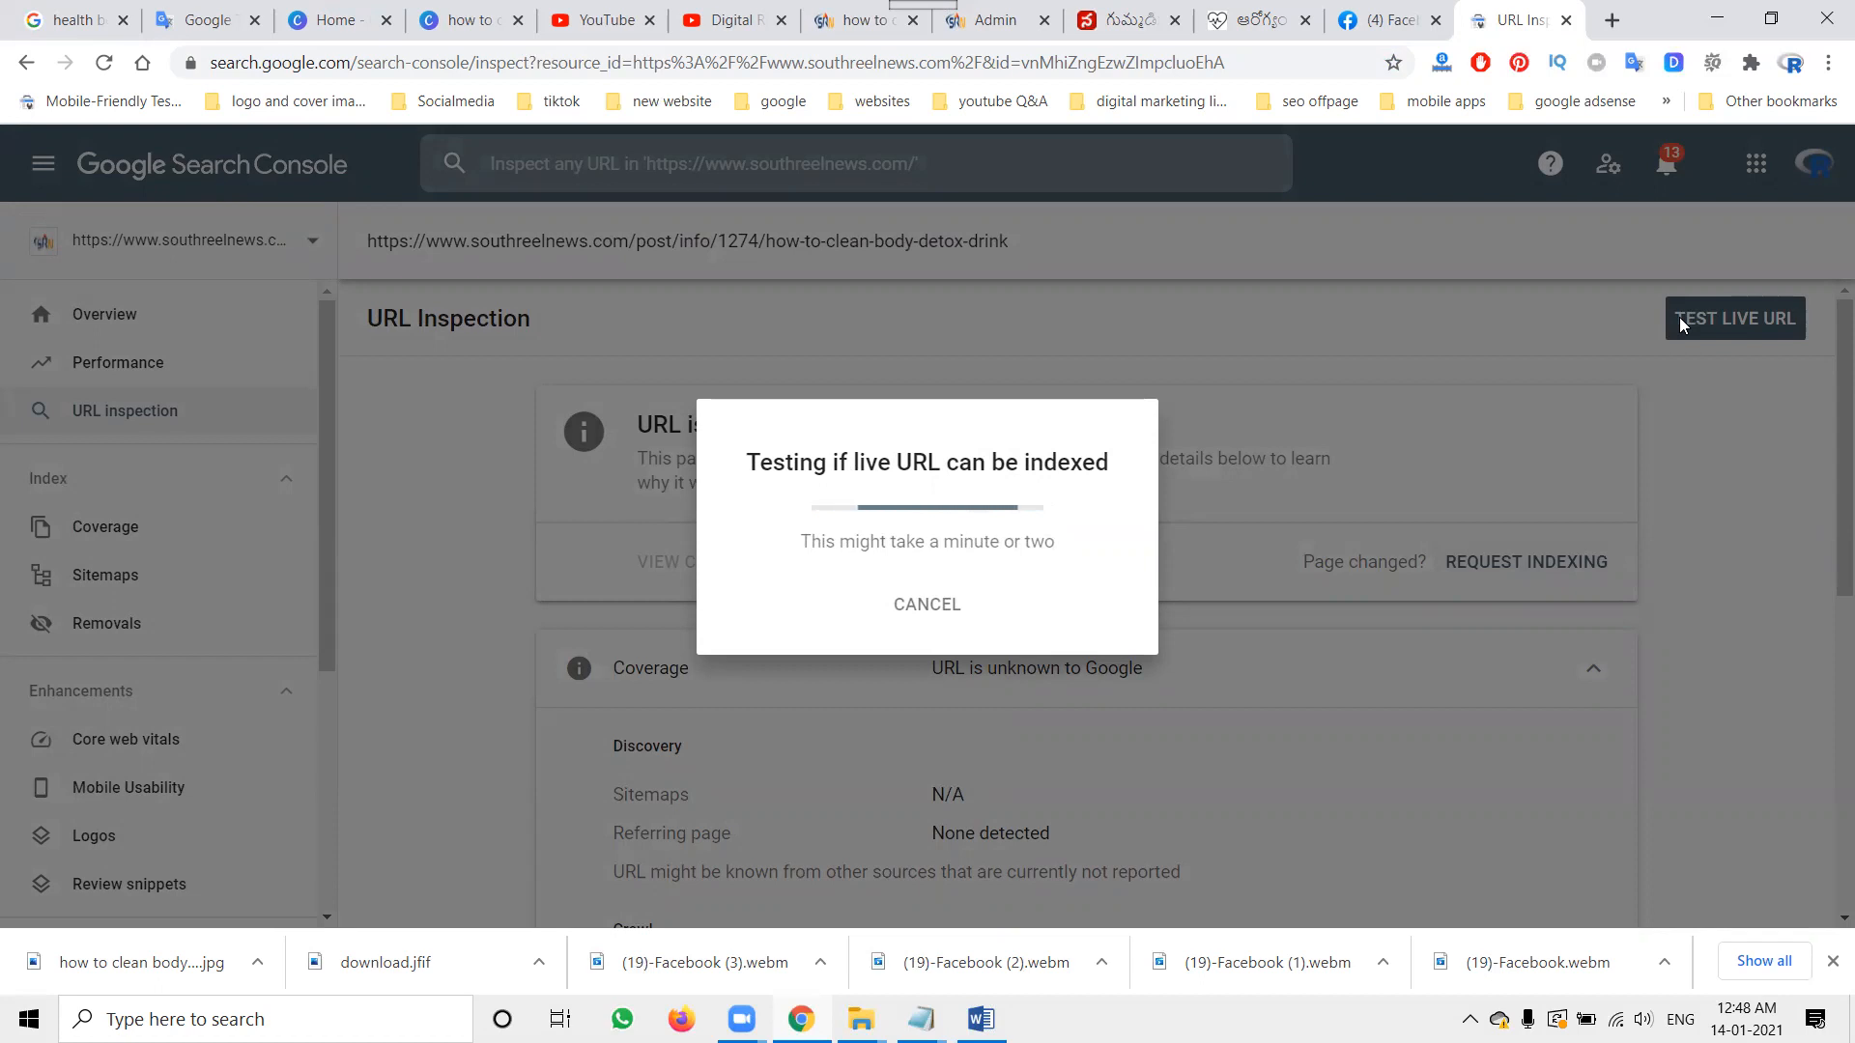
# - Revisit the published detox drink article and switch to the YouTube channel's home page
pyautogui.click(837, 36)
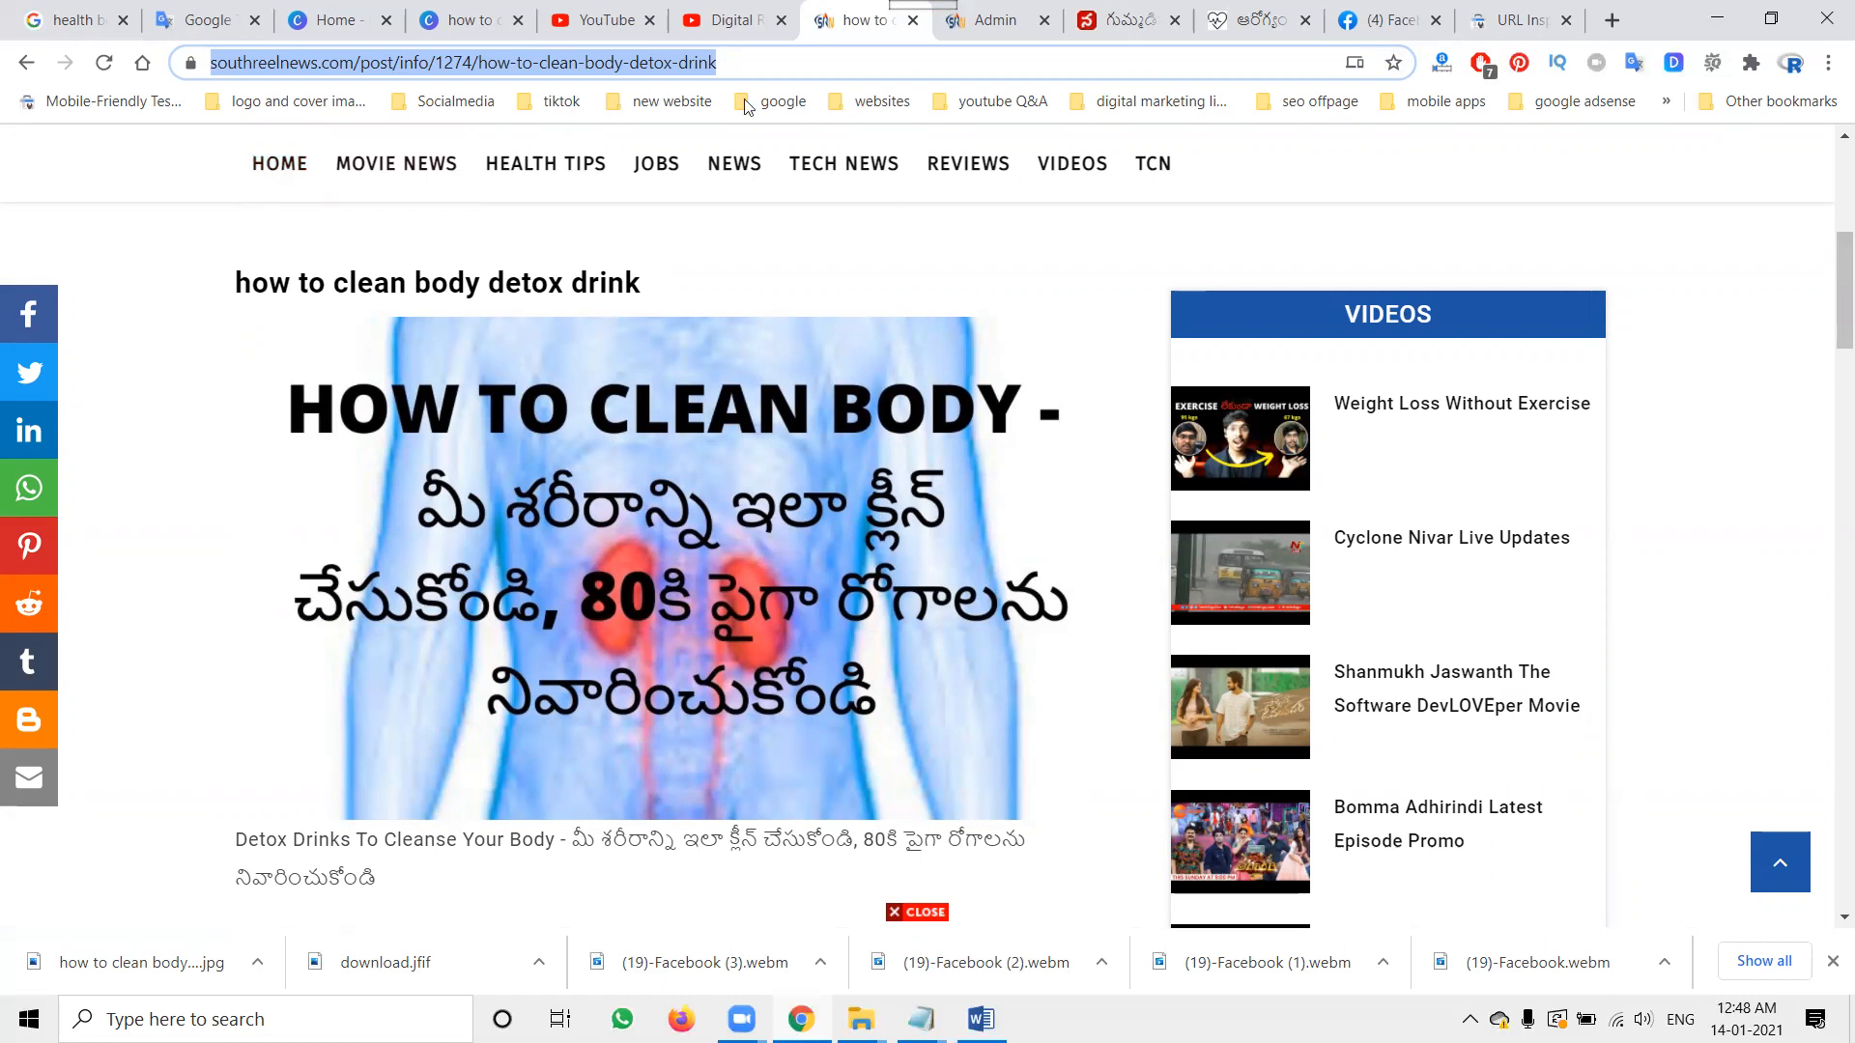
pyautogui.click(741, 21)
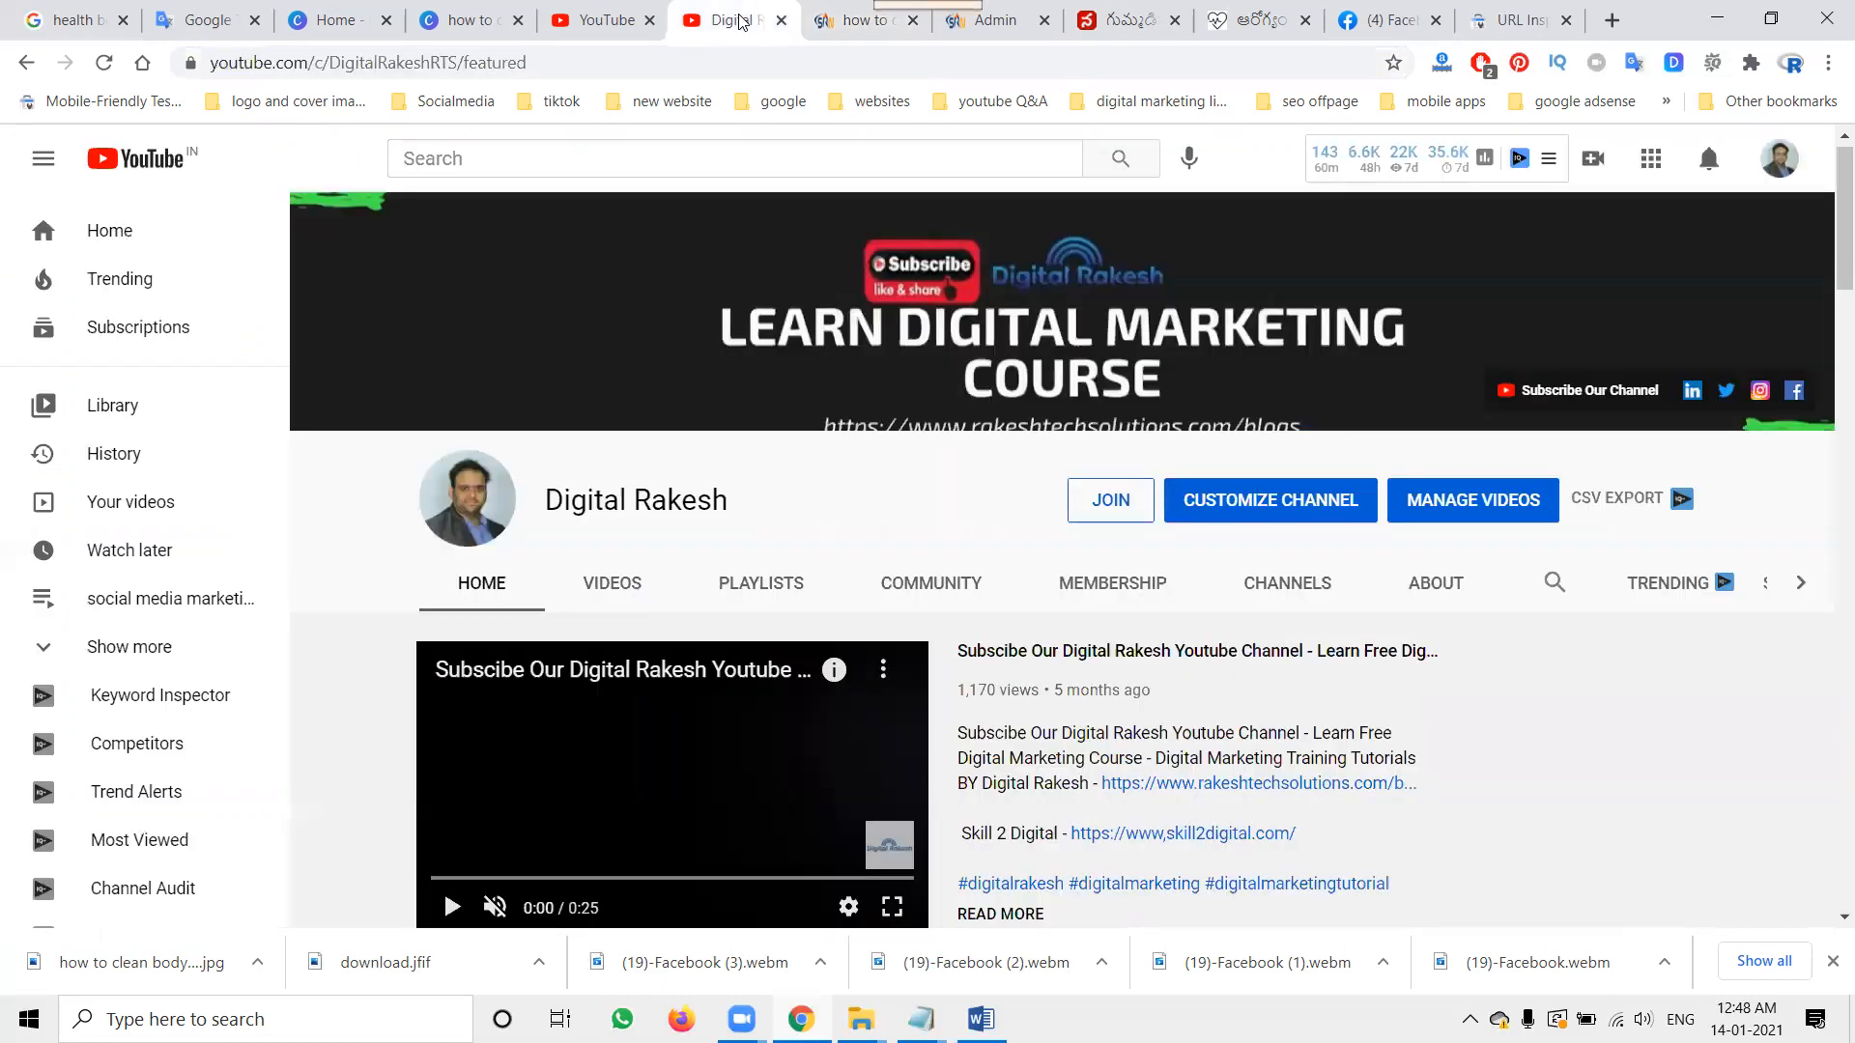